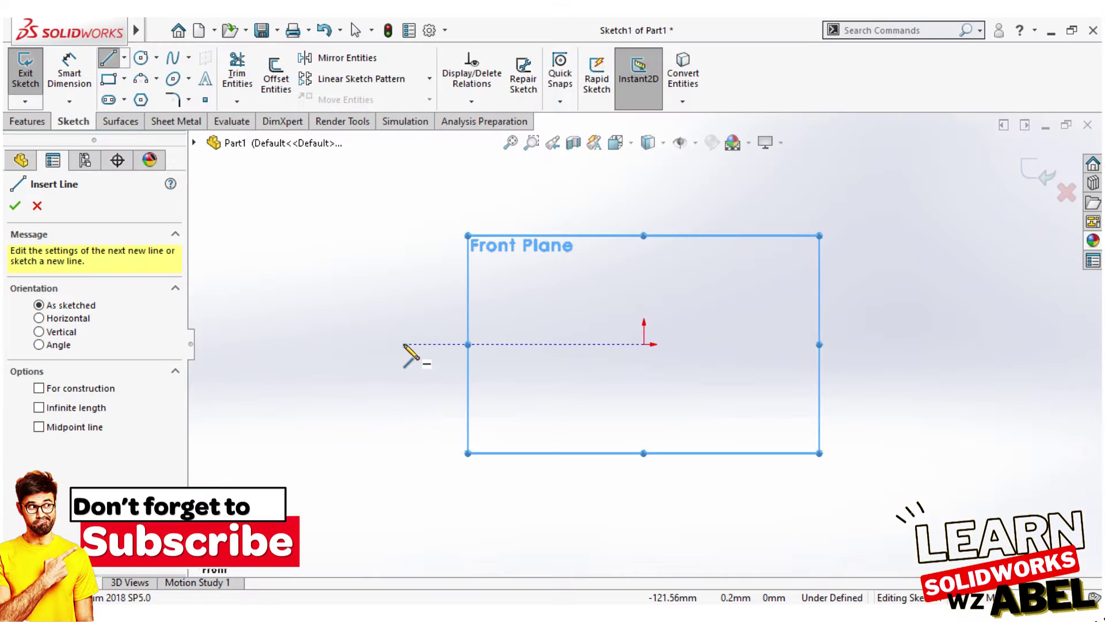
# Draw a horizontal line through the origin and dimension it 200 long.
pyautogui.click(404, 343)
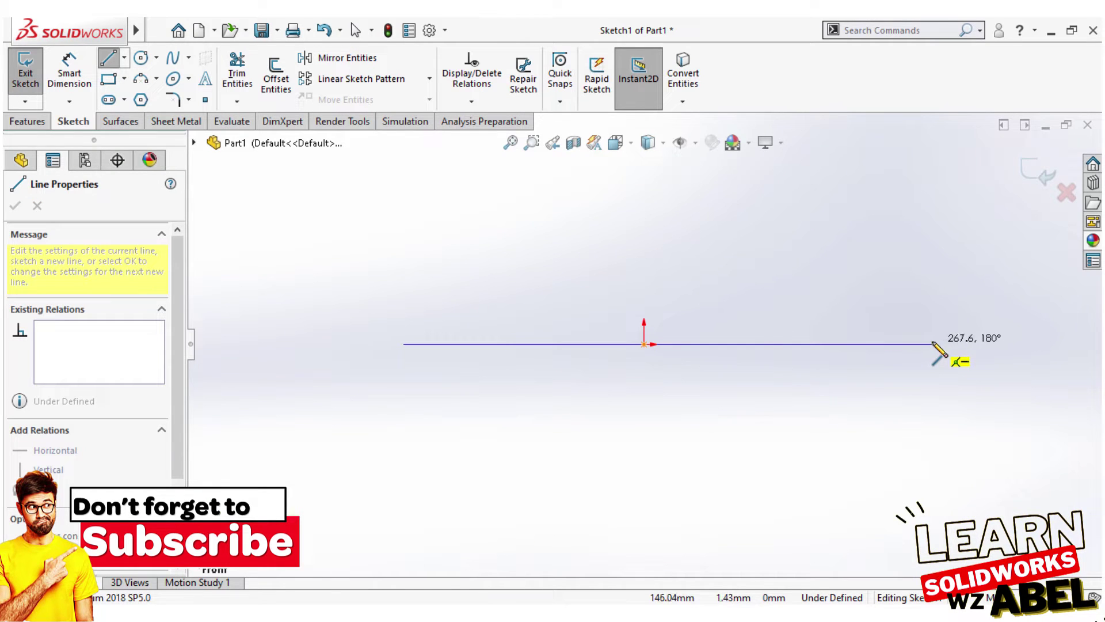
pyautogui.click(901, 285)
pyautogui.rightClick(903, 268)
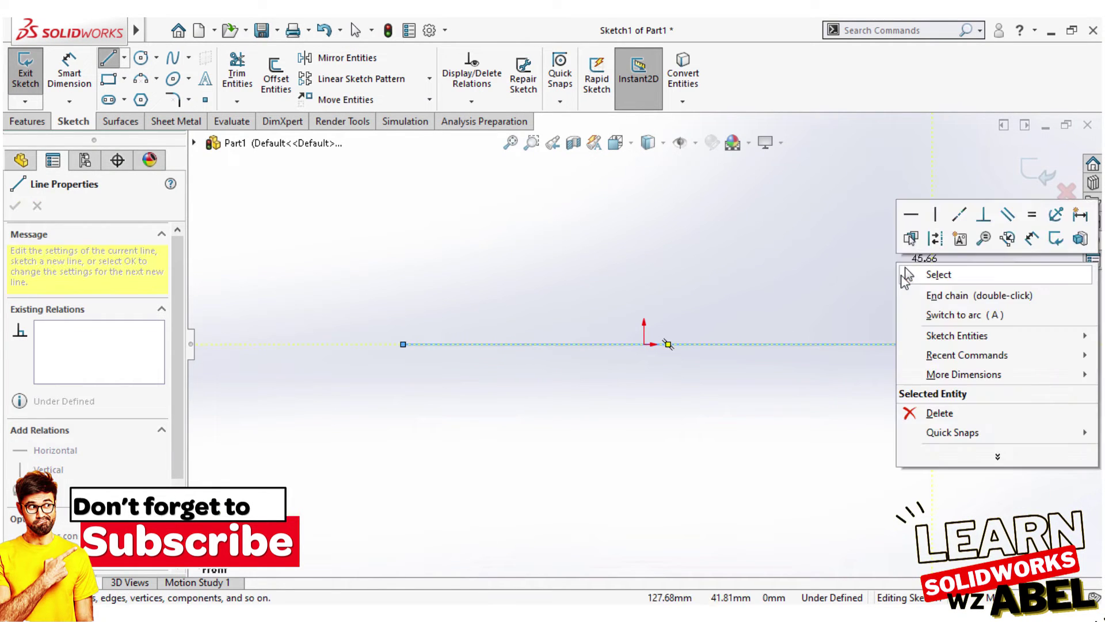
pyautogui.click(935, 275)
pyautogui.click(69, 74)
pyautogui.click(523, 343)
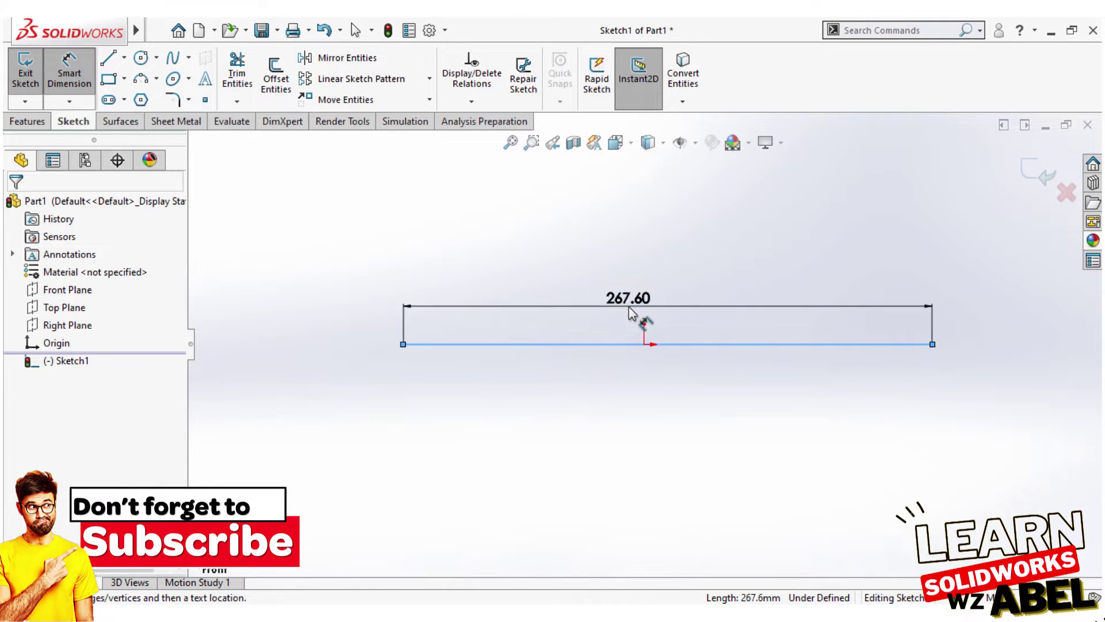
pyautogui.click(629, 307)
pyautogui.write('200')
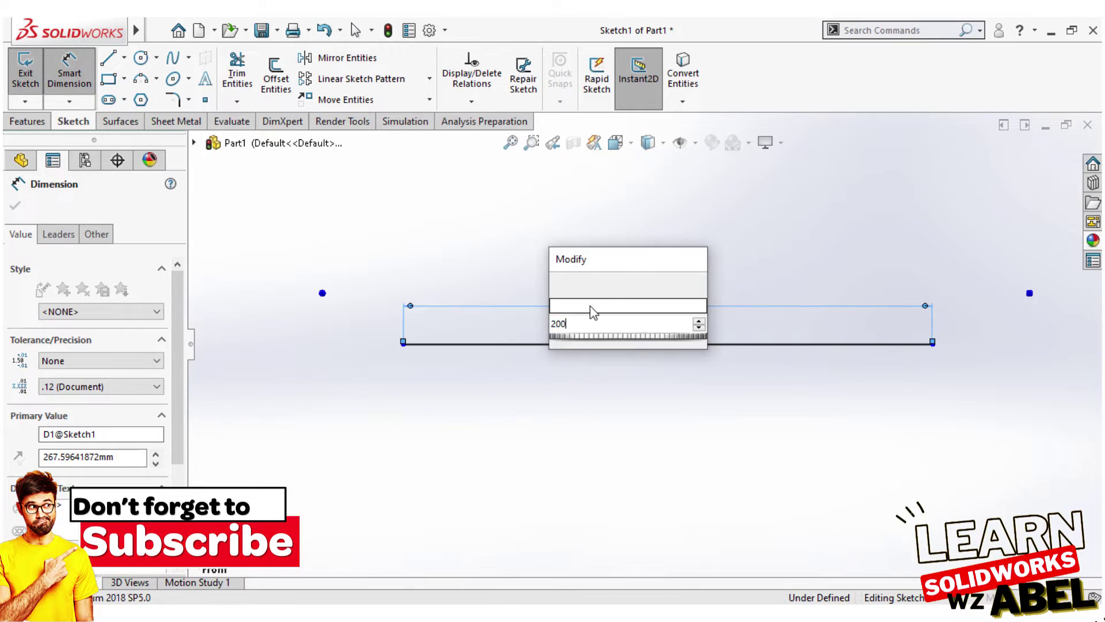
pyautogui.press('Return')
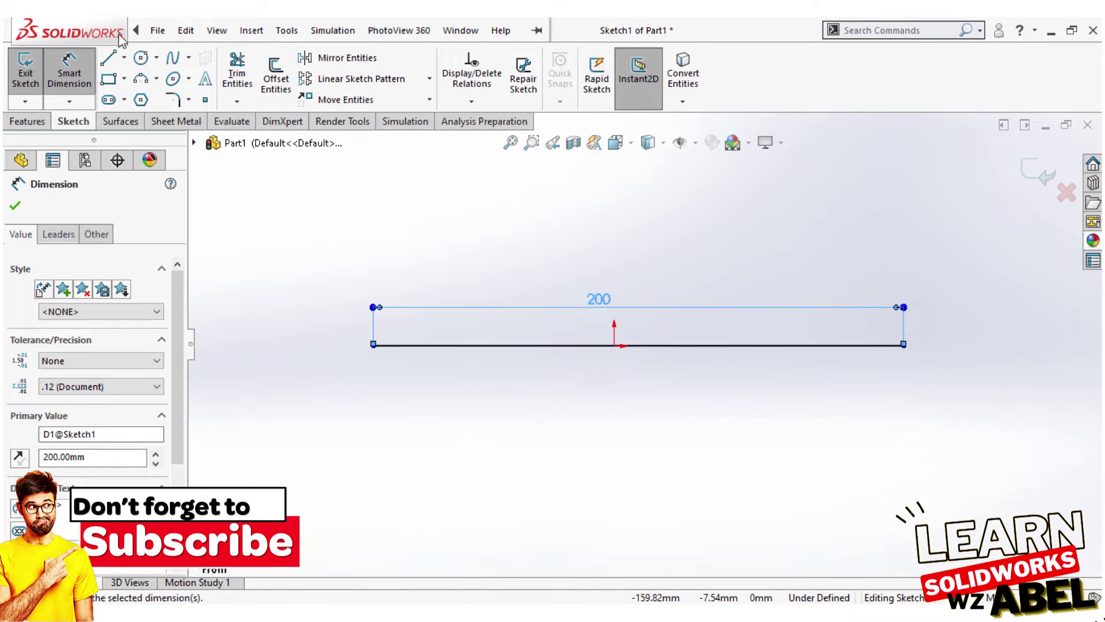
# Close the four-sided outline with a short left edge, slanted bottom and right edge.
pyautogui.click(115, 59)
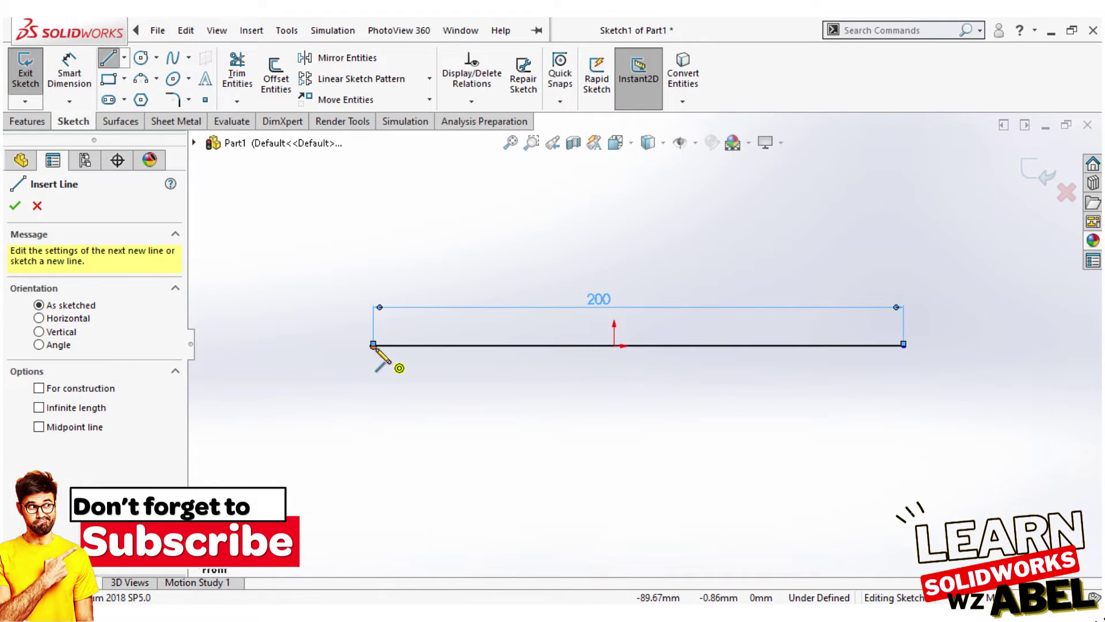
pyautogui.click(373, 345)
pyautogui.click(373, 378)
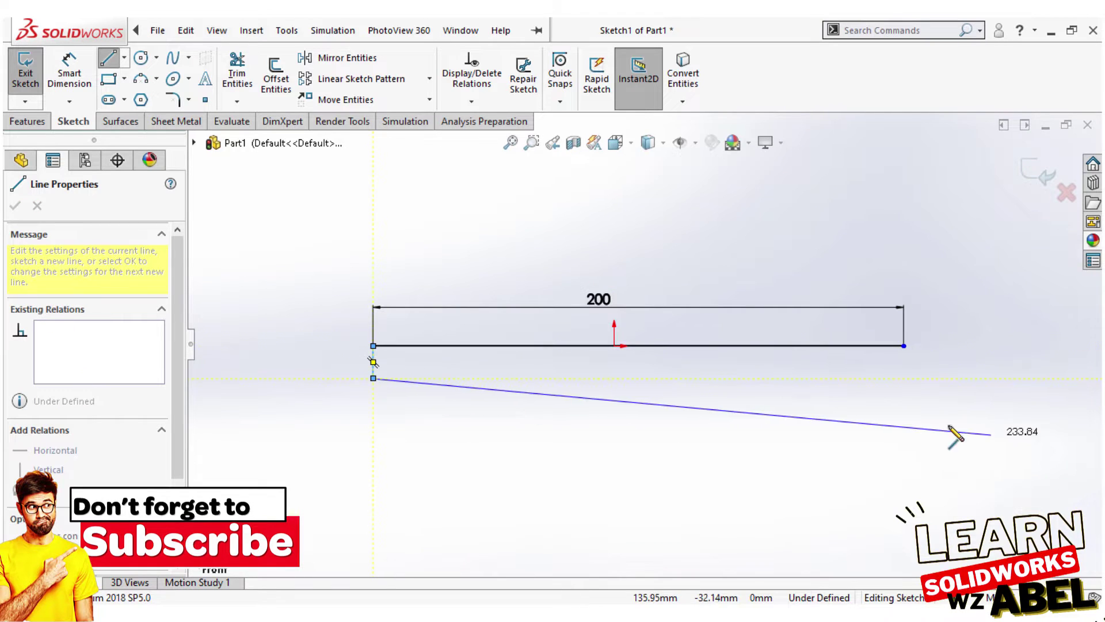
pyautogui.click(904, 414)
pyautogui.click(904, 345)
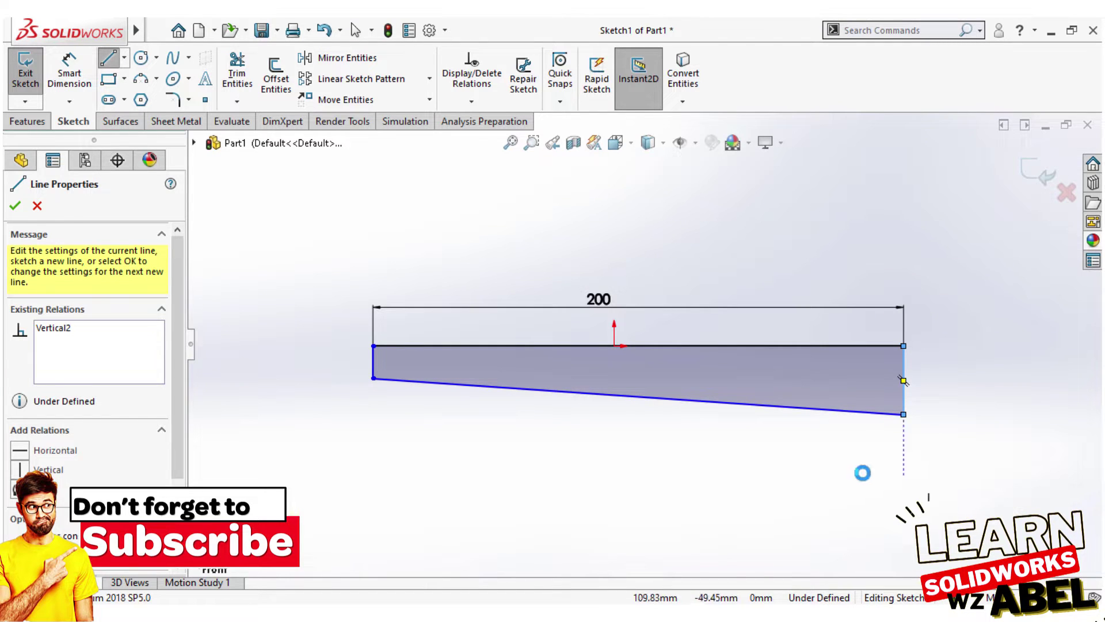
pyautogui.press('Escape')
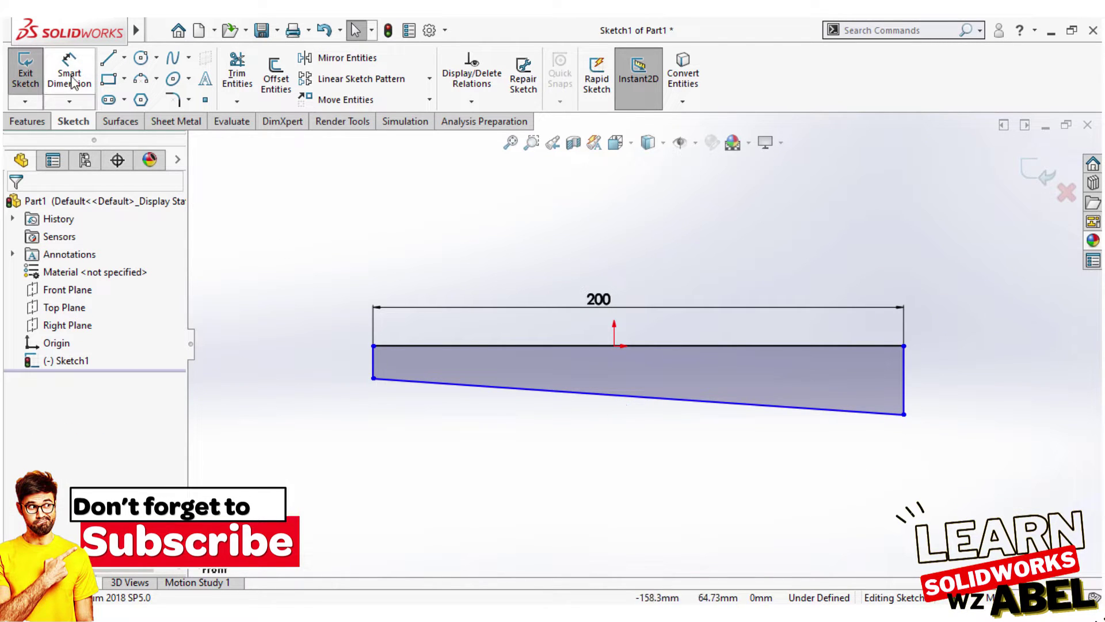
# Dimension the left edge height 10 and the right edge height 20.
pyautogui.click(69, 75)
pyautogui.click(368, 368)
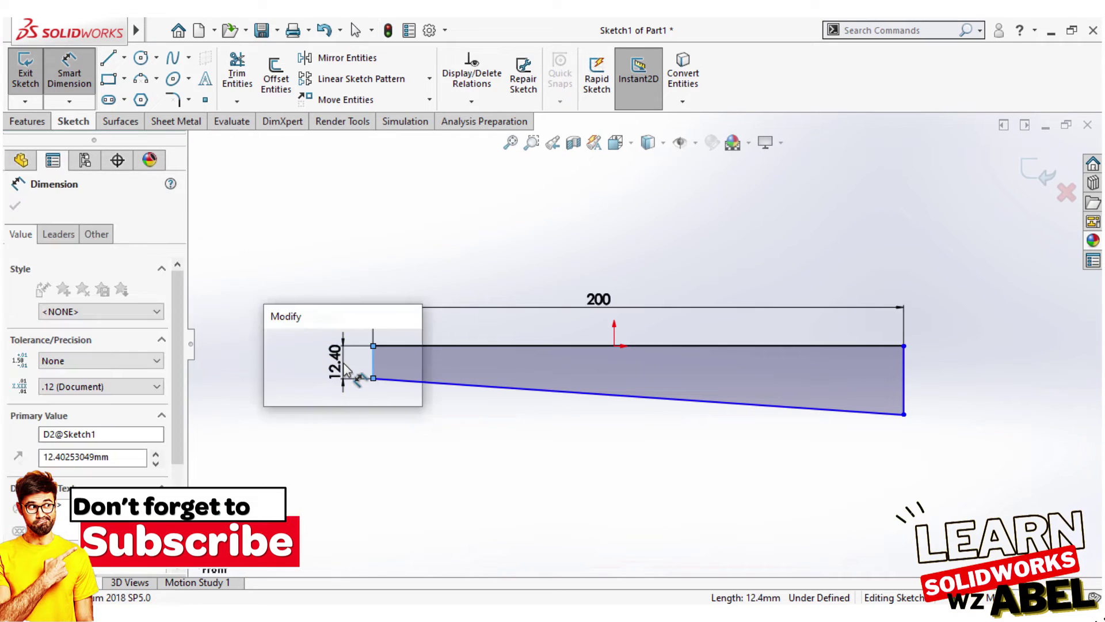
pyautogui.write('15')
pyautogui.press('Return')
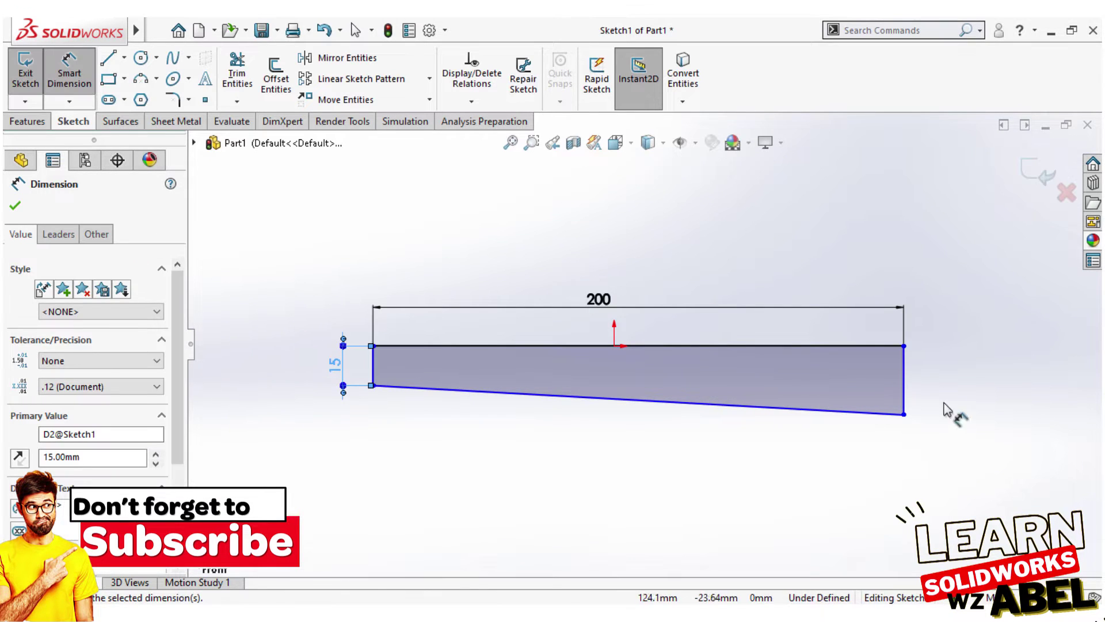
pyautogui.click(904, 376)
pyautogui.click(958, 378)
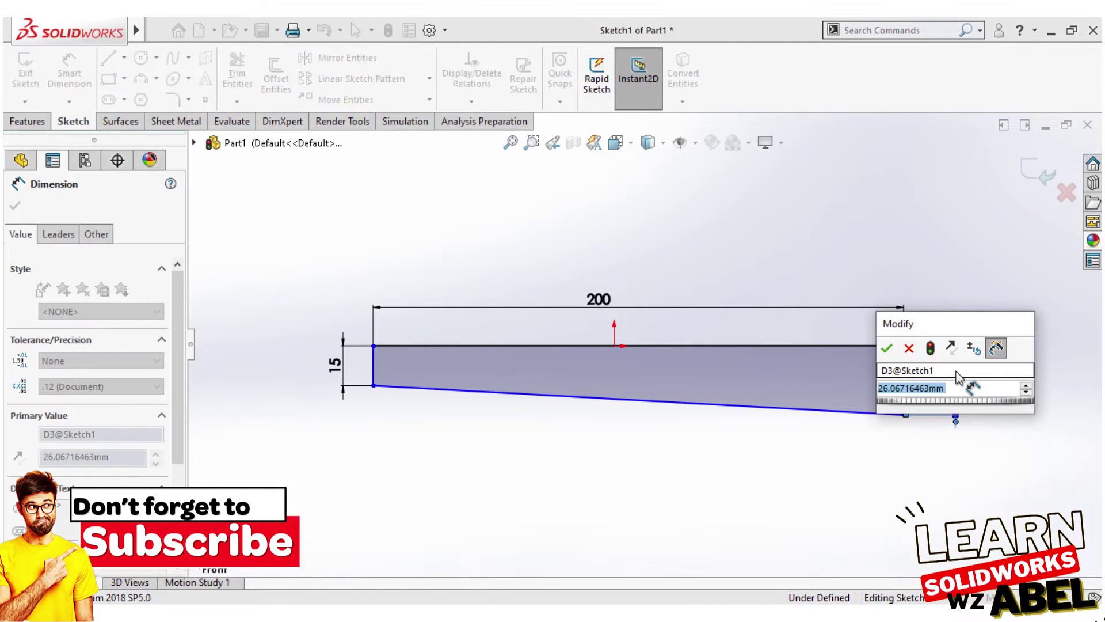
pyautogui.write('20')
pyautogui.press('Return')
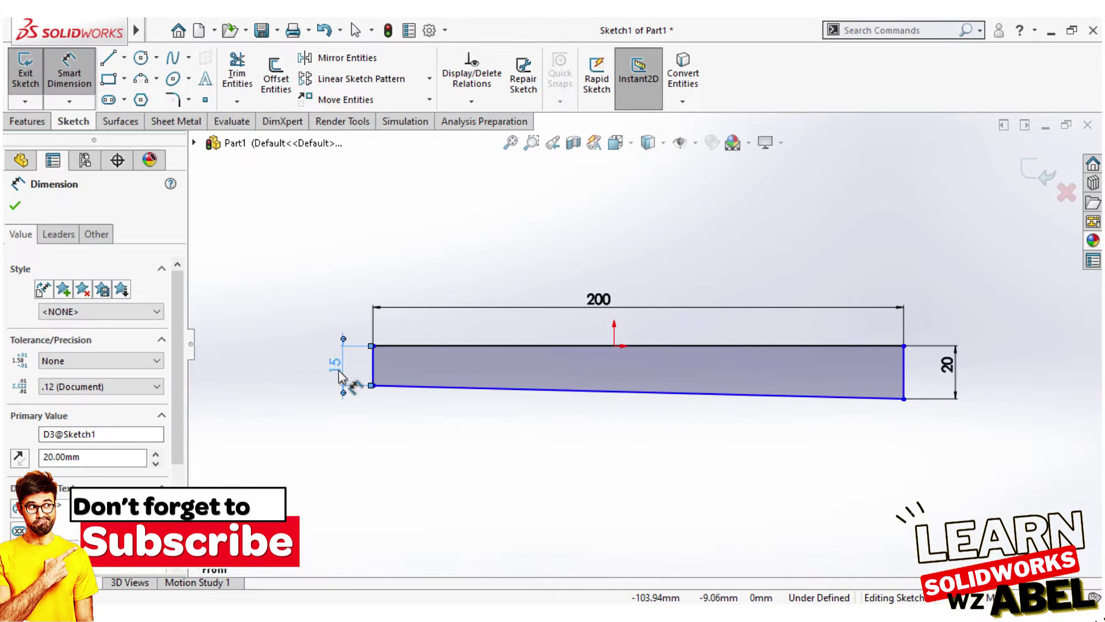
pyautogui.doubleClick(335, 368)
pyautogui.write('10')
pyautogui.press('Return')
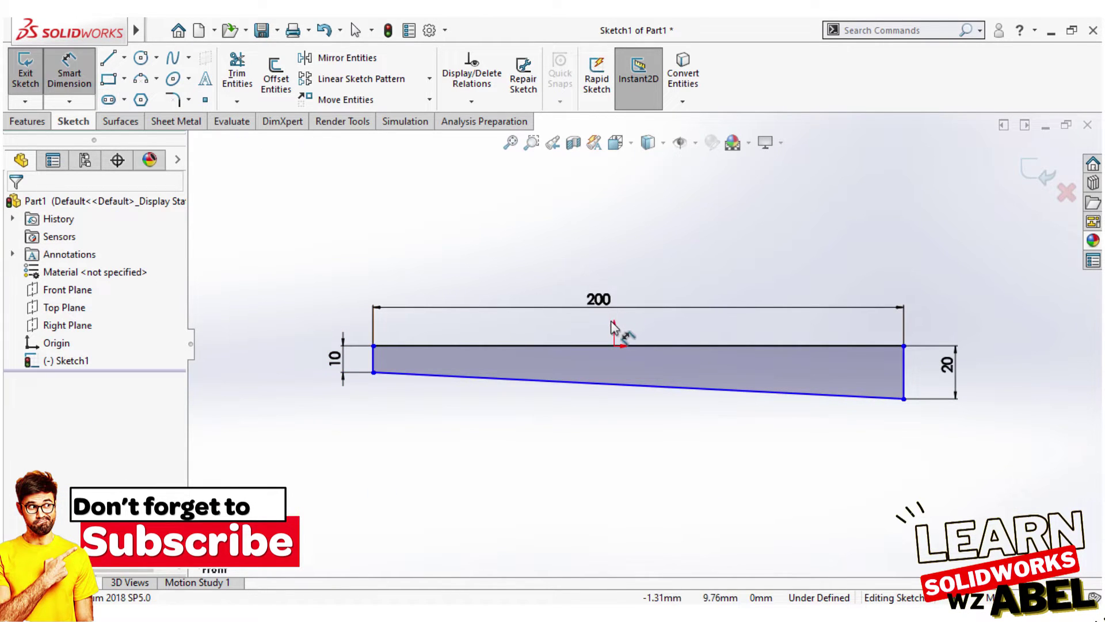
# Pick the lower-left vertex for a sketch fillet and set its radius to 3 mm.
pyautogui.click(172, 100)
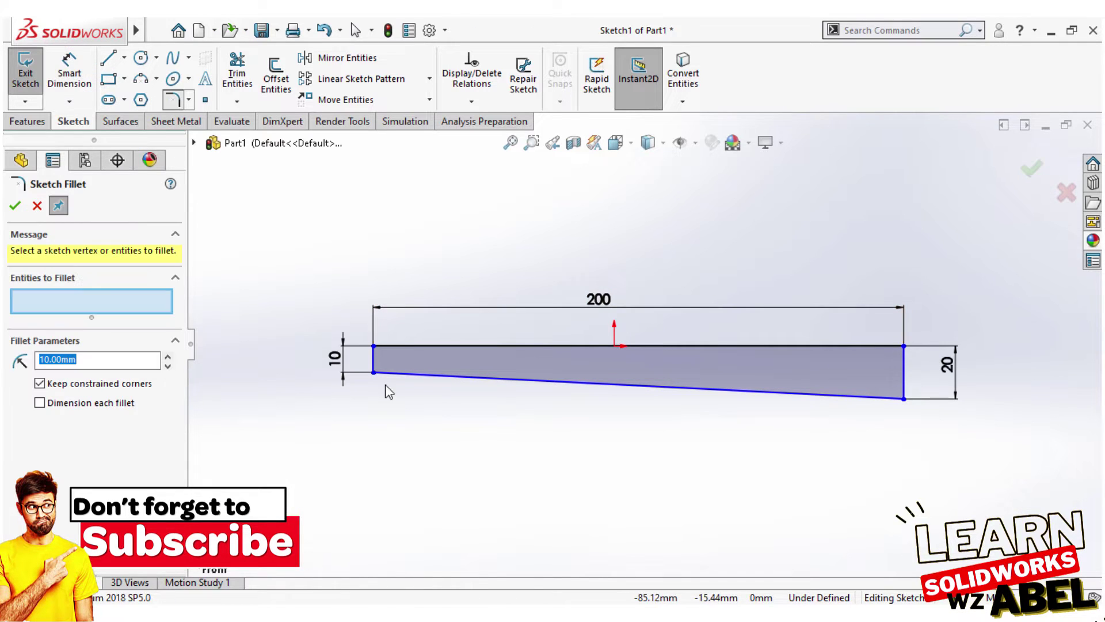
pyautogui.click(374, 375)
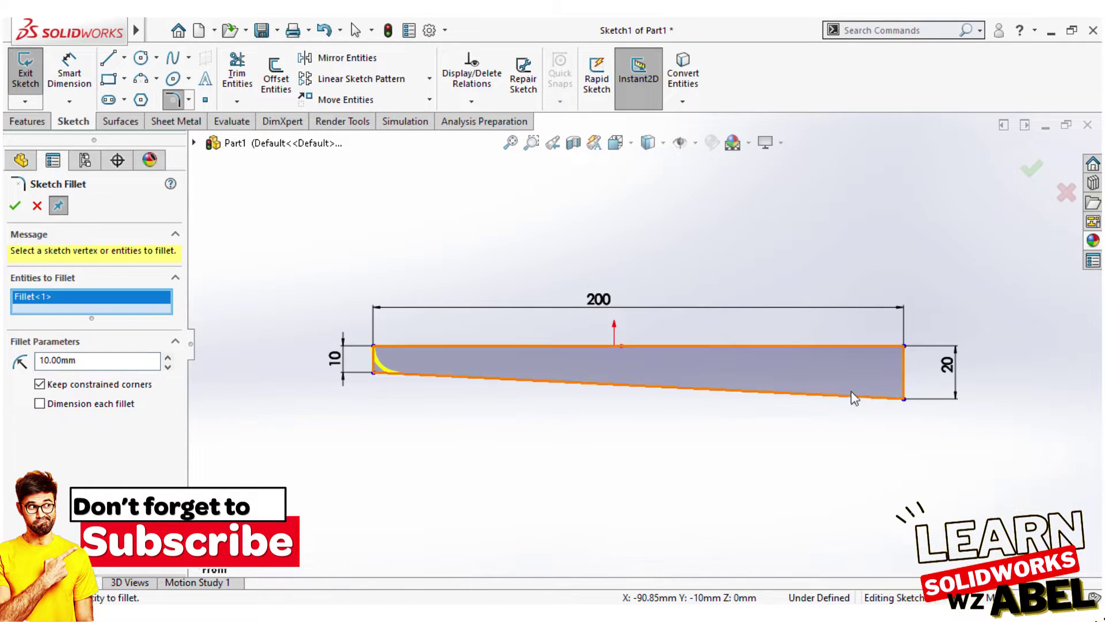
pyautogui.moveTo(84, 361); pyautogui.dragTo(7, 362)
pyautogui.write('3')
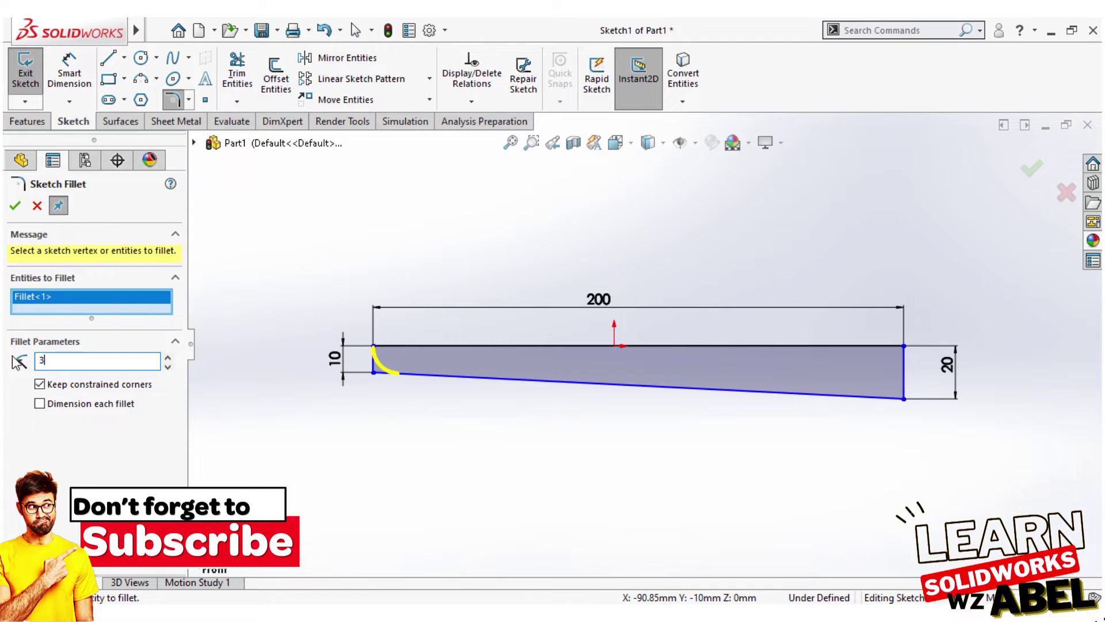
pyautogui.moveTo(117, 355); pyautogui.dragTo(5, 367)
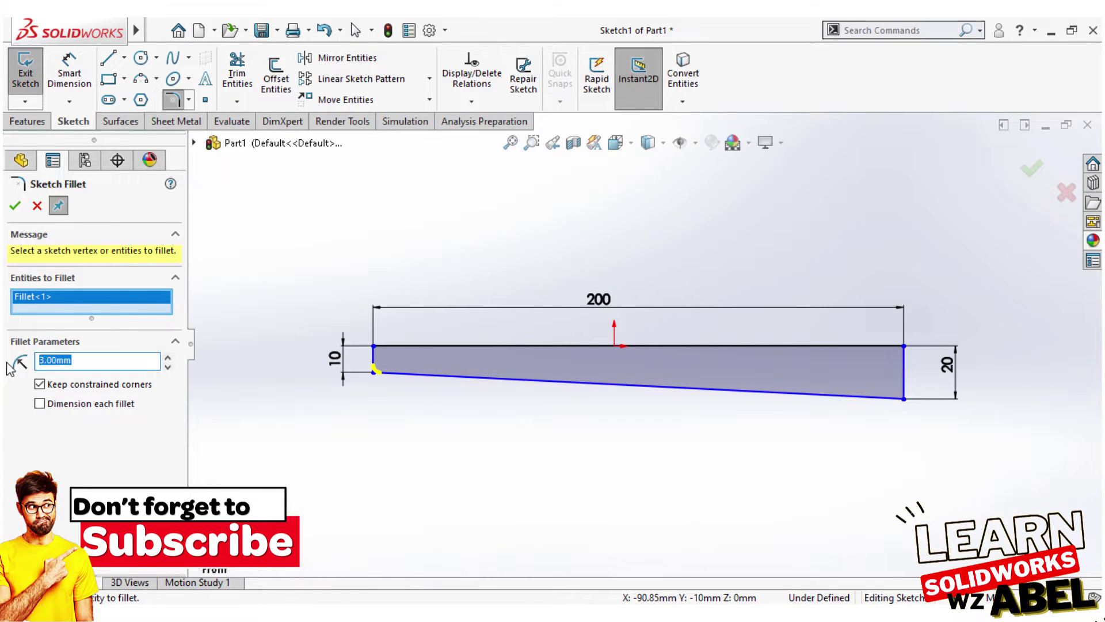
pyautogui.write('5')
# Draw a curve from the top edge through a midpoint down to the lower-right corner.
pyautogui.press('Return')
pyautogui.scroll(-3, 852, 383)
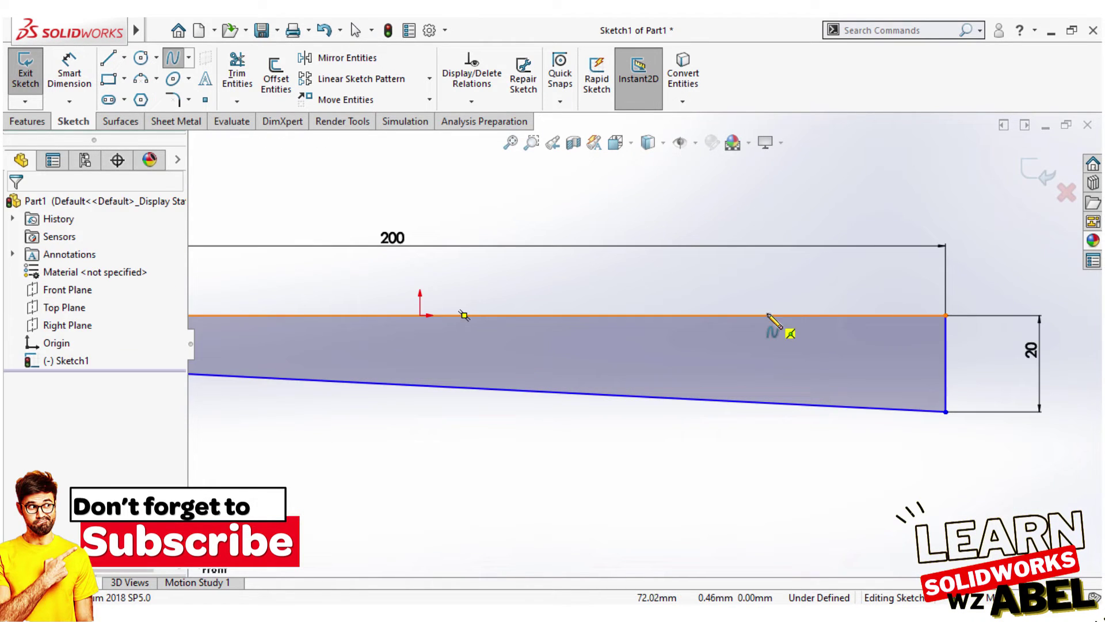
pyautogui.click(770, 316)
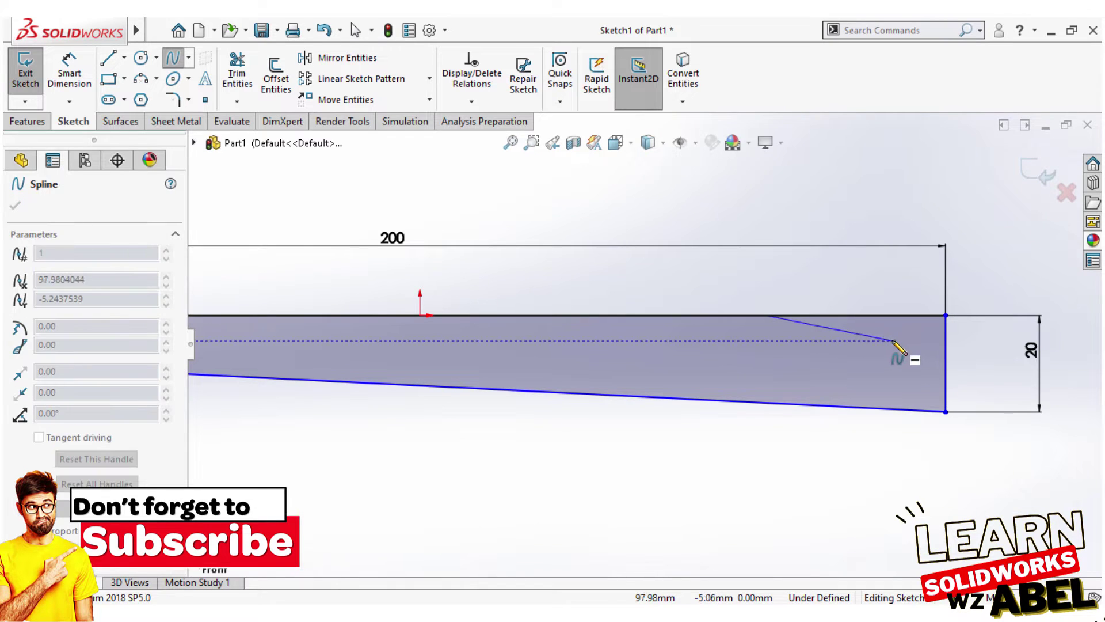
pyautogui.click(894, 341)
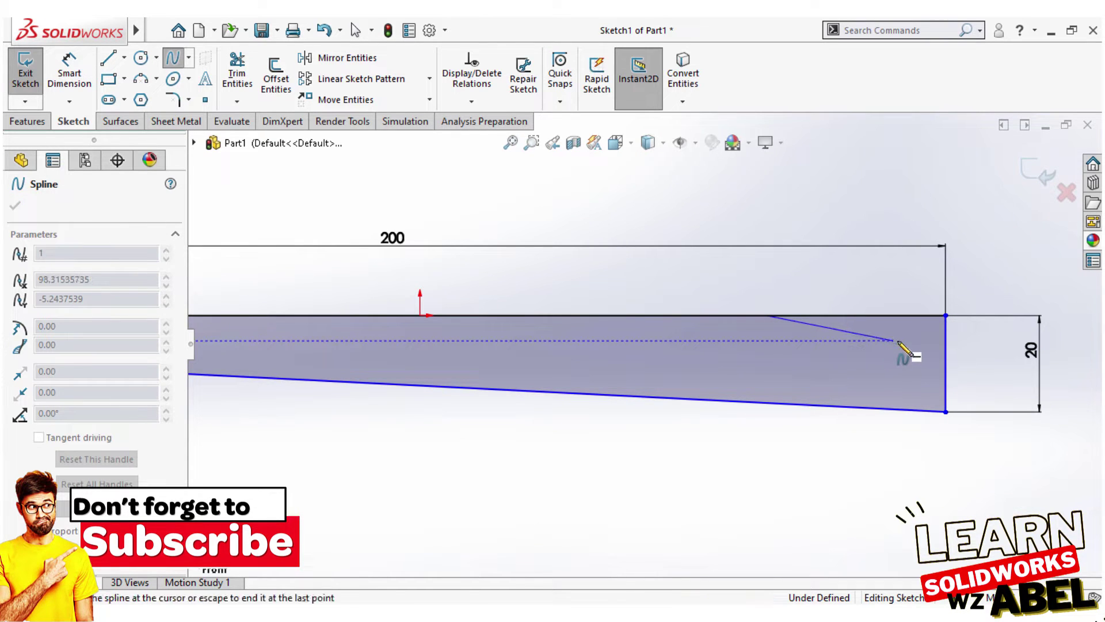
pyautogui.click(945, 413)
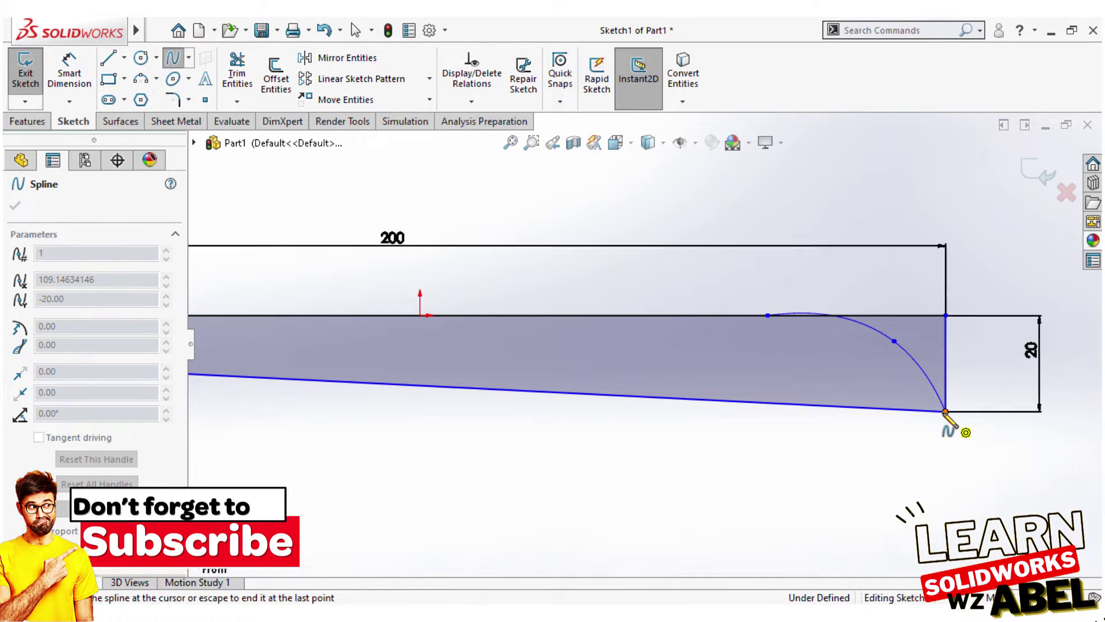
pyautogui.rightClick(881, 403)
pyautogui.click(898, 468)
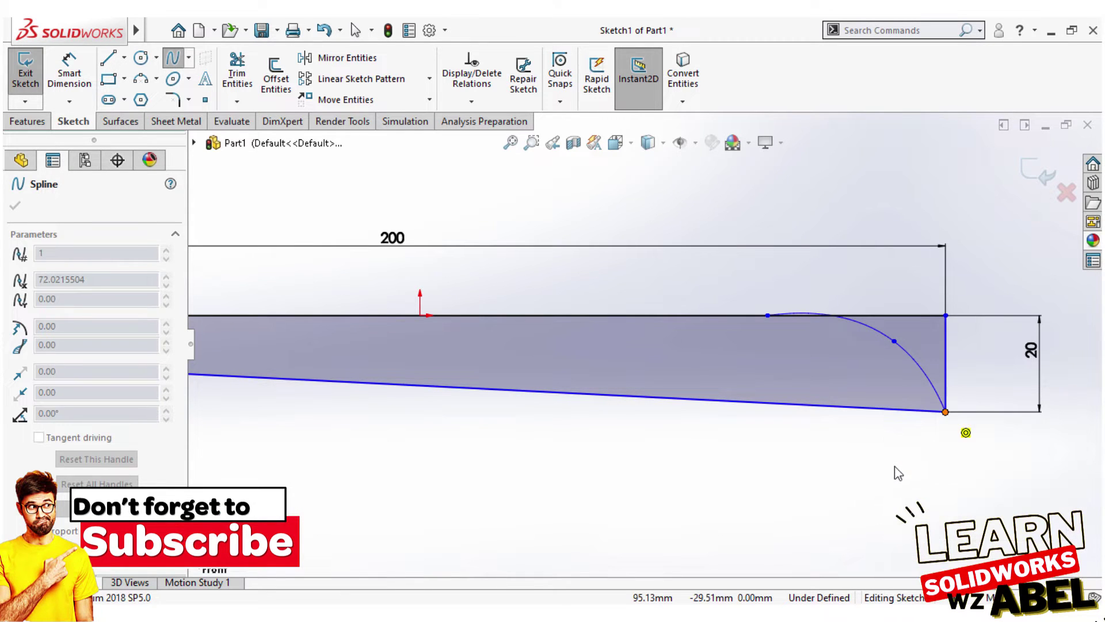
# Make the curve tangent to the top edge.
pyautogui.scroll(-4, 840, 358)
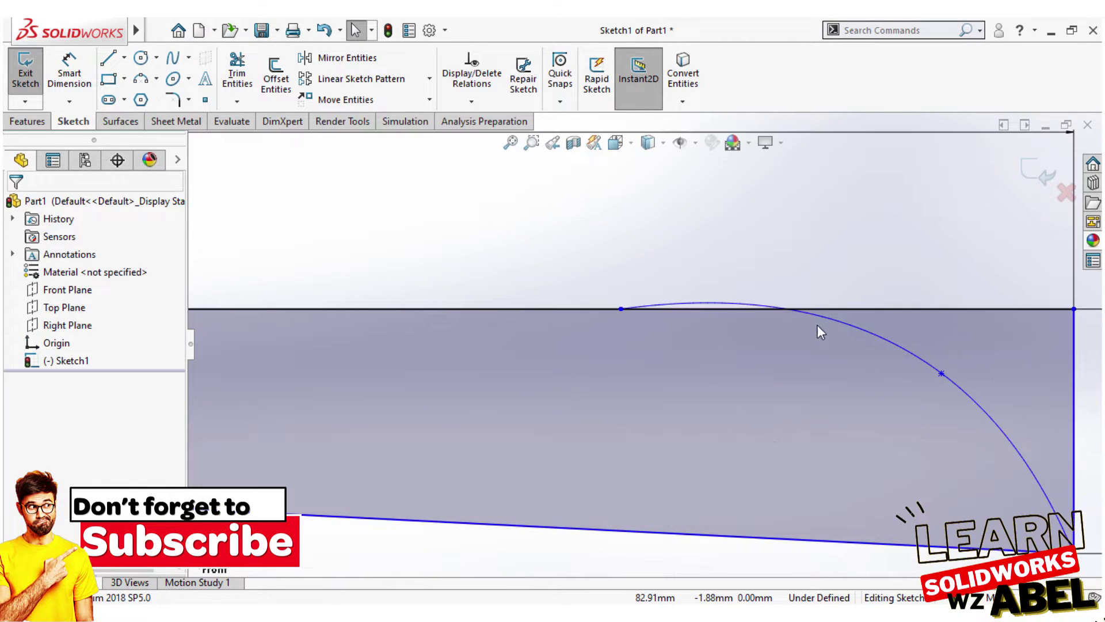
pyautogui.click(620, 309)
pyautogui.click(583, 309)
pyautogui.keyDown('ctrl'); pyautogui.click(620, 309); pyautogui.keyUp('ctrl')
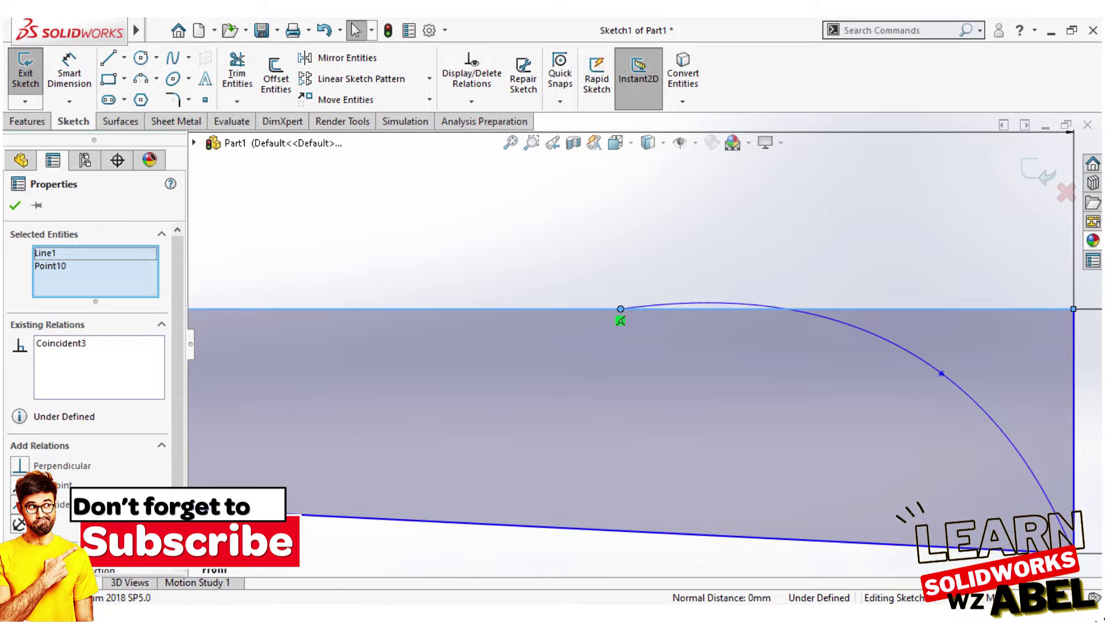
pyautogui.click(599, 279)
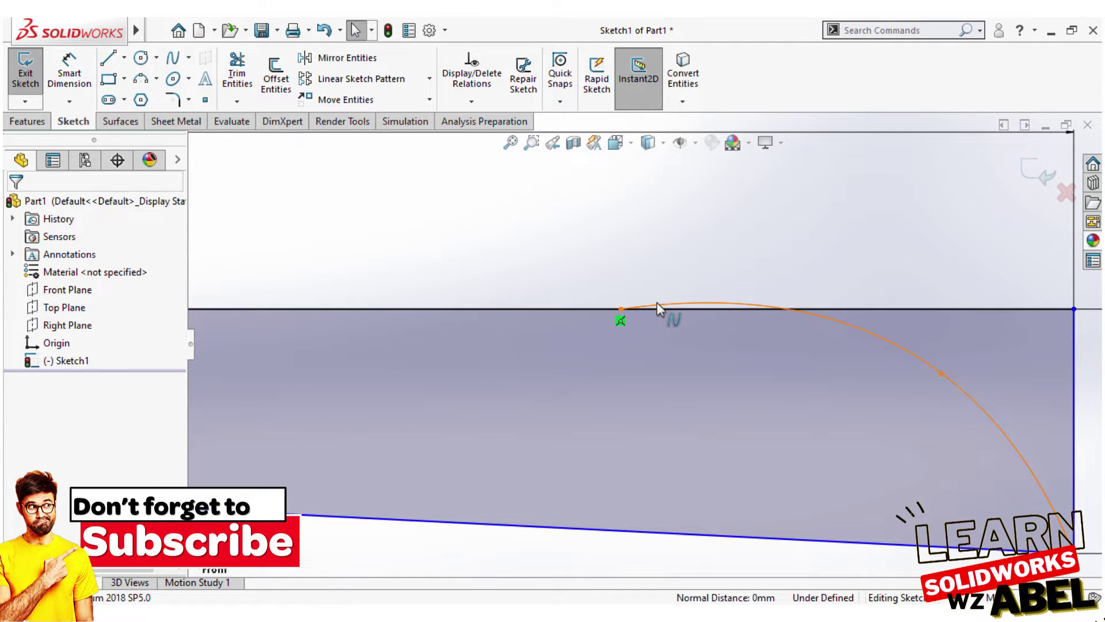
pyautogui.click(657, 302)
pyautogui.keyDown('ctrl'); pyautogui.click(570, 309); pyautogui.keyUp('ctrl')
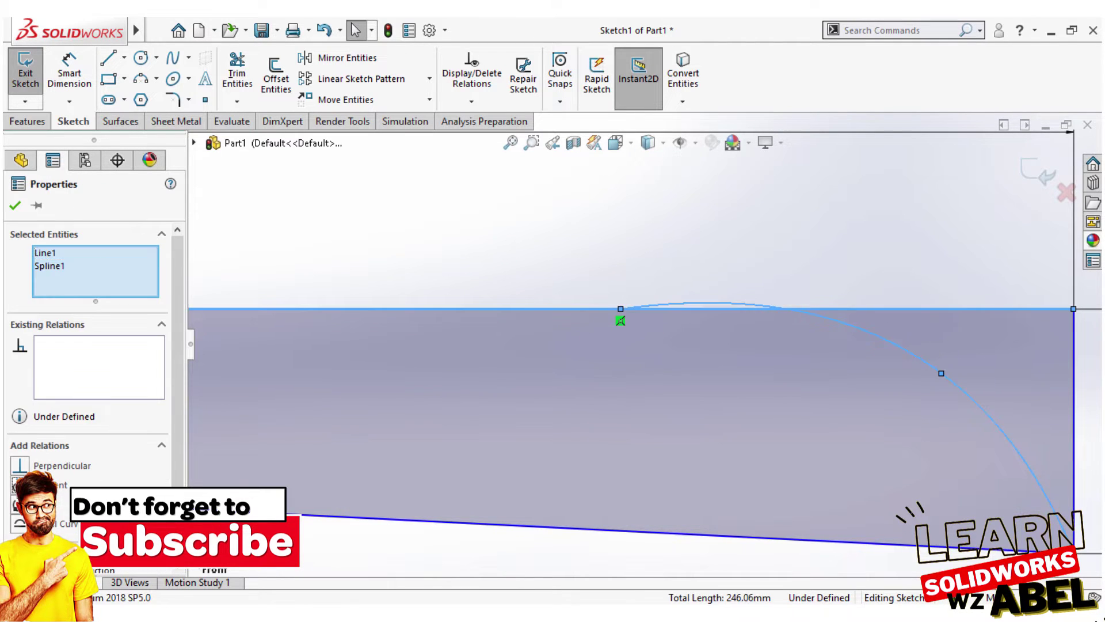
pyautogui.click(57, 485)
pyautogui.click(14, 207)
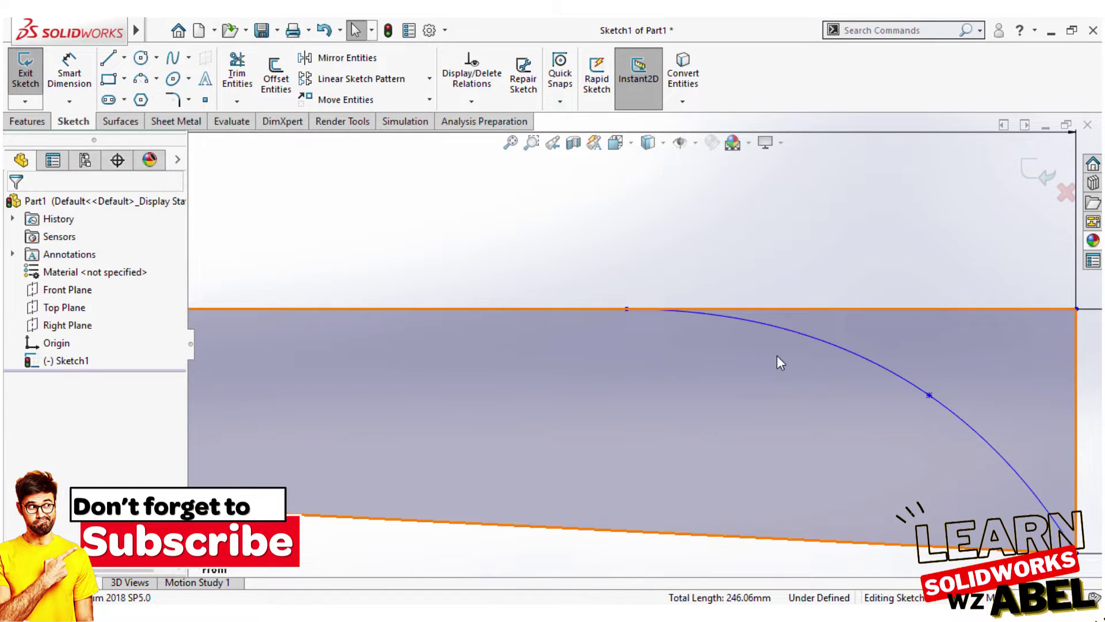
pyautogui.scroll(2, 760, 340)
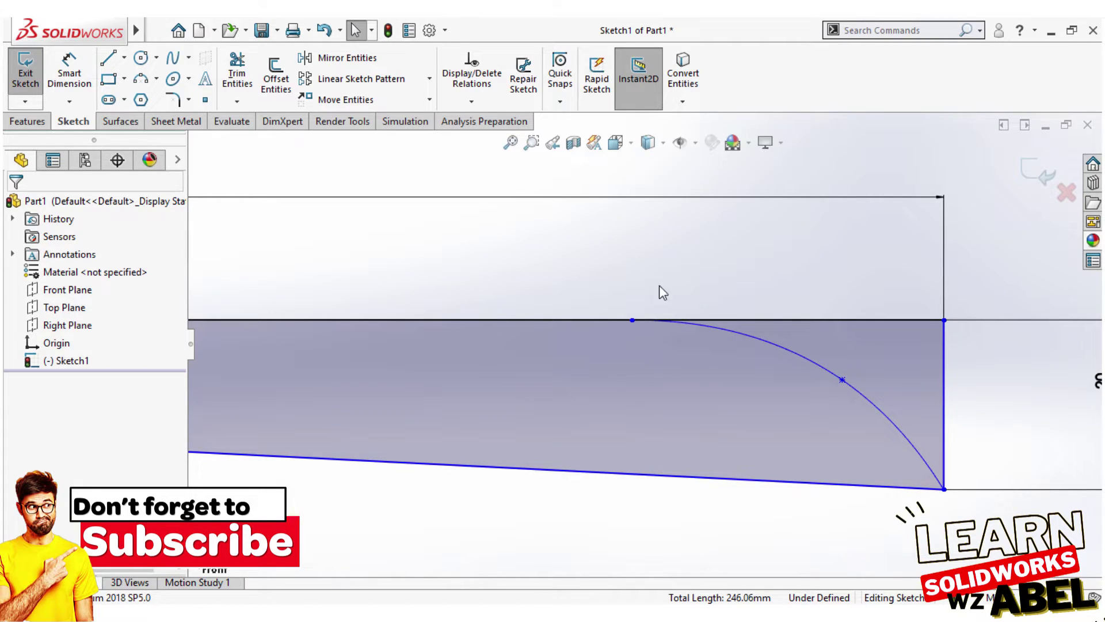
# Dimension the curve's top endpoint 35 mm from the right vertical edge.
pyautogui.click(69, 76)
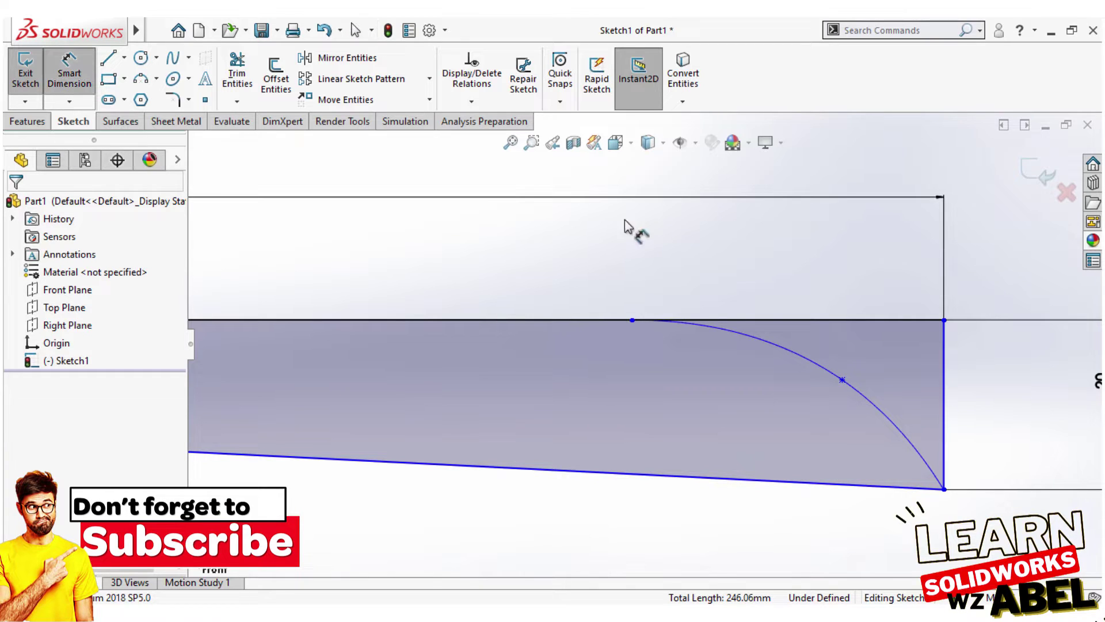
pyautogui.click(632, 321)
pyautogui.click(945, 377)
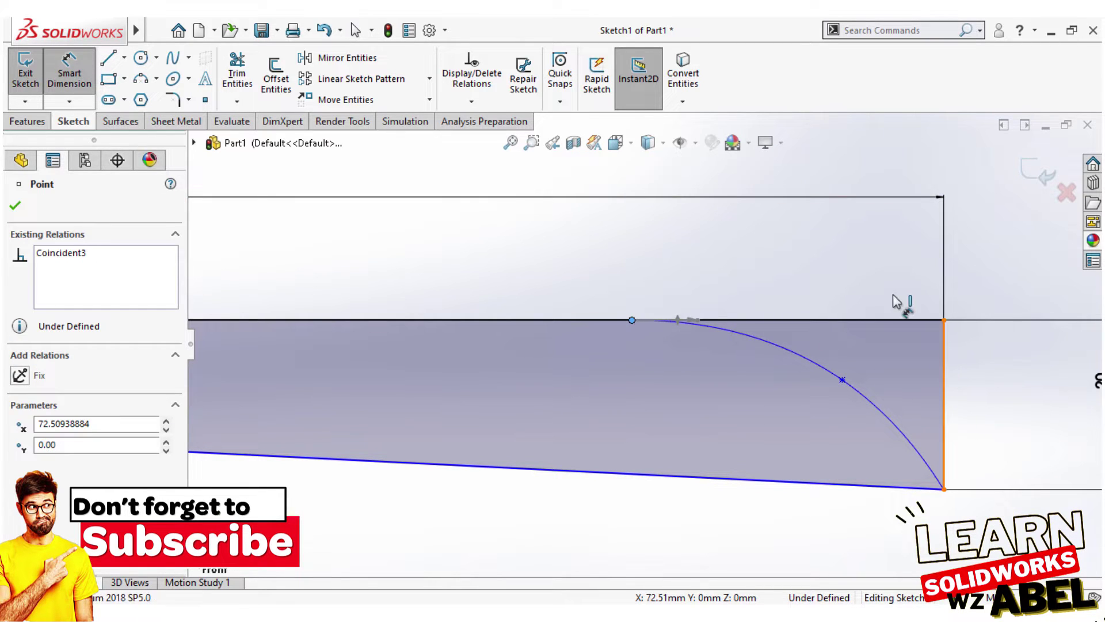
pyautogui.click(811, 279)
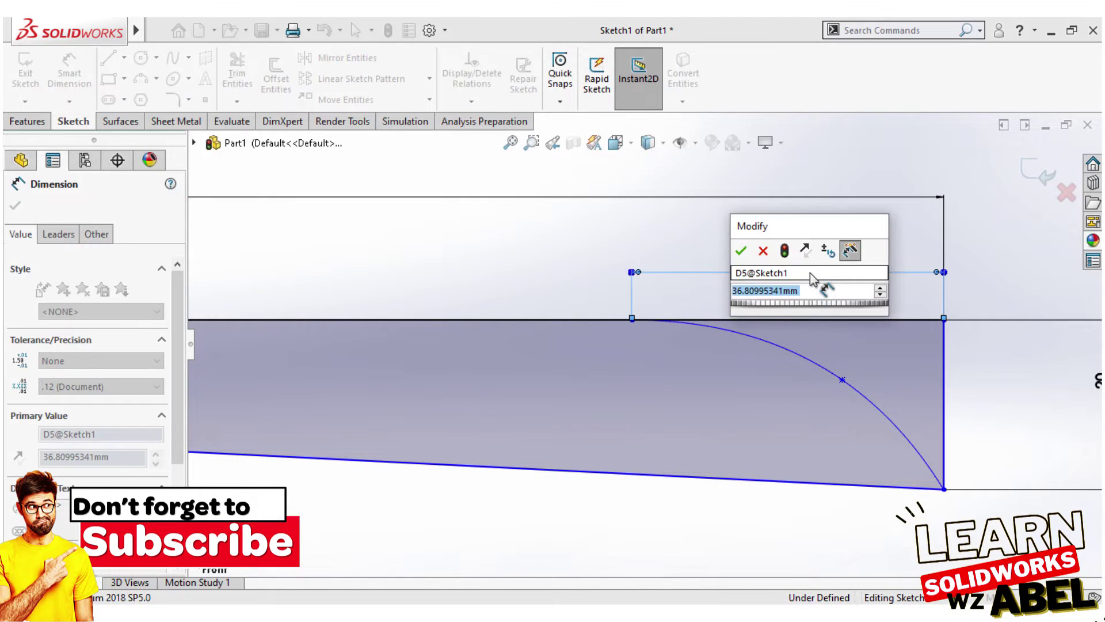
pyautogui.click(741, 248)
pyautogui.press('Return')
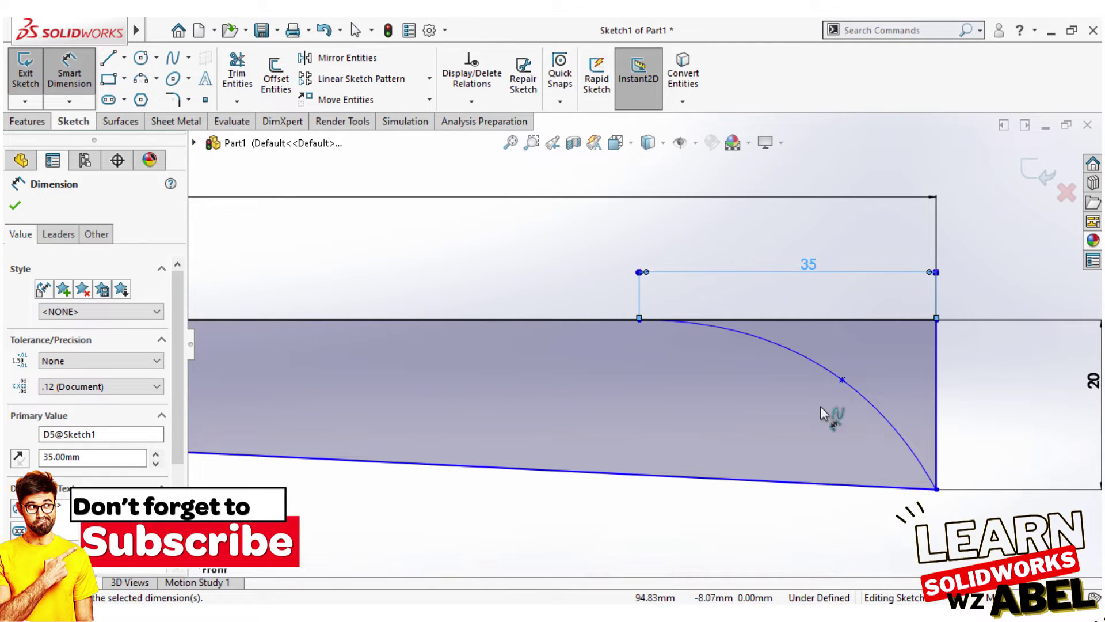
pyautogui.scroll(1, 928, 458)
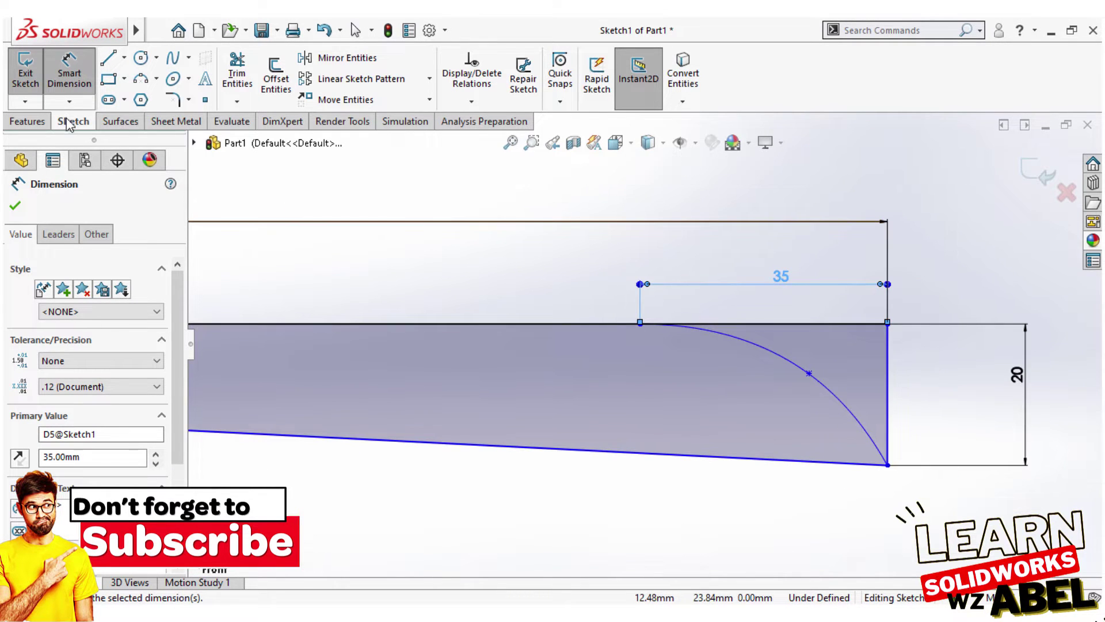
# Power-trim the top line and right edge beyond the curve.
pyautogui.click(237, 74)
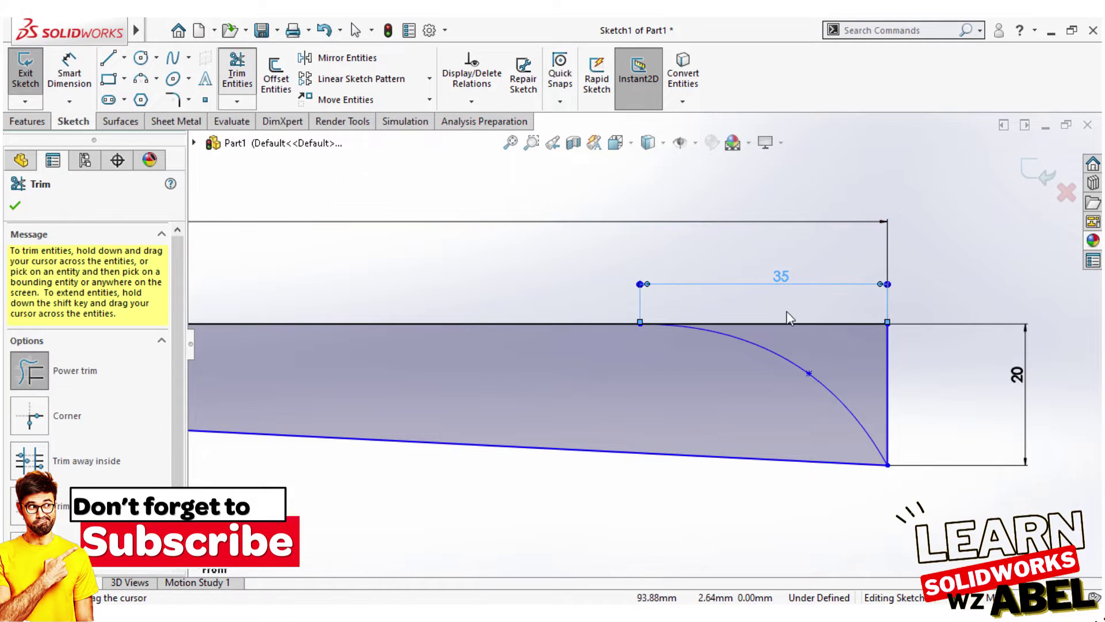
pyautogui.moveTo(786, 312); pyautogui.dragTo(909, 407)
pyautogui.scroll(3, 749, 397)
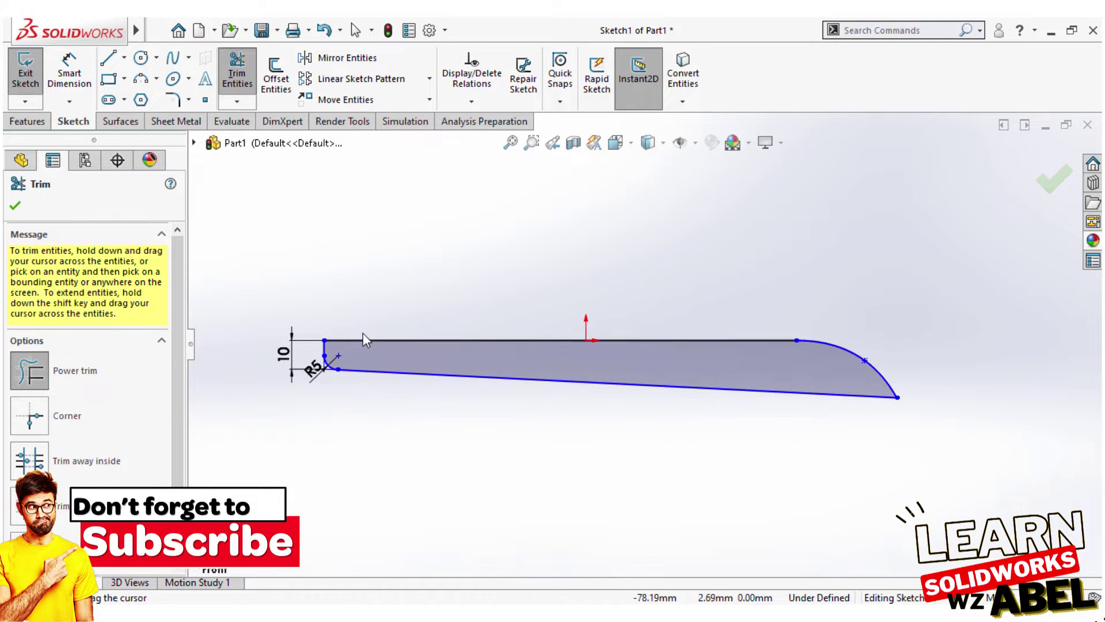
# Extrude the trimmed profile 50 mm deep (Blind) and orbit to inspect the solid.
pyautogui.click(14, 206)
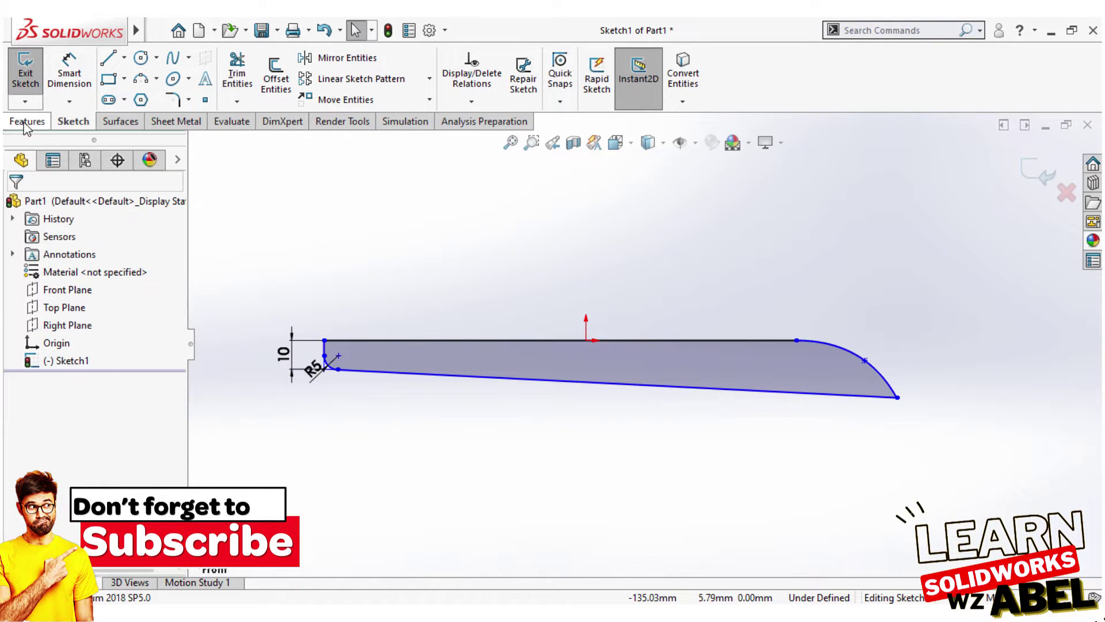
pyautogui.click(27, 121)
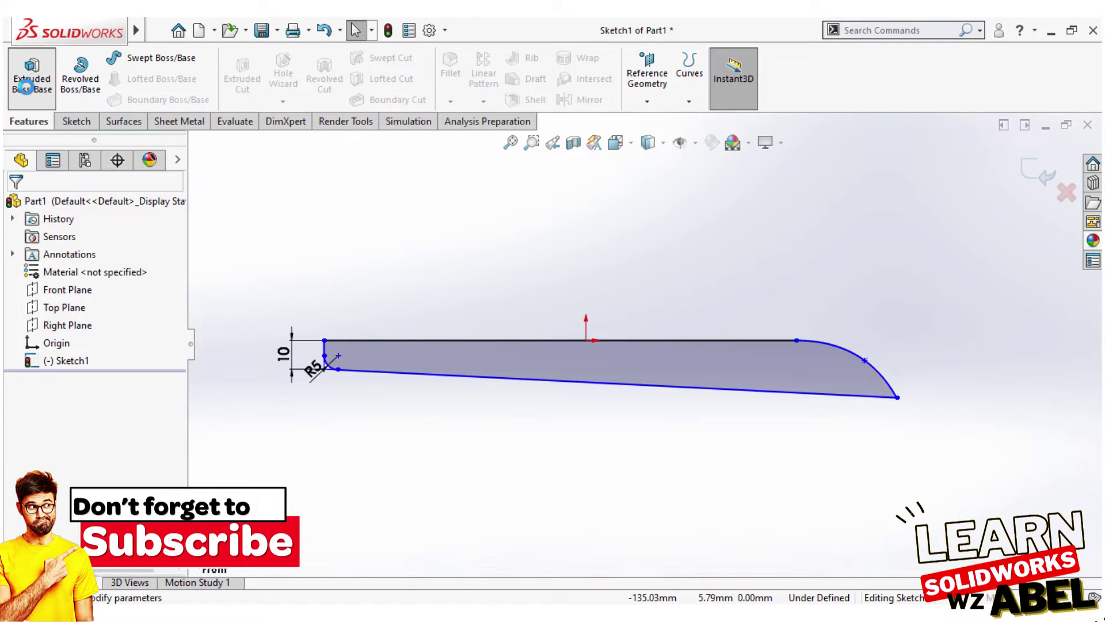
pyautogui.click(26, 86)
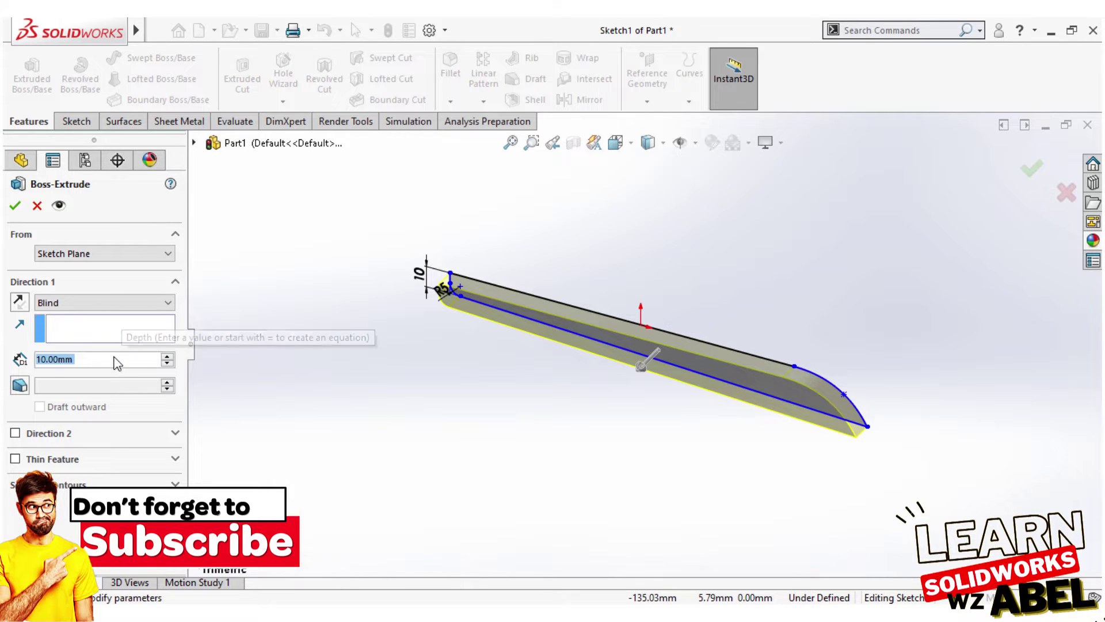
pyautogui.write('50')
pyautogui.press('Return')
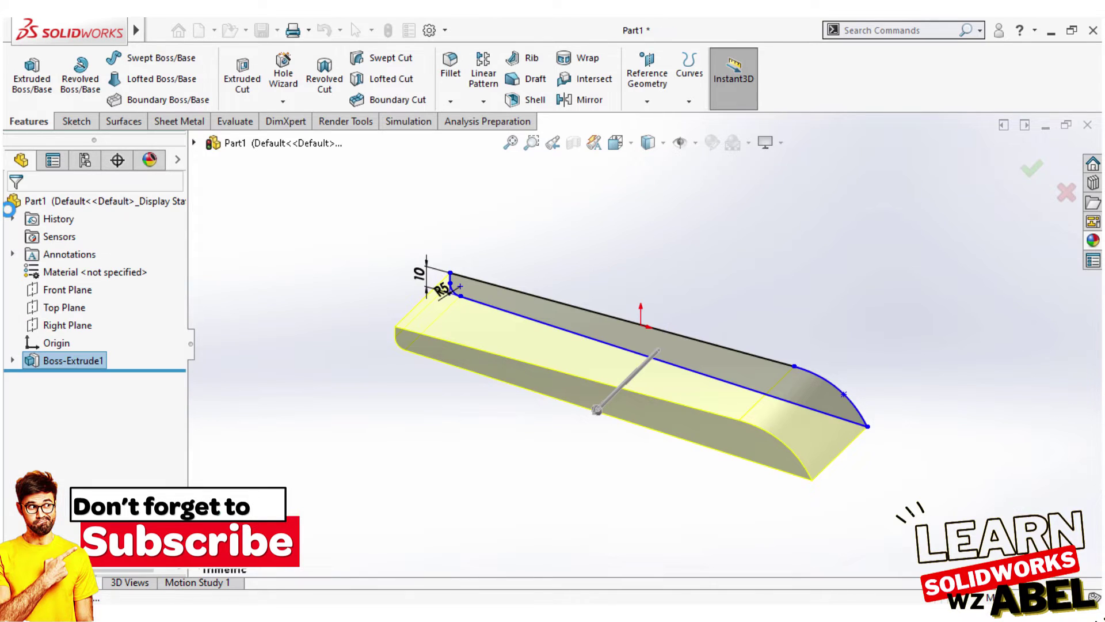
pyautogui.scroll(-2, 613, 315)
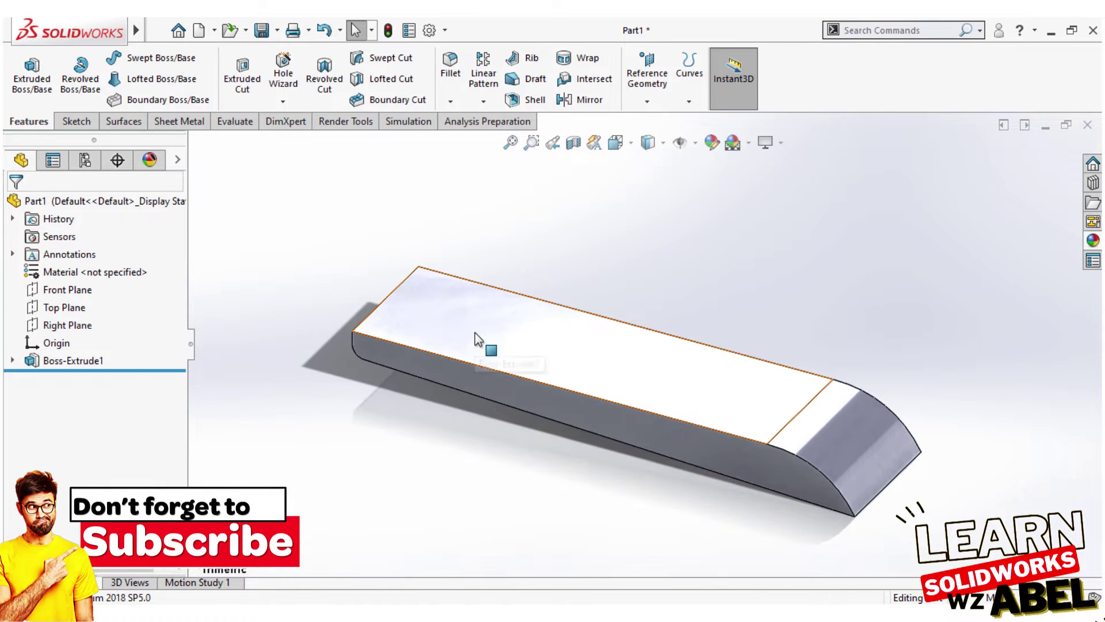
pyautogui.moveTo(407, 298); pyautogui.dragTo(479, 218, button='middle')
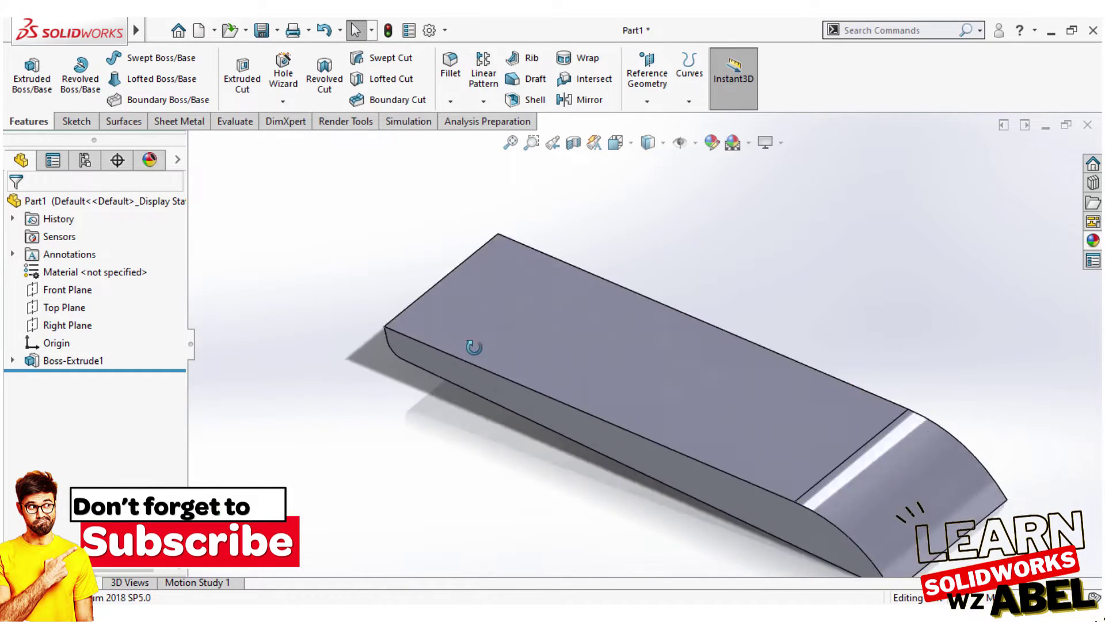
pyautogui.scroll(-1, 479, 218)
pyautogui.scroll(-1, 413, 233)
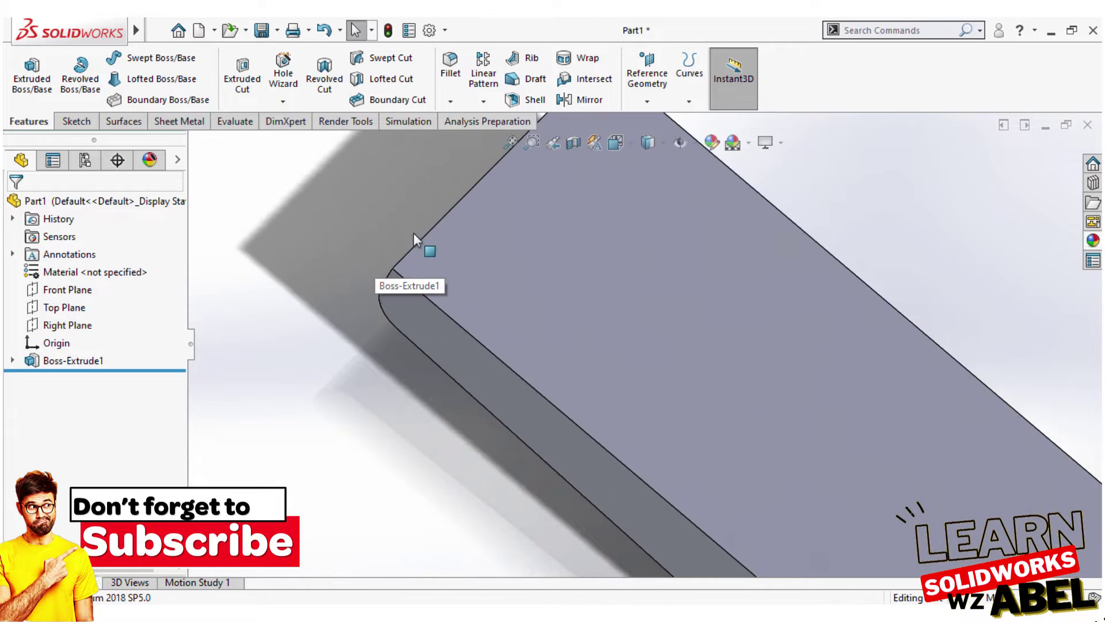
pyautogui.scroll(-1, 413, 232)
pyautogui.click(455, 73)
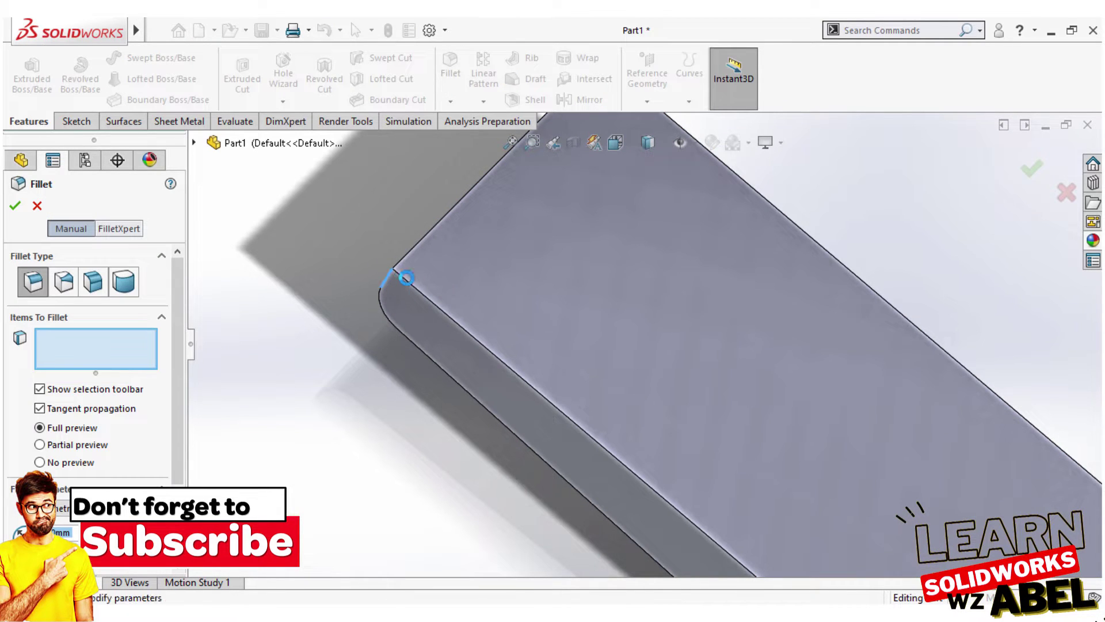
# Try picking fillet edges from several angles, then clear all selected items.
pyautogui.click(462, 278)
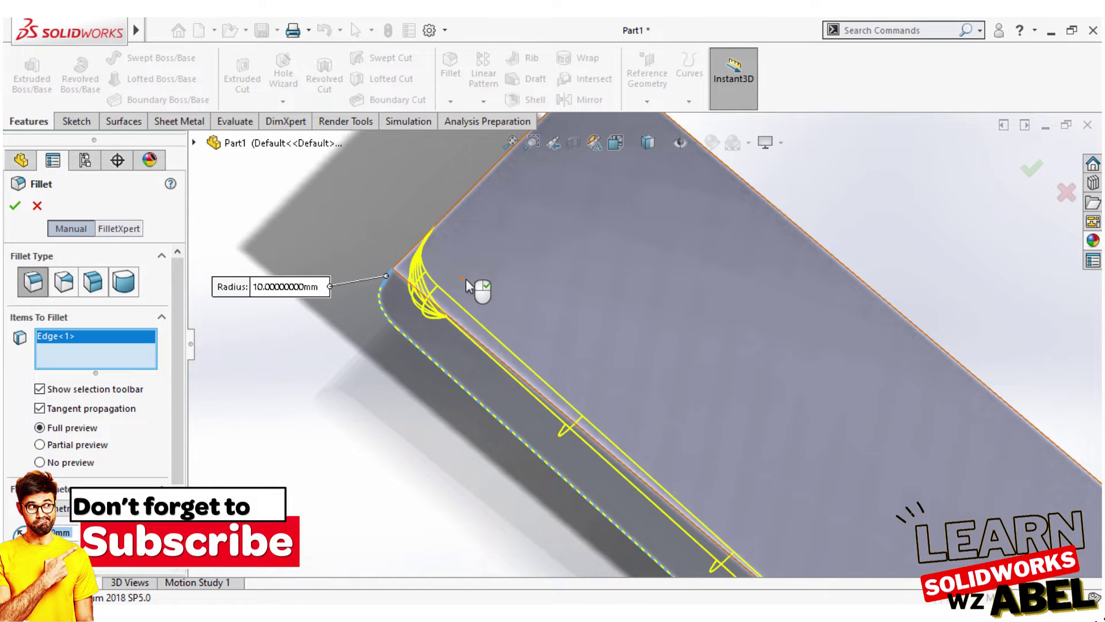
pyautogui.moveTo(476, 287)
pyautogui.mouseDown(button='middle')
pyautogui.moveTo(638, 227)
pyautogui.moveTo(605, 299)
pyautogui.moveTo(679, 326)
pyautogui.moveTo(634, 374)
pyautogui.moveTo(570, 382)
pyautogui.moveTo(583, 168)
pyautogui.mouseUp(button='middle')
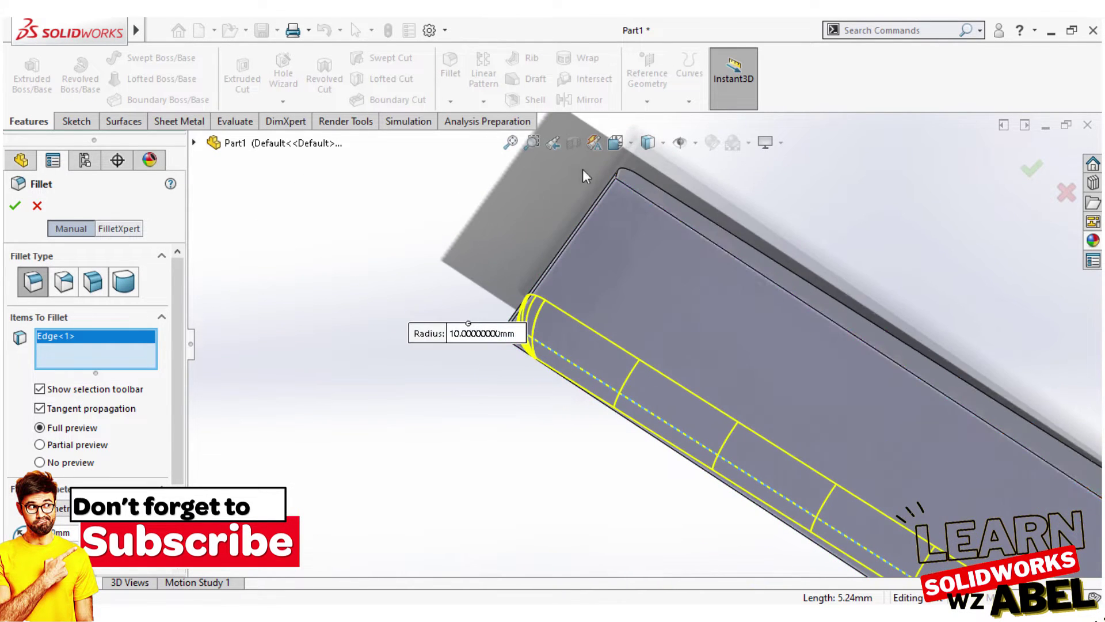
pyautogui.click(617, 173)
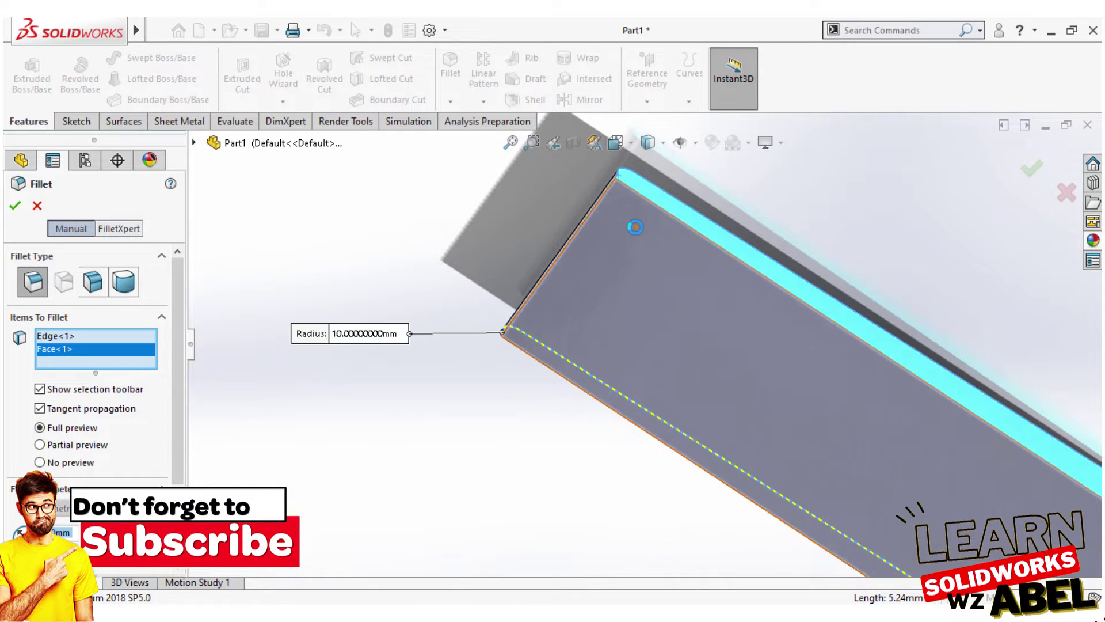
pyautogui.moveTo(649, 198)
pyautogui.mouseDown(button='middle')
pyautogui.moveTo(630, 215)
pyautogui.moveTo(708, 228)
pyautogui.moveTo(698, 173)
pyautogui.moveTo(724, 219)
pyautogui.moveTo(731, 276)
pyautogui.moveTo(716, 260)
pyautogui.mouseUp(button='middle')
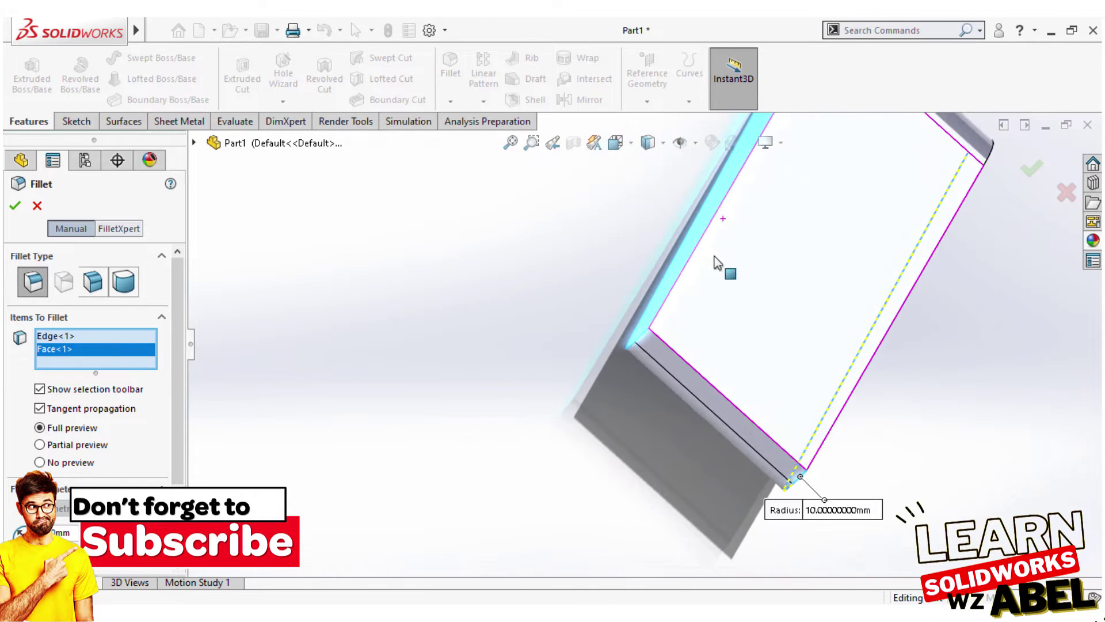
pyautogui.scroll(-3, 683, 355)
pyautogui.scroll(-2, 565, 327)
pyautogui.scroll(-2, 558, 314)
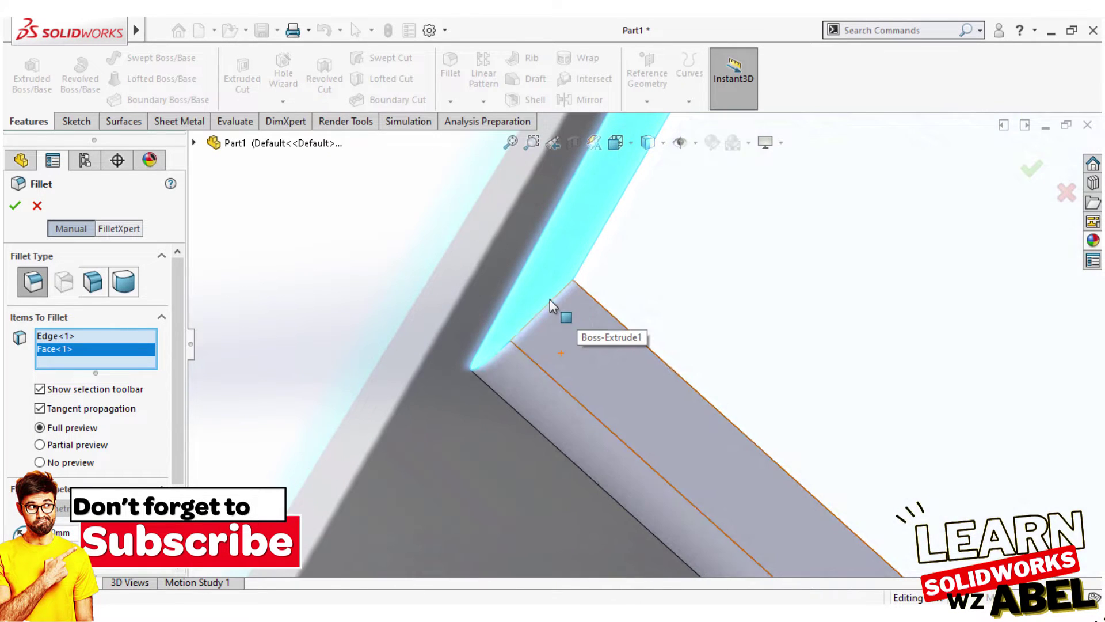
pyautogui.rightClick(121, 352)
pyautogui.click(171, 357)
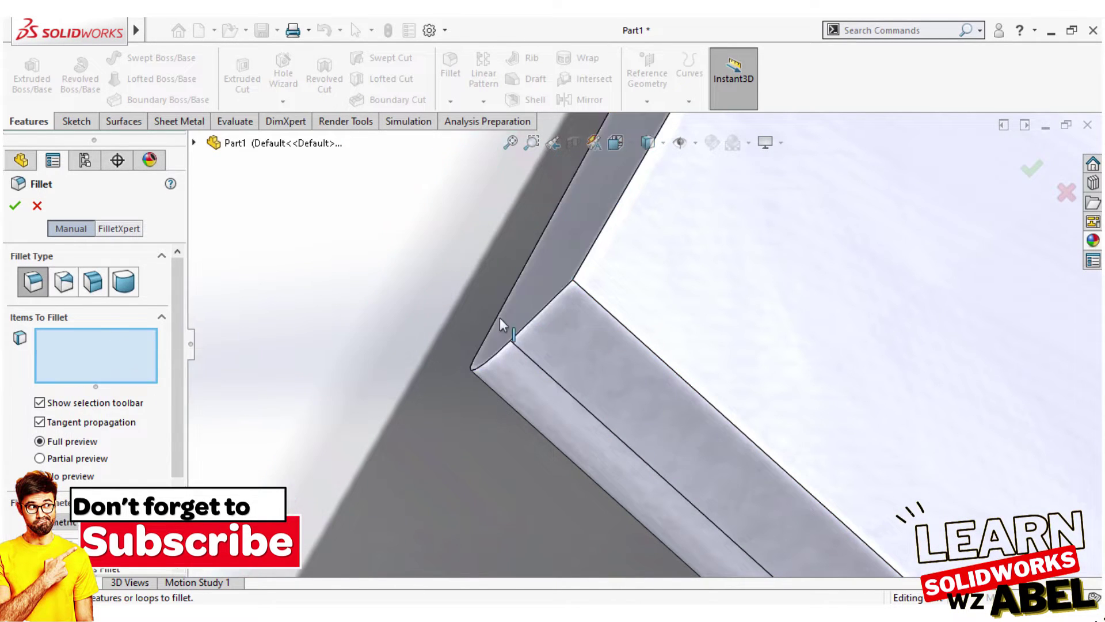
# Select the two long top edges and apply a 5 mm fillet.
pyautogui.moveTo(538, 320); pyautogui.dragTo(588, 247, button='middle')
pyautogui.moveTo(490, 346)
pyautogui.mouseDown(button='middle')
pyautogui.moveTo(535, 332)
pyautogui.moveTo(674, 368)
pyautogui.moveTo(656, 303)
pyautogui.moveTo(547, 392)
pyautogui.moveTo(558, 397)
pyautogui.mouseUp(button='middle')
pyautogui.scroll(-2, 582, 360)
pyautogui.scroll(-2, 586, 385)
pyautogui.click(585, 380)
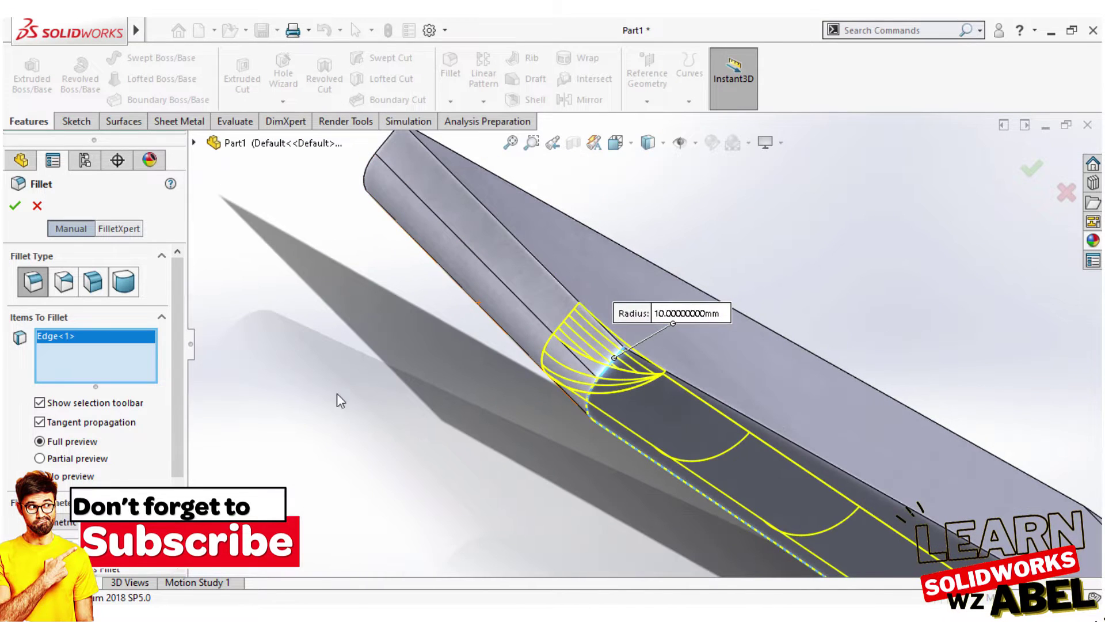
pyautogui.moveTo(219, 384)
pyautogui.mouseDown(button='middle')
pyautogui.moveTo(526, 451)
pyautogui.moveTo(431, 230)
pyautogui.moveTo(429, 367)
pyautogui.moveTo(498, 347)
pyautogui.moveTo(513, 299)
pyautogui.moveTo(568, 524)
pyautogui.moveTo(532, 209)
pyautogui.moveTo(604, 254)
pyautogui.moveTo(639, 193)
pyautogui.moveTo(597, 291)
pyautogui.moveTo(693, 207)
pyautogui.moveTo(662, 242)
pyautogui.moveTo(654, 288)
pyautogui.moveTo(846, 279)
pyautogui.moveTo(840, 246)
pyautogui.mouseUp(button='middle')
pyautogui.click(433, 226)
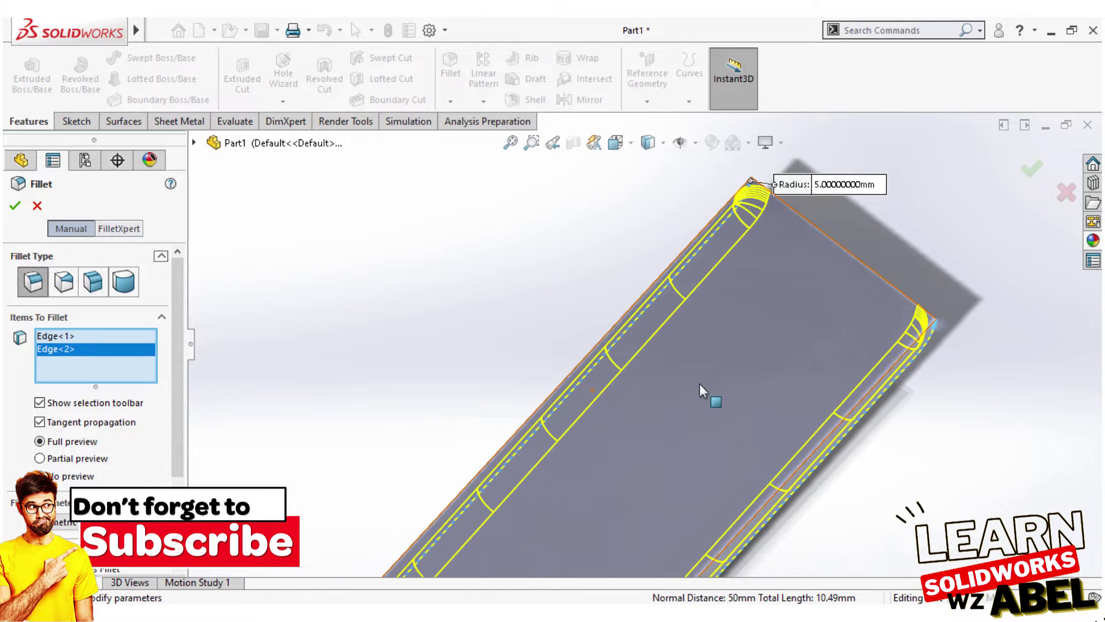
pyautogui.moveTo(708, 320)
pyautogui.mouseDown(button='middle')
pyautogui.moveTo(696, 275)
pyautogui.moveTo(691, 285)
pyautogui.mouseUp(button='middle')
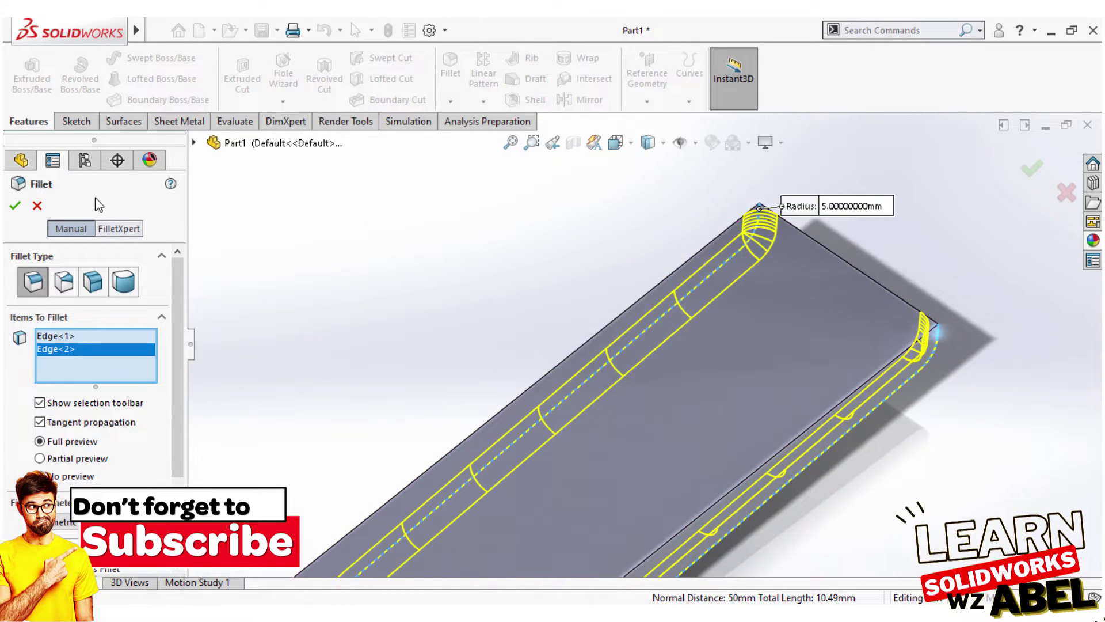
pyautogui.click(13, 207)
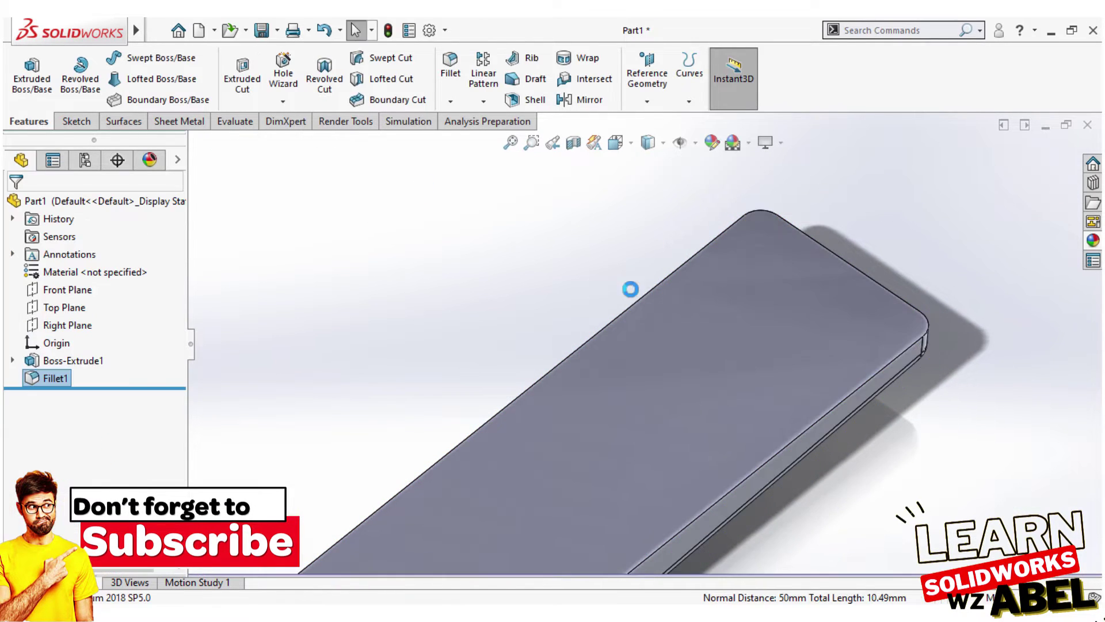
# Select the plate's front face and open a new Sketch2 on it.
pyautogui.scroll(3, 808, 371)
pyautogui.moveTo(808, 371)
pyautogui.mouseDown(button='middle')
pyautogui.moveTo(746, 506)
pyautogui.moveTo(811, 498)
pyautogui.moveTo(787, 501)
pyautogui.moveTo(634, 375)
pyautogui.moveTo(626, 461)
pyautogui.mouseUp(button='middle')
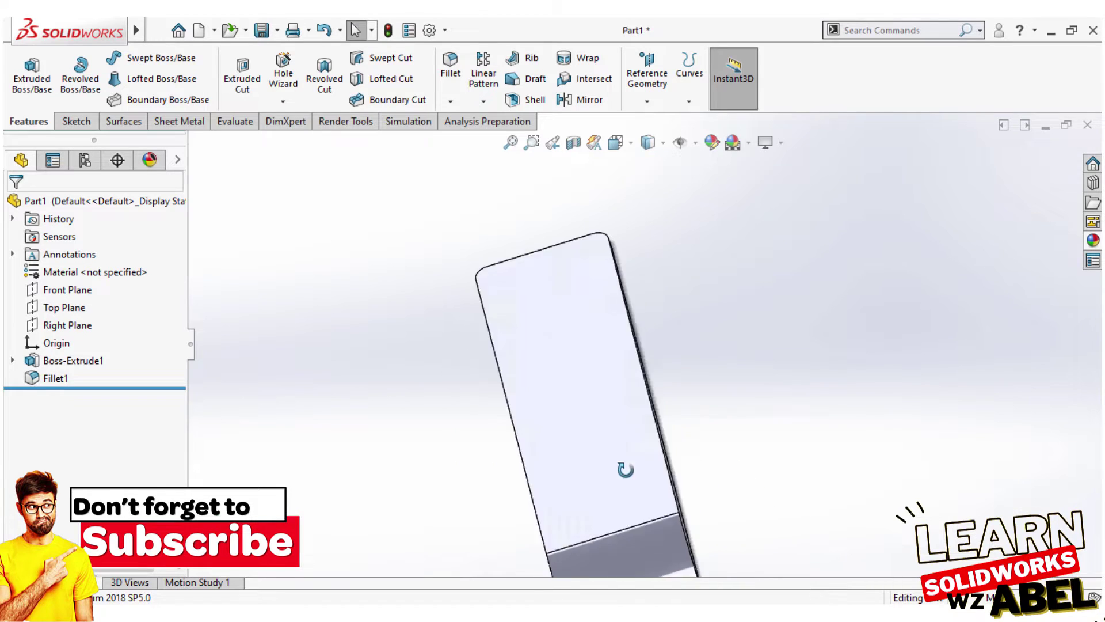
pyautogui.click(590, 362)
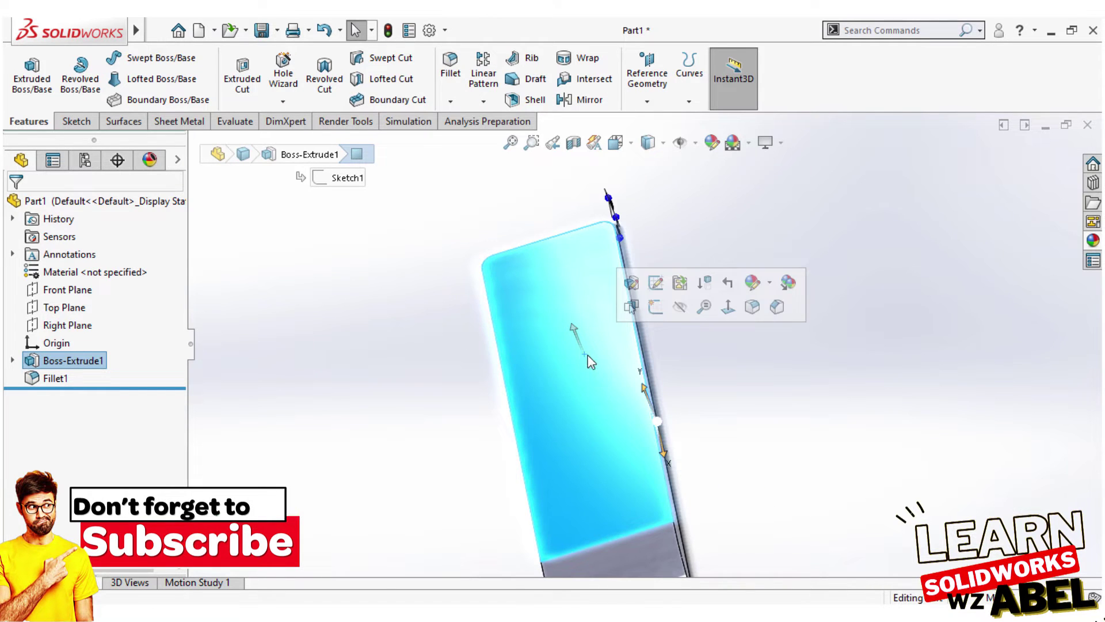
pyautogui.click(654, 315)
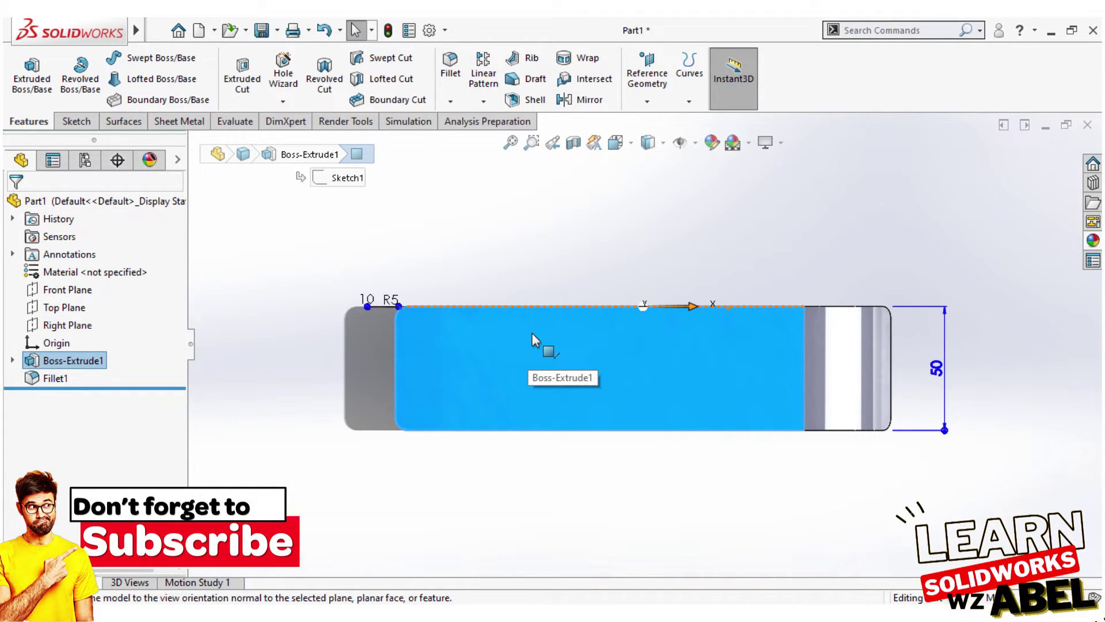
pyautogui.scroll(-2, 580, 354)
pyautogui.scroll(-1, 480, 347)
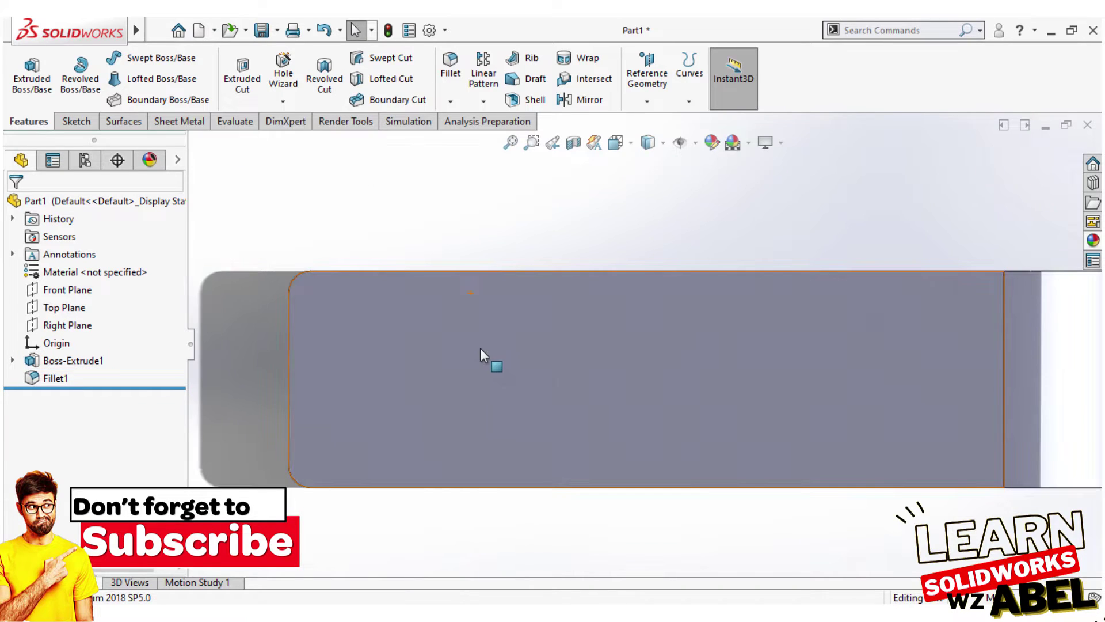
pyautogui.click(483, 349)
pyautogui.click(557, 305)
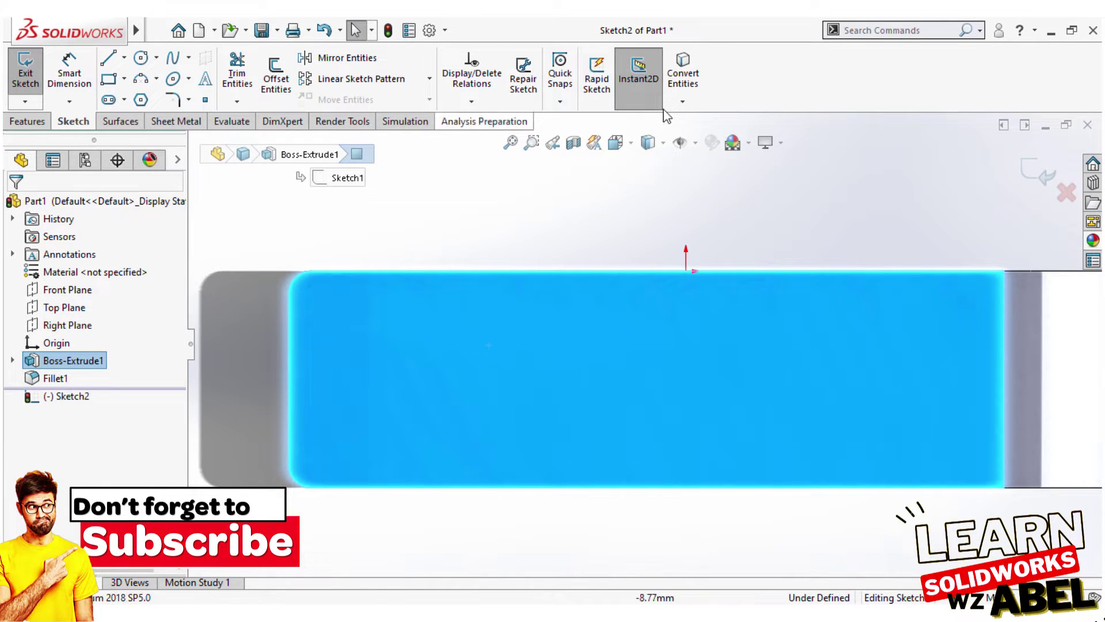
# Convert the face edges to sketch lines and offset the outline chain 2 mm inward.
pyautogui.click(684, 73)
pyautogui.click(275, 78)
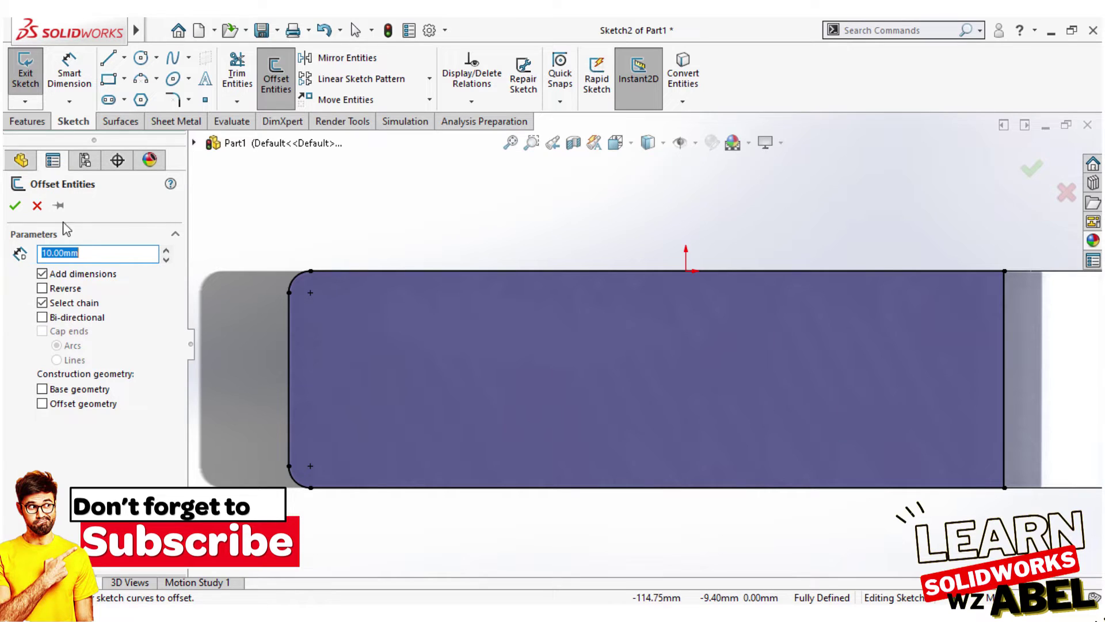
pyautogui.click(336, 272)
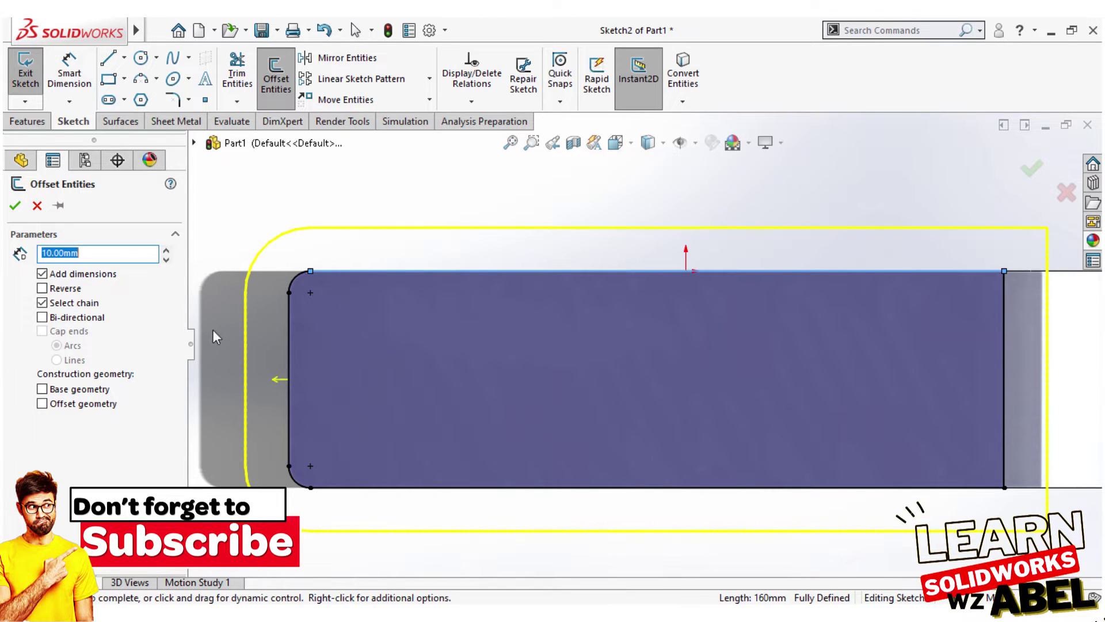
pyautogui.click(42, 288)
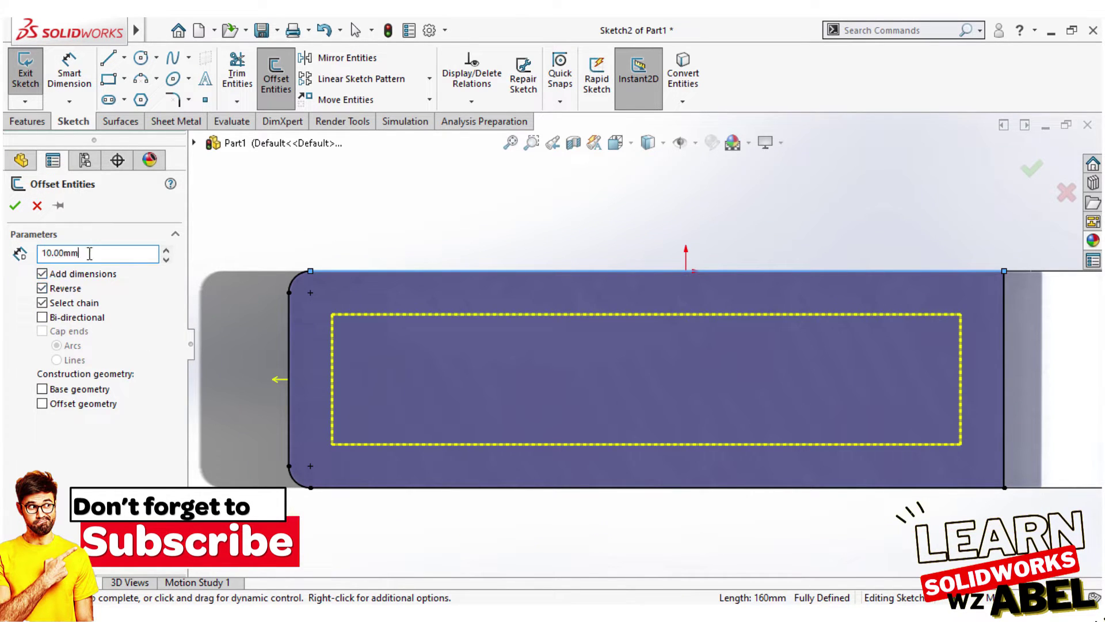
pyautogui.write('2')
pyautogui.press('Return')
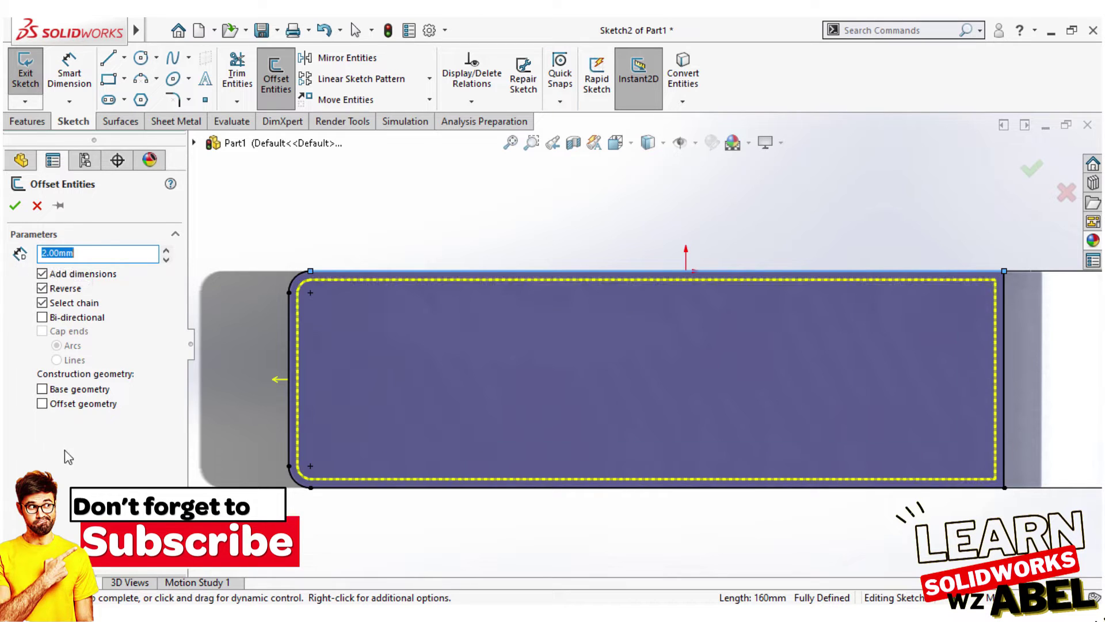
pyautogui.click(15, 206)
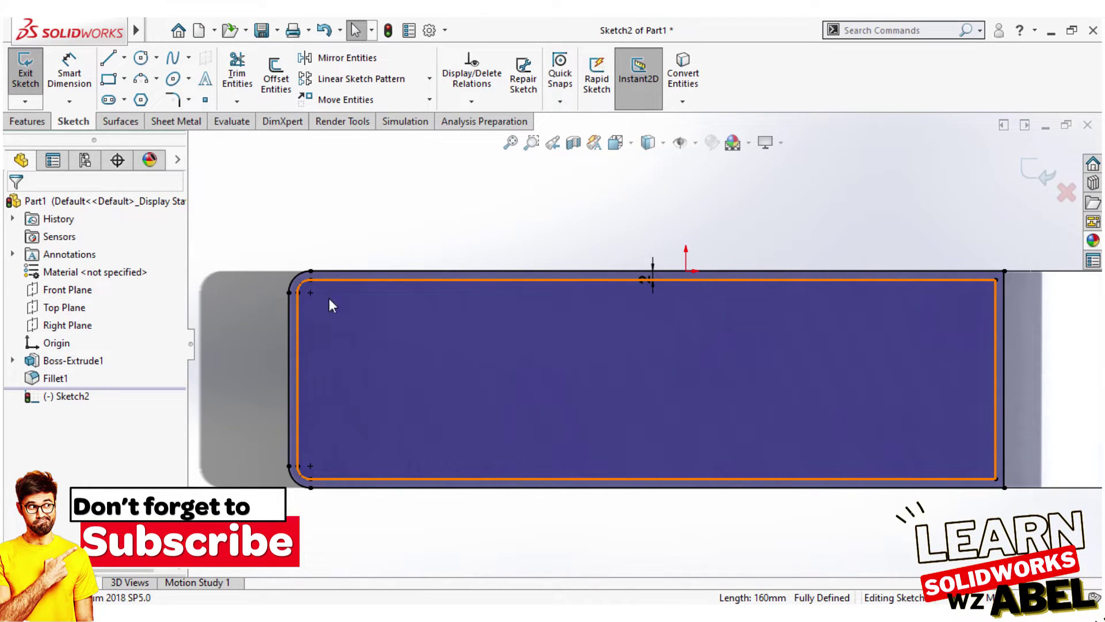
# Draw a vertical straight slot near the lower-left corner and dimension its length 10.
pyautogui.click(108, 100)
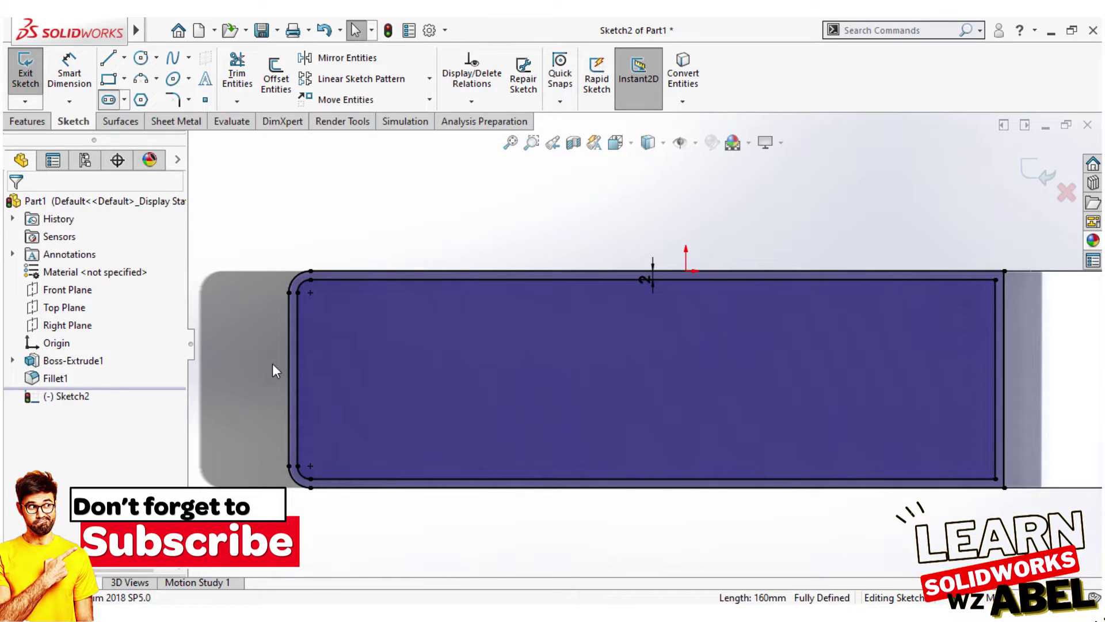
pyautogui.click(334, 460)
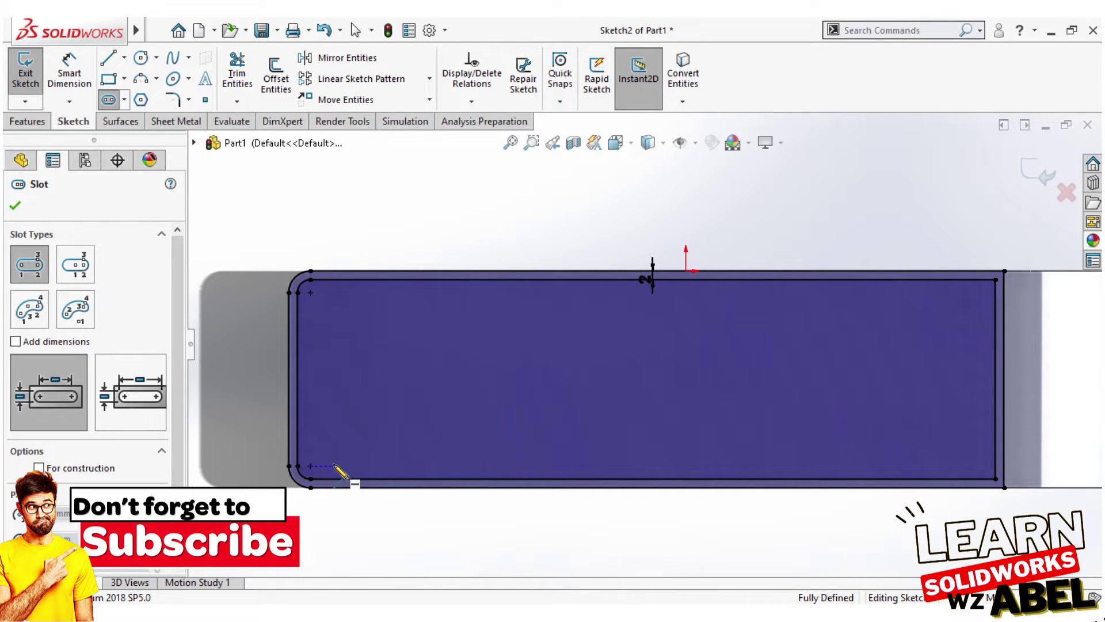
pyautogui.click(333, 426)
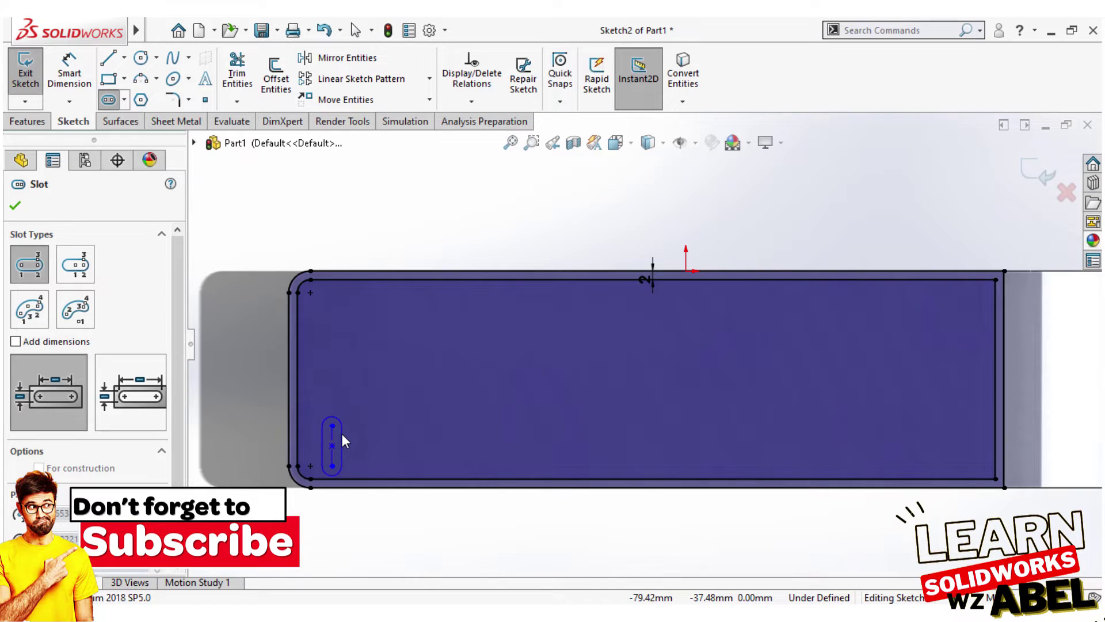
pyautogui.scroll(-5, 346, 455)
pyautogui.press('d')
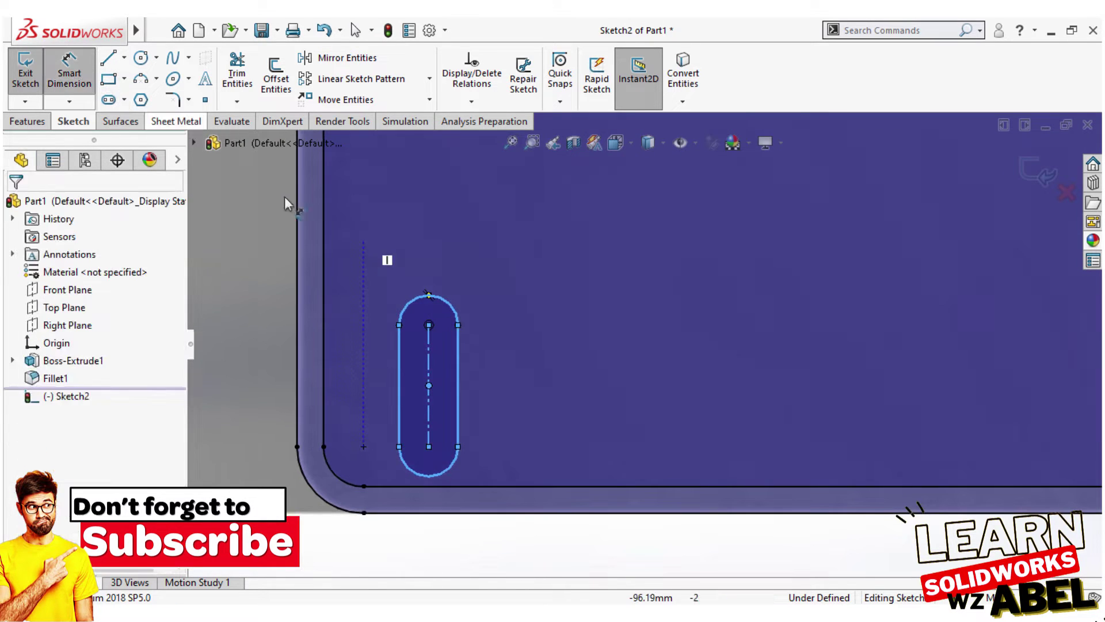
pyautogui.click(430, 365)
pyautogui.click(498, 370)
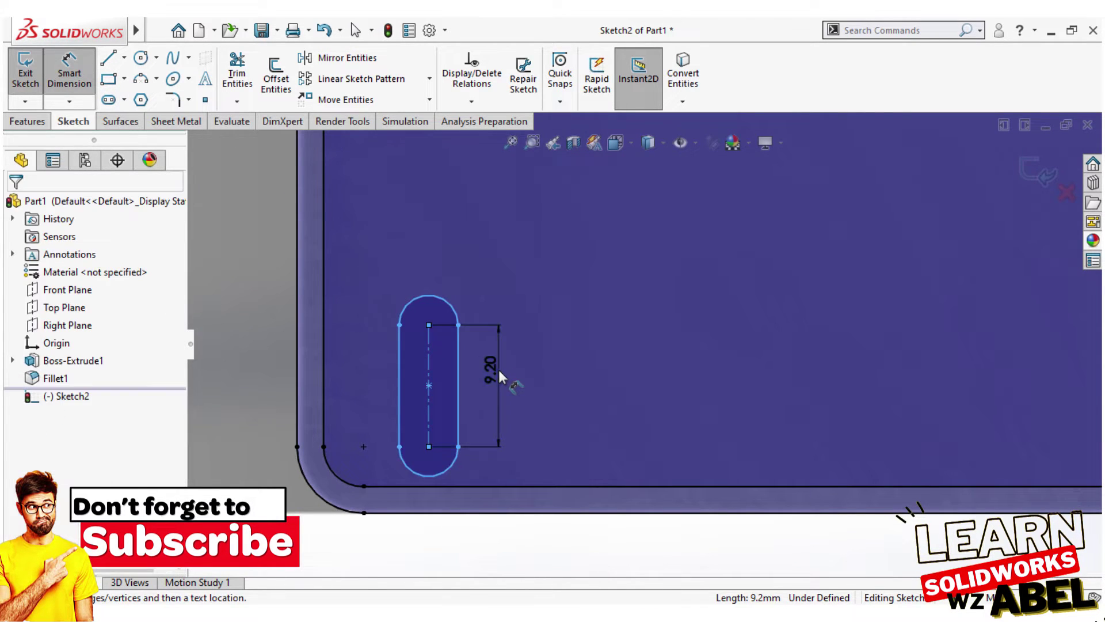
pyautogui.write('0')
pyautogui.press('Return')
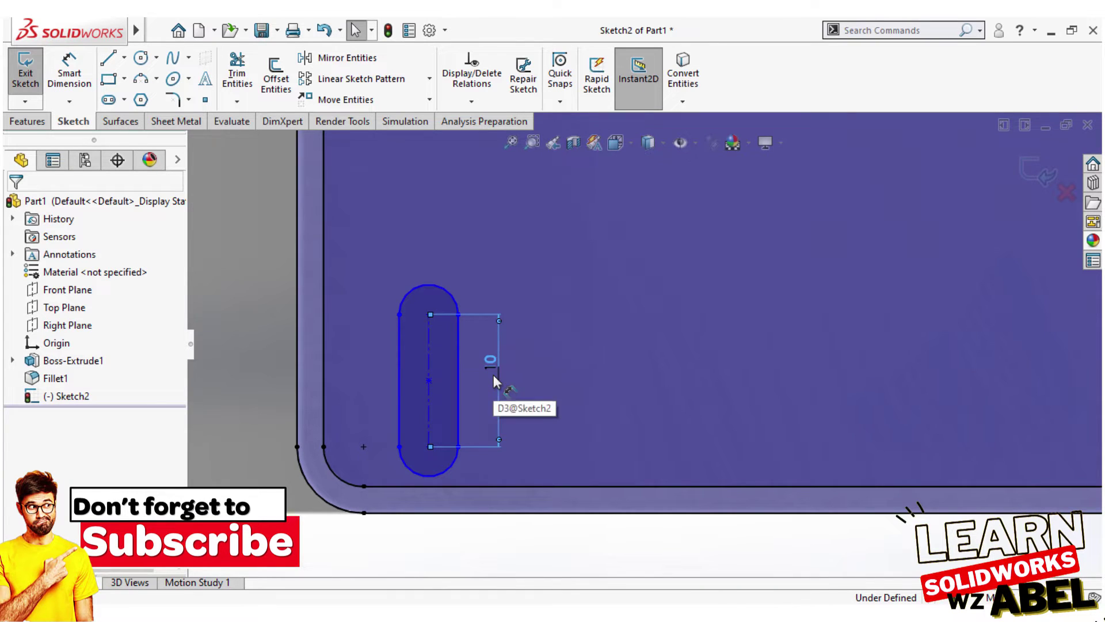
# Give the slot R3 end arcs and change its length to 4.
pyautogui.click(400, 362)
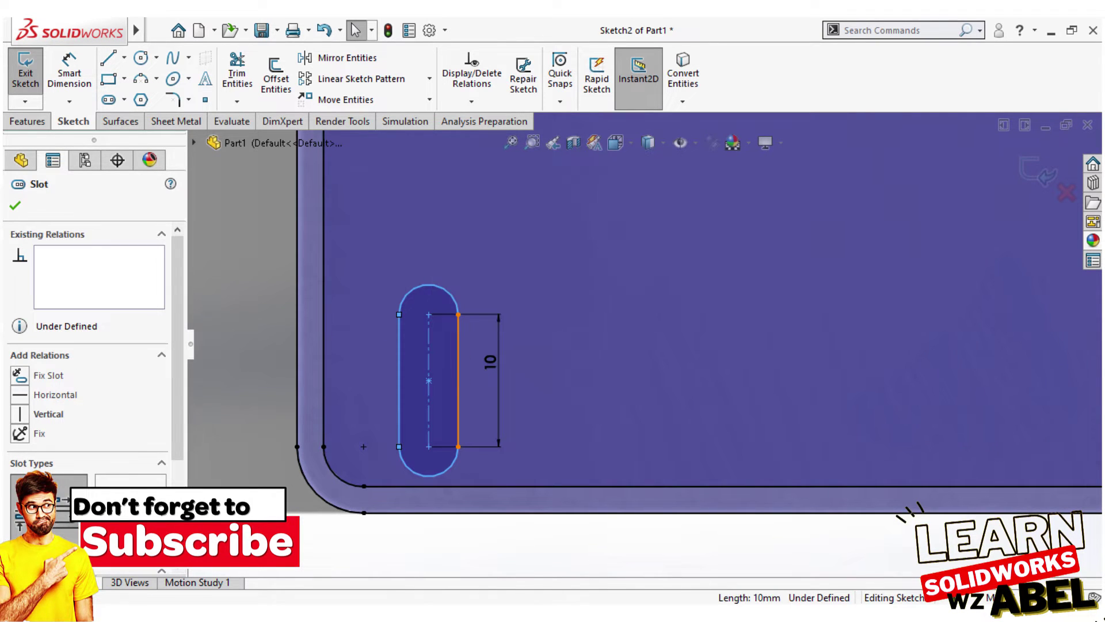
pyautogui.click(67, 76)
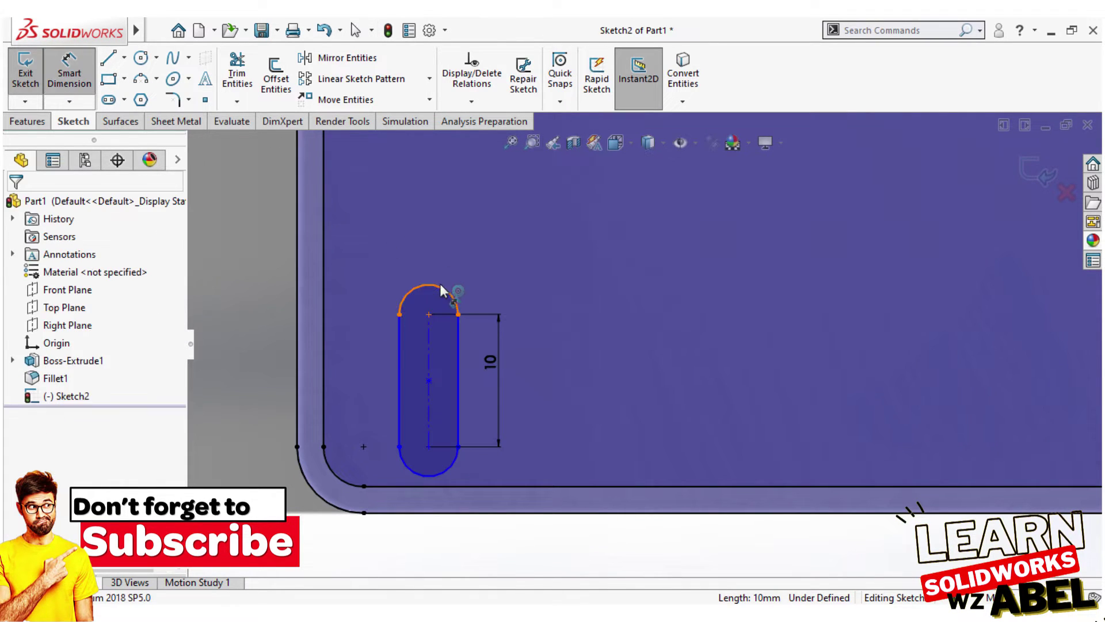
pyautogui.click(445, 289)
pyautogui.click(472, 275)
pyautogui.write('3')
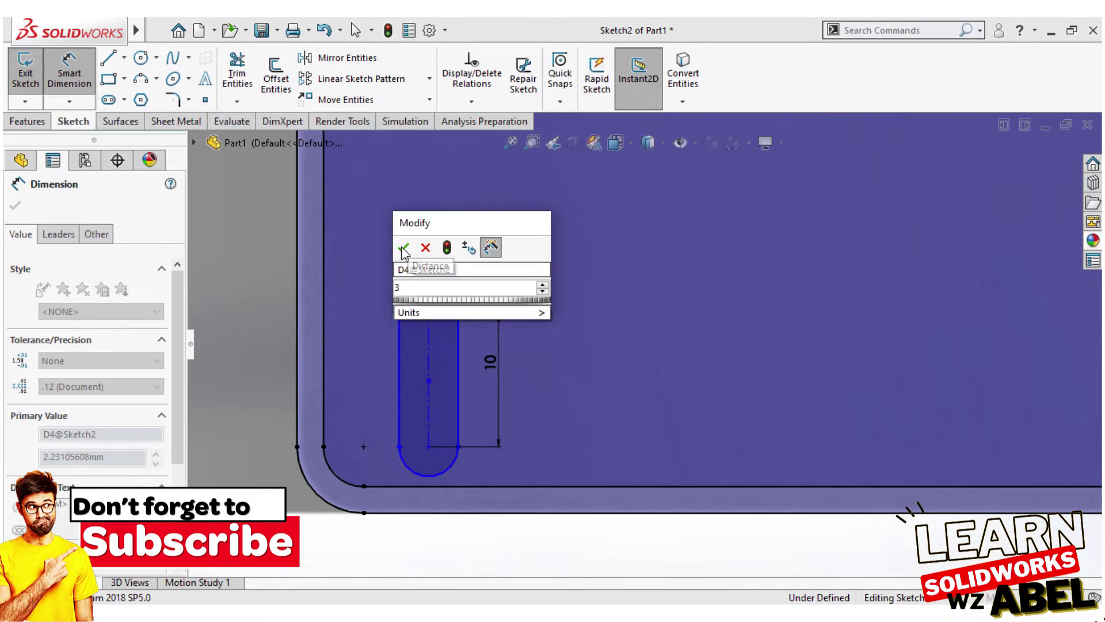
pyautogui.press('Return')
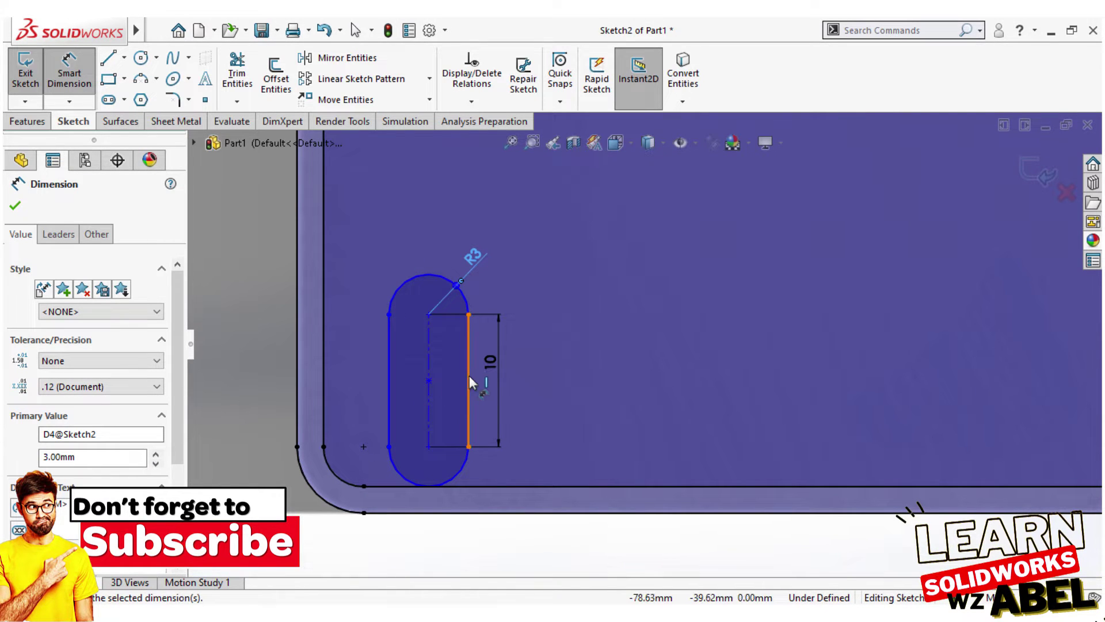
pyautogui.click(495, 363)
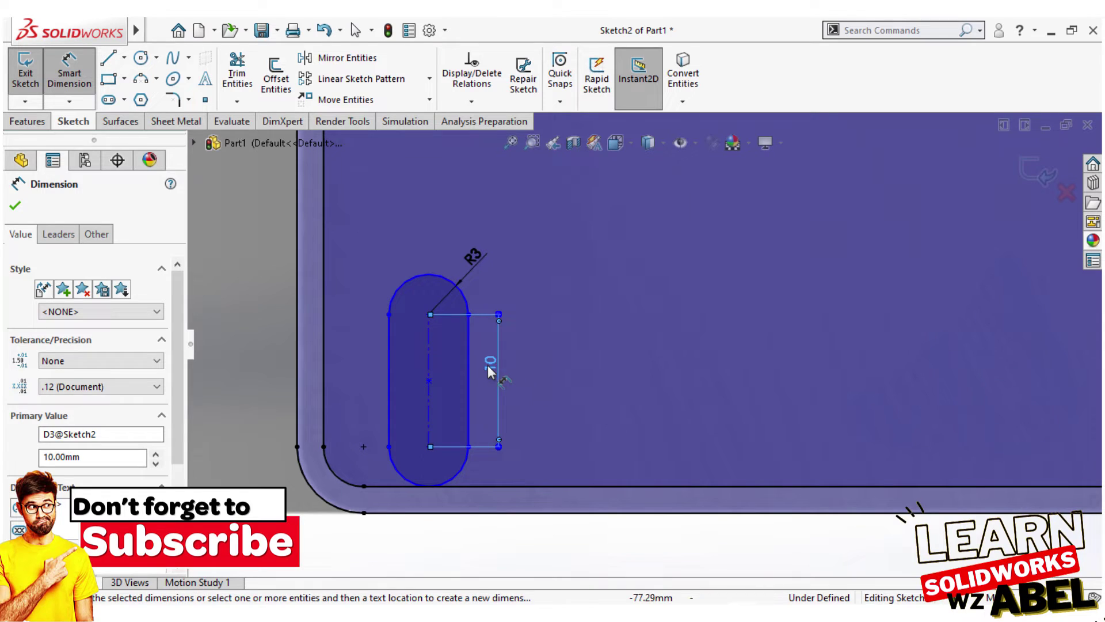
pyautogui.doubleClick(488, 365)
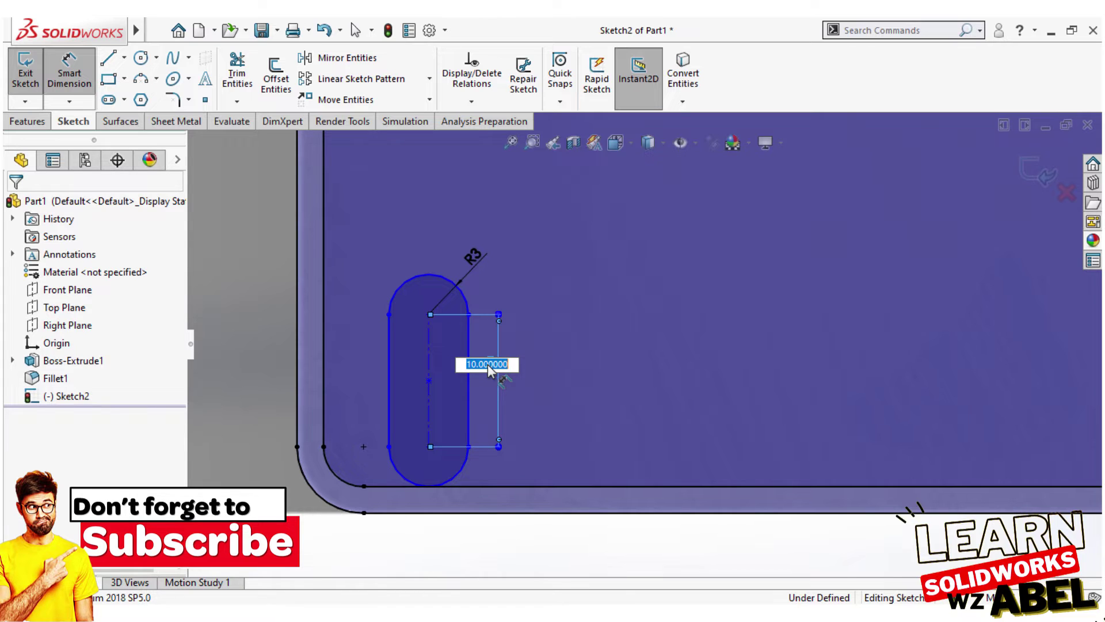
pyautogui.write('4')
pyautogui.press('Return')
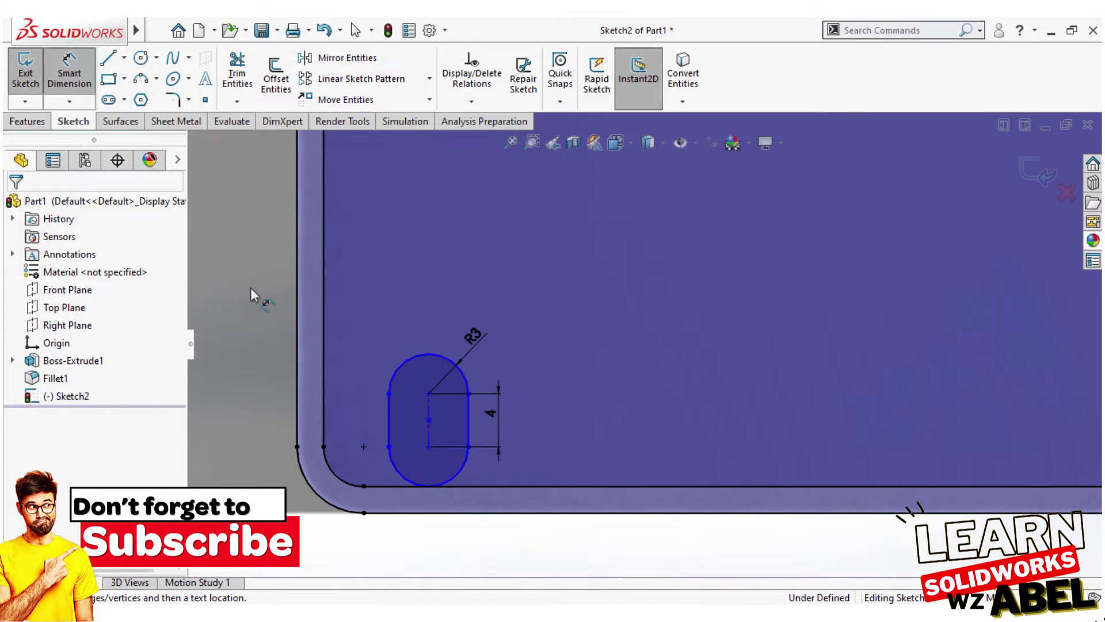
# Dimension the slot centre 10 mm above the inner bottom edge.
pyautogui.keyDown('ctrl'); pyautogui.moveTo(464, 413); pyautogui.dragTo(508, 389, button='middle'); pyautogui.keyUp('ctrl')
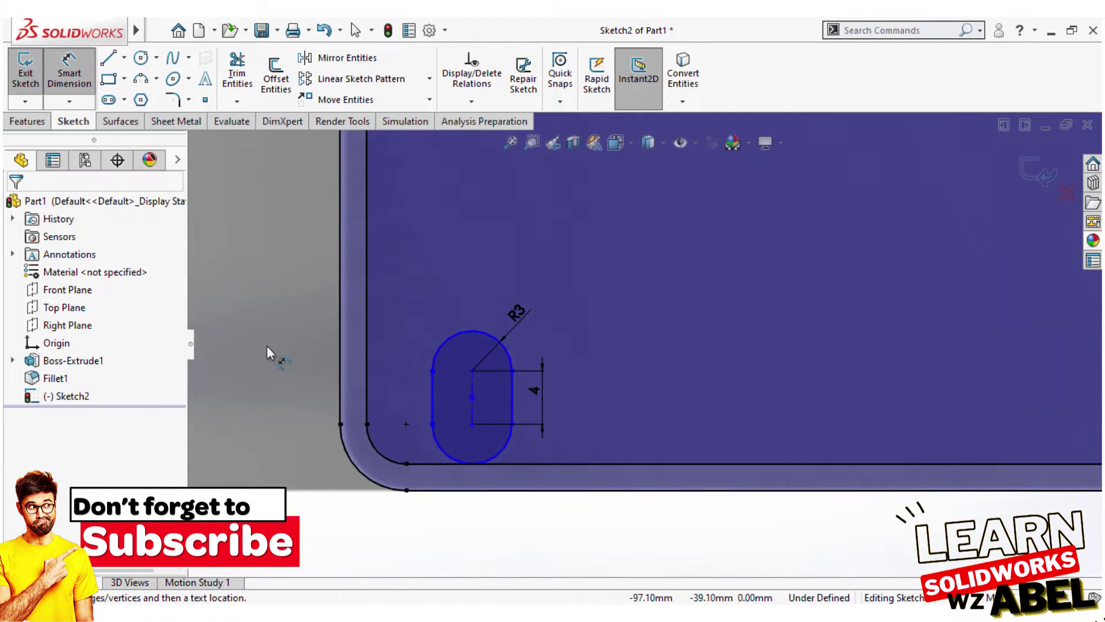
pyautogui.click(472, 399)
pyautogui.click(498, 464)
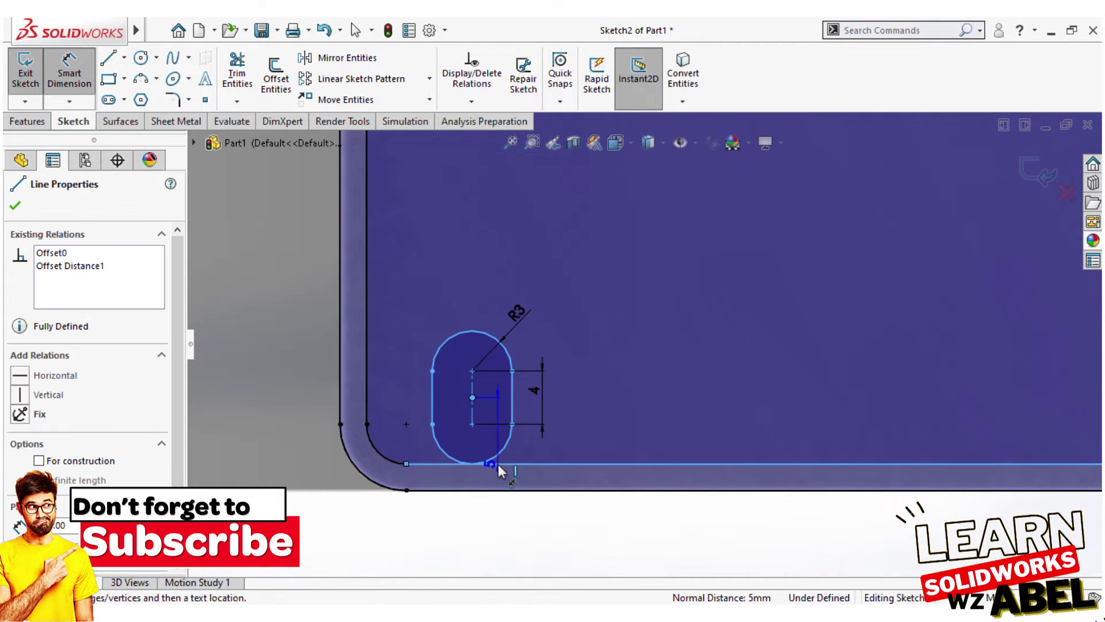
pyautogui.click(596, 436)
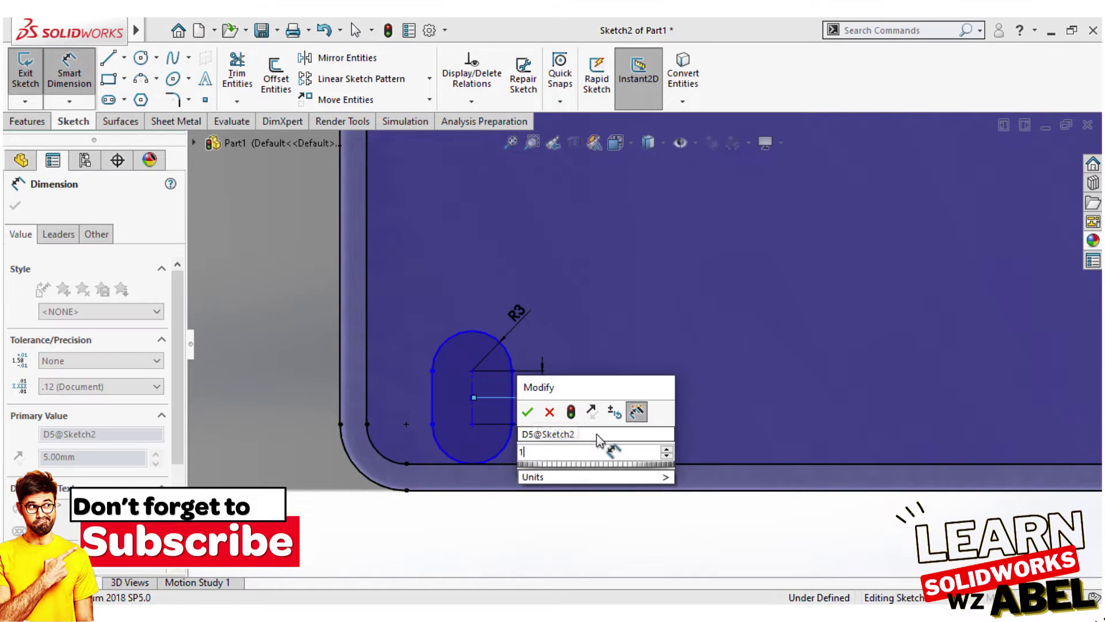
pyautogui.write('10')
pyautogui.press('Return')
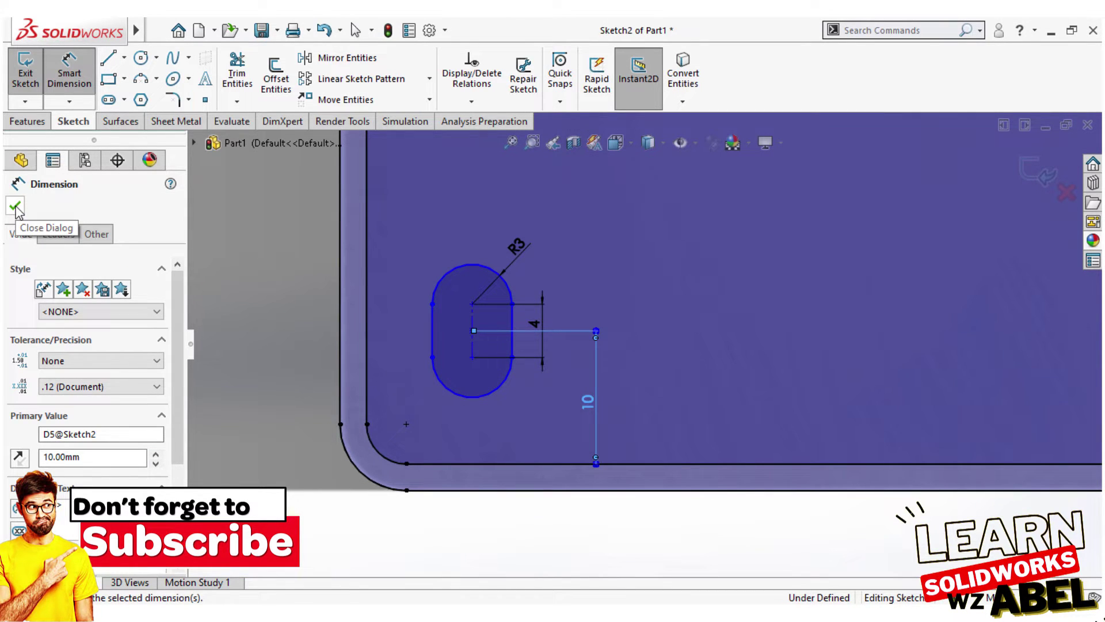
pyautogui.click(15, 207)
pyautogui.scroll(3, 517, 365)
# Zoom in and select the slot and the plate's inner left edge to check them.
pyautogui.scroll(3, 583, 319)
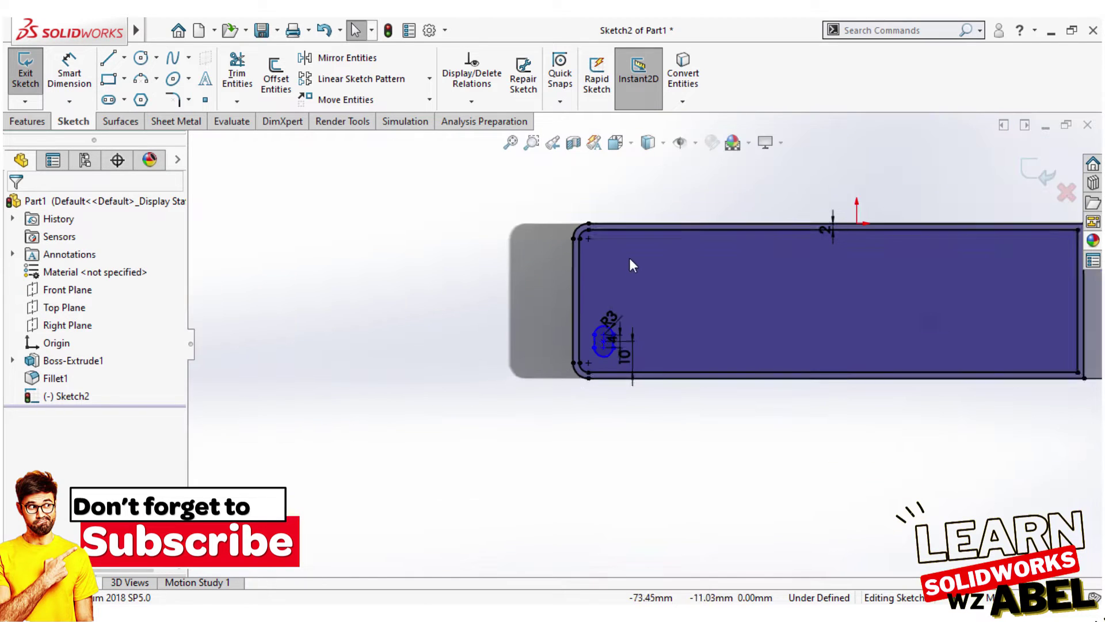
pyautogui.scroll(-3, 644, 288)
pyautogui.scroll(-2, 661, 311)
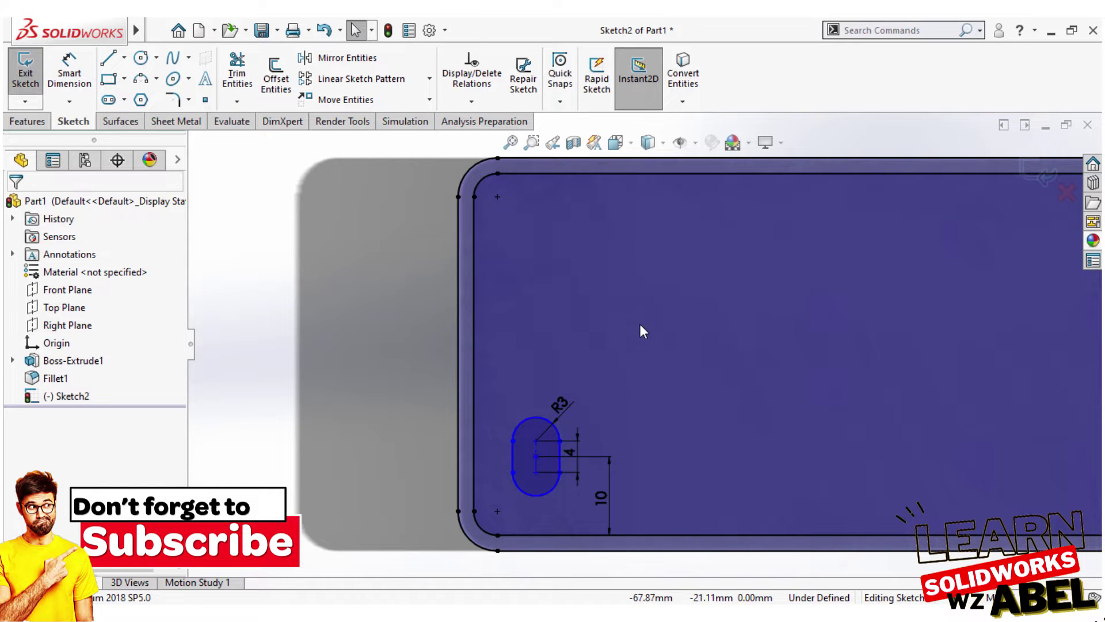
pyautogui.scroll(-2, 544, 454)
pyautogui.scroll(-2, 548, 403)
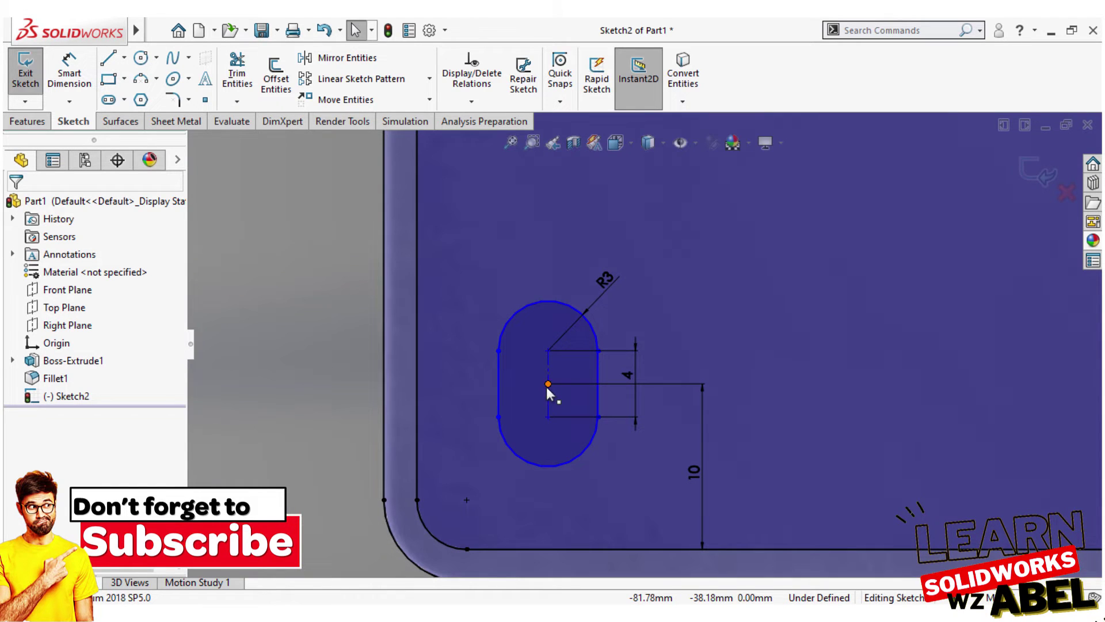
pyautogui.click(546, 387)
pyautogui.click(418, 389)
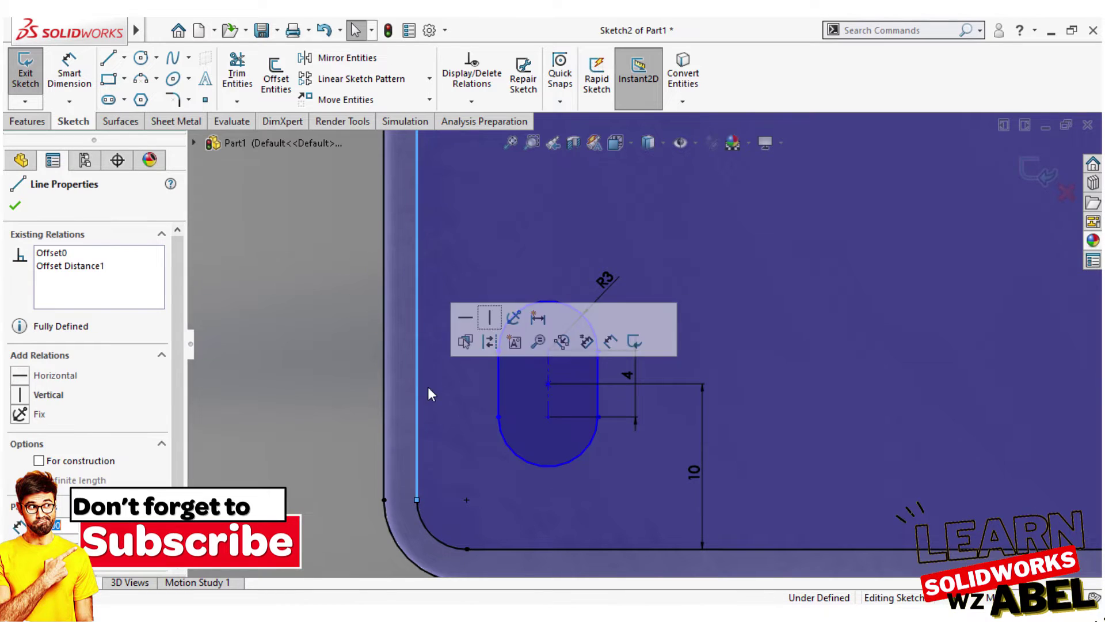
pyautogui.click(15, 205)
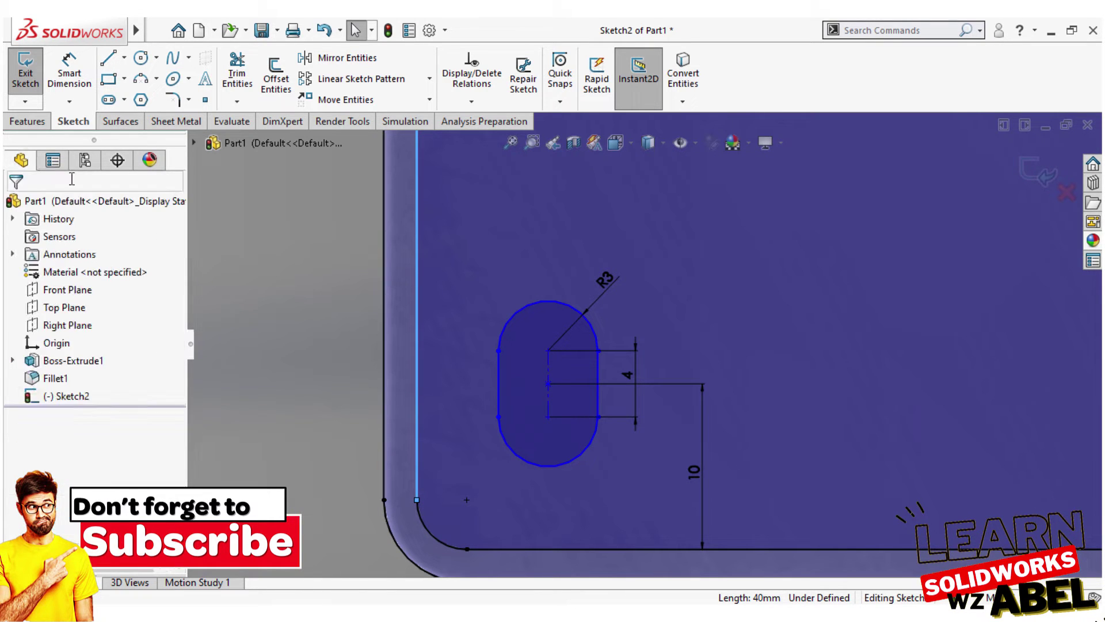
# Dimension the slot centre from the inner left edge, entering 10 then editing it to 13 mm.
pyautogui.click(69, 74)
pyautogui.click(548, 403)
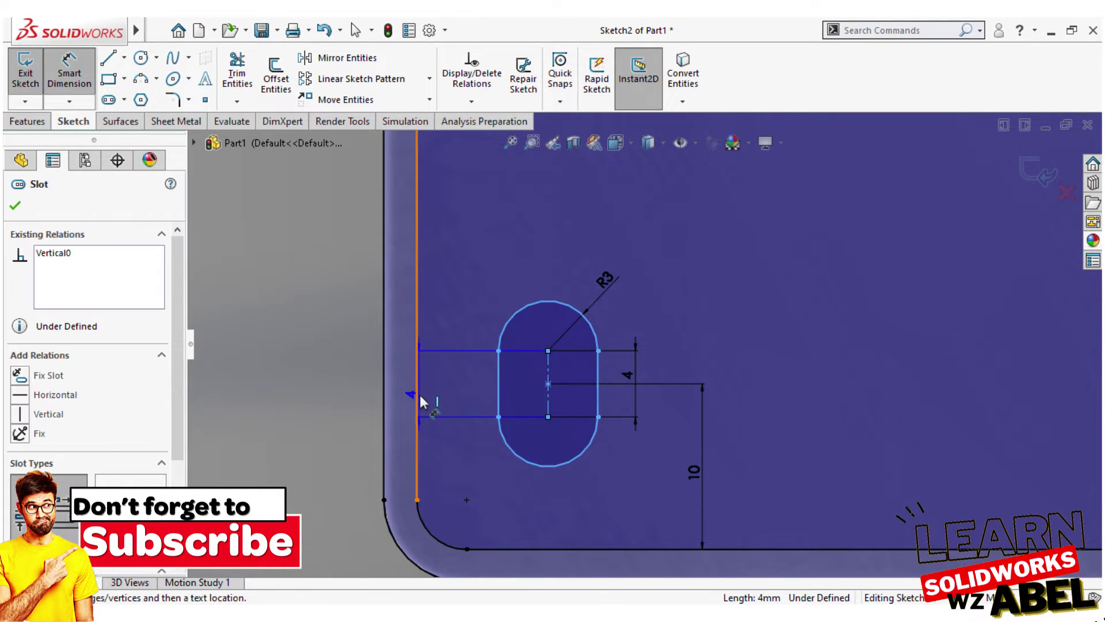
pyautogui.click(418, 398)
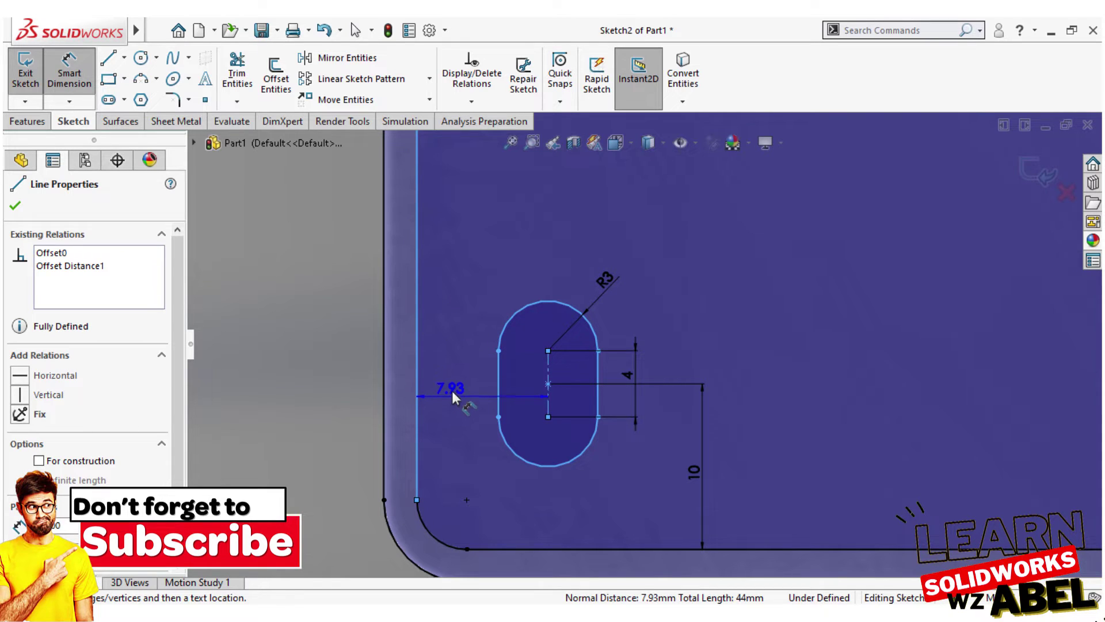
pyautogui.click(452, 385)
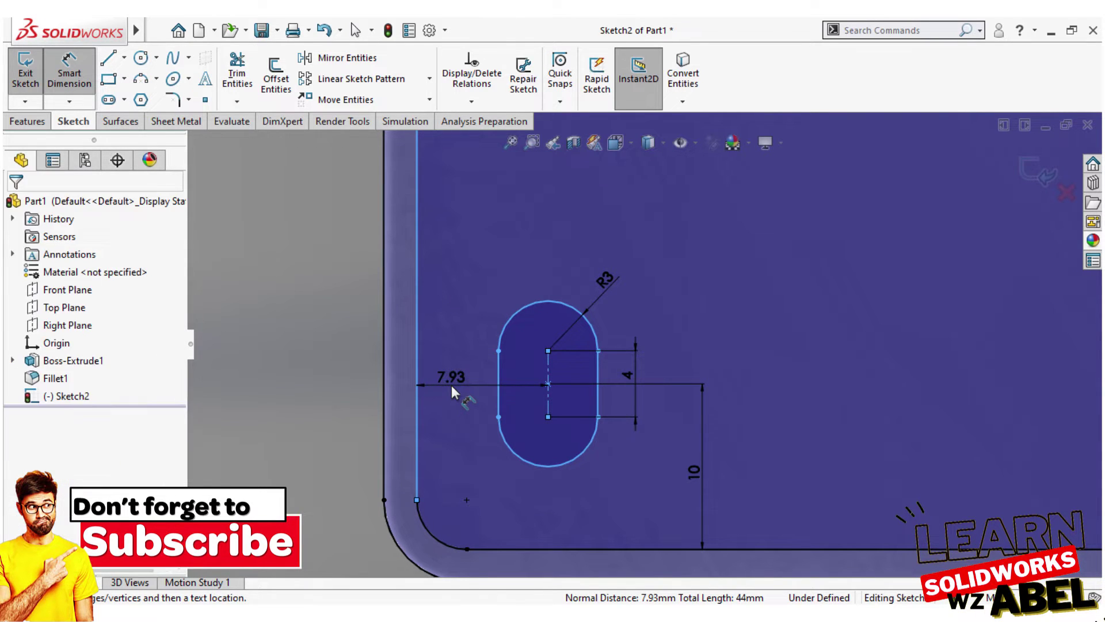
pyautogui.write('10')
pyautogui.press('Return')
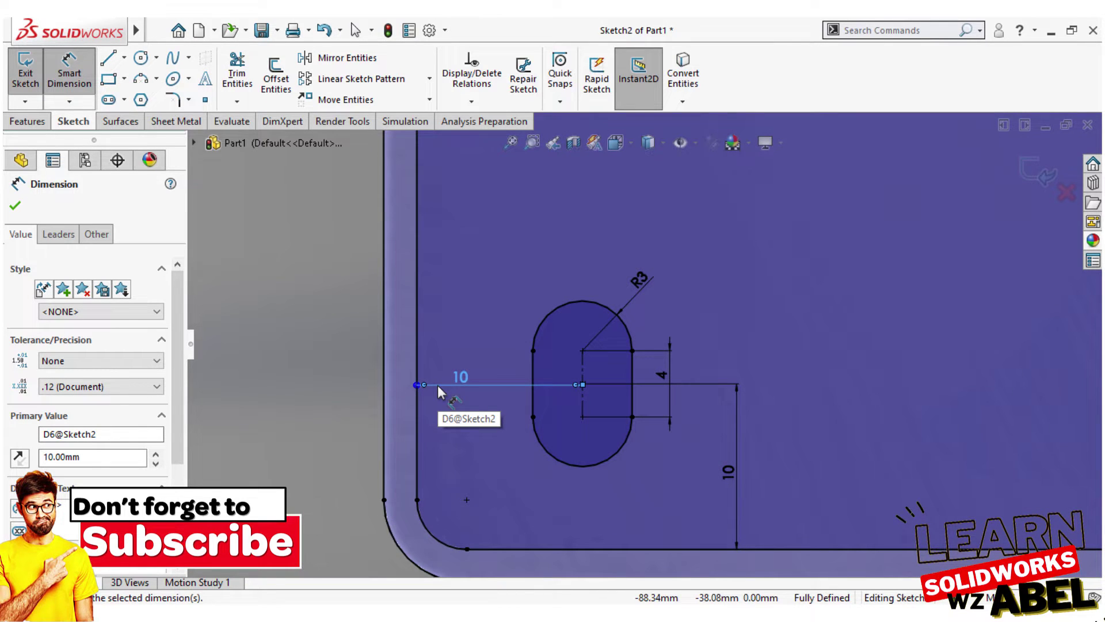
pyautogui.doubleClick(460, 379)
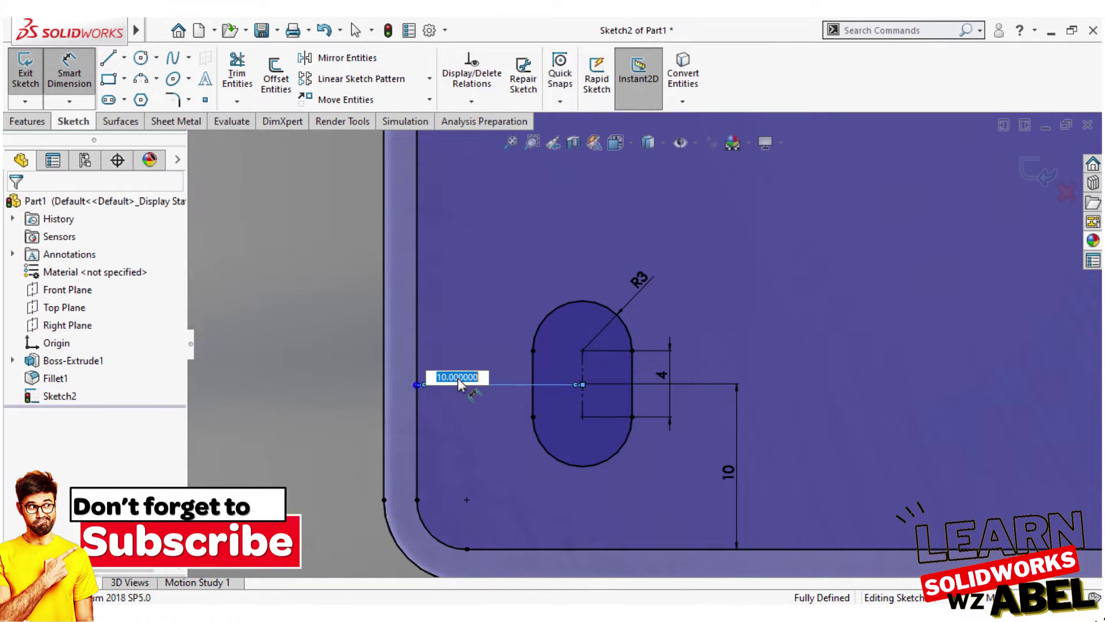
pyautogui.write('13')
pyautogui.press('Return')
pyautogui.scroll(2, 699, 371)
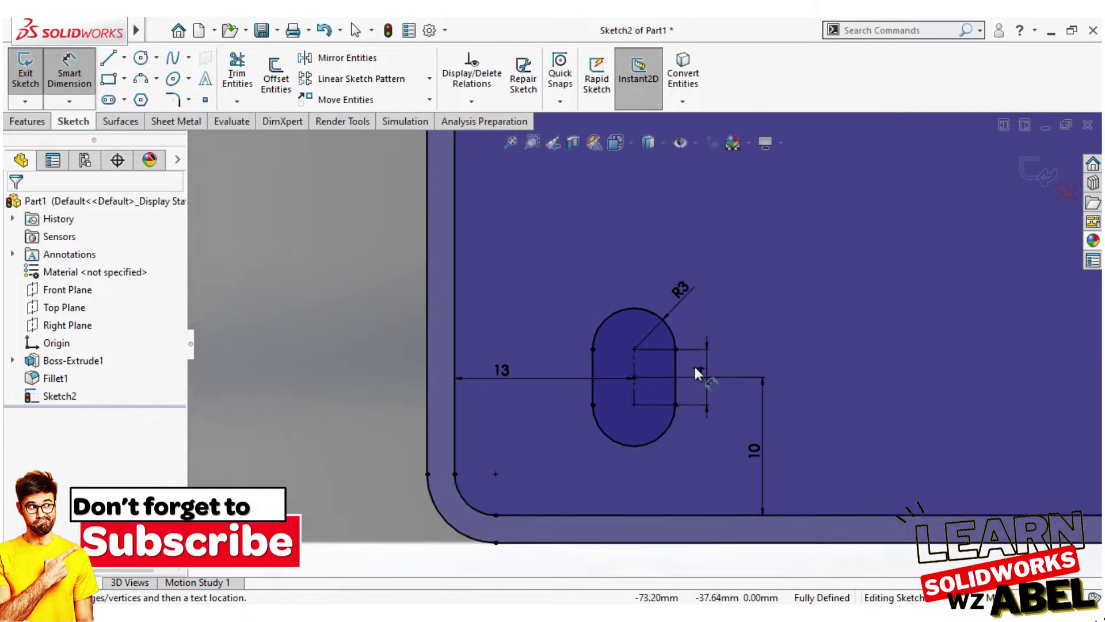
pyautogui.scroll(2, 707, 319)
pyautogui.scroll(3, 693, 263)
pyautogui.scroll(-1, 673, 211)
pyautogui.scroll(-1, 672, 211)
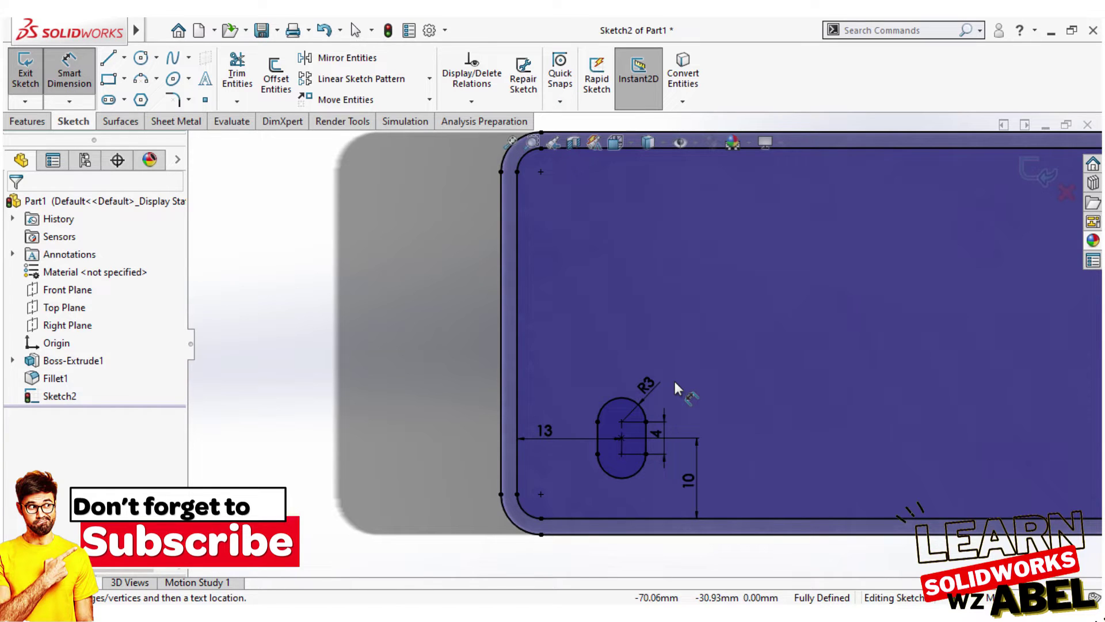
# Start a Linear Sketch Pattern of the slot along the X-axis.
pyautogui.scroll(-3, 708, 437)
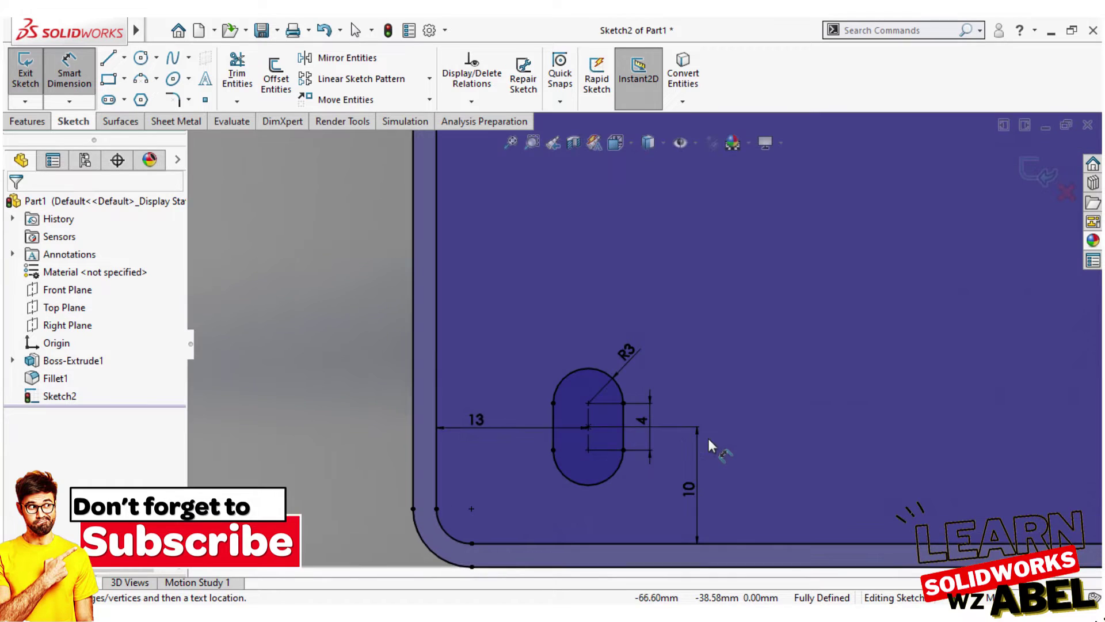
pyautogui.click(430, 78)
pyautogui.click(395, 102)
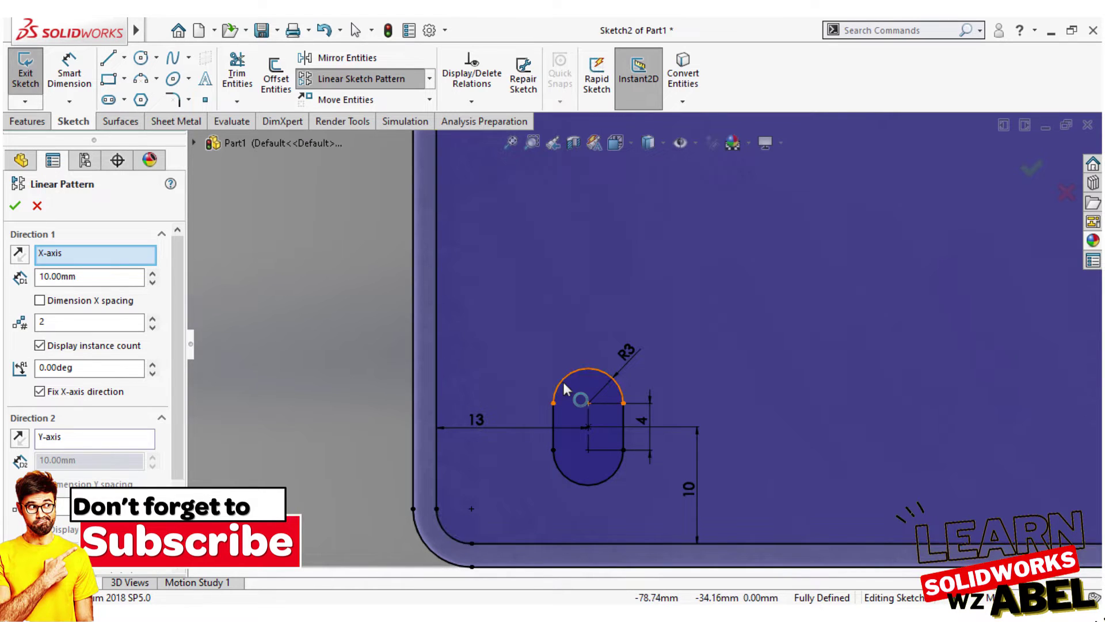
pyautogui.click(557, 400)
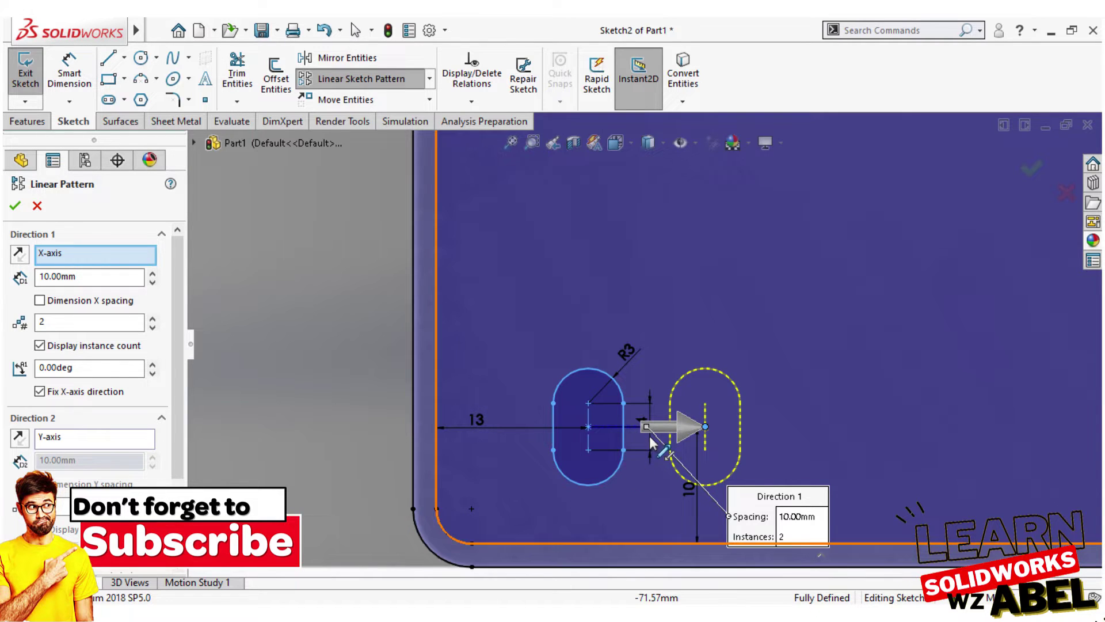
pyautogui.scroll(-5, 654, 440)
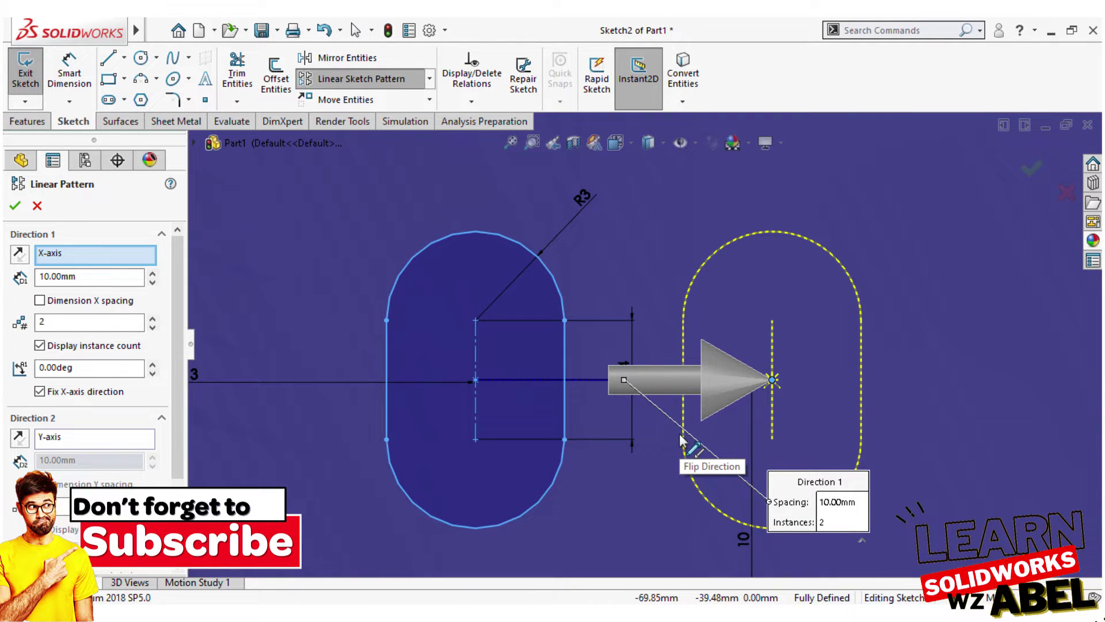
pyautogui.scroll(3, 673, 440)
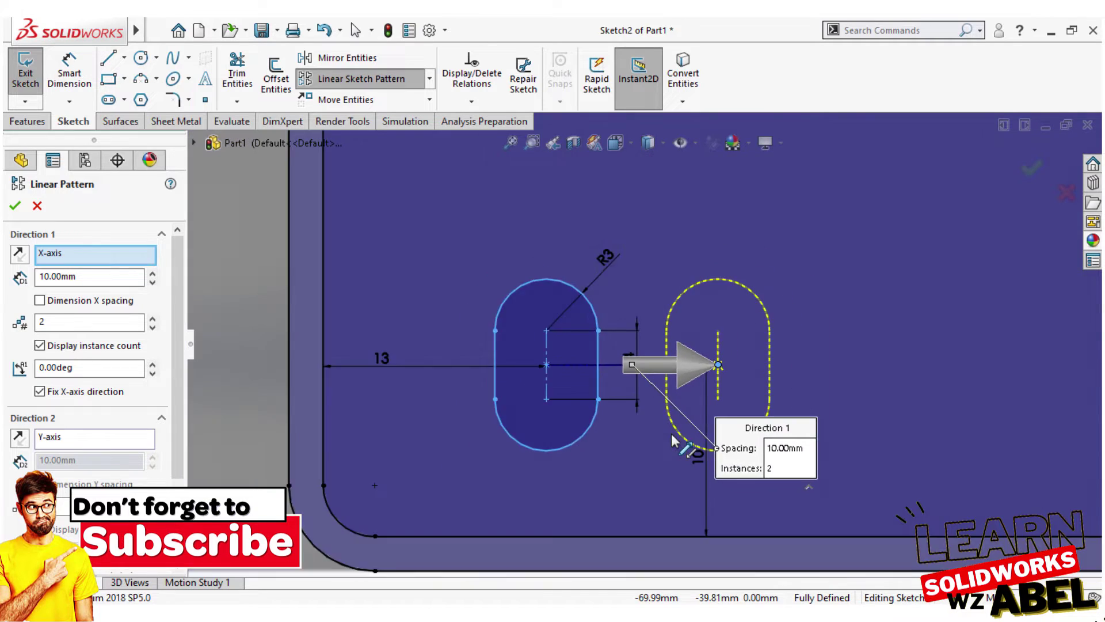
pyautogui.scroll(2, 673, 441)
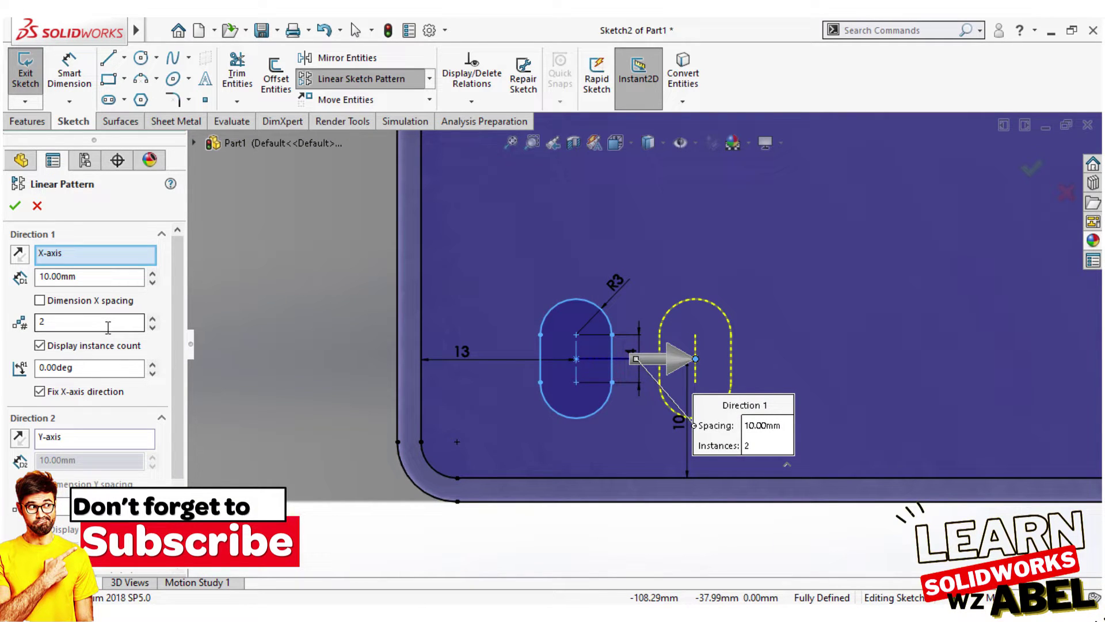
# Set 5 instances at 10 mm spacing and accept the row of slots.
pyautogui.click(152, 320)
pyautogui.click(153, 320)
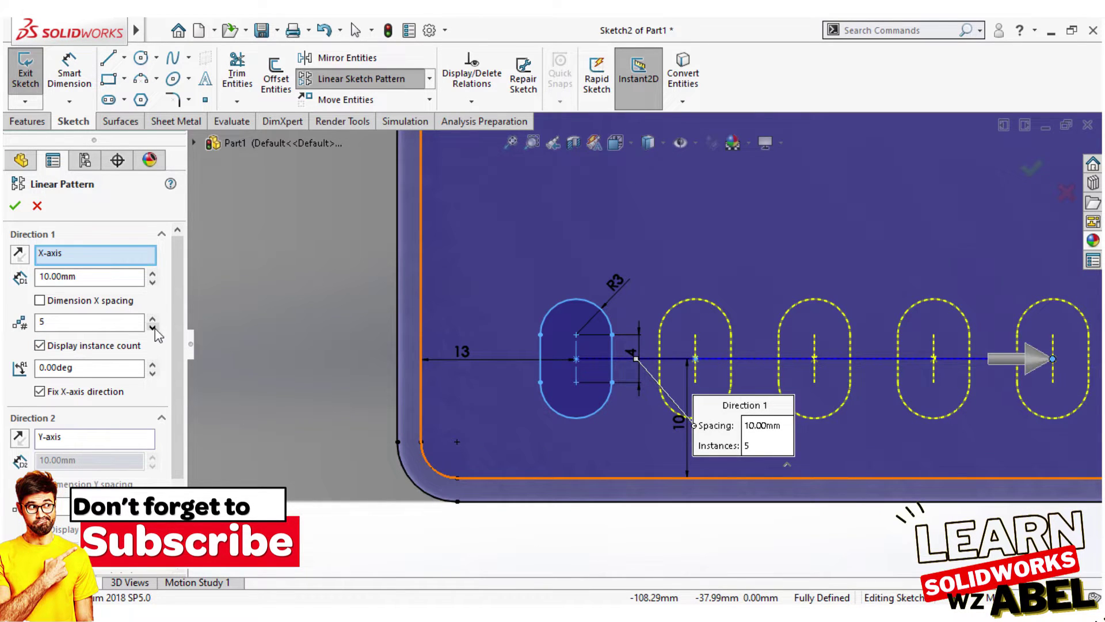
pyautogui.press('Return')
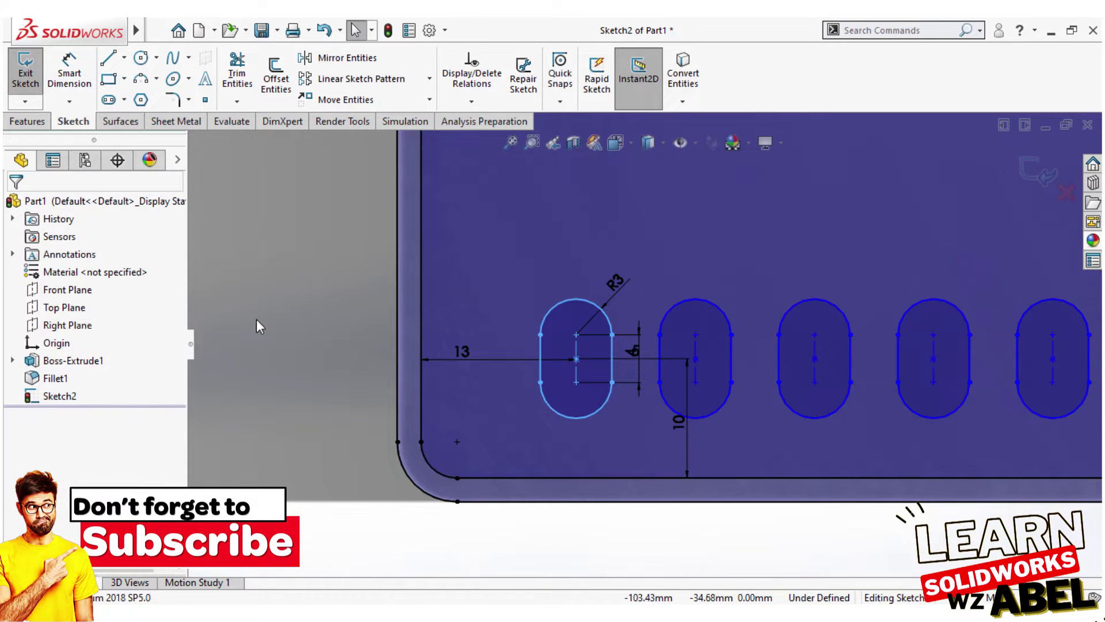
pyautogui.scroll(2, 493, 387)
pyautogui.scroll(2, 755, 344)
pyautogui.scroll(1, 710, 340)
pyautogui.scroll(-2, 633, 351)
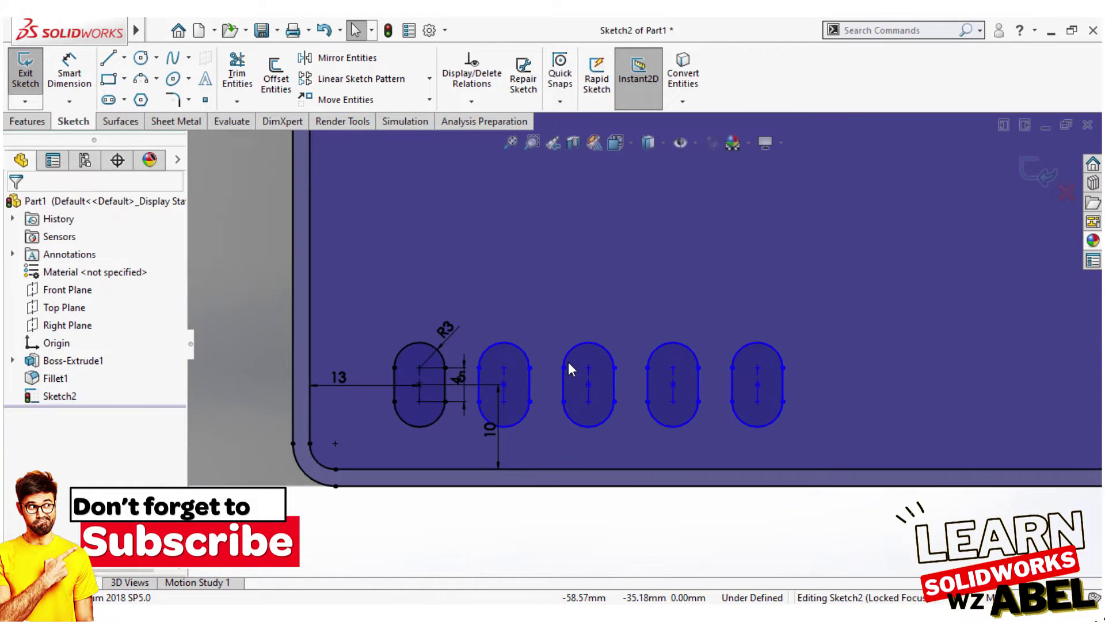
pyautogui.scroll(-1, 568, 362)
pyautogui.scroll(-2, 568, 362)
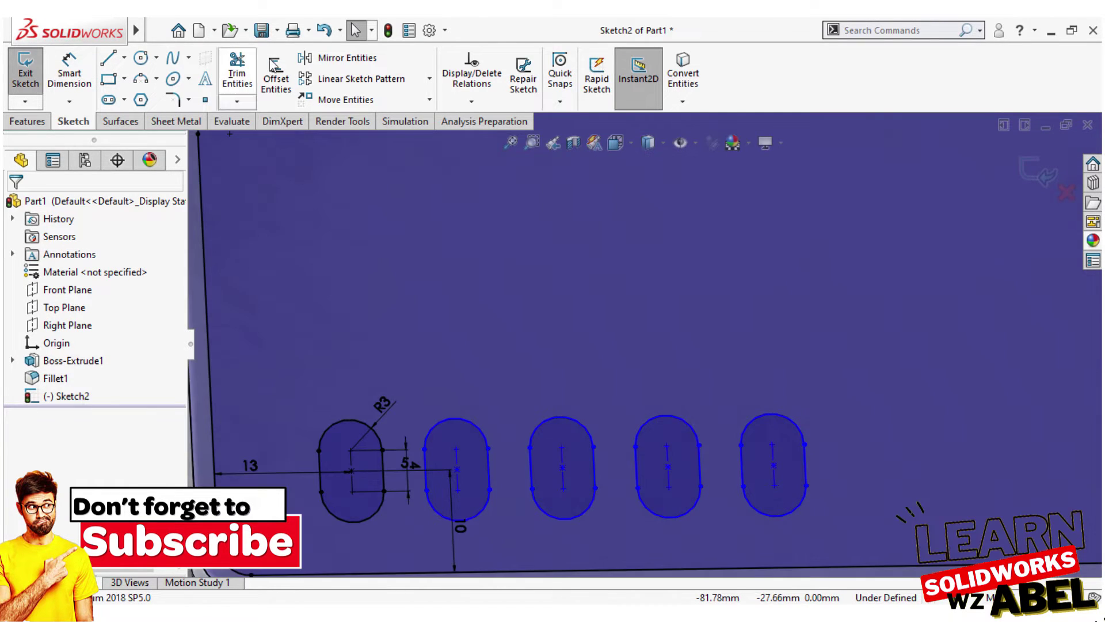
pyautogui.click(354, 79)
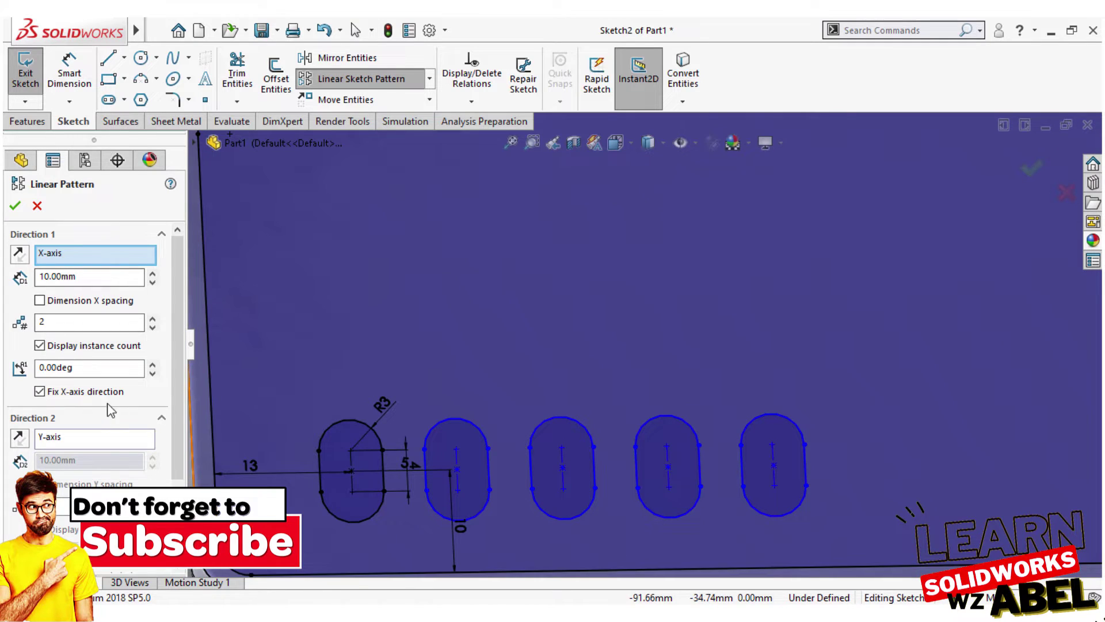
# Select all five slots as the geometry for a new linear pattern.
pyautogui.click(89, 437)
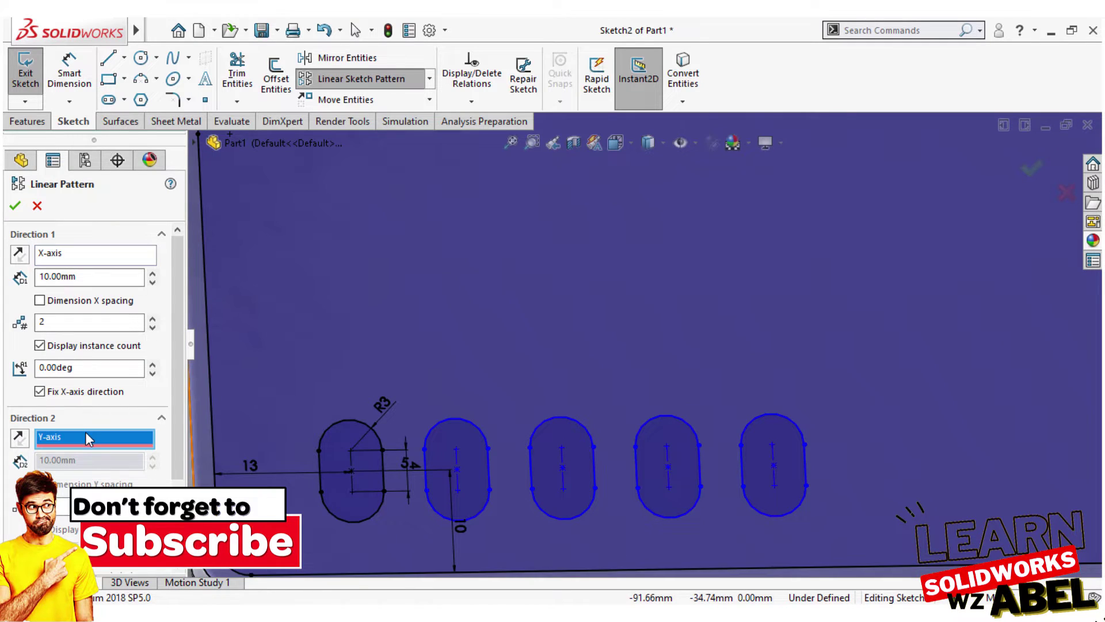
pyautogui.click(329, 441)
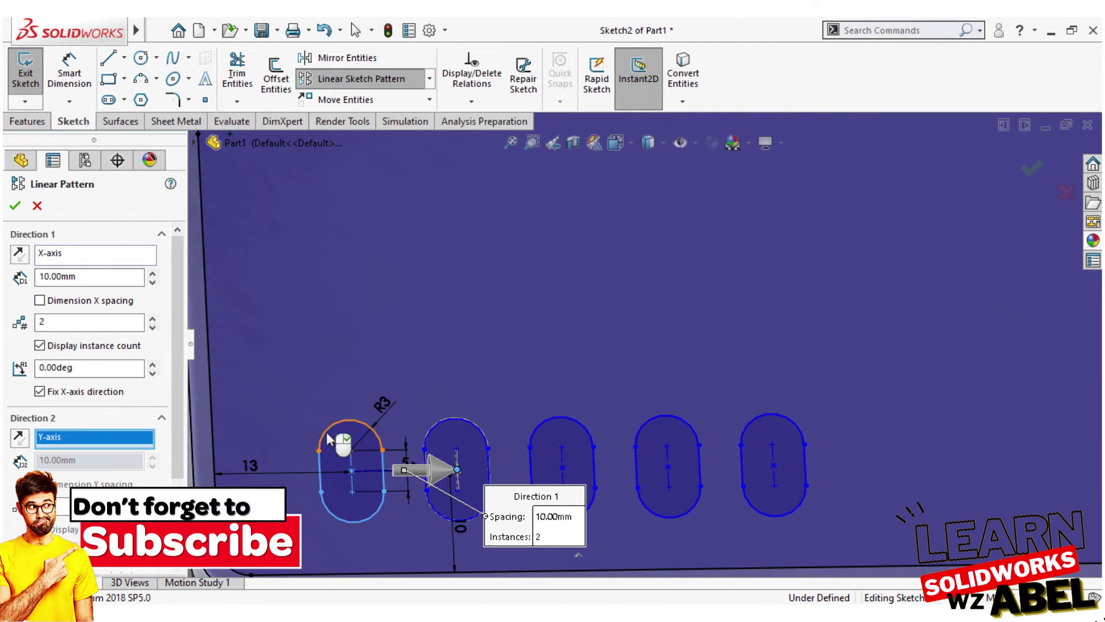
pyautogui.click(436, 433)
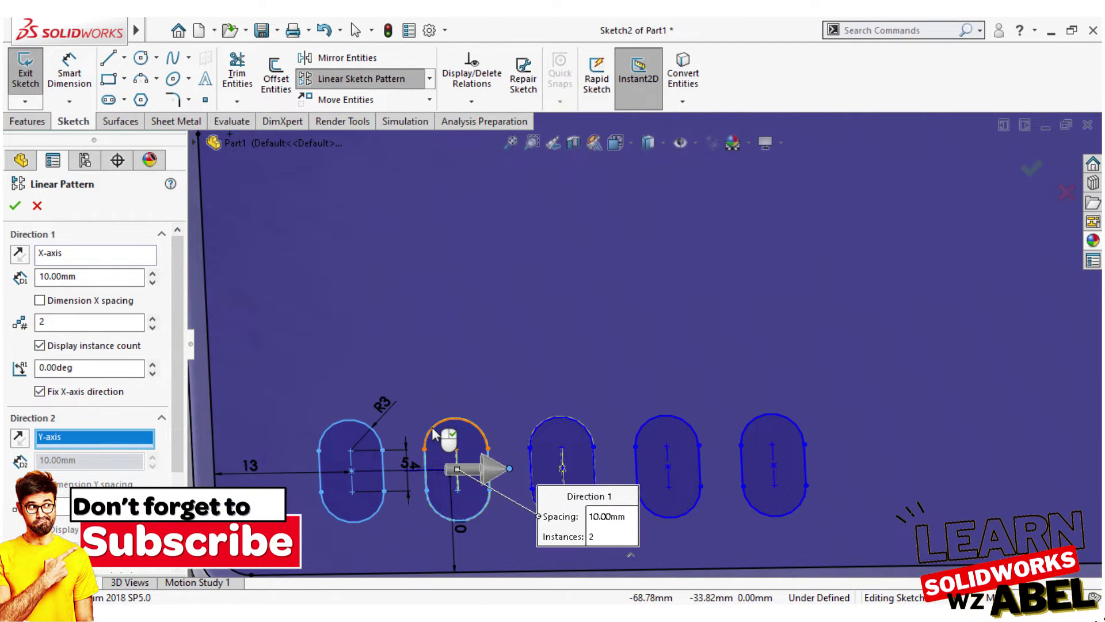
pyautogui.click(574, 428)
pyautogui.click(659, 441)
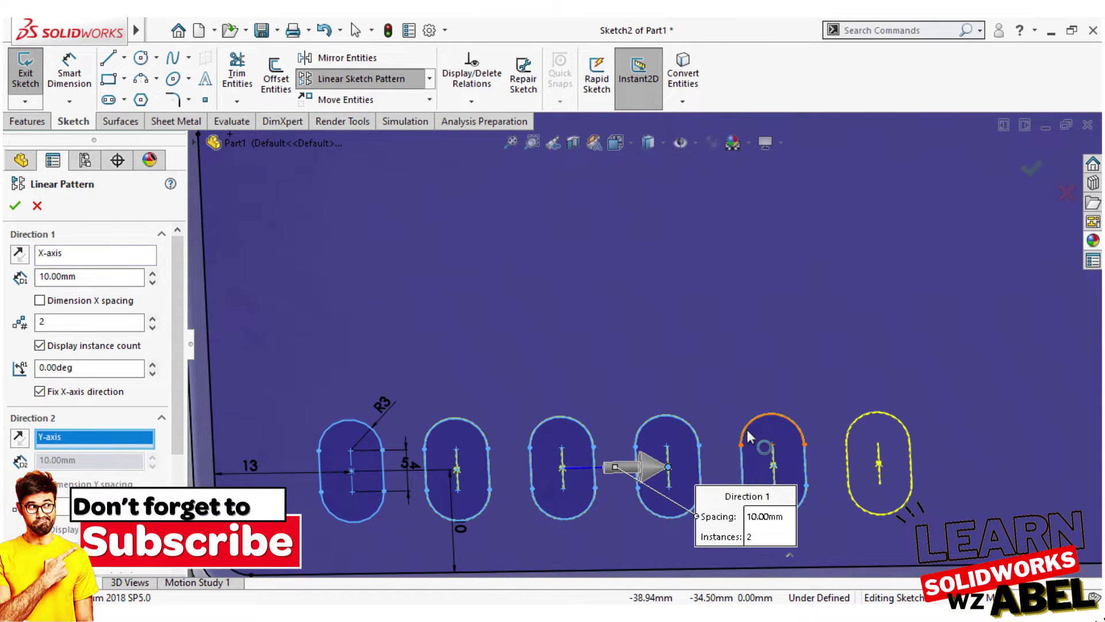
pyautogui.click(750, 438)
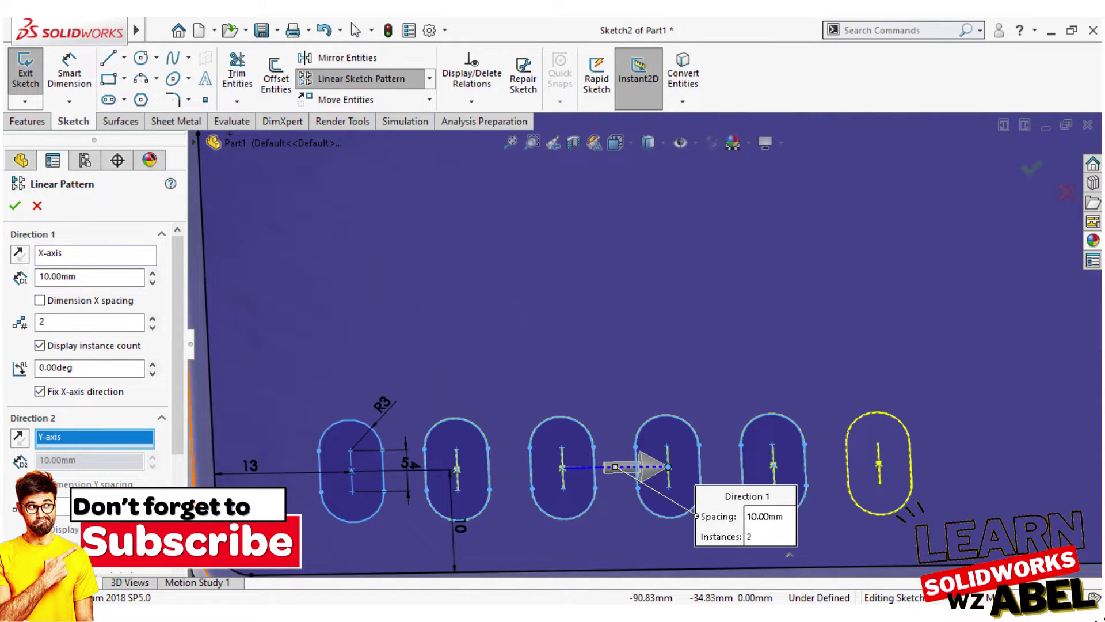
# Add an upward Y-axis direction with 3 rows at 13 mm spacing and accept.
pyautogui.click(152, 501)
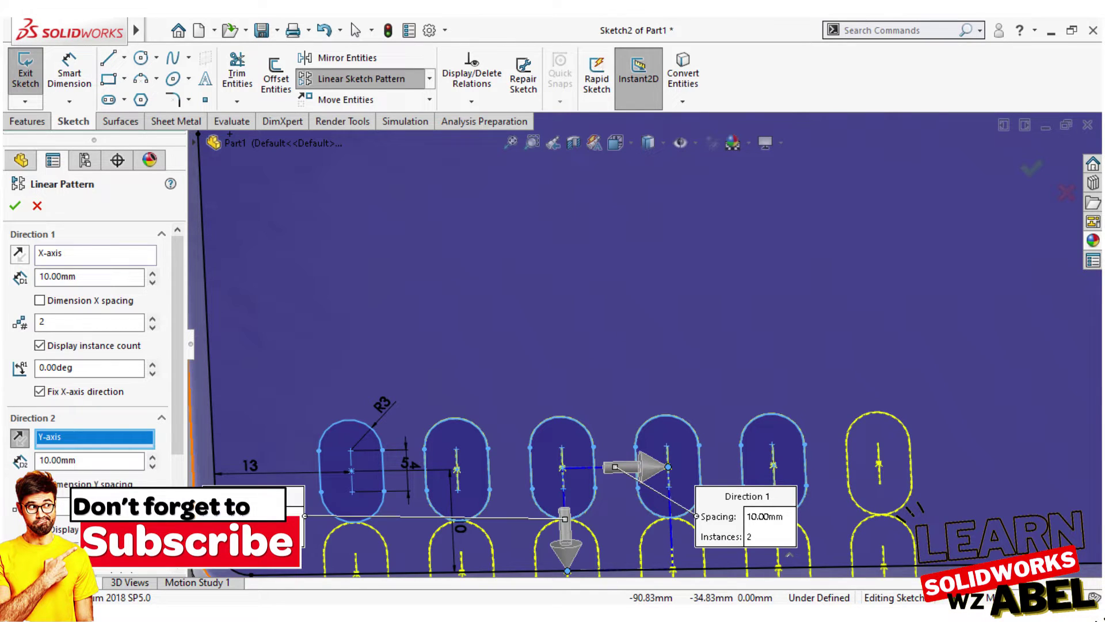
pyautogui.click(19, 437)
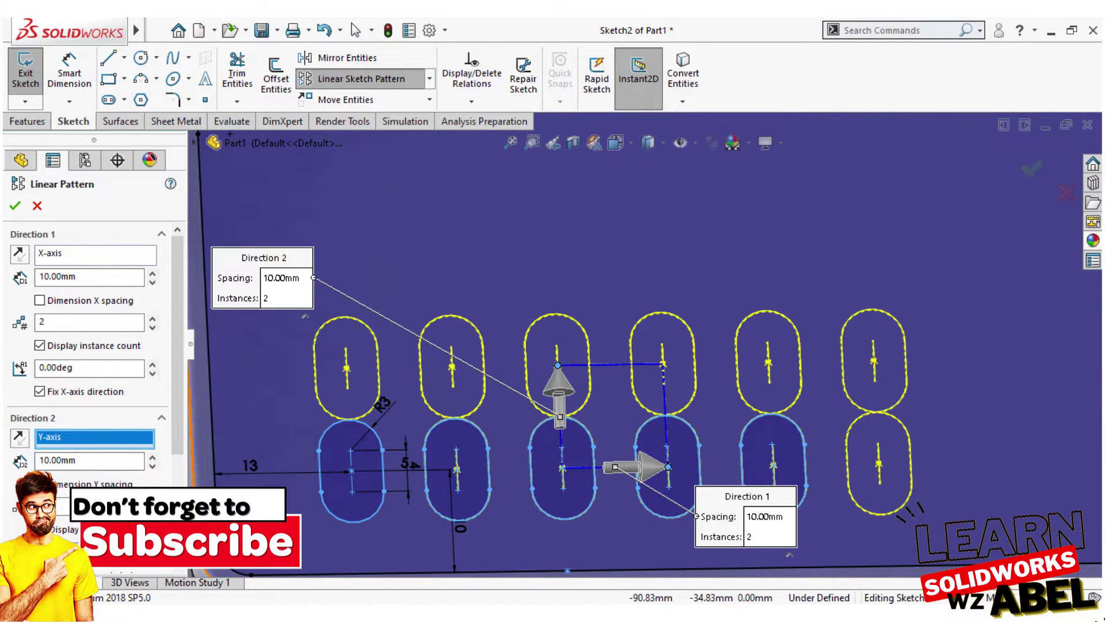
pyautogui.doubleClick(94, 460)
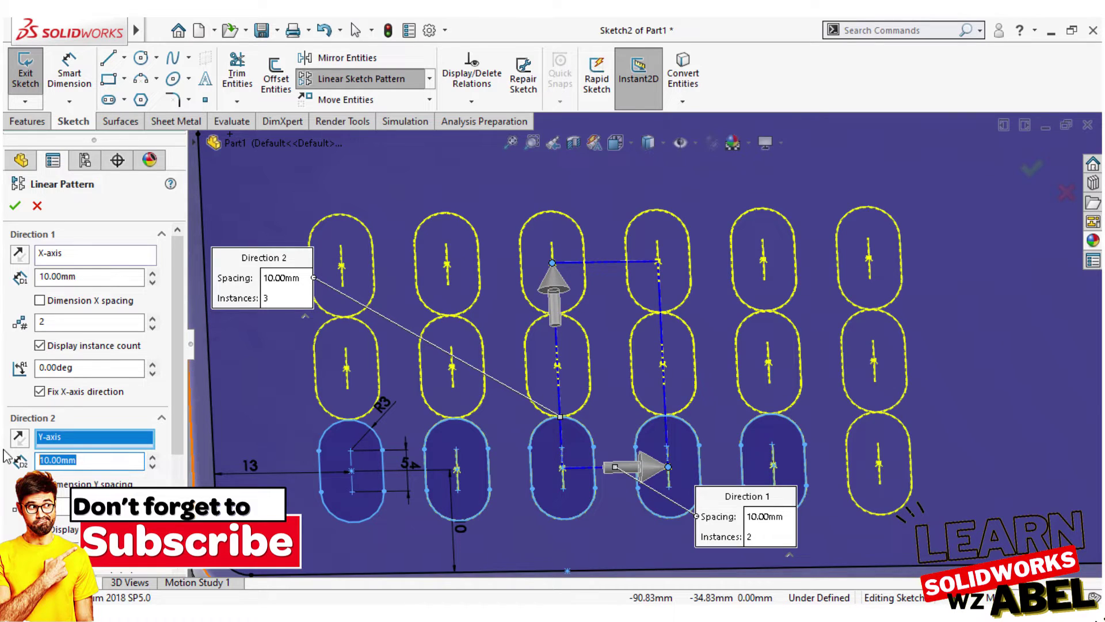
pyautogui.write('13')
pyautogui.press('Return')
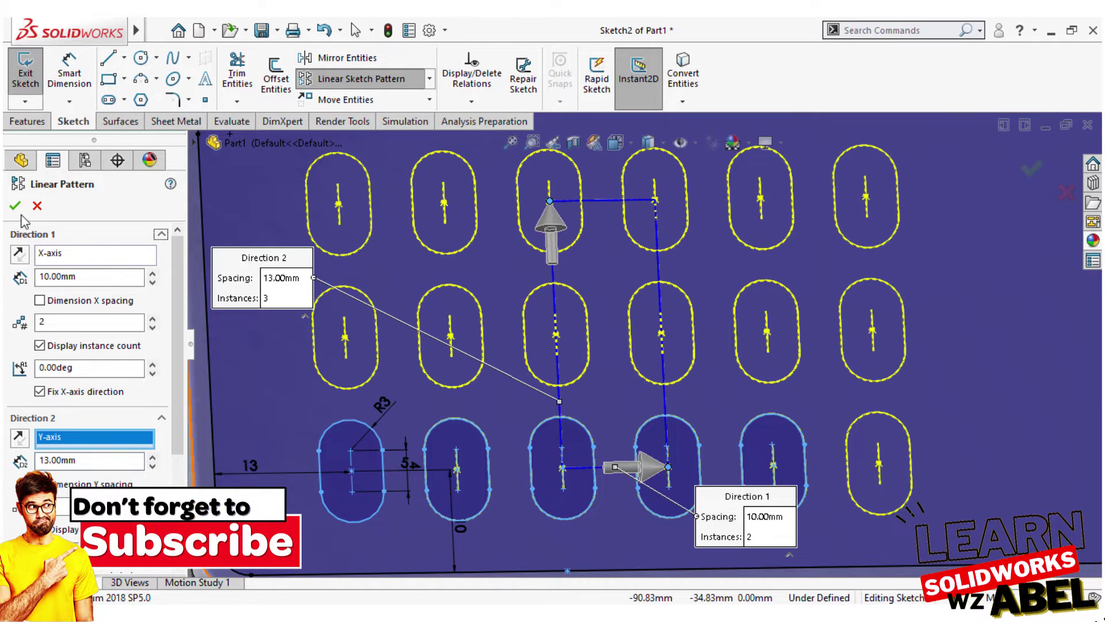
pyautogui.click(14, 205)
pyautogui.moveTo(576, 350)
pyautogui.mouseDown(button='middle')
pyautogui.moveTo(692, 407)
pyautogui.moveTo(707, 308)
pyautogui.moveTo(724, 317)
pyautogui.mouseUp(button='middle')
# Draw a vertical construction centerline across the plate.
pyautogui.scroll(3, 692, 403)
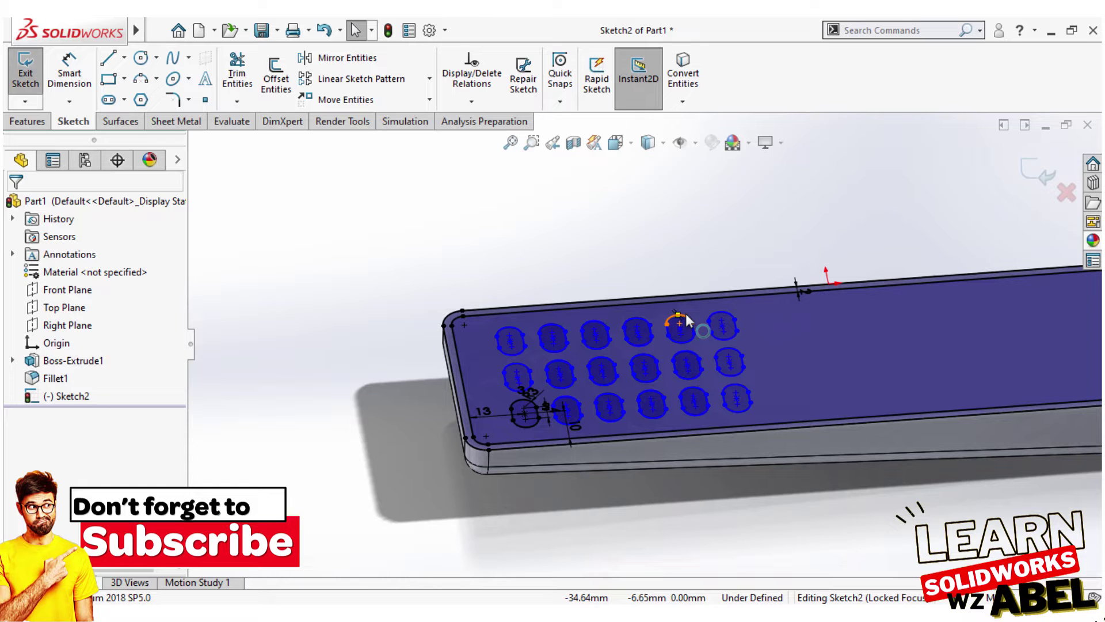
pyautogui.moveTo(693, 353); pyautogui.dragTo(742, 372, button='middle')
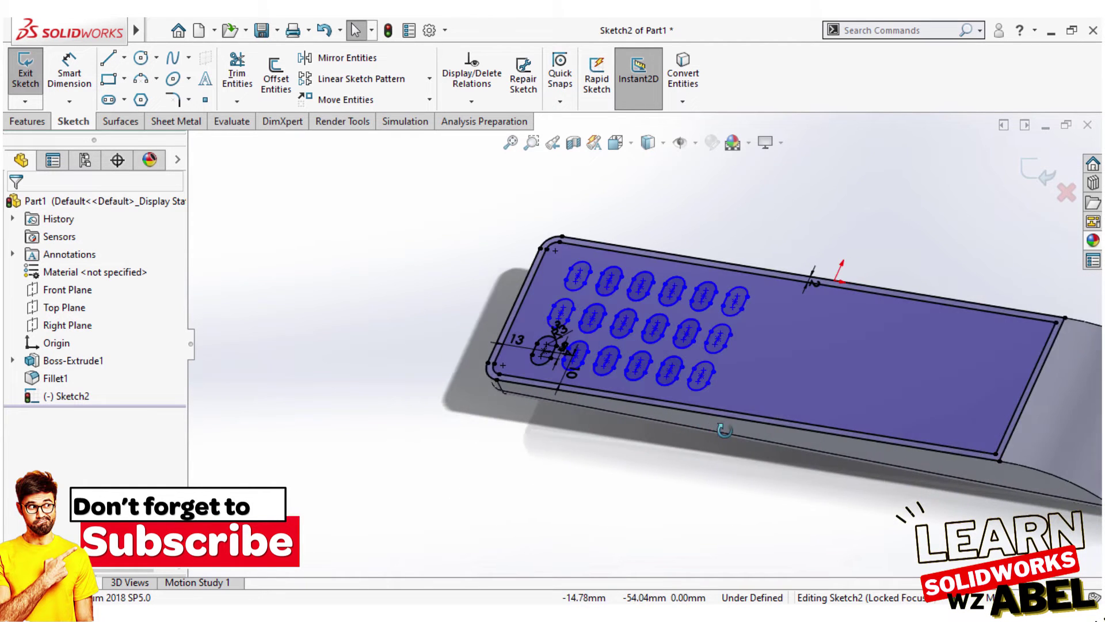
pyautogui.click(124, 57)
pyautogui.click(172, 94)
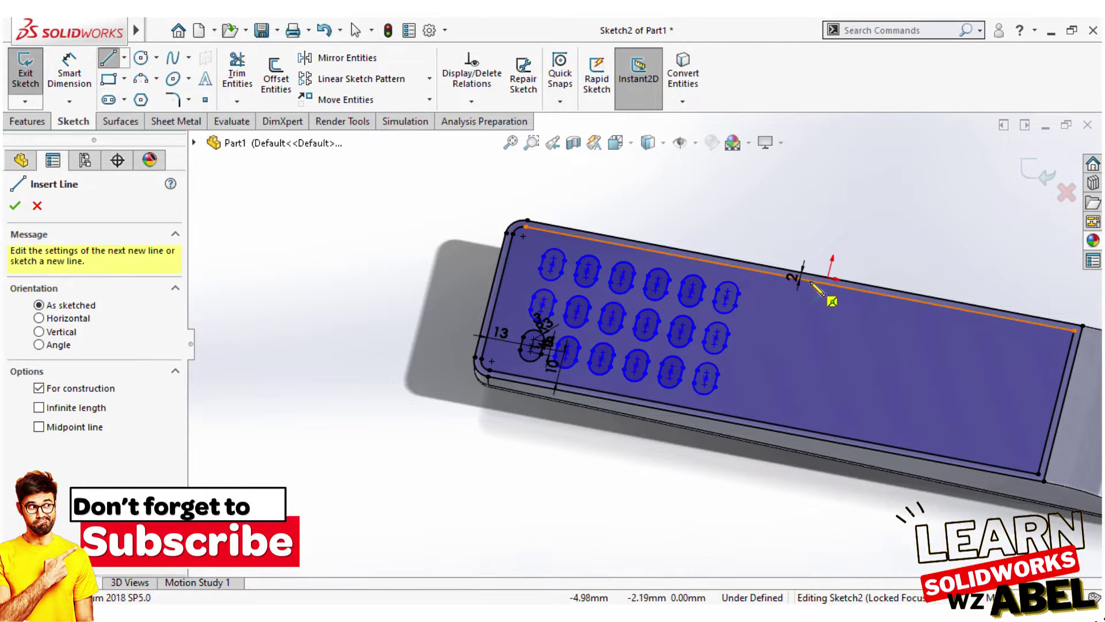
pyautogui.click(812, 281)
pyautogui.click(777, 425)
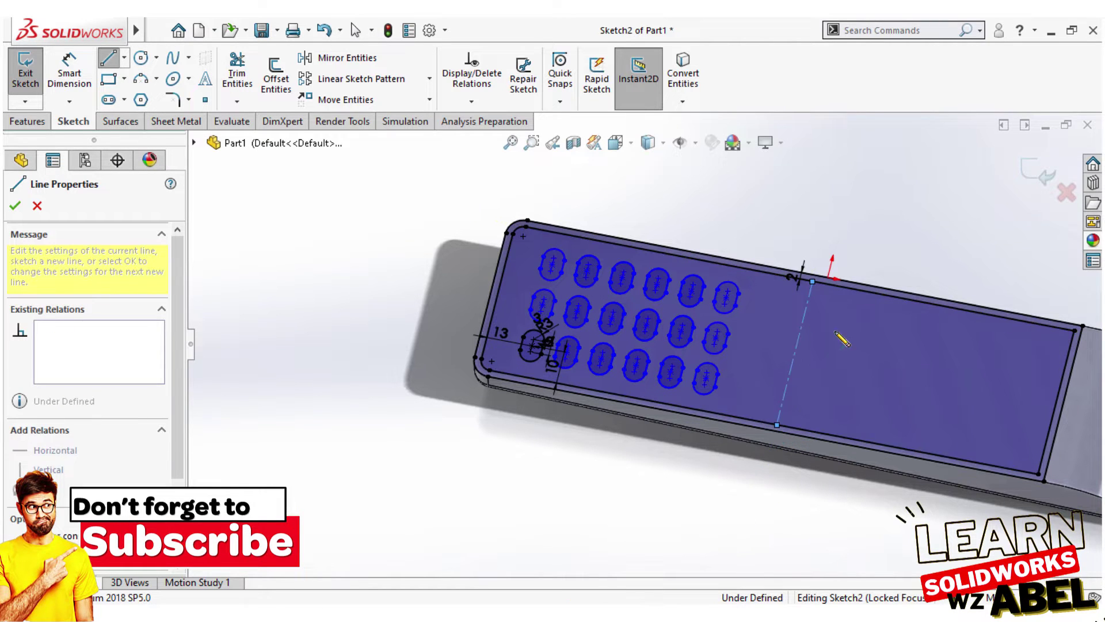
pyautogui.rightClick(911, 251)
pyautogui.click(903, 260)
pyautogui.press('Escape')
pyautogui.moveTo(903, 260); pyautogui.dragTo(691, 288, button='middle')
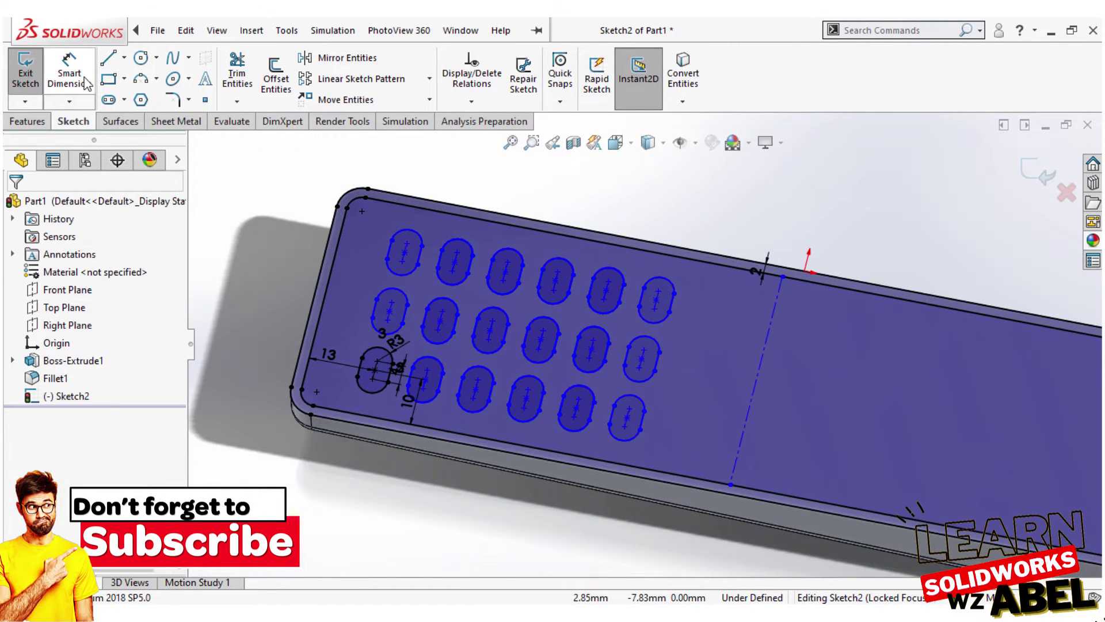
# Dimension the centerline 85 mm from the plate's left edge.
pyautogui.click(328, 258)
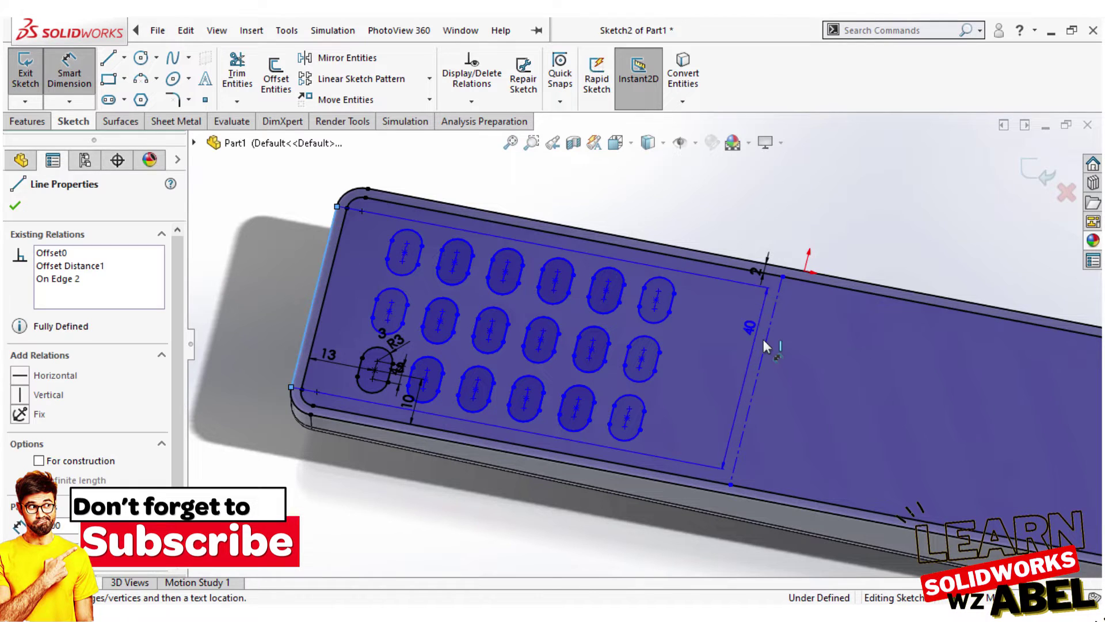
pyautogui.click(770, 315)
pyautogui.click(720, 201)
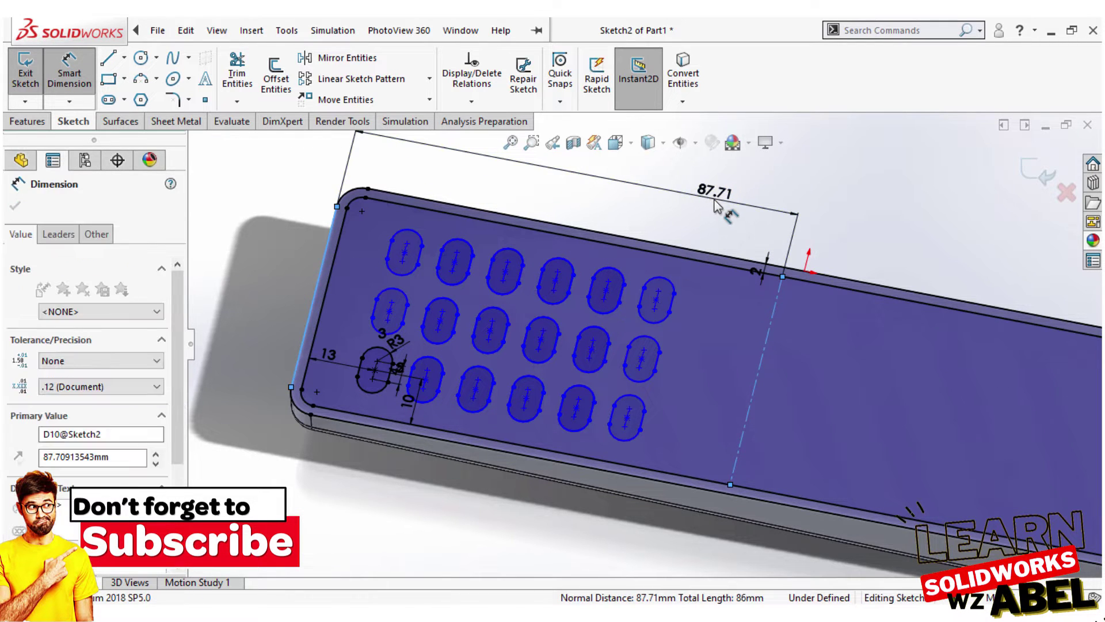
pyautogui.write('85')
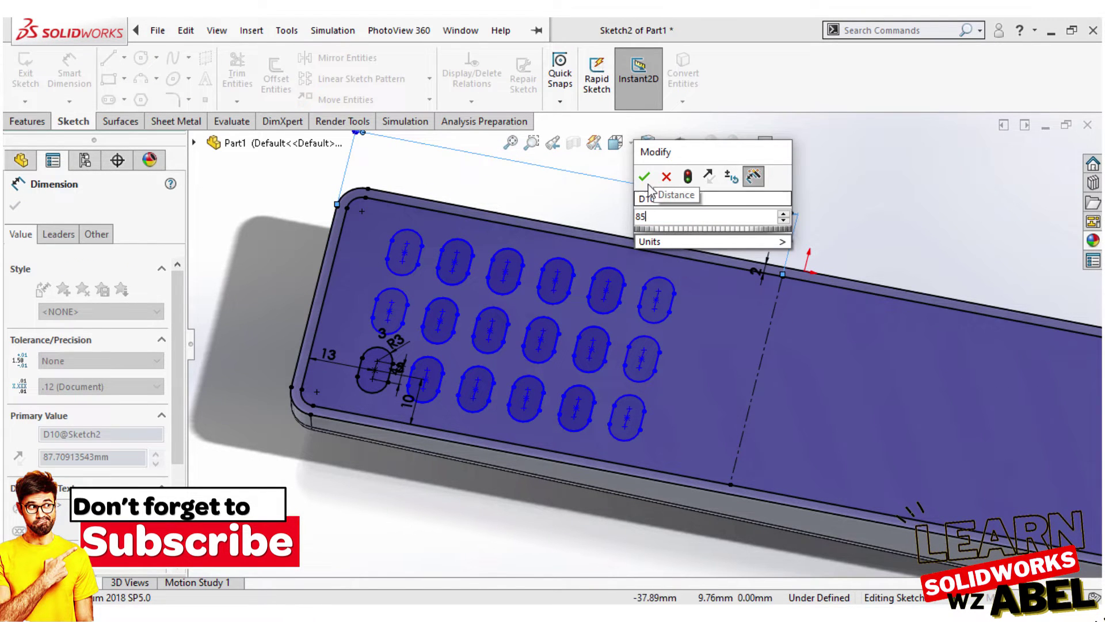
pyautogui.press('Return')
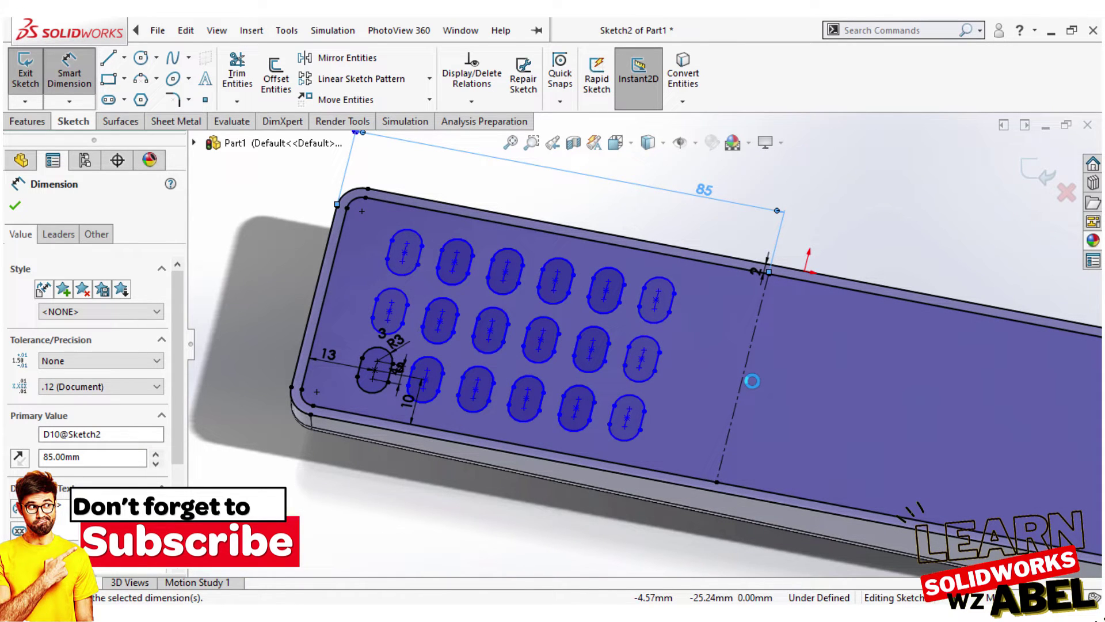
pyautogui.click(124, 58)
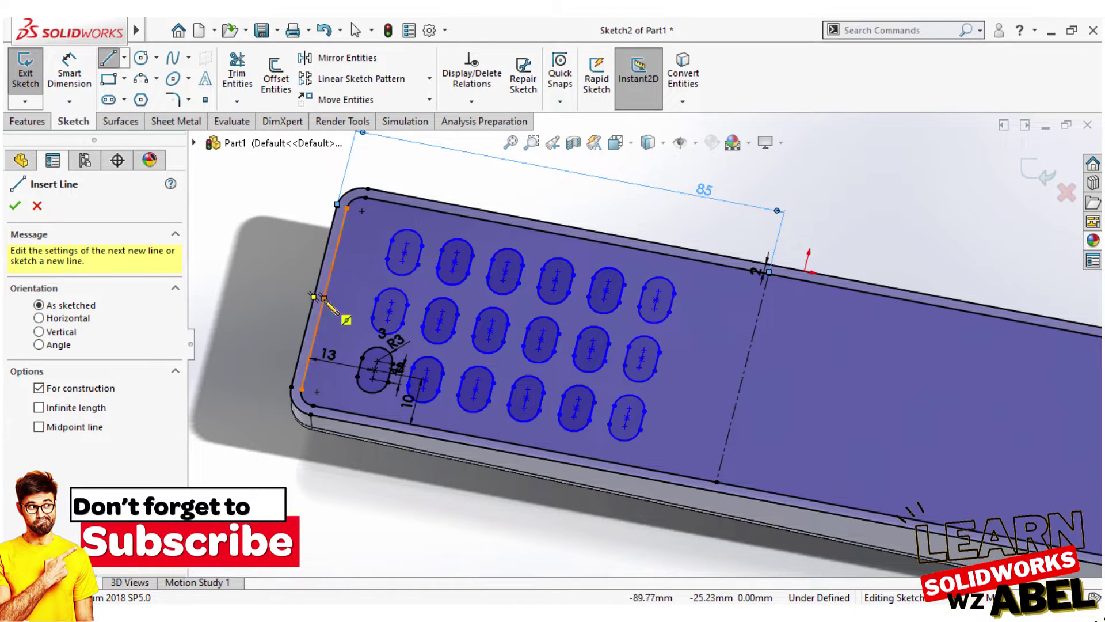
# Draw a short horizontal centerline level with the middle slot row, crossing the vertical one.
pyautogui.click(717, 374)
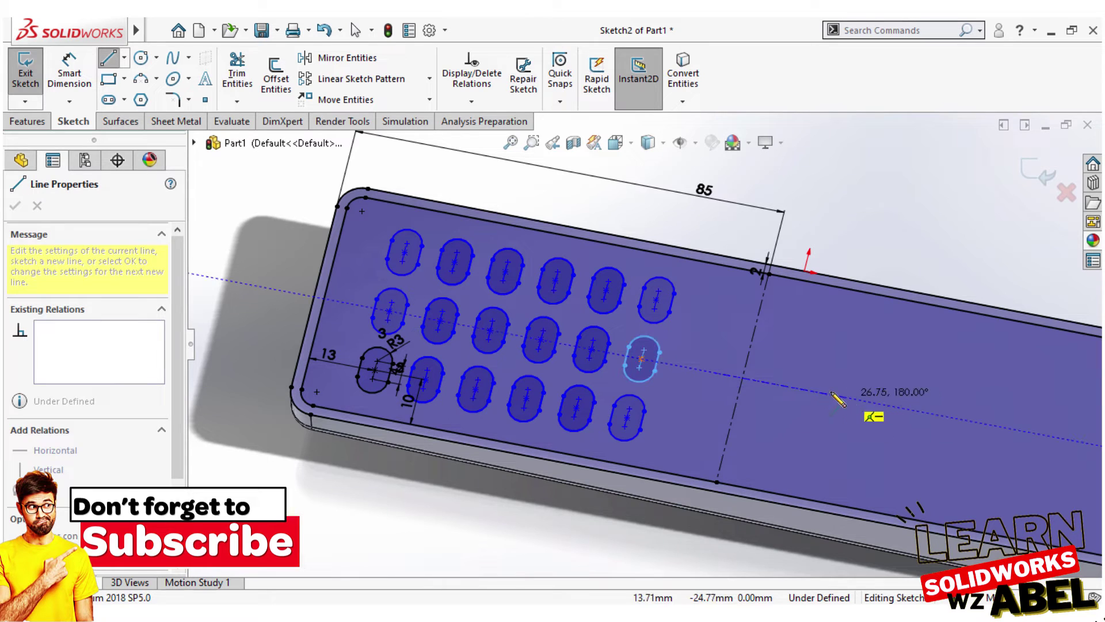
pyautogui.click(802, 381)
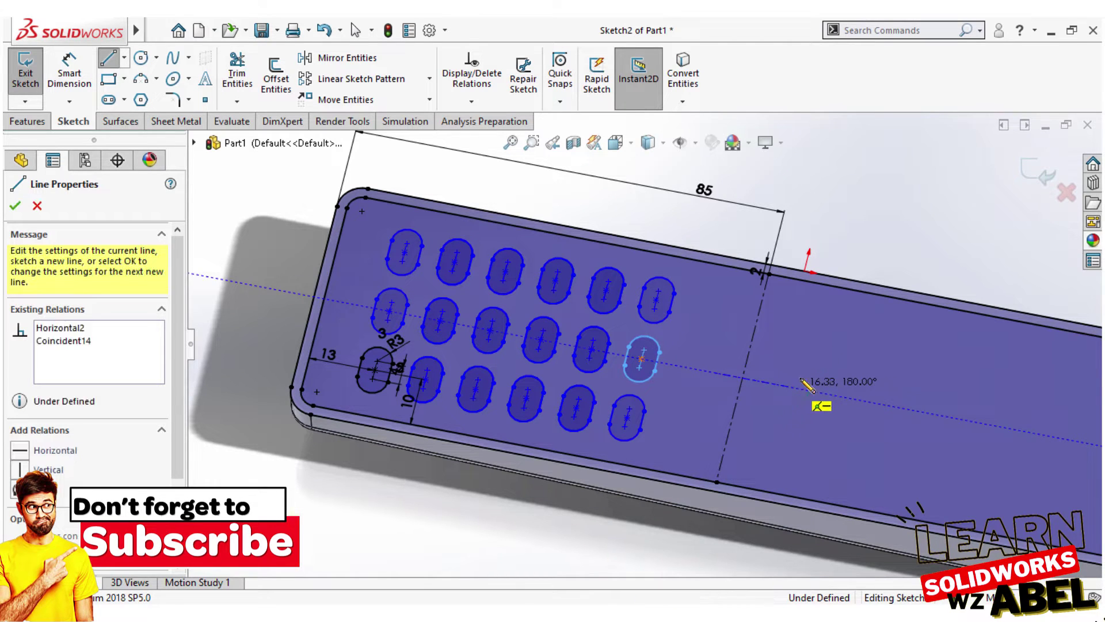
pyautogui.rightClick(858, 249)
pyautogui.click(868, 253)
pyautogui.scroll(-5, 780, 369)
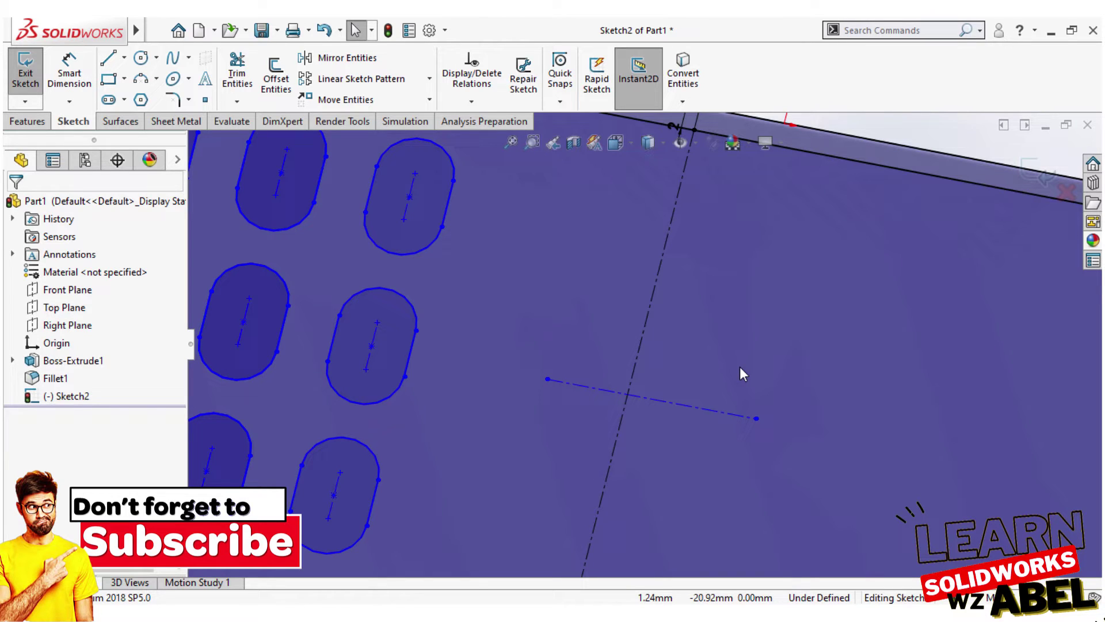
# Draw a circle at the centerline intersection and dimension its diameter to 30.
pyautogui.click(141, 57)
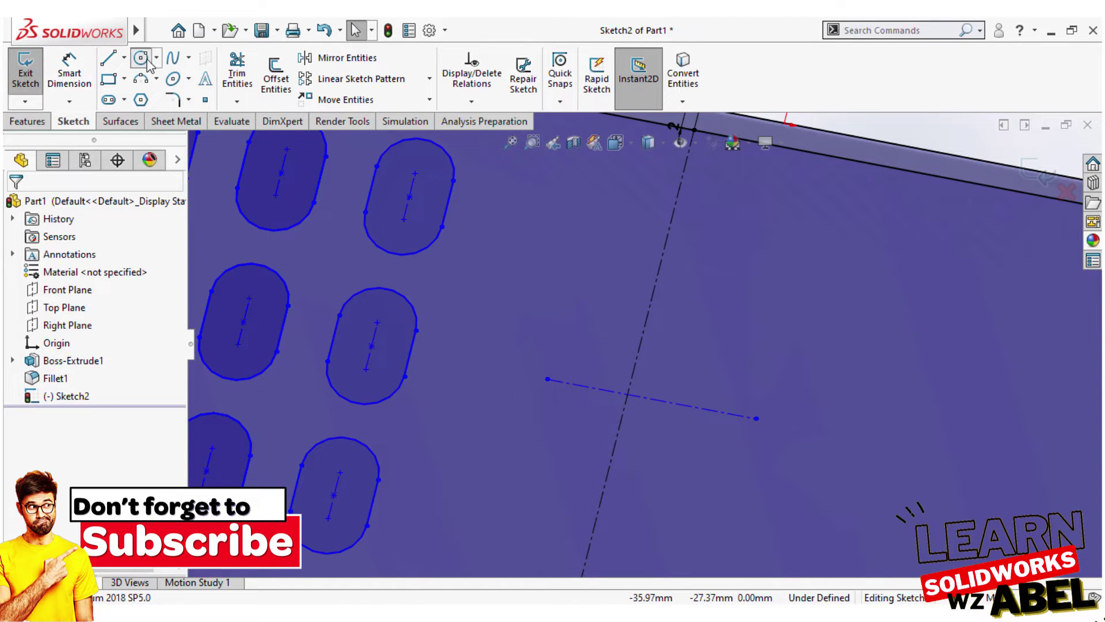
pyautogui.click(628, 393)
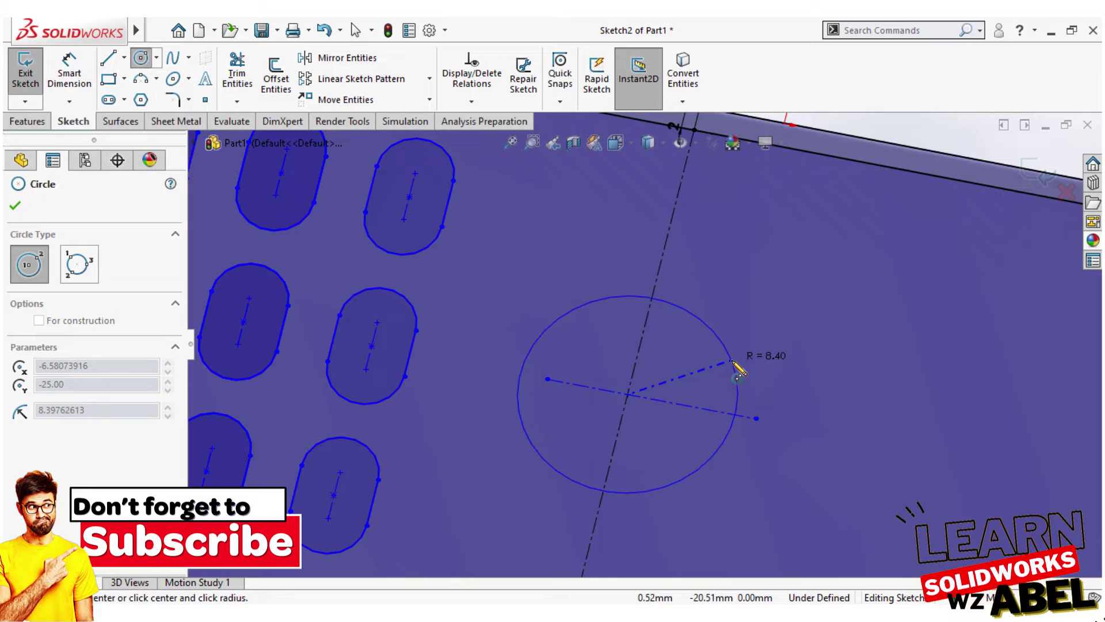
pyautogui.click(732, 363)
pyautogui.press('Escape')
pyautogui.click(716, 328)
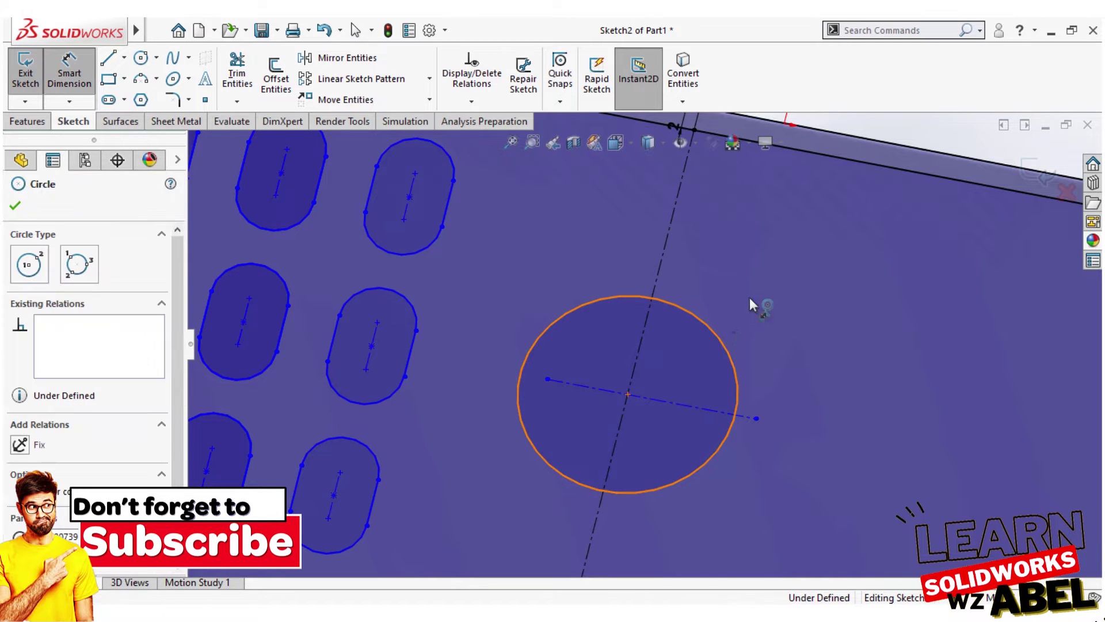
pyautogui.click(751, 295)
pyautogui.write('8')
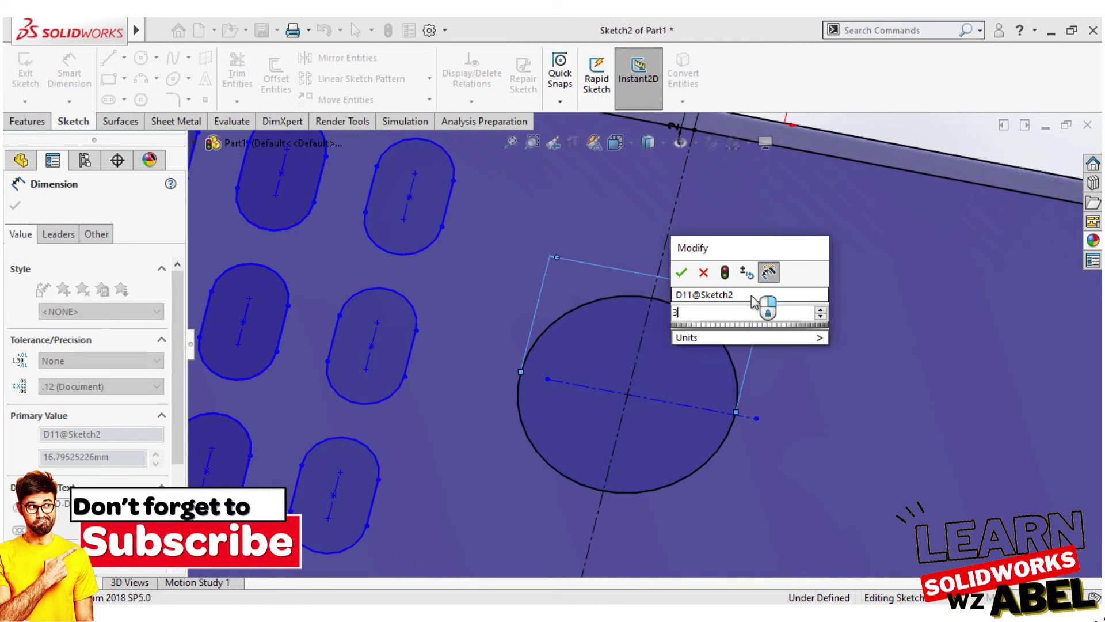
pyautogui.press('Escape')
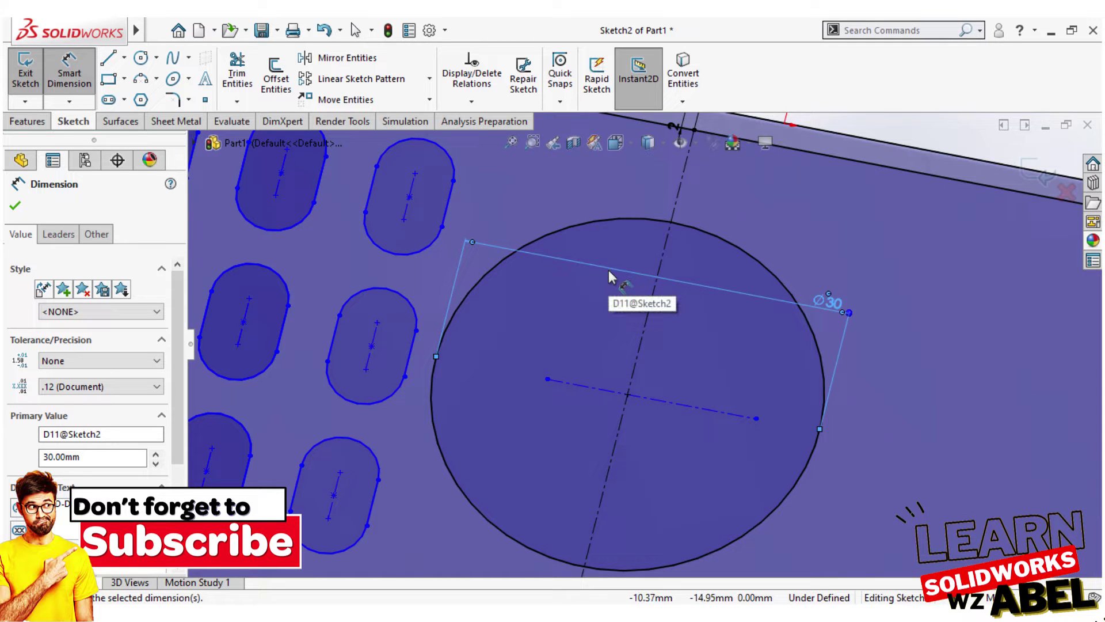
pyautogui.scroll(2, 589, 380)
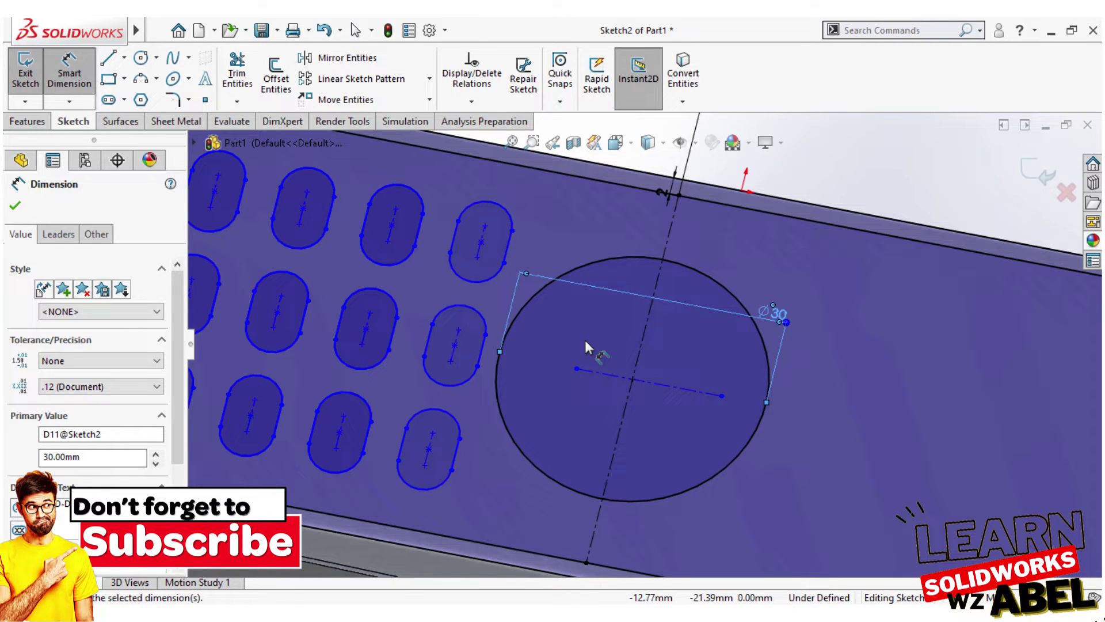
# Draw a concentric Ø8 circle at the big circle's centre.
pyautogui.press('c')
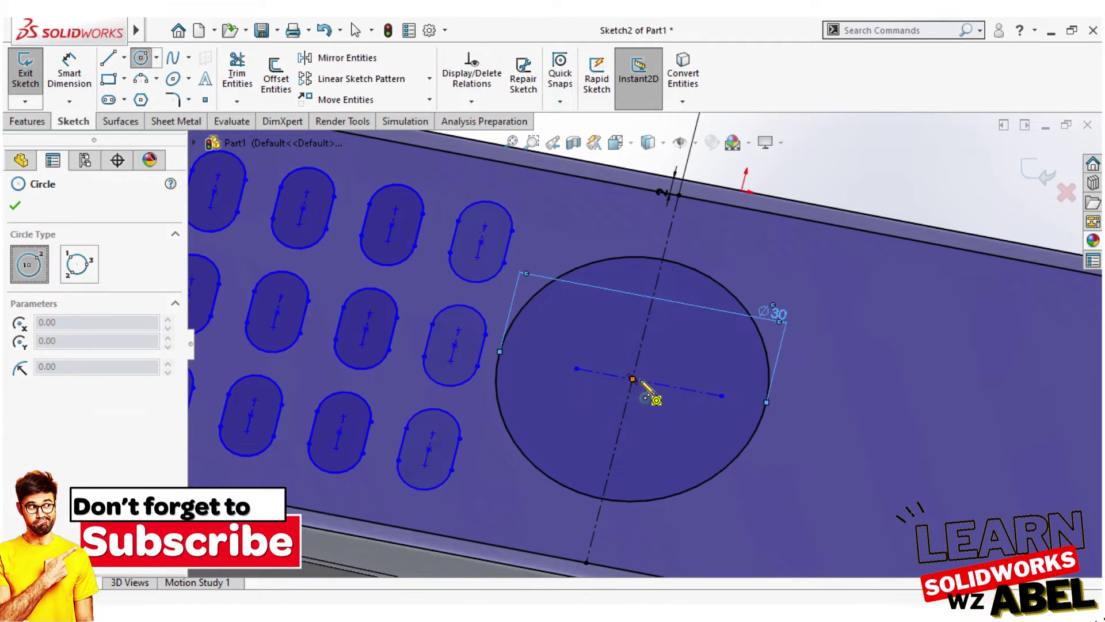
pyautogui.click(633, 379)
pyautogui.press('d')
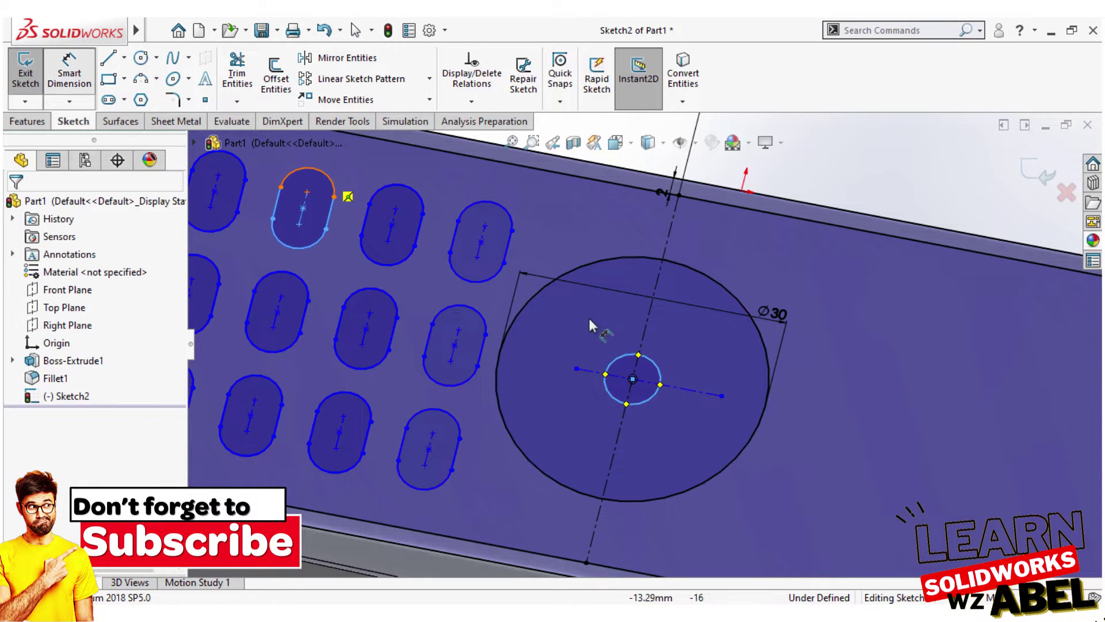
pyautogui.click(634, 355)
pyautogui.click(630, 344)
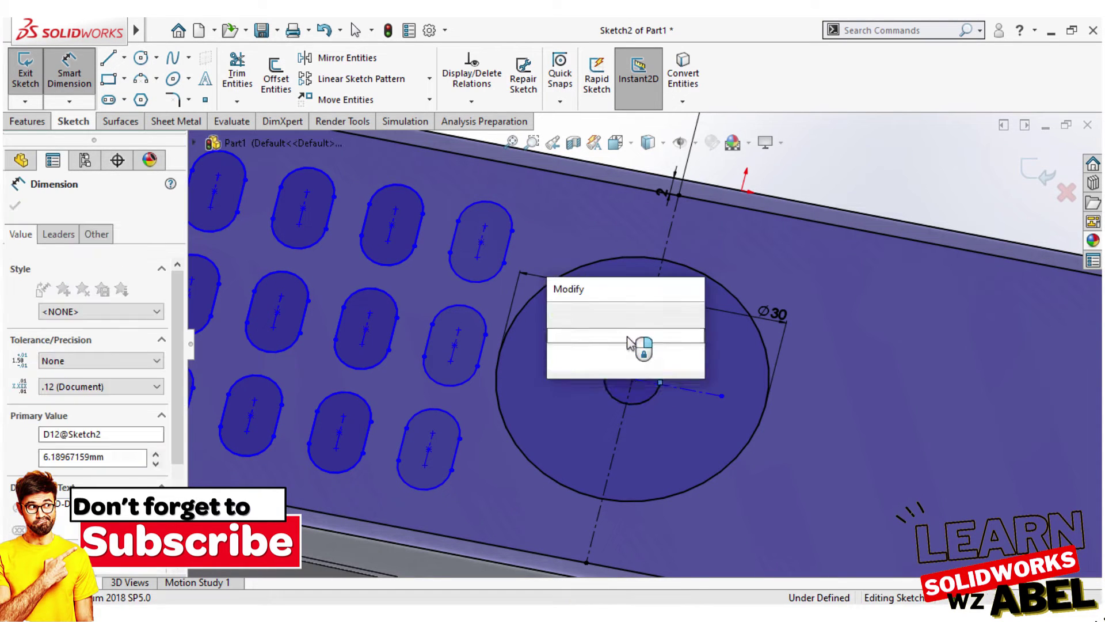
pyautogui.write('8')
pyautogui.press('Return')
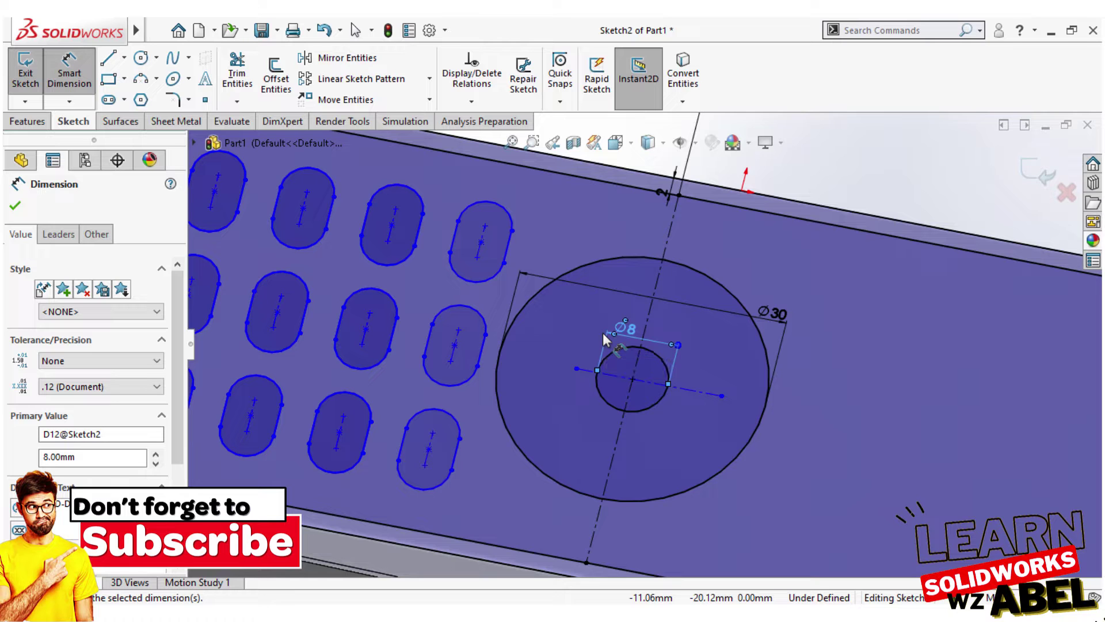
# Draw a concentric middle circle and dimension it to Ø15.
pyautogui.click(141, 58)
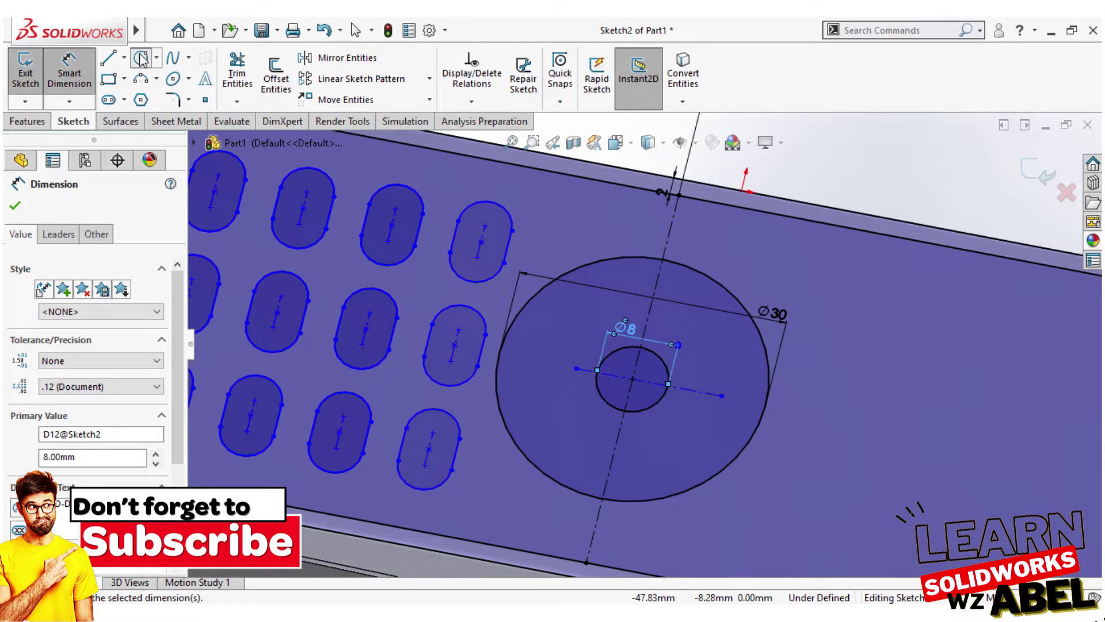
pyautogui.click(632, 378)
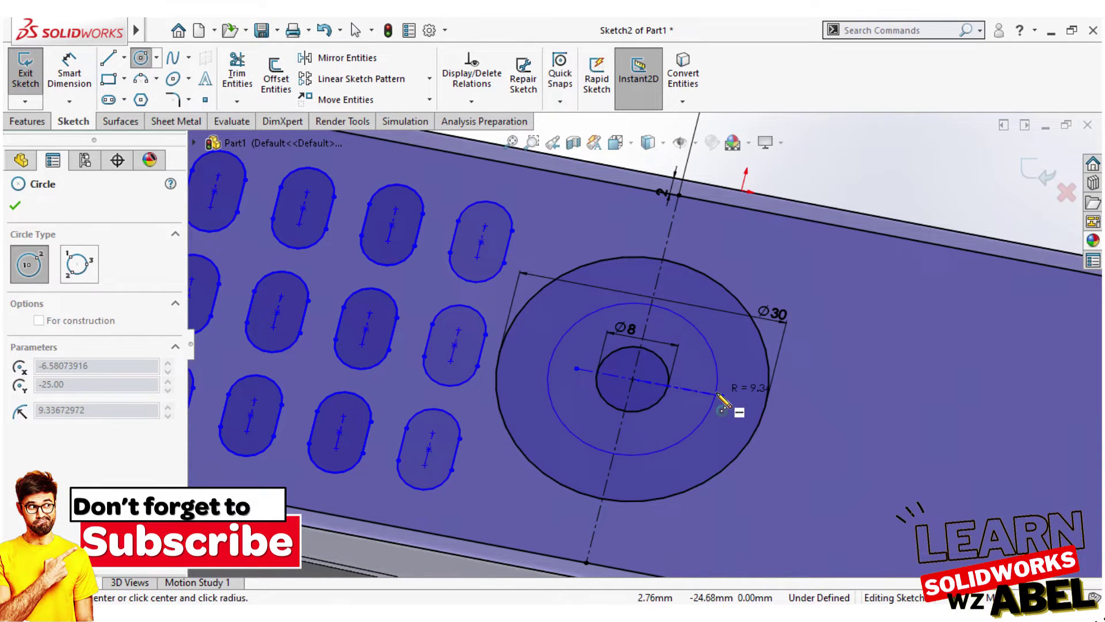
pyautogui.click(718, 397)
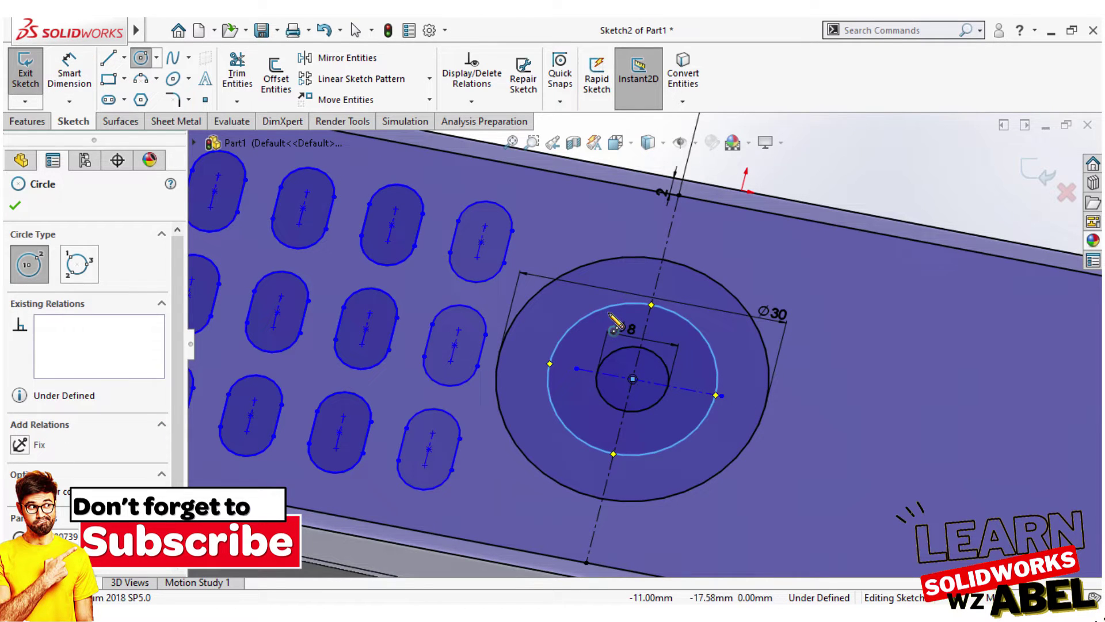
pyautogui.press('Escape')
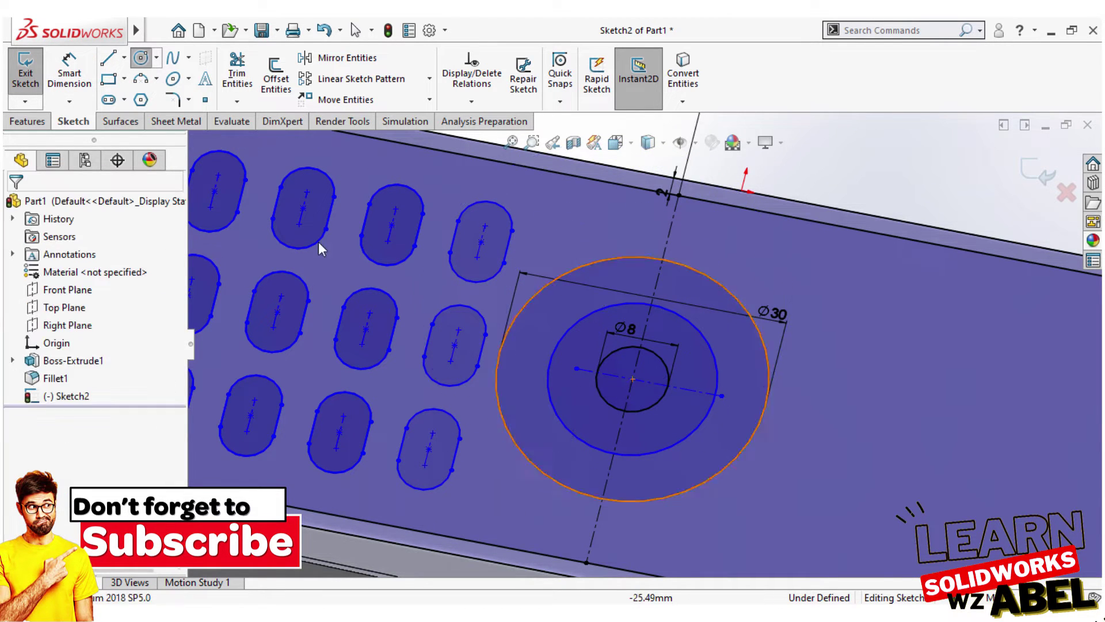
pyautogui.click(83, 71)
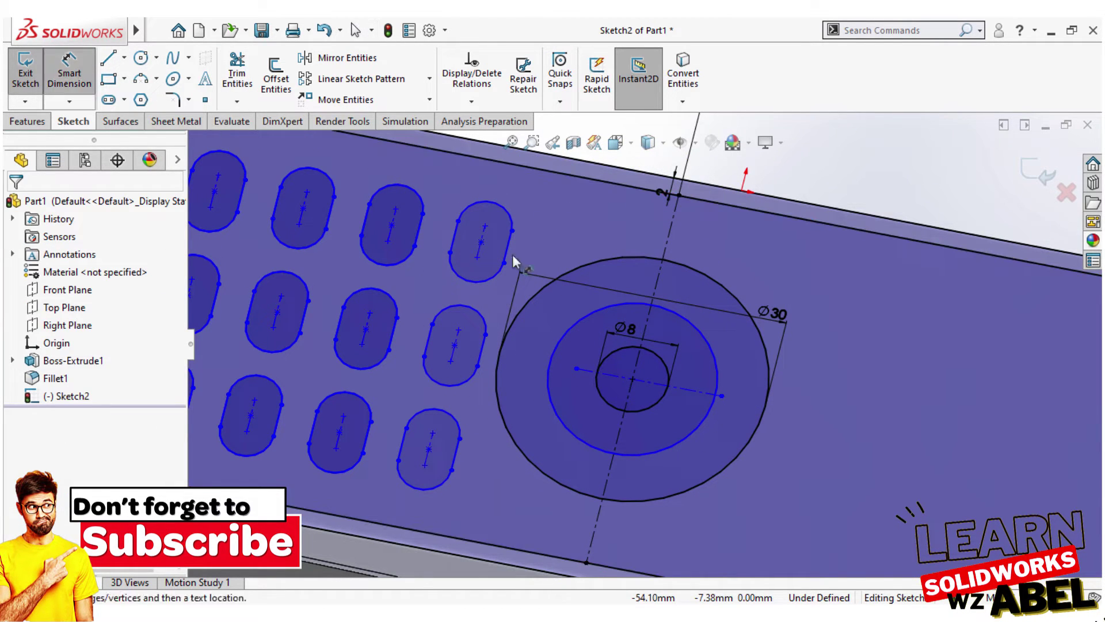
pyautogui.click(566, 428)
pyautogui.click(590, 479)
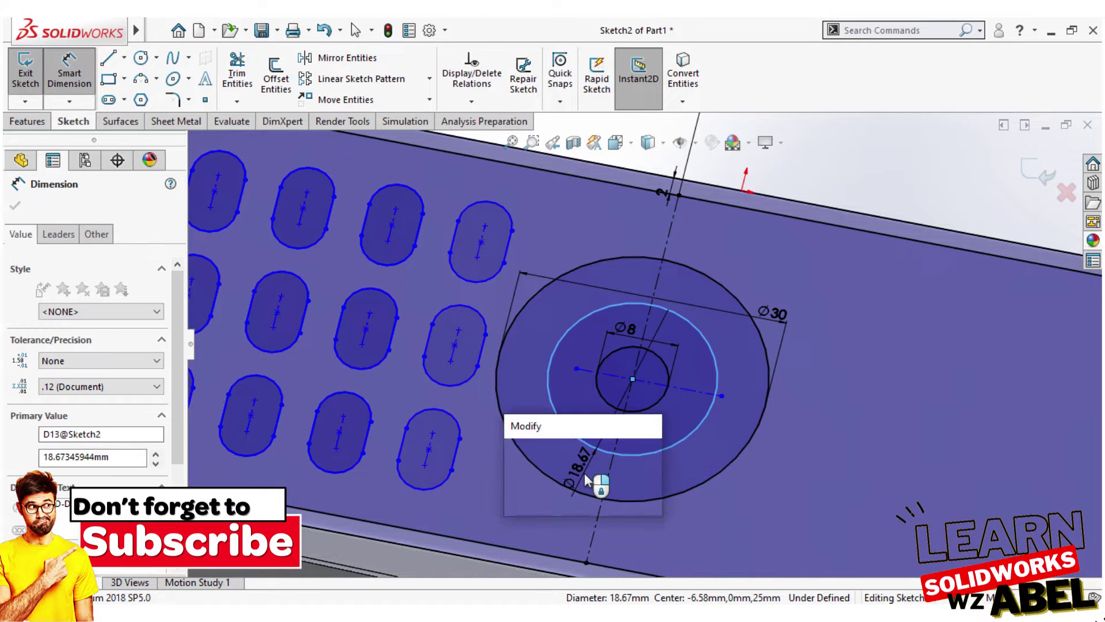
pyautogui.write('15')
pyautogui.click(515, 450)
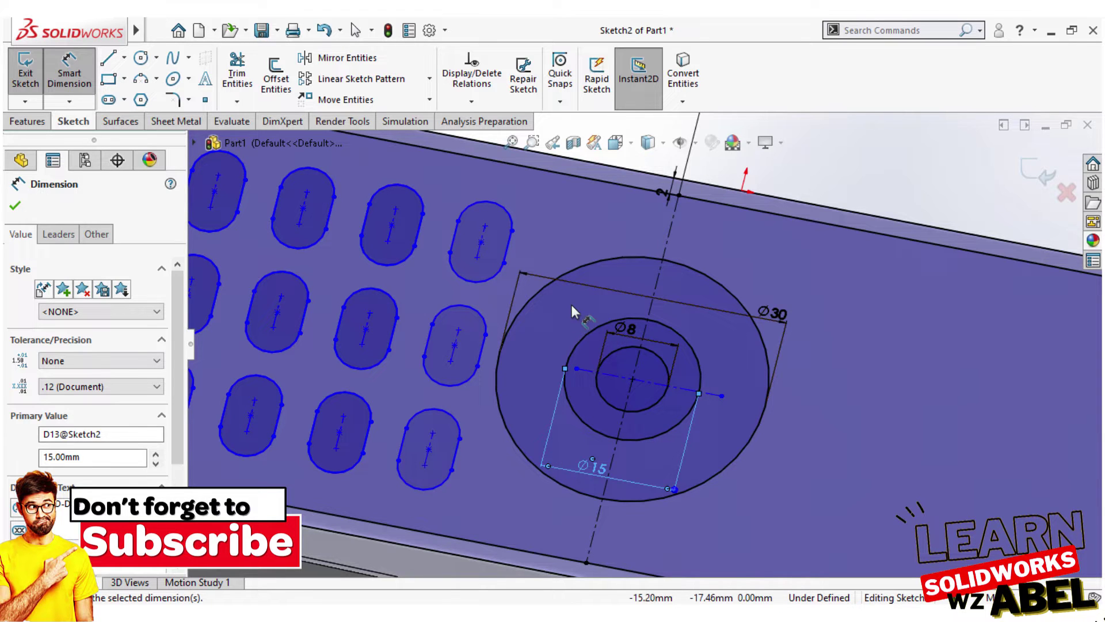
# Select the Centerline tool from the Line flyout.
pyautogui.scroll(-2, 748, 373)
pyautogui.scroll(-2, 794, 371)
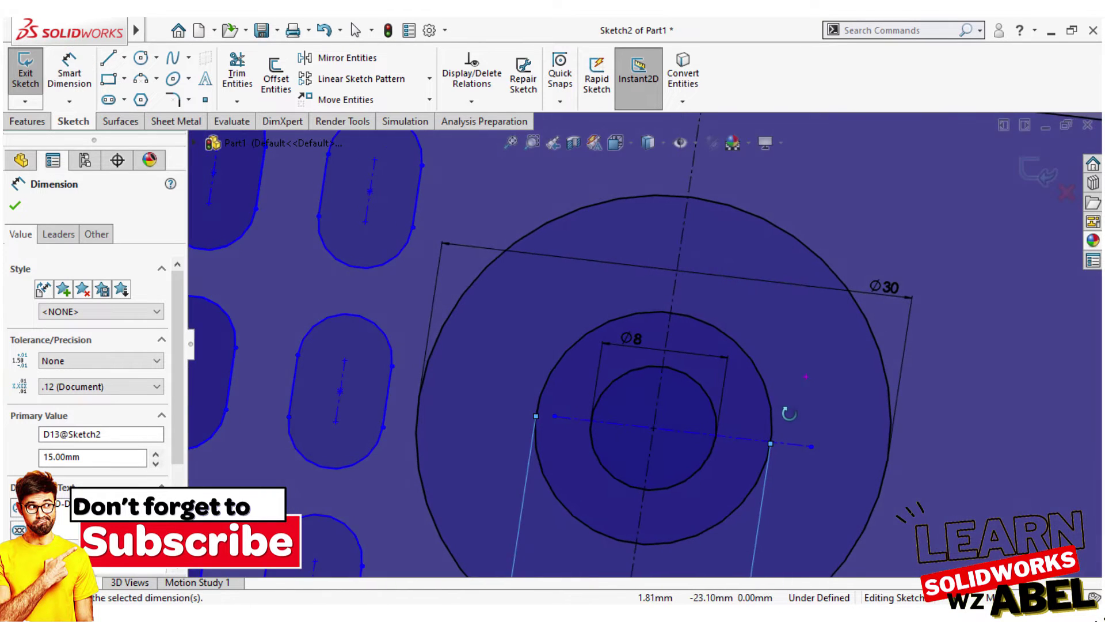
pyautogui.scroll(5, 785, 414)
pyautogui.scroll(-3, 796, 439)
pyautogui.moveTo(797, 439); pyautogui.dragTo(800, 488, button='middle')
pyautogui.scroll(-2, 810, 475)
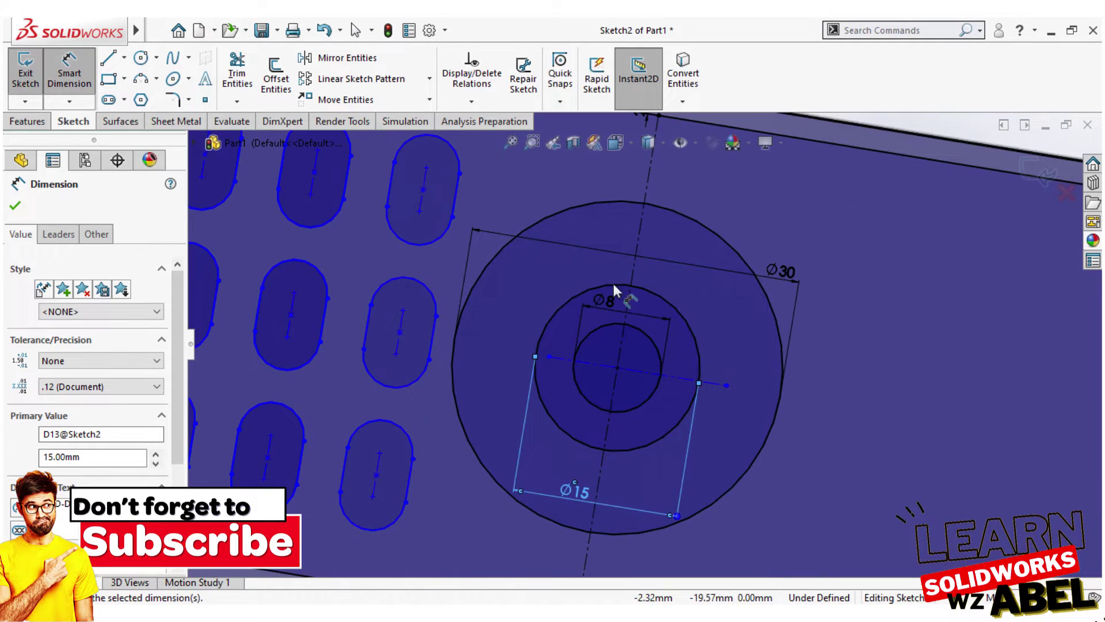
pyautogui.click(124, 59)
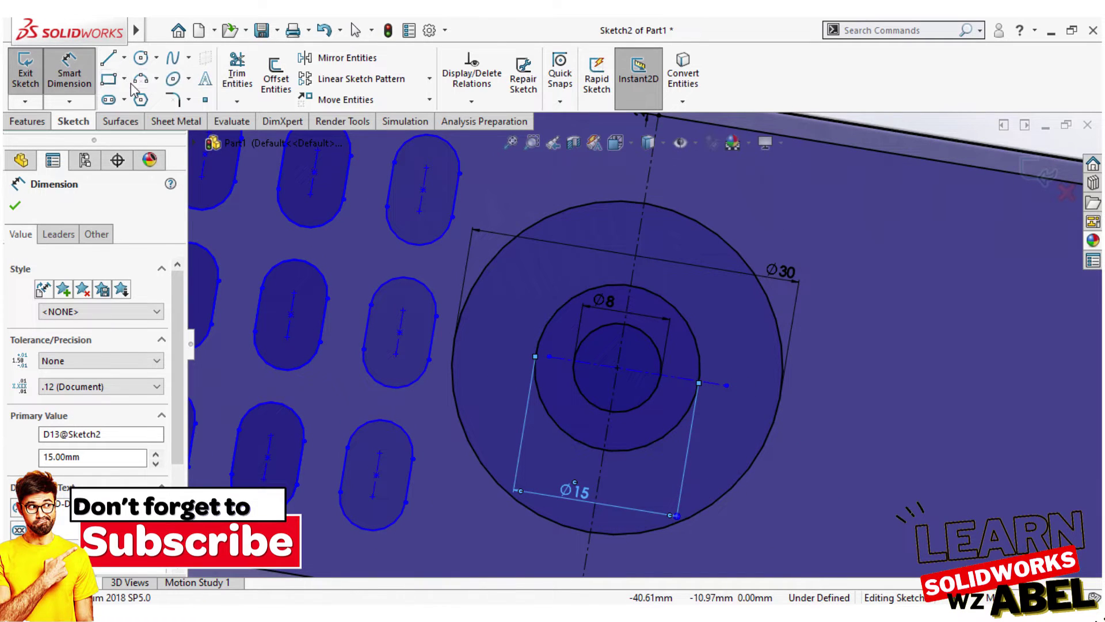
pyautogui.click(134, 79)
pyautogui.click(147, 98)
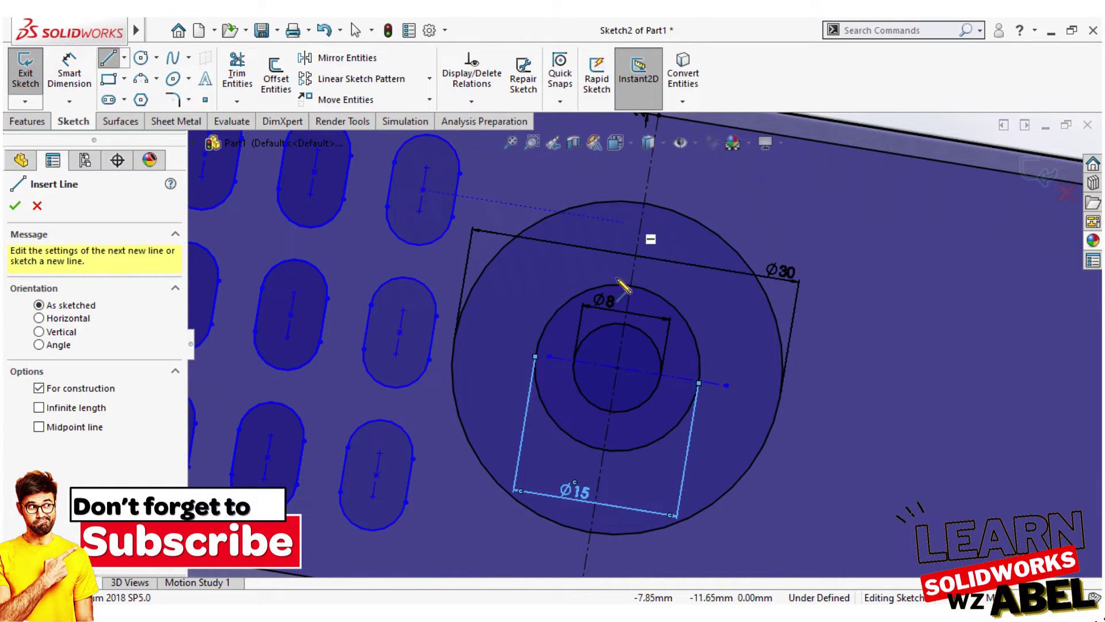
# Draw a centerline across the rings through their centre.
pyautogui.click(454, 342)
pyautogui.click(781, 394)
pyautogui.rightClick(715, 340)
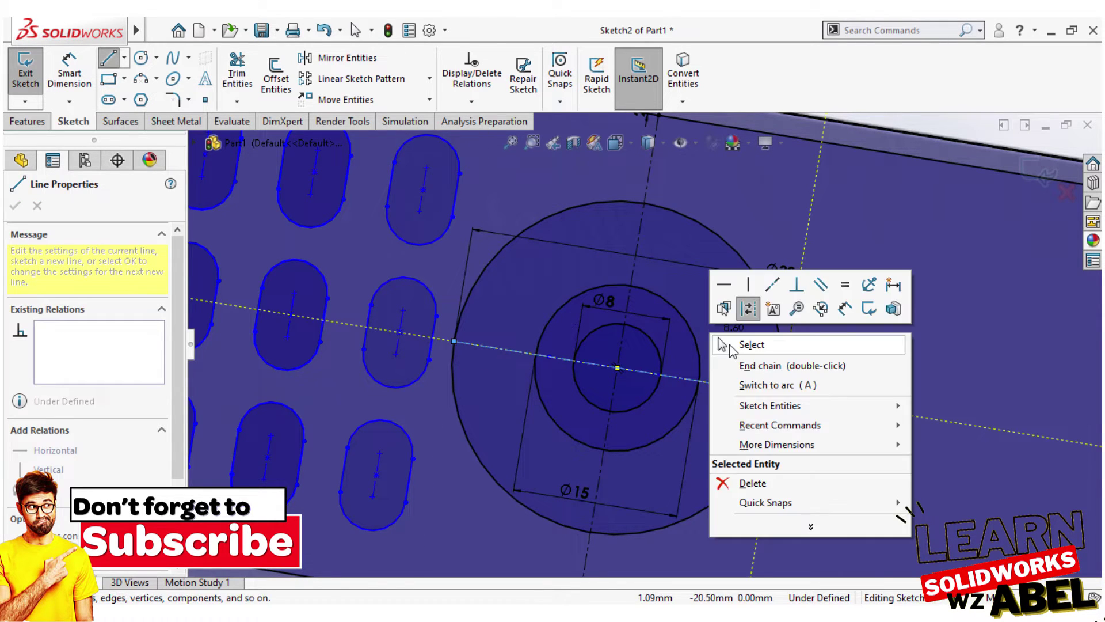
pyautogui.click(728, 345)
# Circular-pattern the centerline about the rings' centre with 8 instances.
pyautogui.click(430, 78)
pyautogui.click(406, 119)
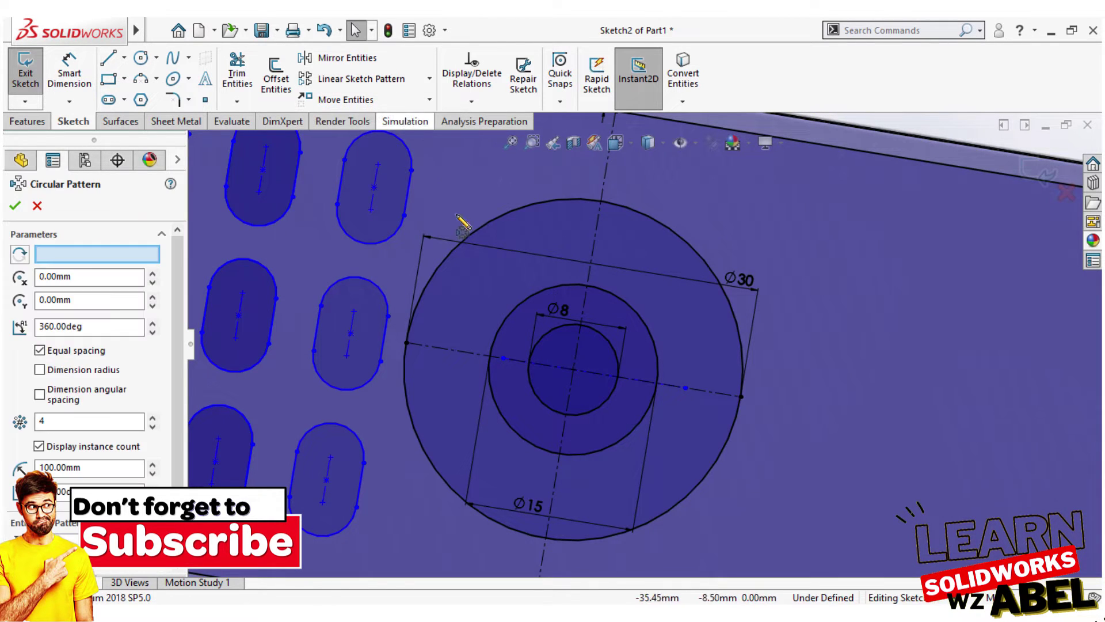
pyautogui.click(436, 348)
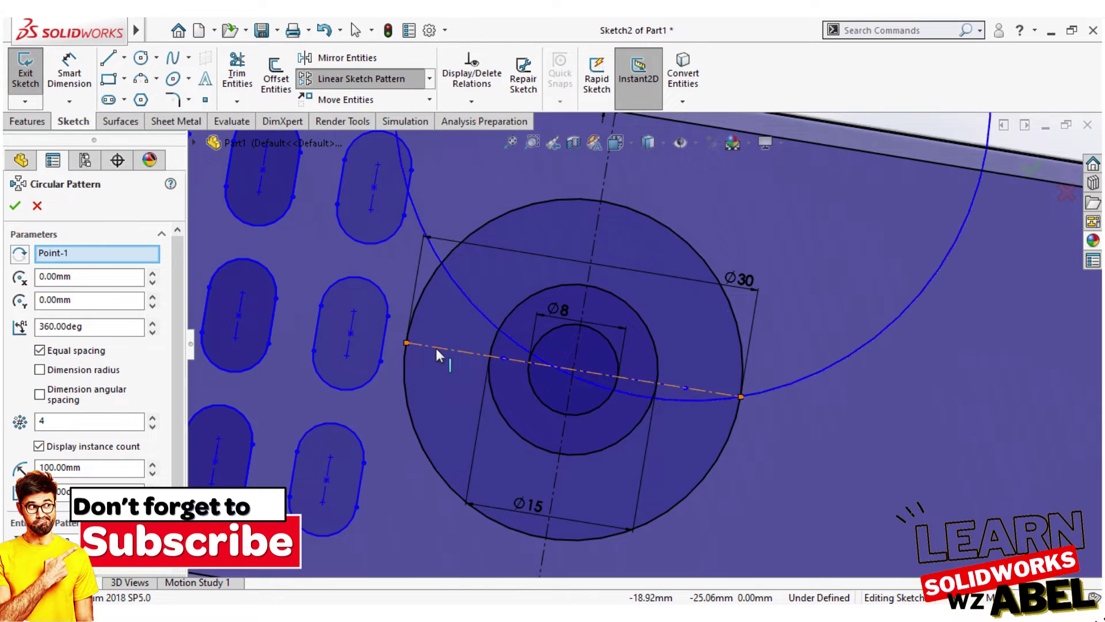
pyautogui.click(86, 253)
pyautogui.click(573, 370)
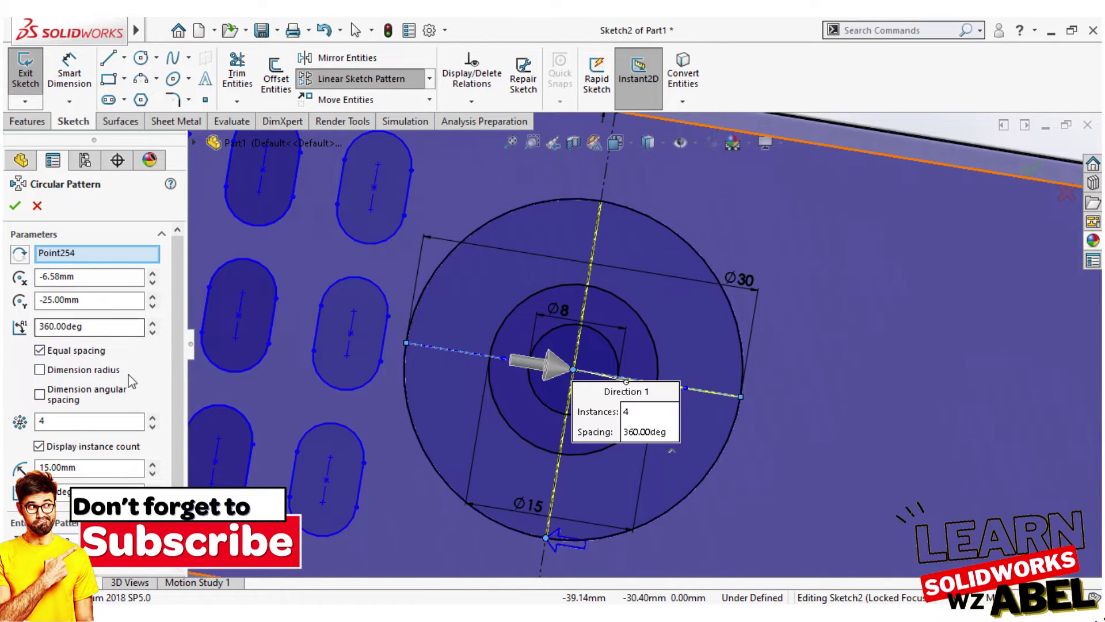
pyautogui.click(152, 418)
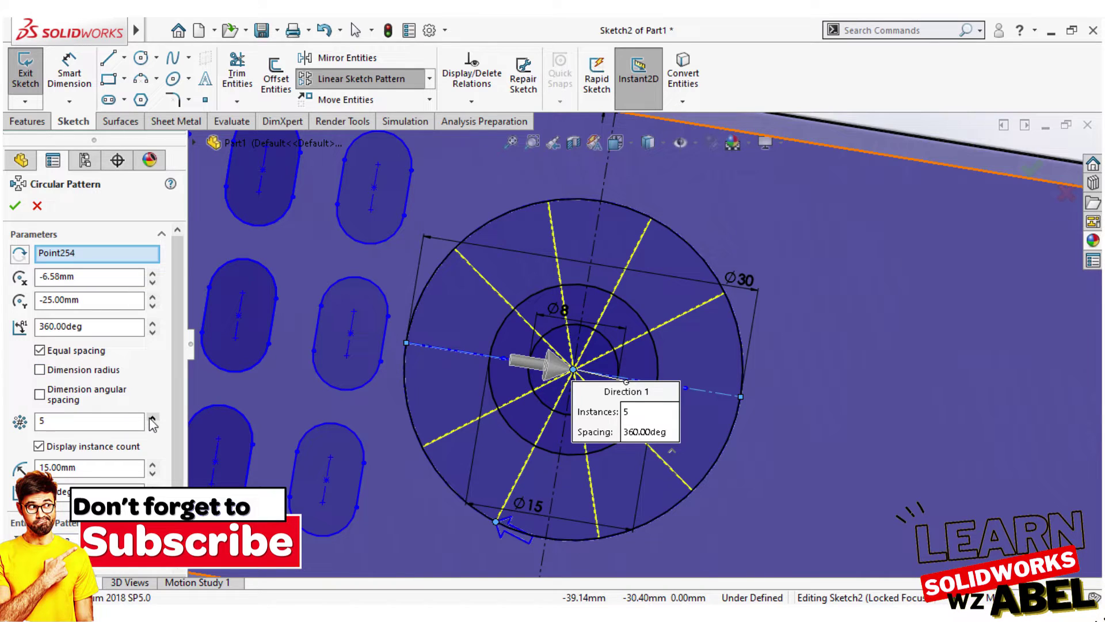
pyautogui.click(151, 419)
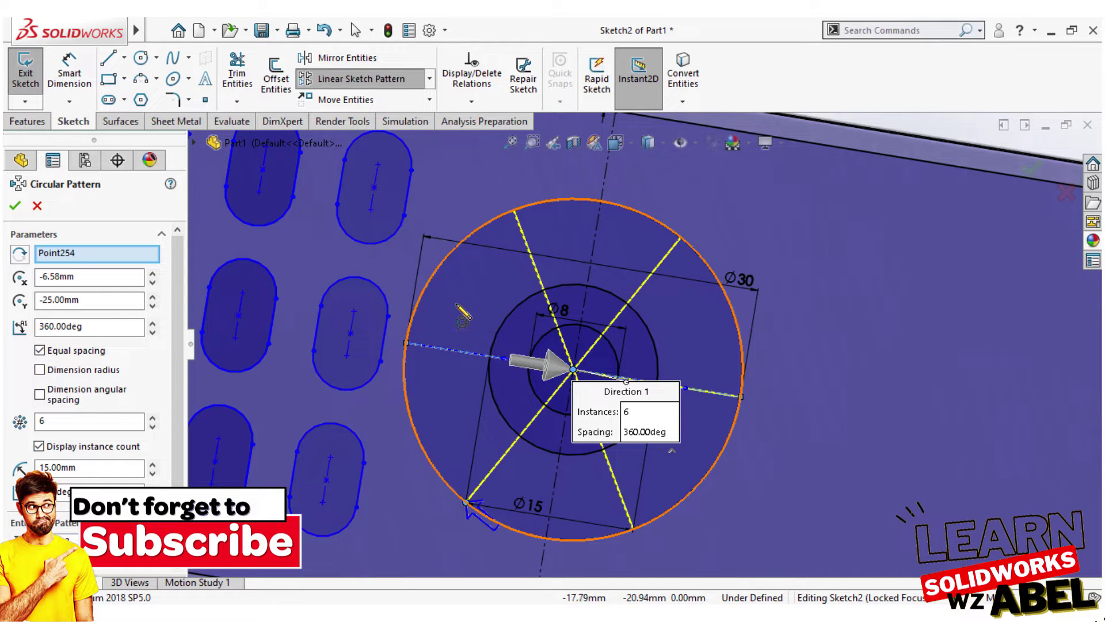
pyautogui.click(152, 418)
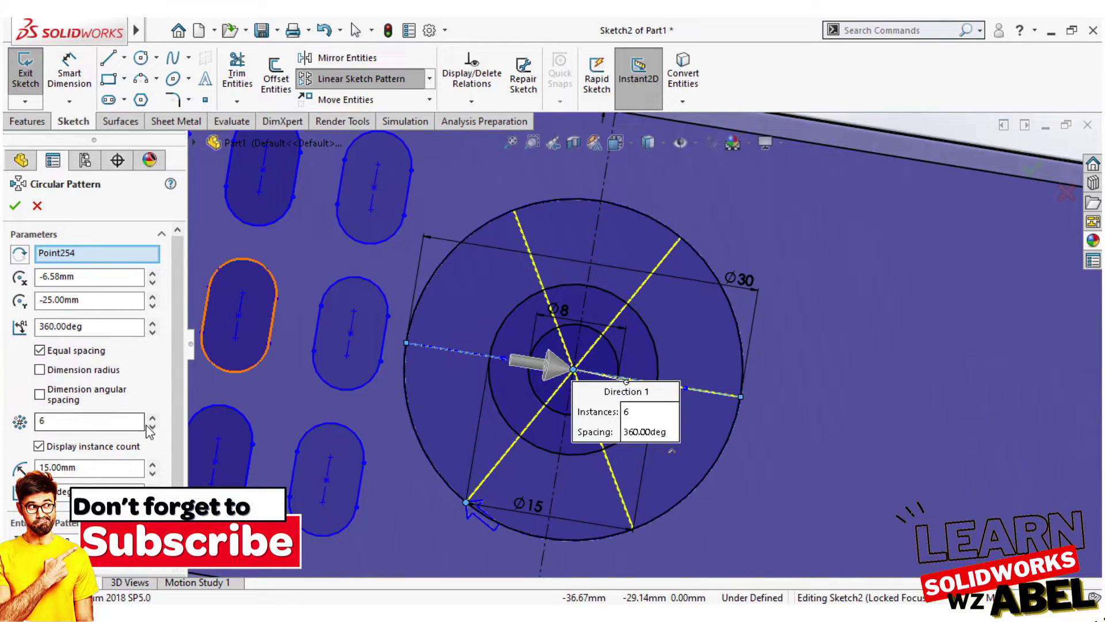
pyautogui.click(152, 418)
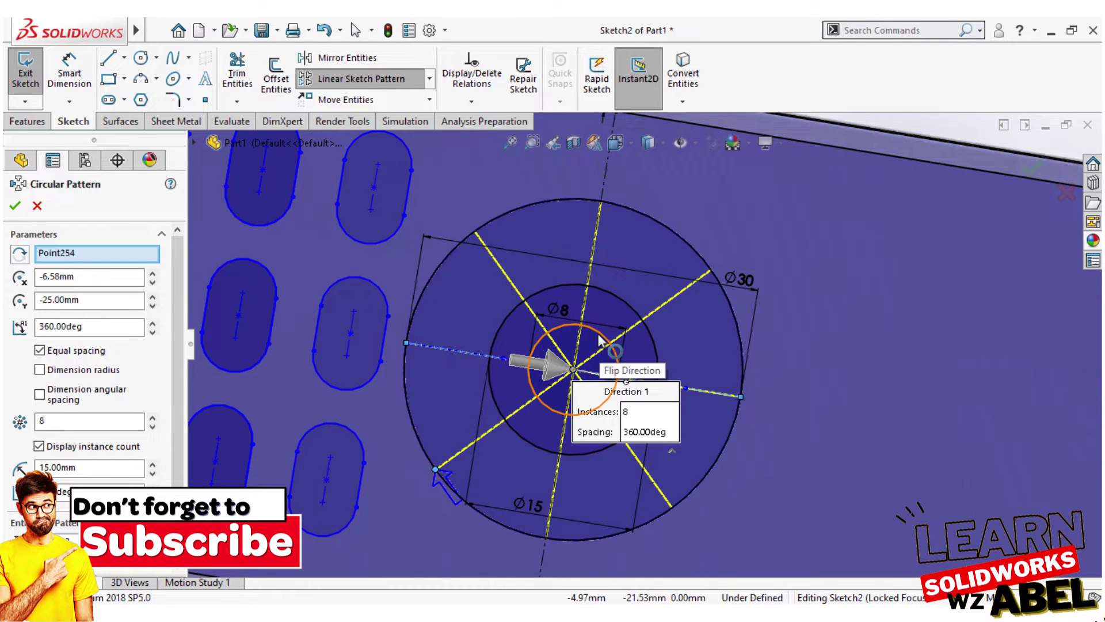
pyautogui.scroll(-1, 576, 345)
pyautogui.click(36, 206)
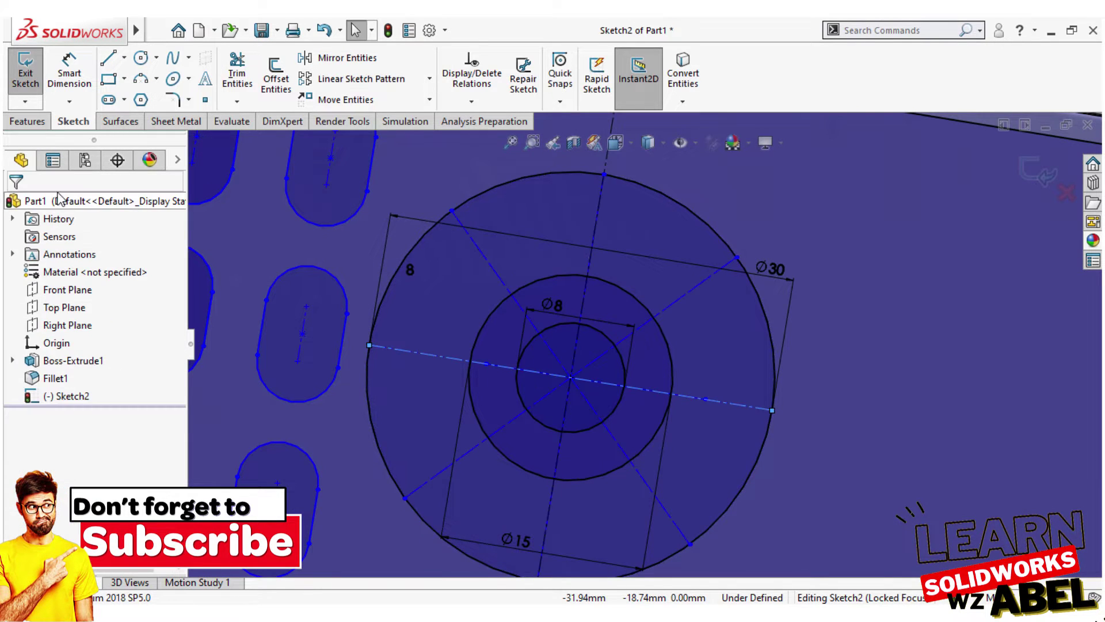
# Trim the centerline pieces near the top and inside the Ø8 ring.
pyautogui.scroll(-1, 619, 391)
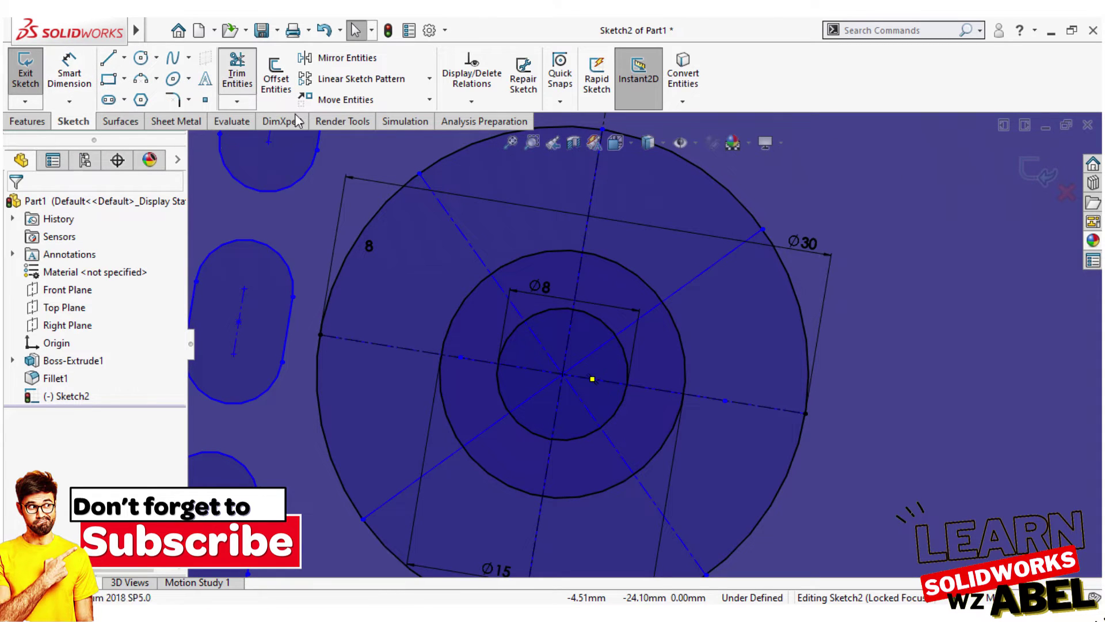
pyautogui.click(237, 75)
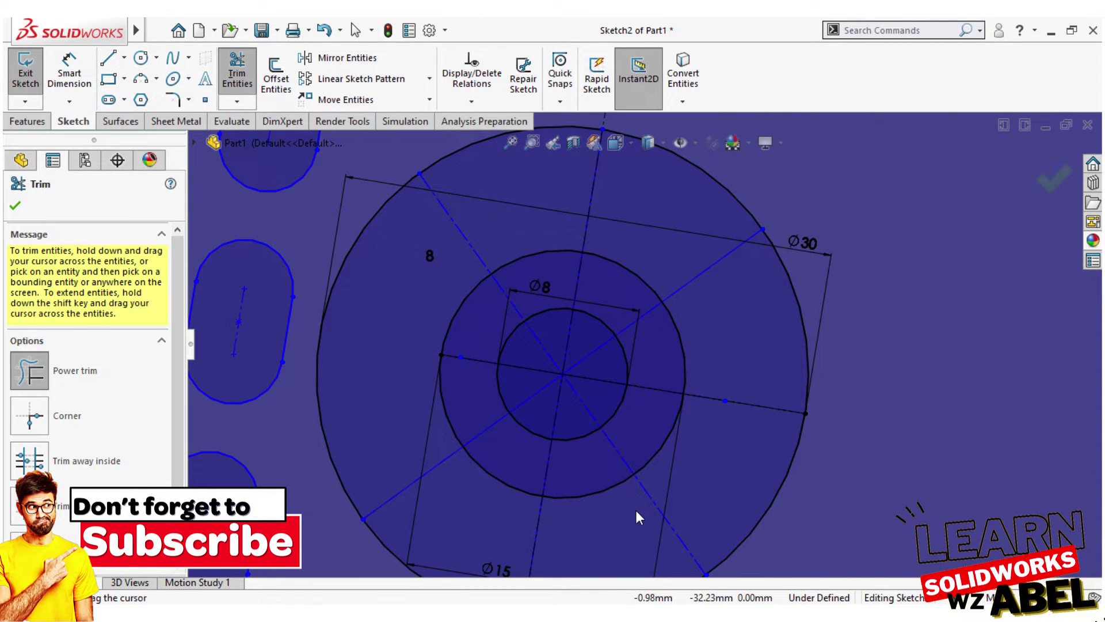
pyautogui.click(604, 226)
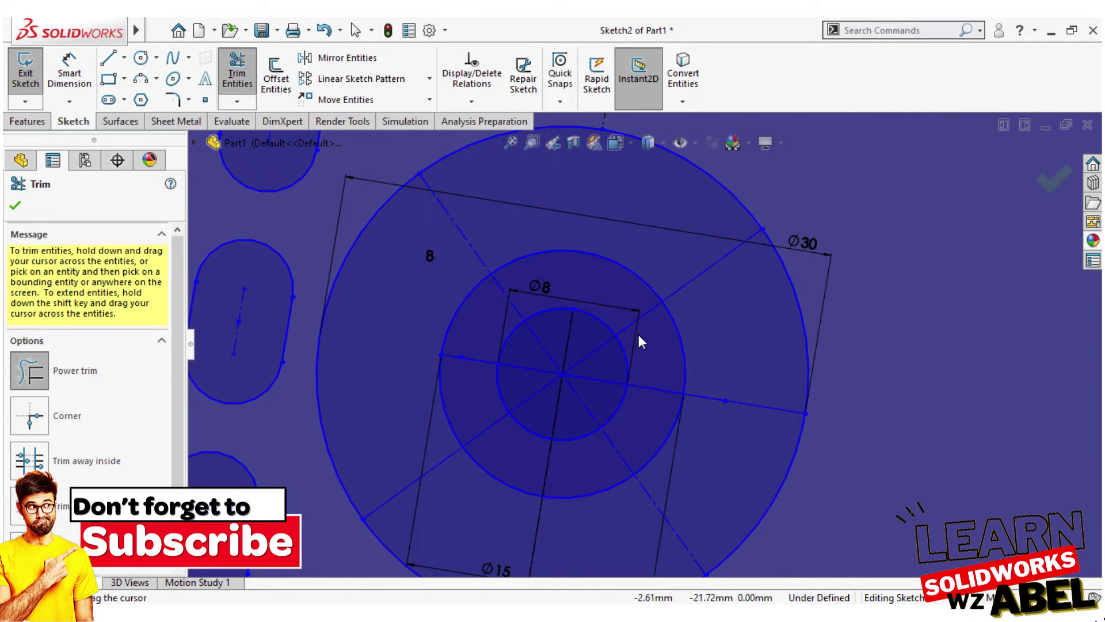
pyautogui.scroll(2, 580, 444)
pyautogui.moveTo(546, 487); pyautogui.dragTo(572, 486)
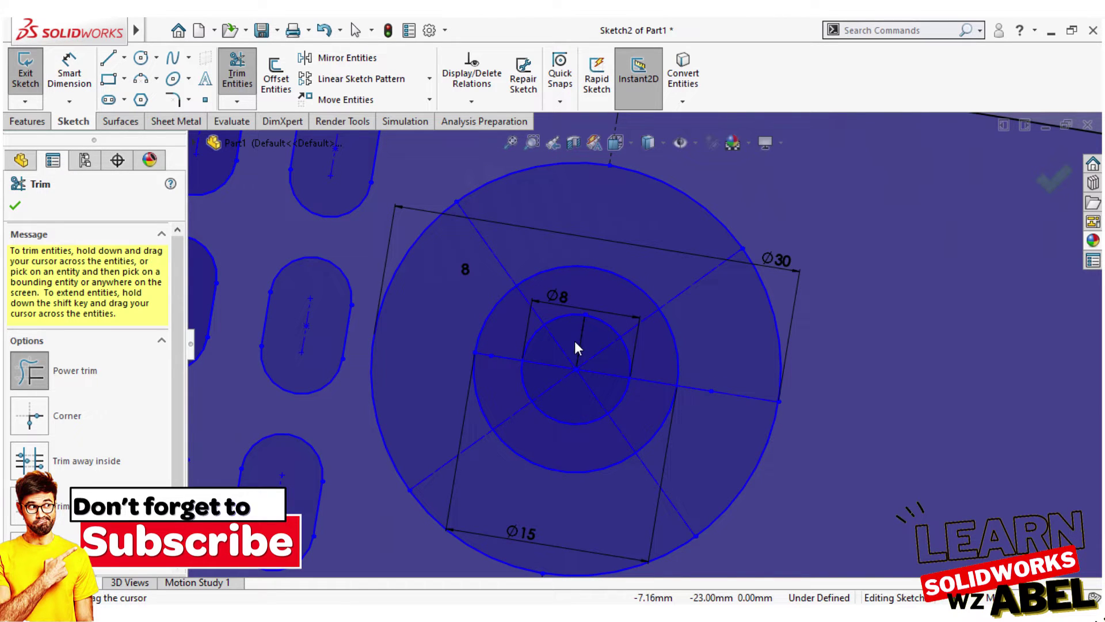
pyautogui.moveTo(579, 348); pyautogui.dragTo(595, 341)
# Trim the remaining centerline pieces inside the Ø15 ring and beyond the outer ring.
pyautogui.scroll(-2, 595, 341)
pyautogui.scroll(-1, 575, 380)
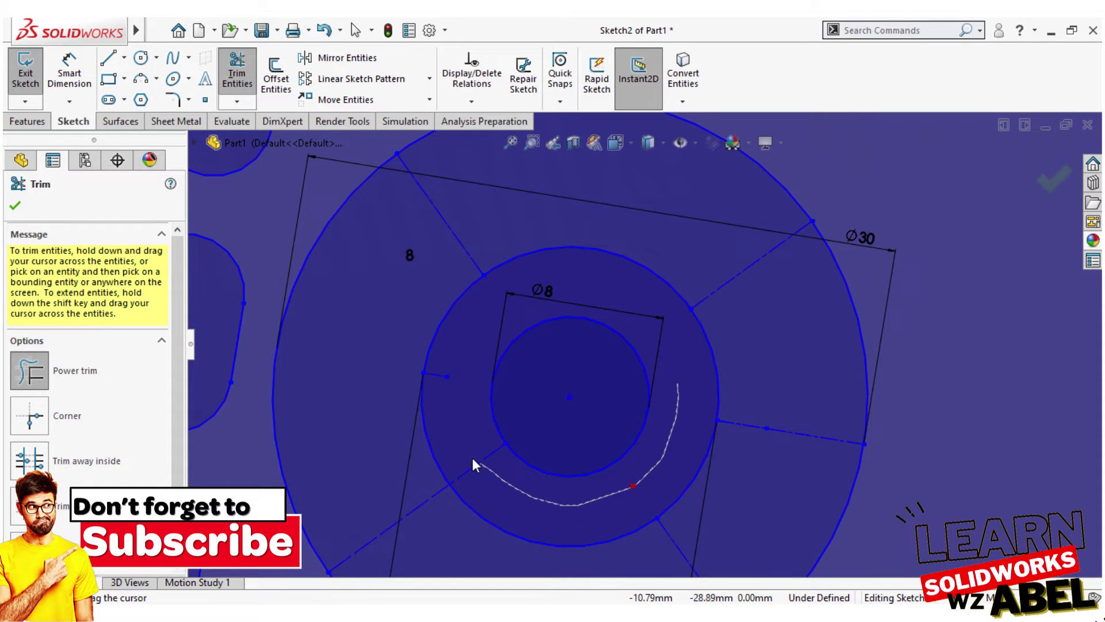
pyautogui.moveTo(472, 459); pyautogui.dragTo(446, 410)
pyautogui.scroll(1, 621, 457)
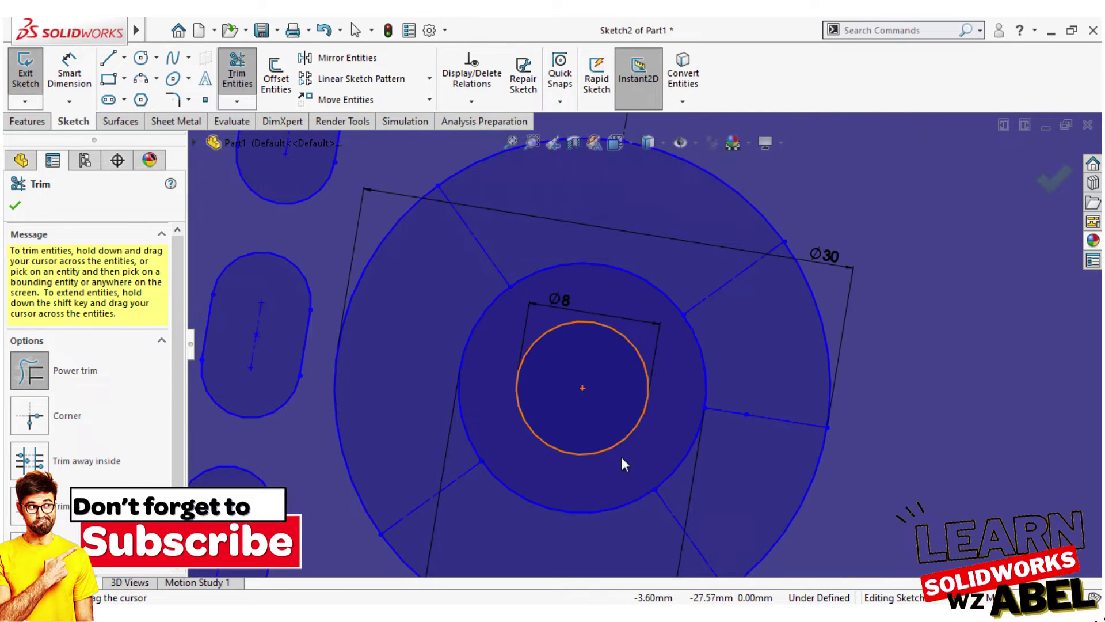
pyautogui.moveTo(758, 431); pyautogui.dragTo(775, 392)
pyautogui.scroll(1, 564, 341)
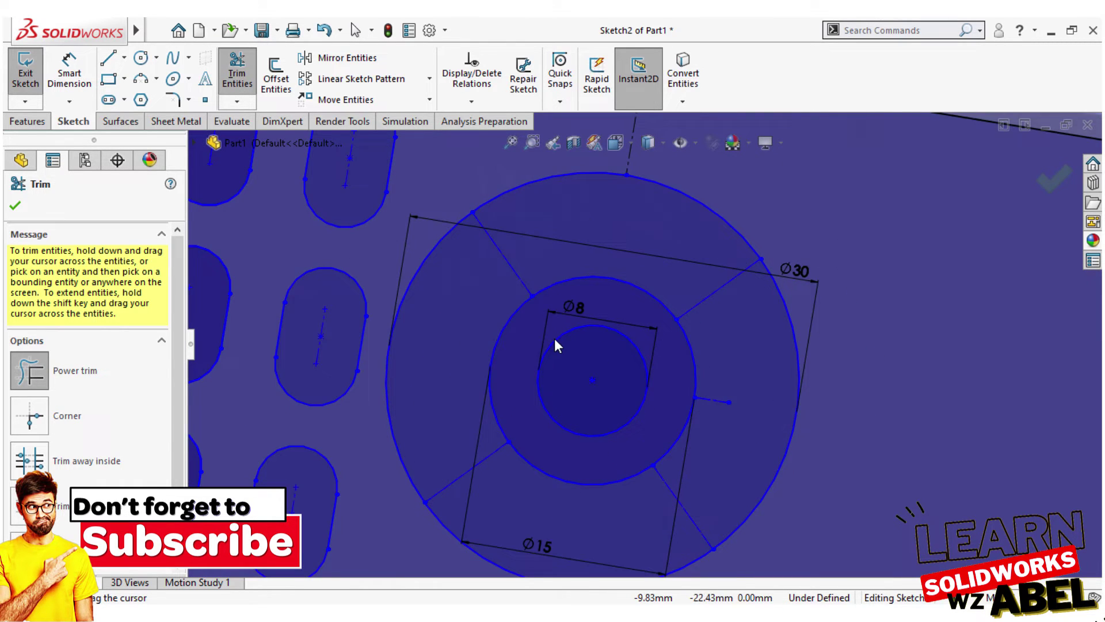
pyautogui.scroll(1, 555, 338)
# Offset a spoke line 1.50 mm to both sides.
pyautogui.click(276, 79)
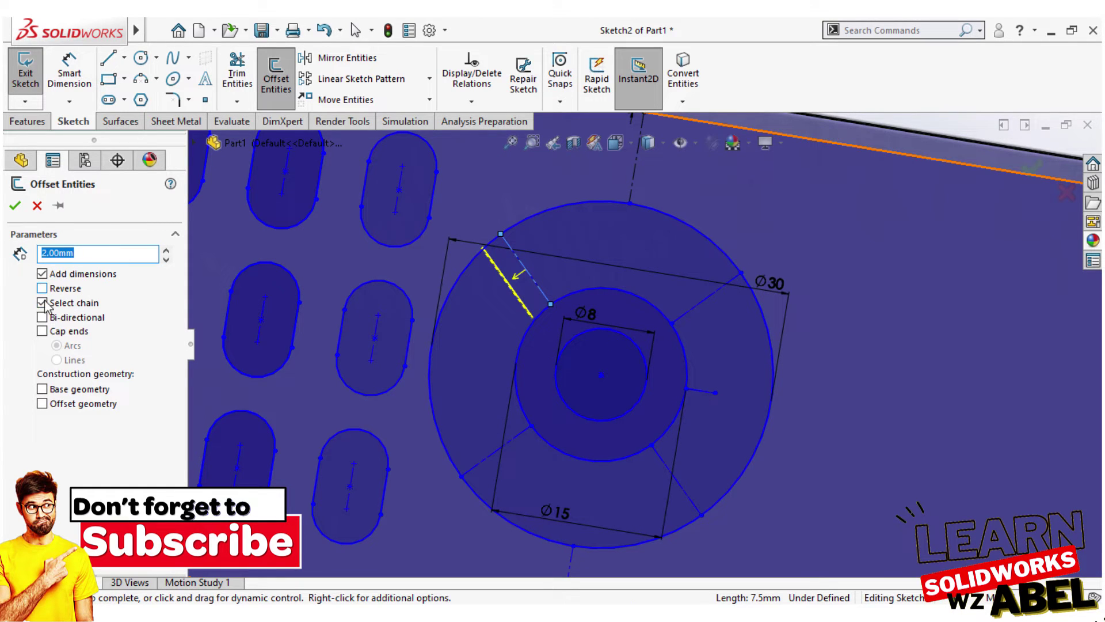
pyautogui.click(42, 317)
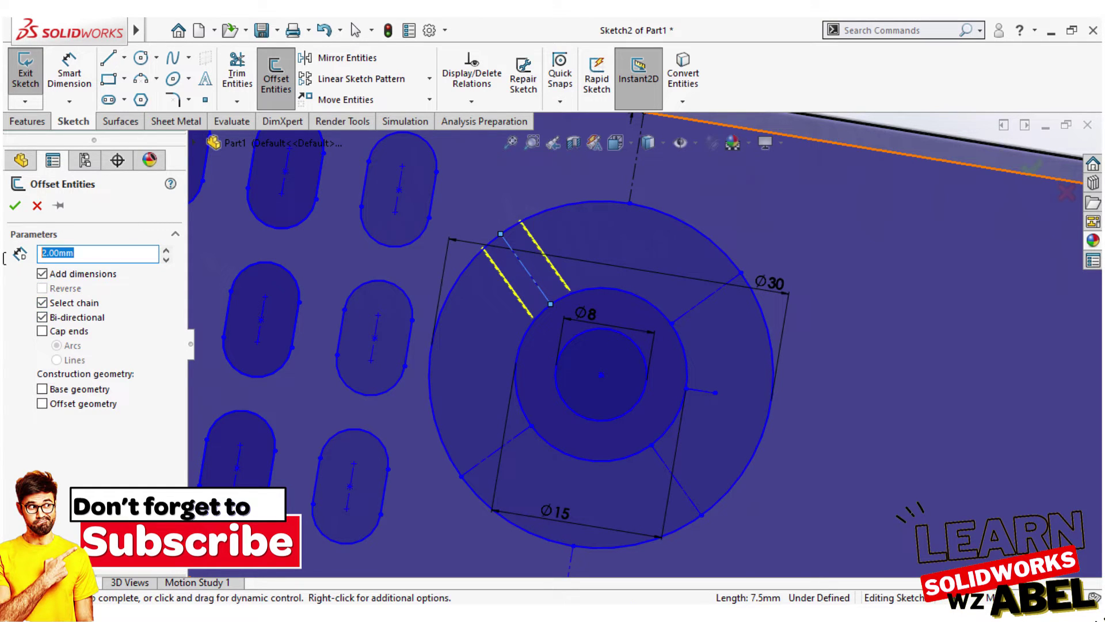
pyautogui.write('1.5')
pyautogui.press('Return')
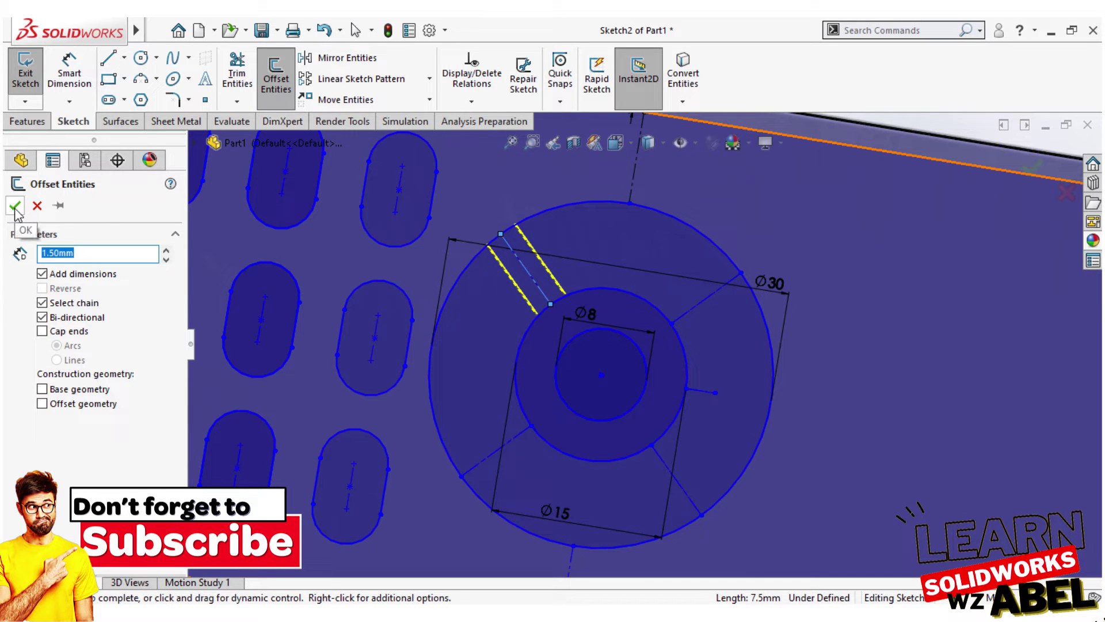
pyautogui.click(15, 211)
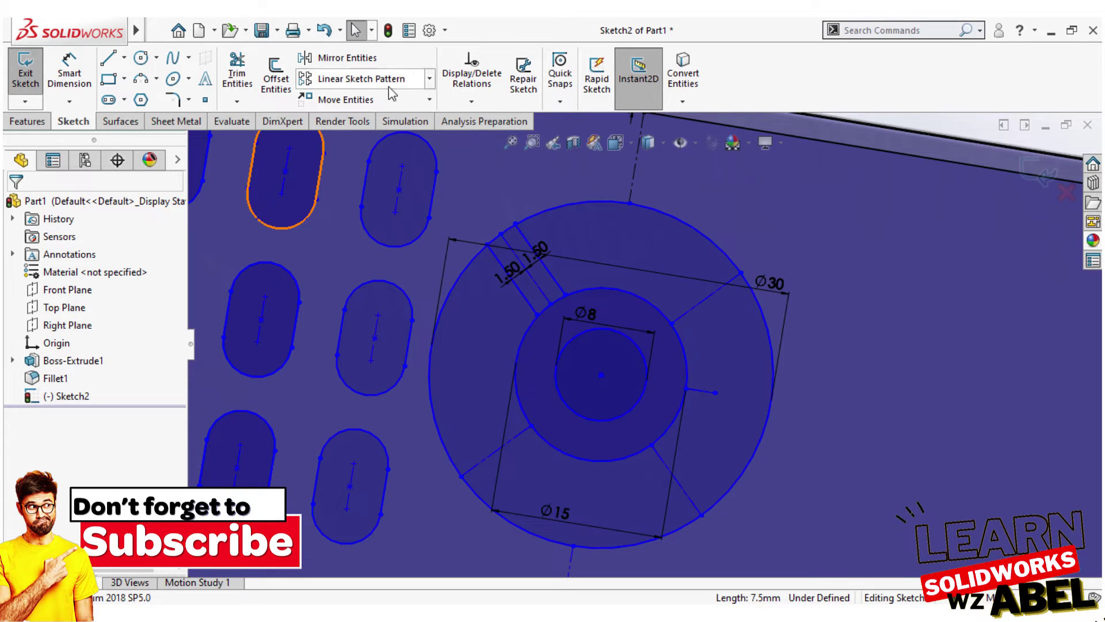
# Circularly pattern both offset lines 4 times about the rings' centre.
pyautogui.click(429, 79)
pyautogui.click(392, 116)
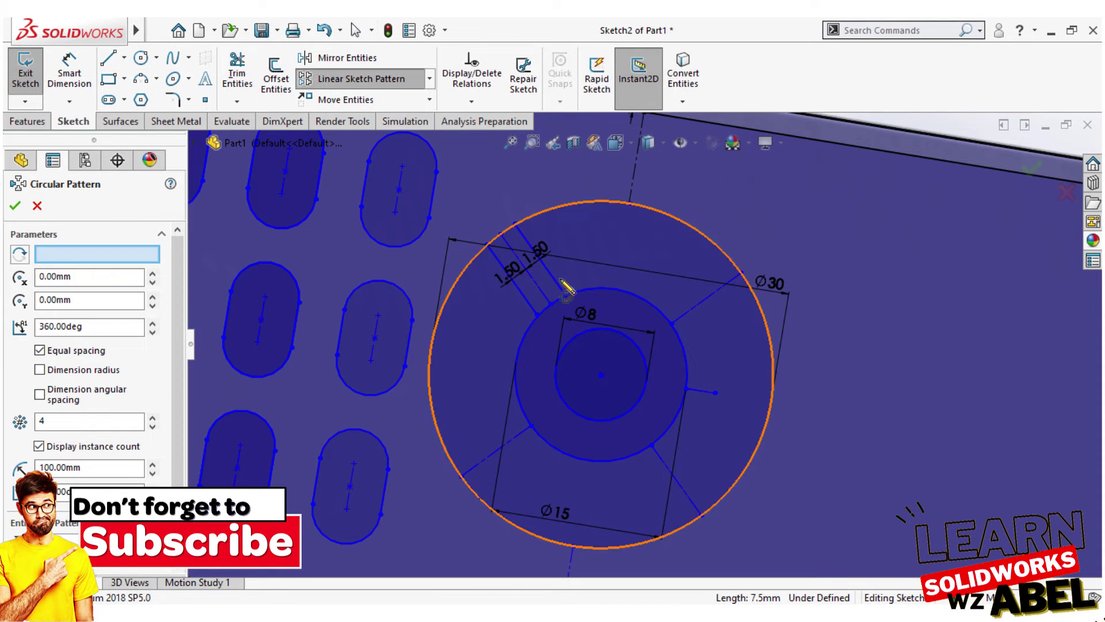
pyautogui.click(601, 374)
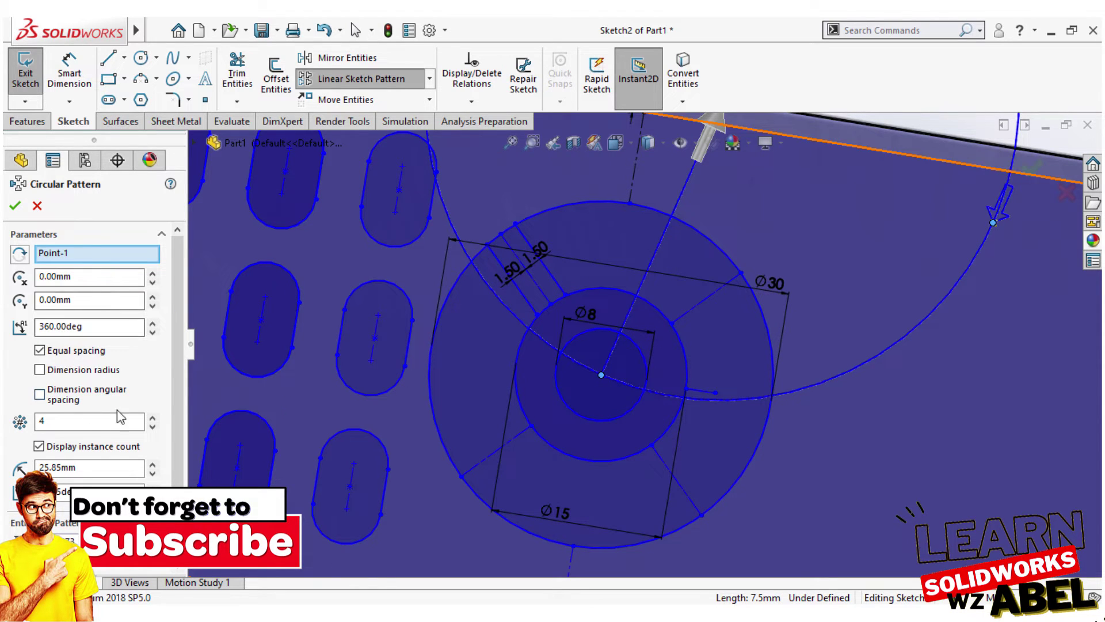
pyautogui.rightClick(106, 254)
pyautogui.click(178, 264)
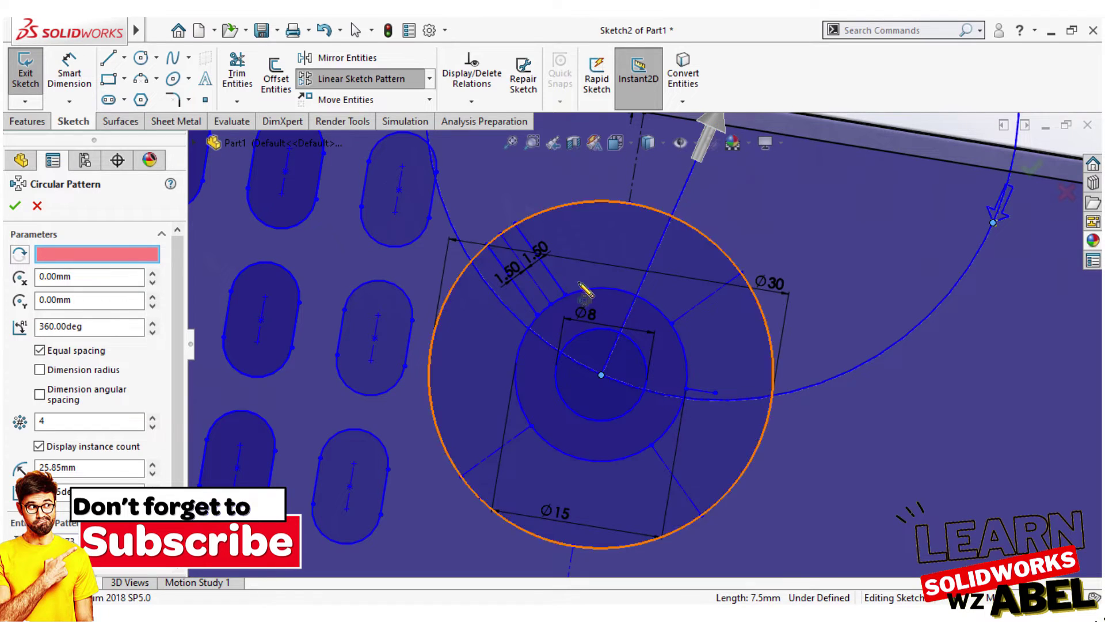
pyautogui.click(601, 375)
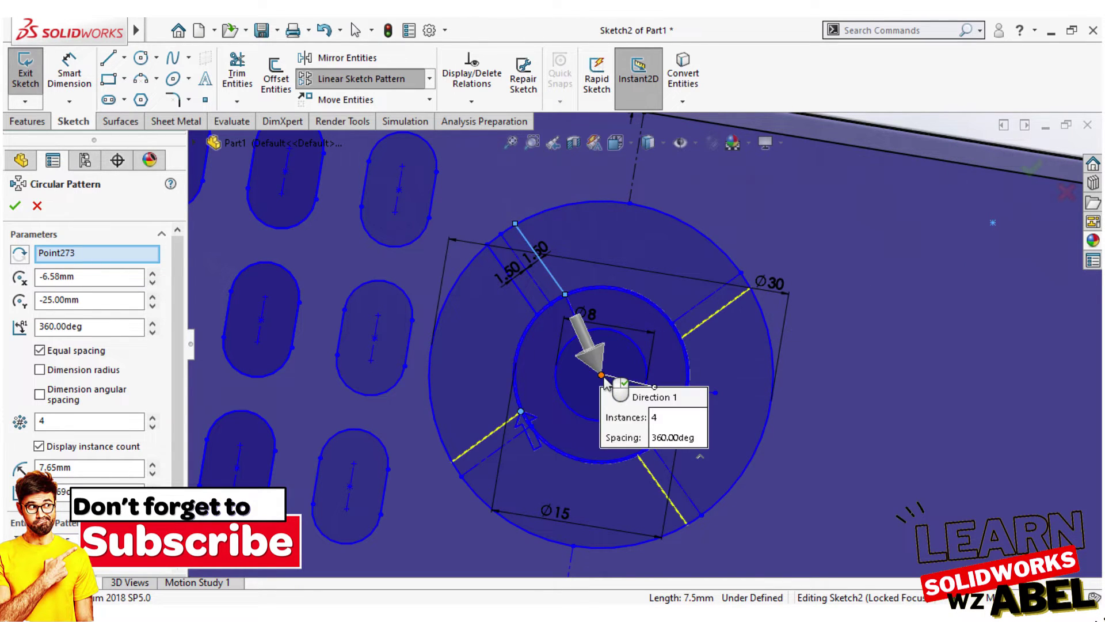
pyautogui.click(507, 271)
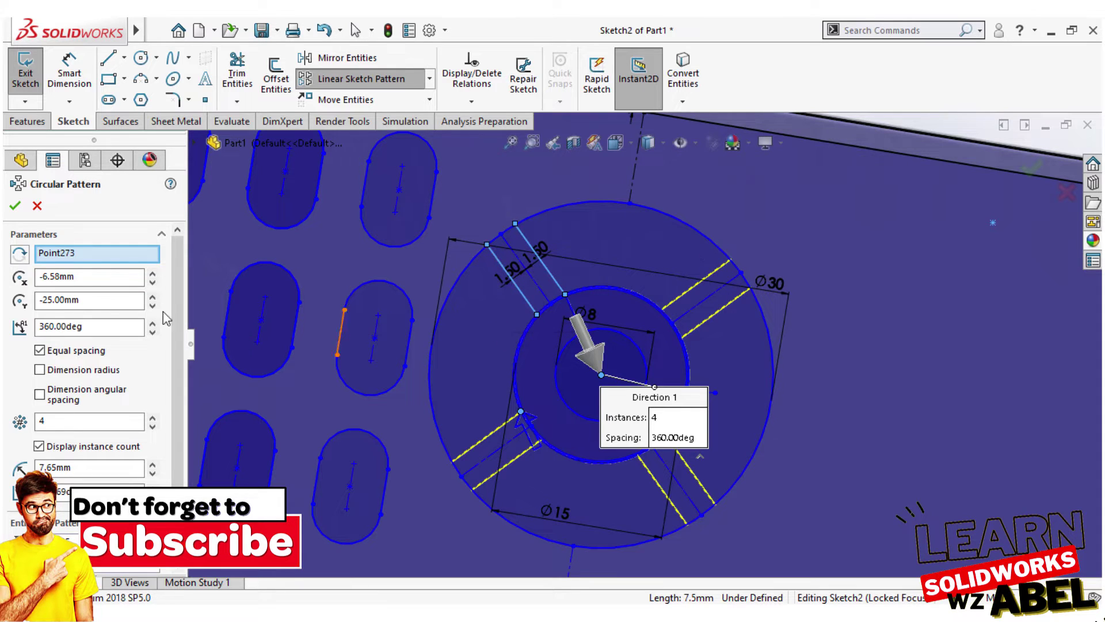
pyautogui.click(15, 206)
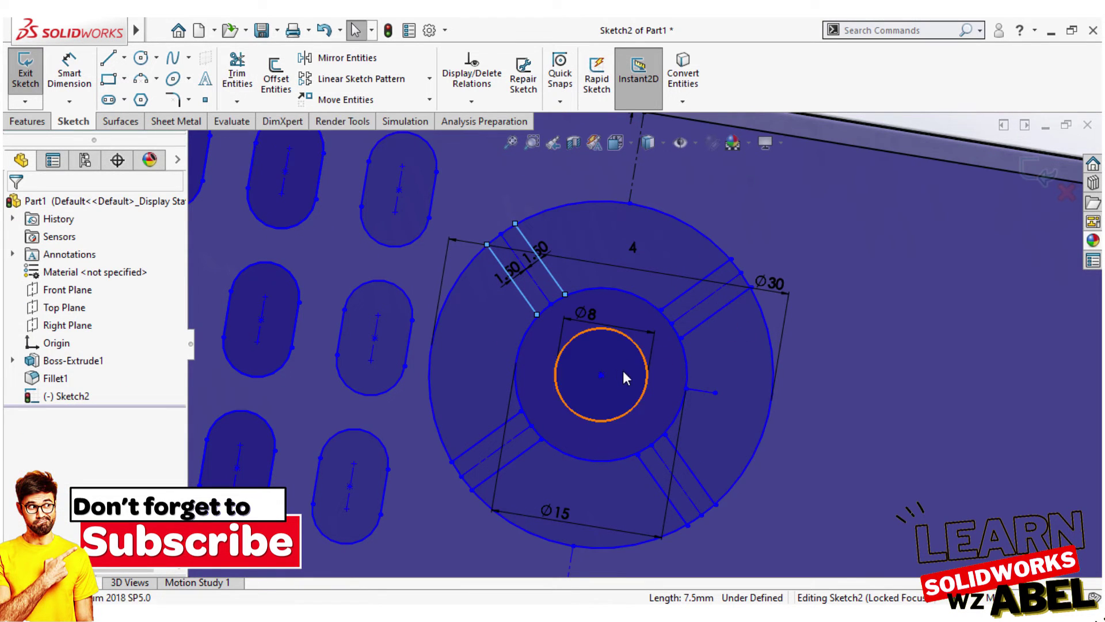
# Power-trim the Ø15 and Ø30 arcs and leftover segments between the spoke lines.
pyautogui.click(237, 72)
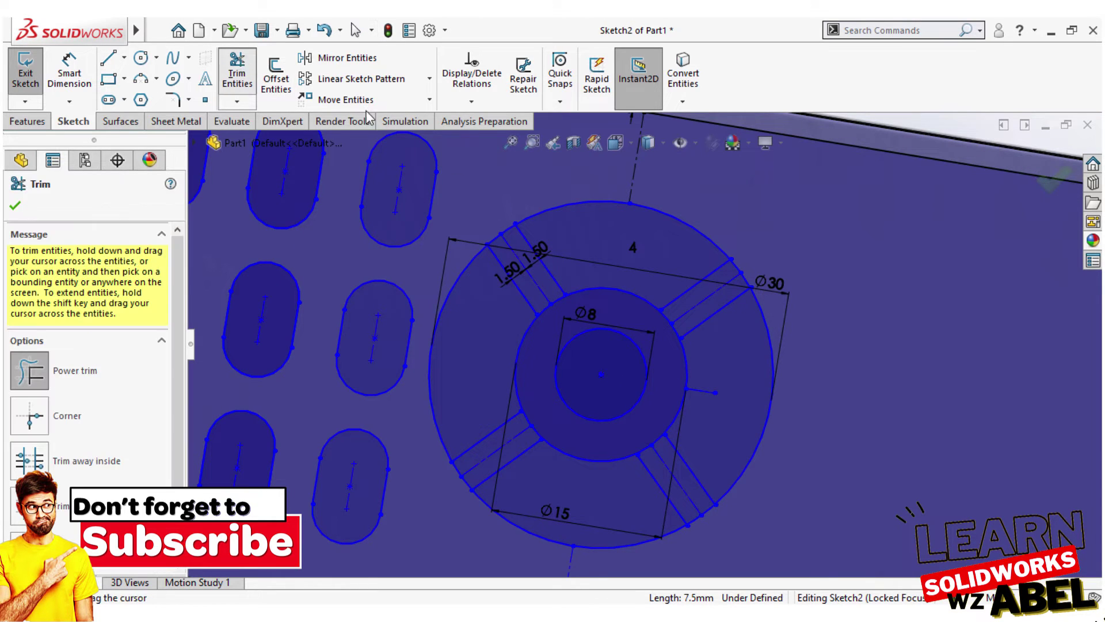
pyautogui.moveTo(494, 208)
pyautogui.mouseDown()
pyautogui.moveTo(551, 315)
pyautogui.moveTo(540, 291)
pyautogui.mouseUp()
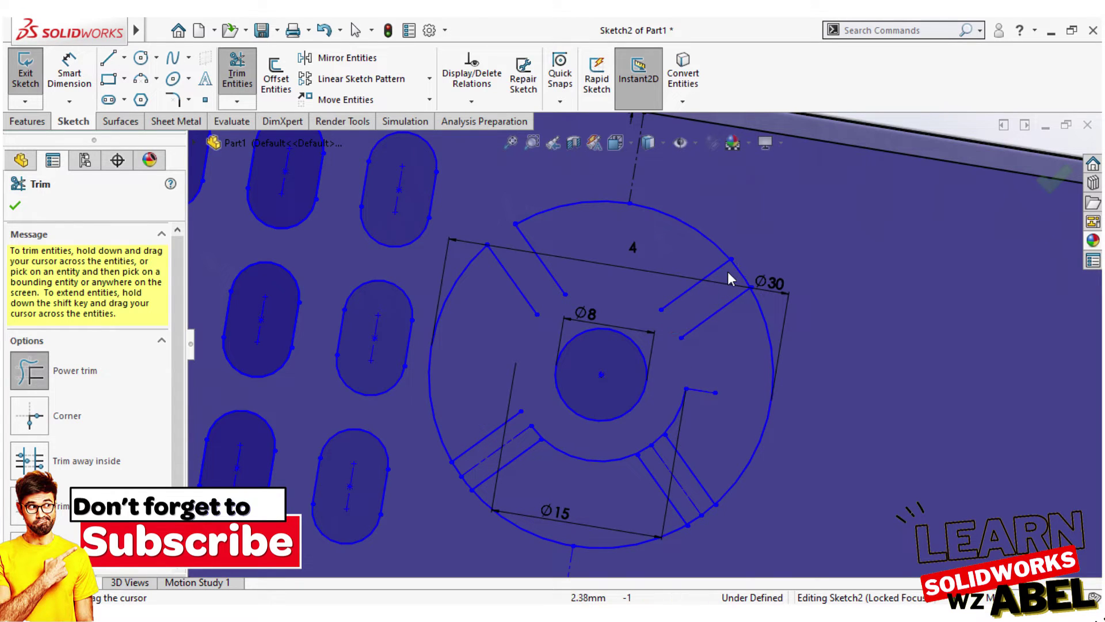
pyautogui.moveTo(682, 310); pyautogui.dragTo(746, 265)
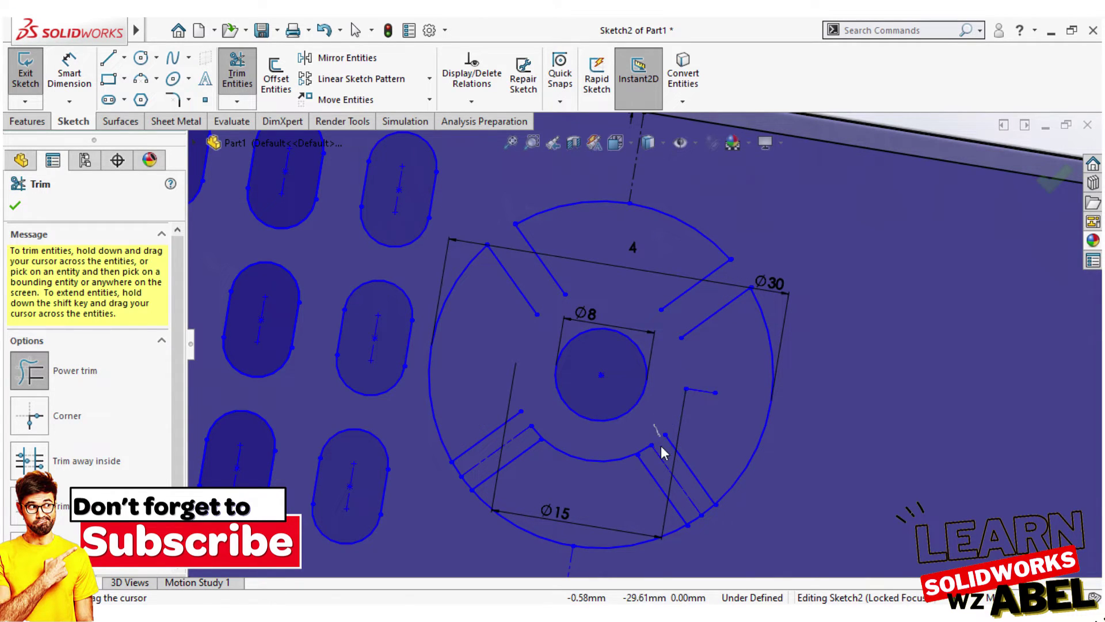
pyautogui.moveTo(662, 452); pyautogui.dragTo(639, 449)
pyautogui.moveTo(713, 531); pyautogui.dragTo(699, 518)
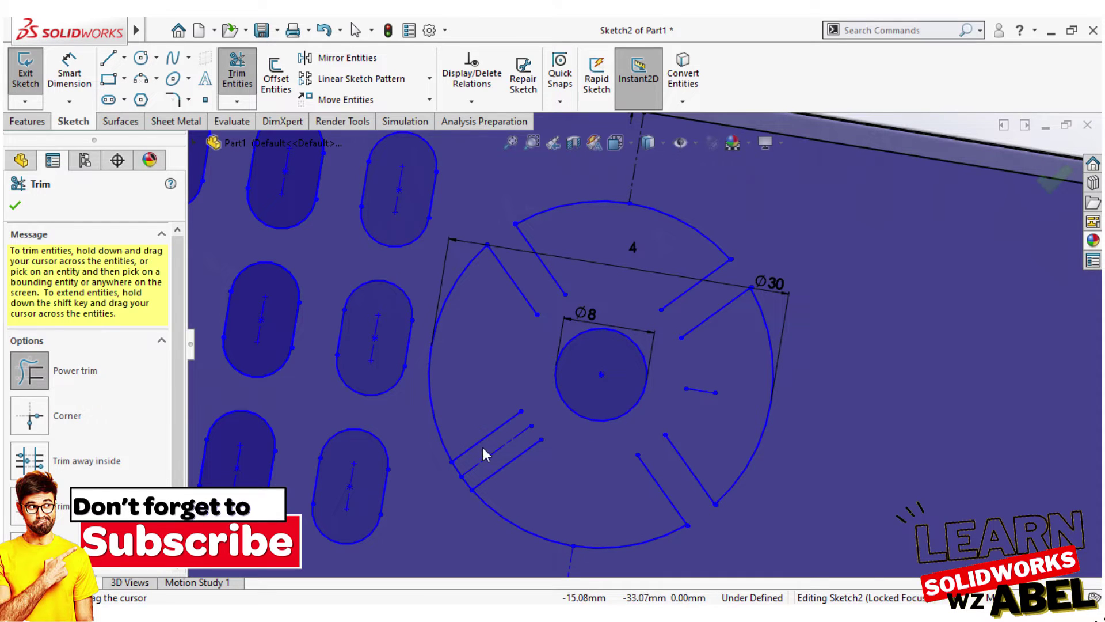
pyautogui.moveTo(482, 447); pyautogui.dragTo(481, 474)
pyautogui.moveTo(697, 380); pyautogui.dragTo(696, 418)
# Draw a new circle centred on the Ø8 hole around the hub.
pyautogui.click(141, 57)
pyautogui.click(600, 374)
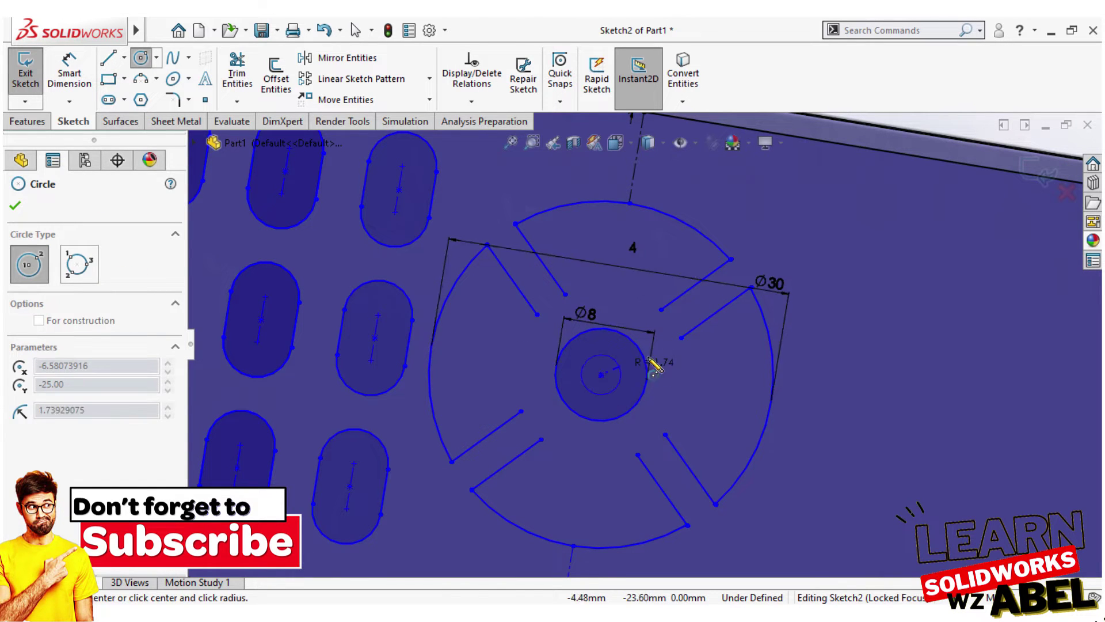
pyautogui.click(681, 339)
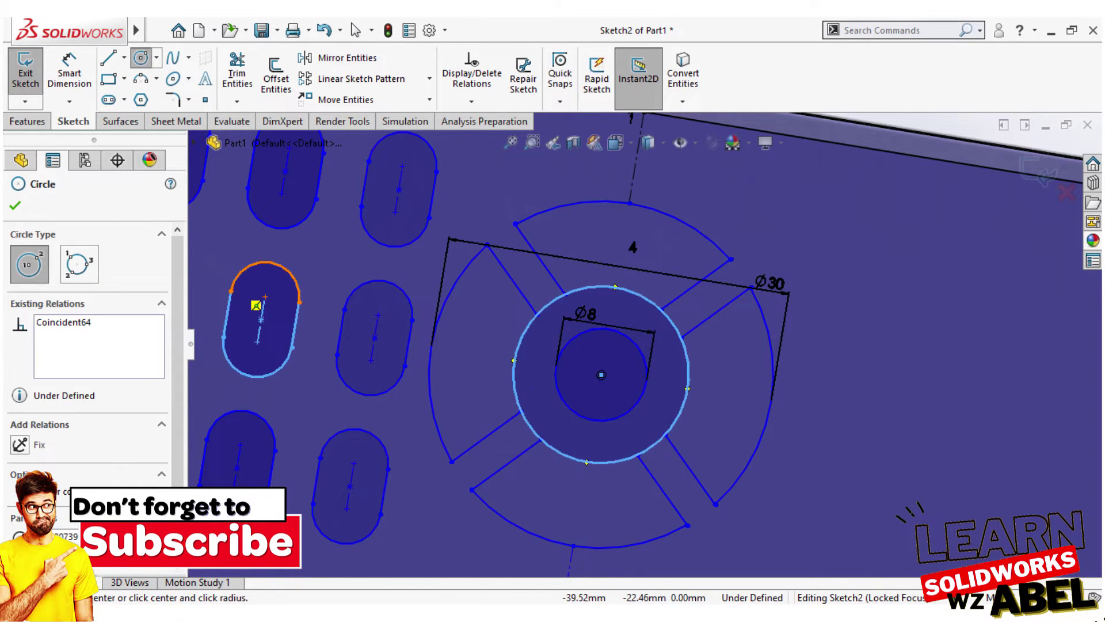
pyautogui.press('Escape')
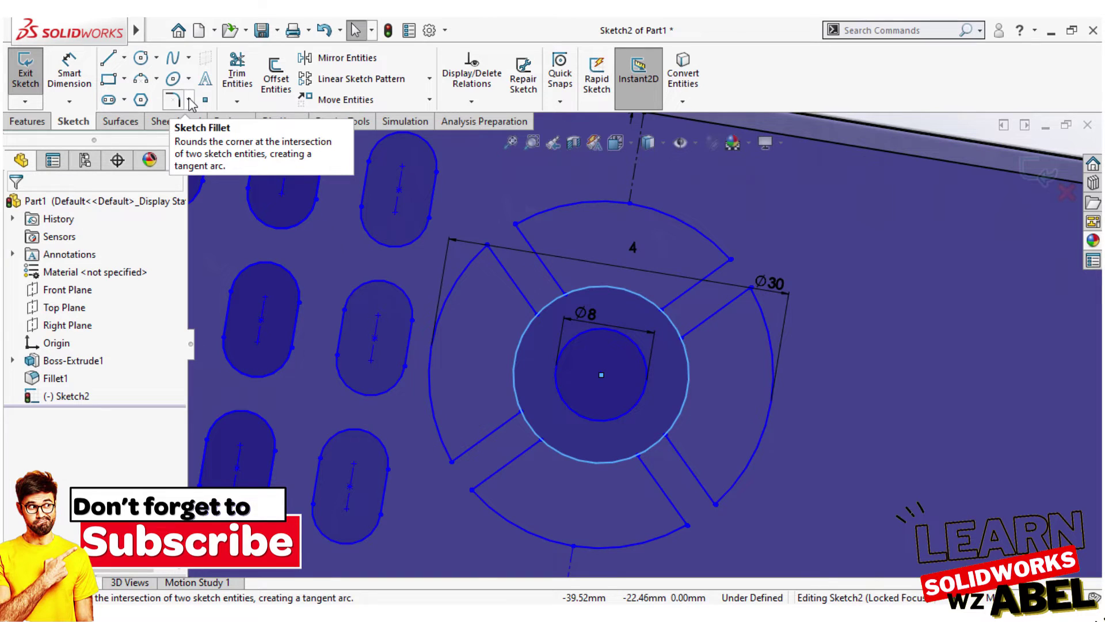
pyautogui.click(237, 73)
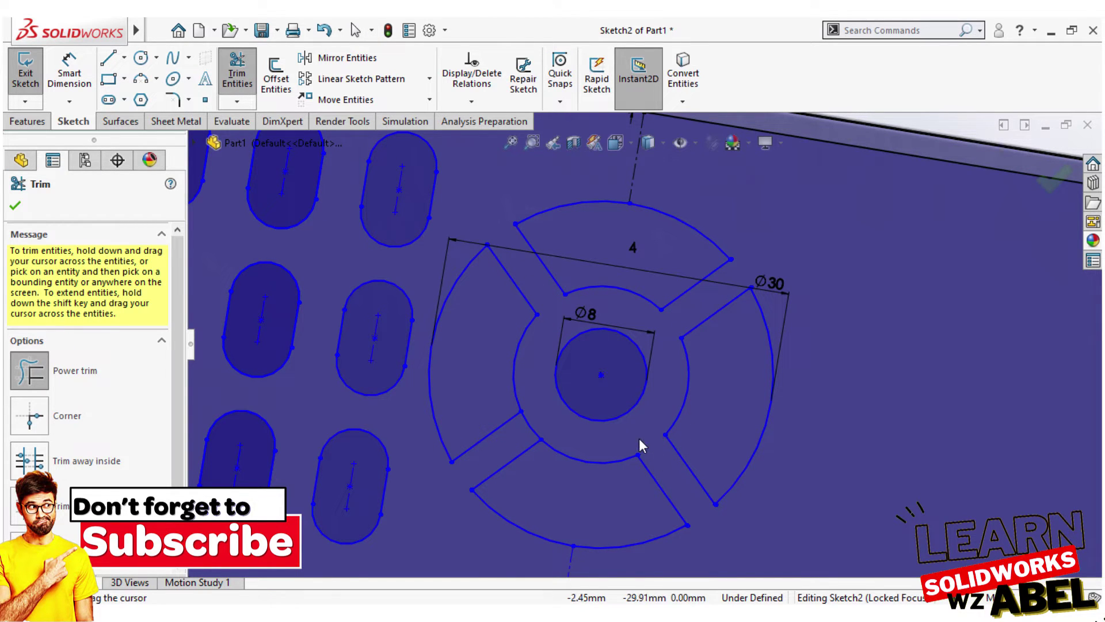
pyautogui.moveTo(568, 418); pyautogui.dragTo(599, 414, button='middle')
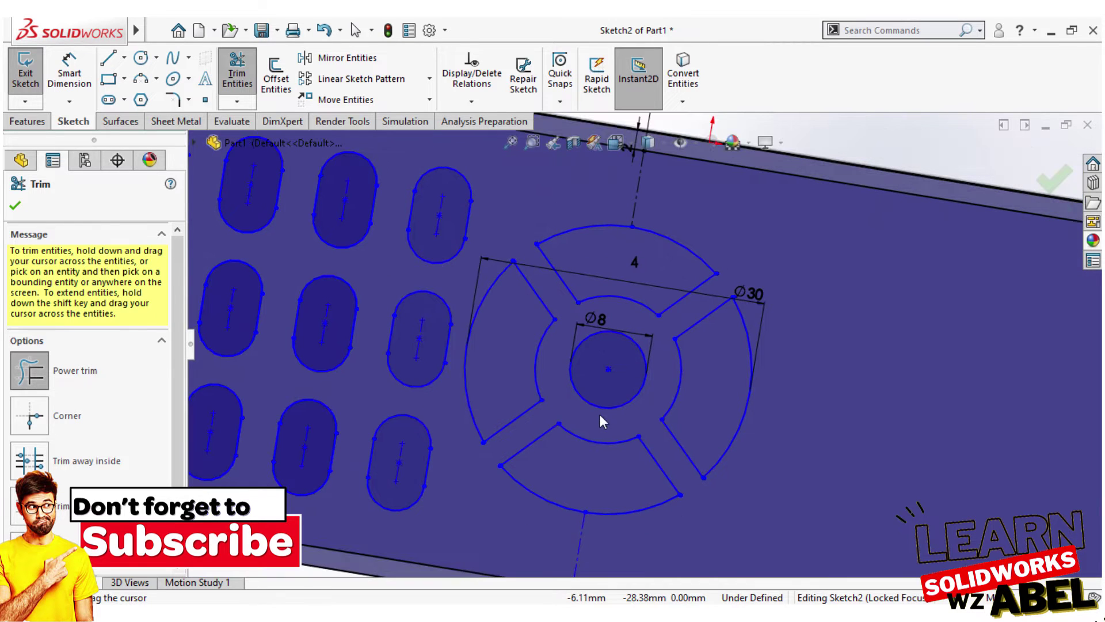
# Draw a straight slot below the wheel near the plate's lower edge.
pyautogui.scroll(-5, 734, 375)
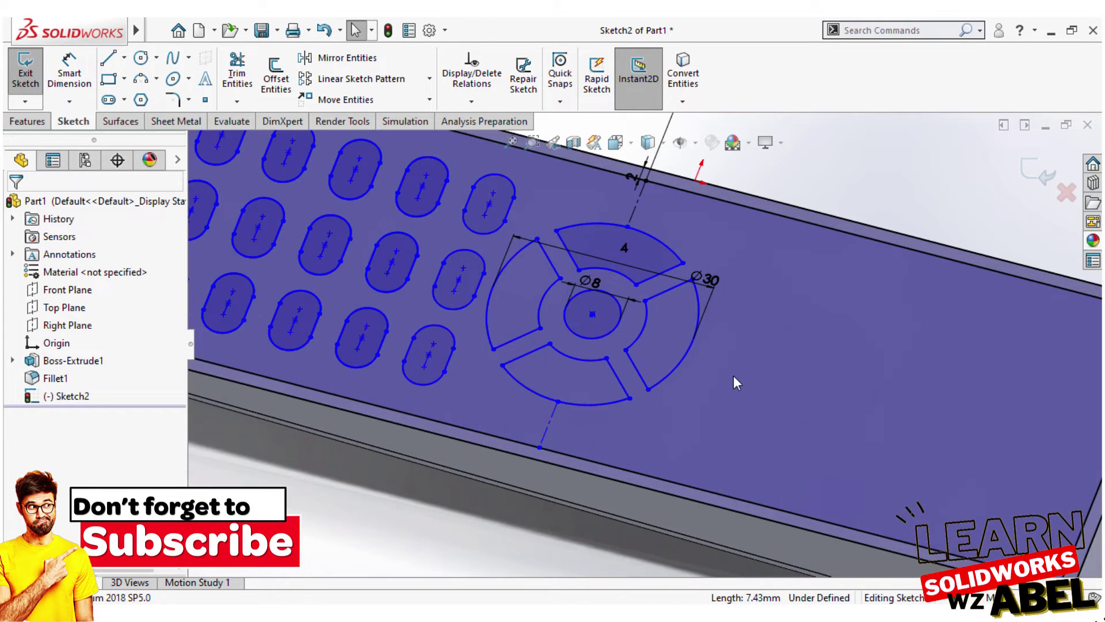
pyautogui.moveTo(733, 375); pyautogui.dragTo(740, 436, button='middle')
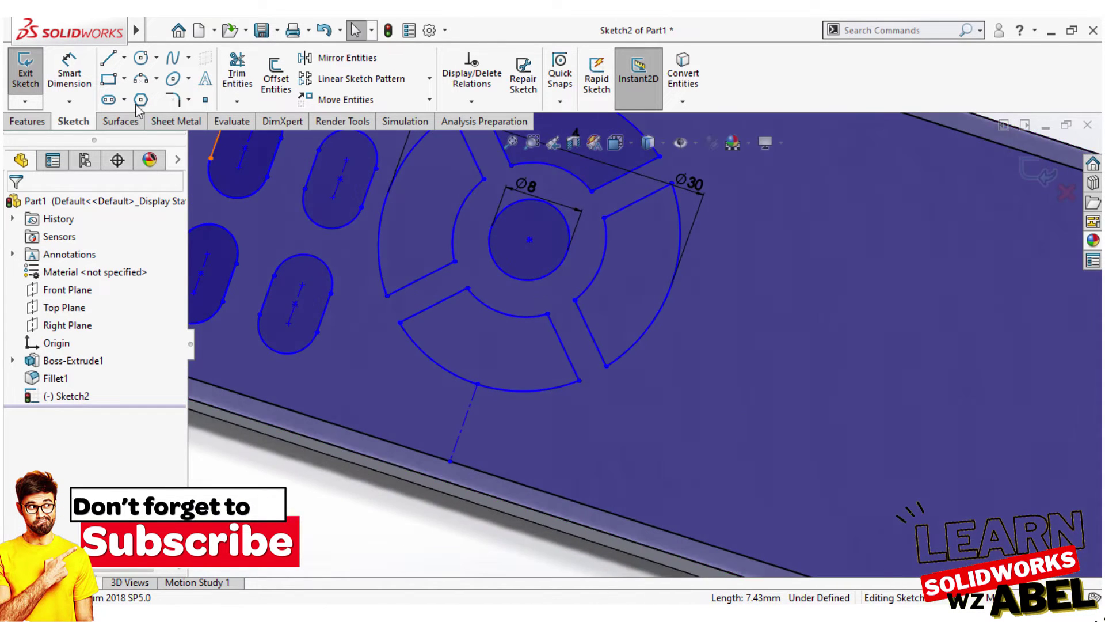
pyautogui.click(108, 99)
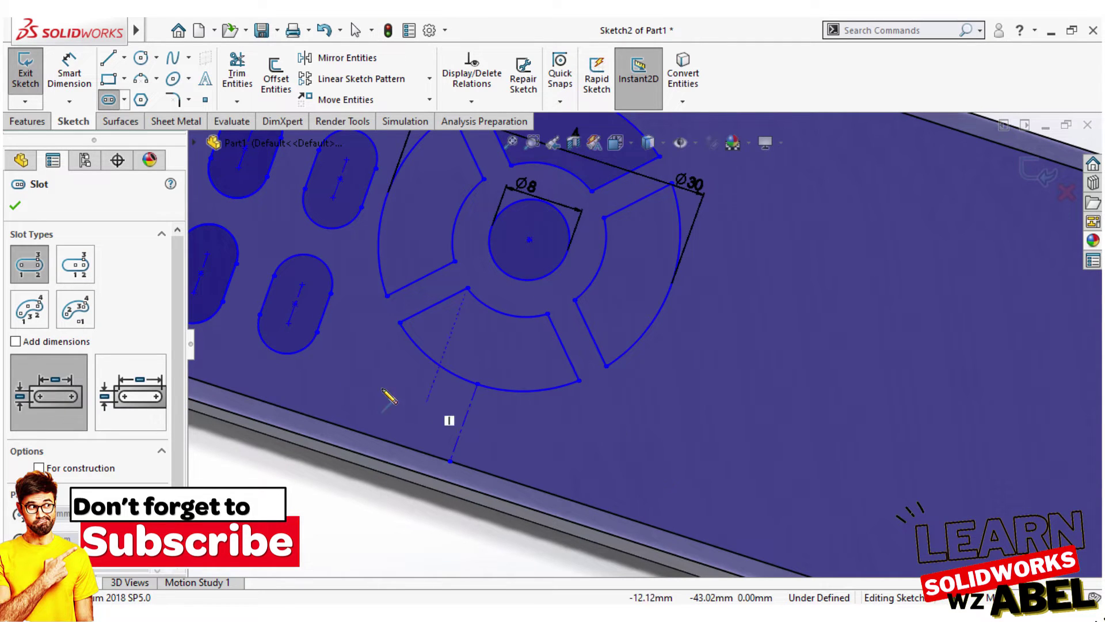
pyautogui.click(694, 472)
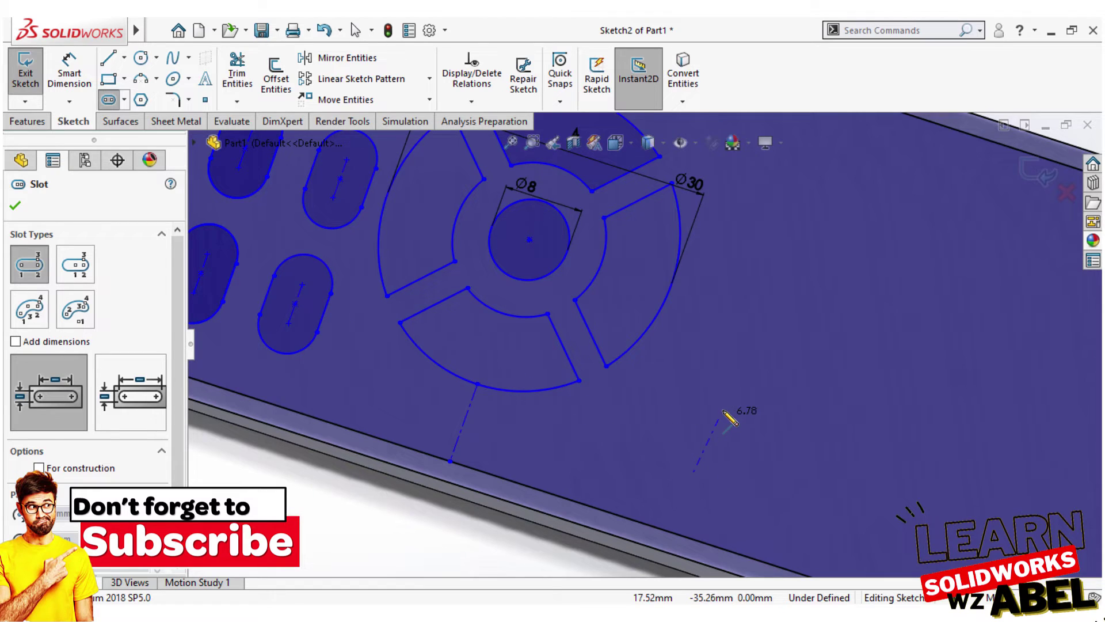
pyautogui.click(715, 411)
pyautogui.click(736, 429)
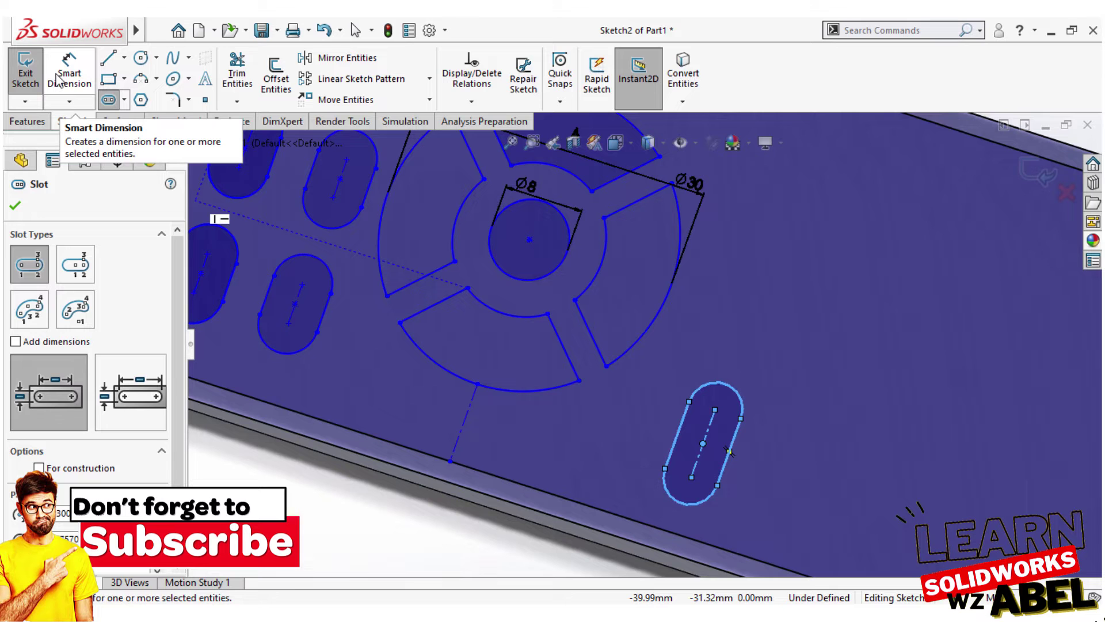
# Dimension the slot's end radius to R2.
pyautogui.scroll(-2, 777, 461)
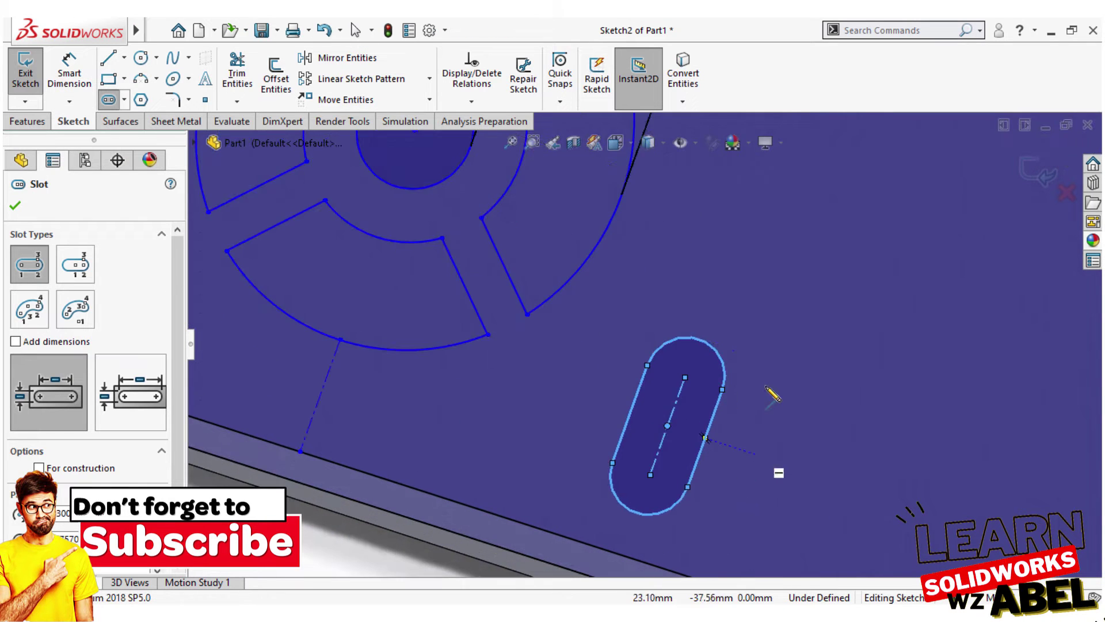
pyautogui.scroll(-2, 774, 411)
pyautogui.press('d')
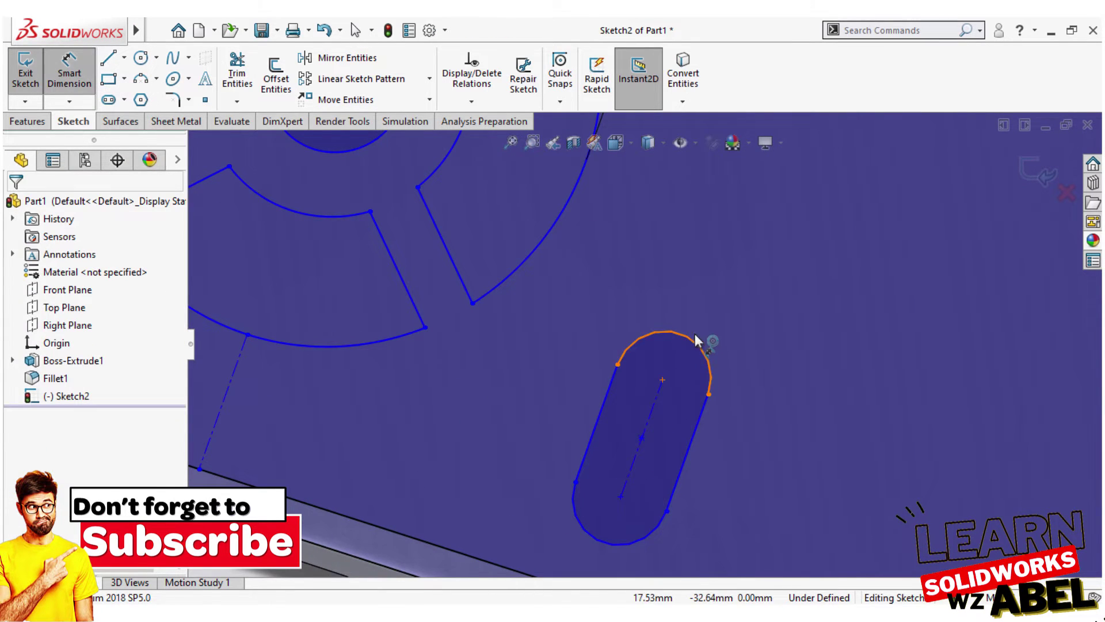
pyautogui.click(698, 346)
pyautogui.click(722, 323)
pyautogui.write('4')
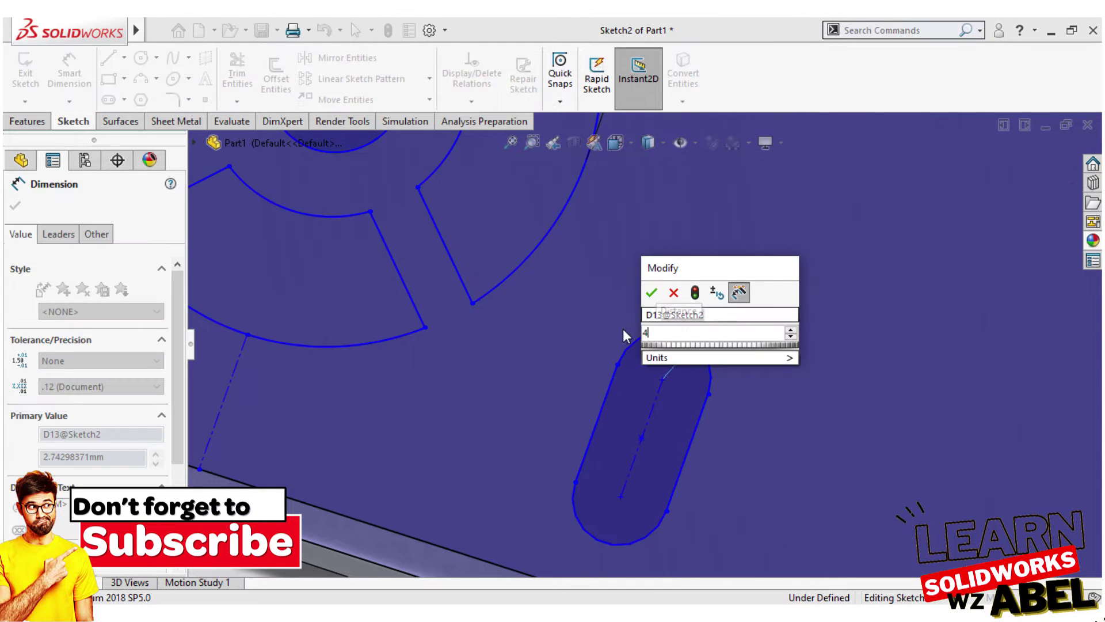
pyautogui.click(652, 292)
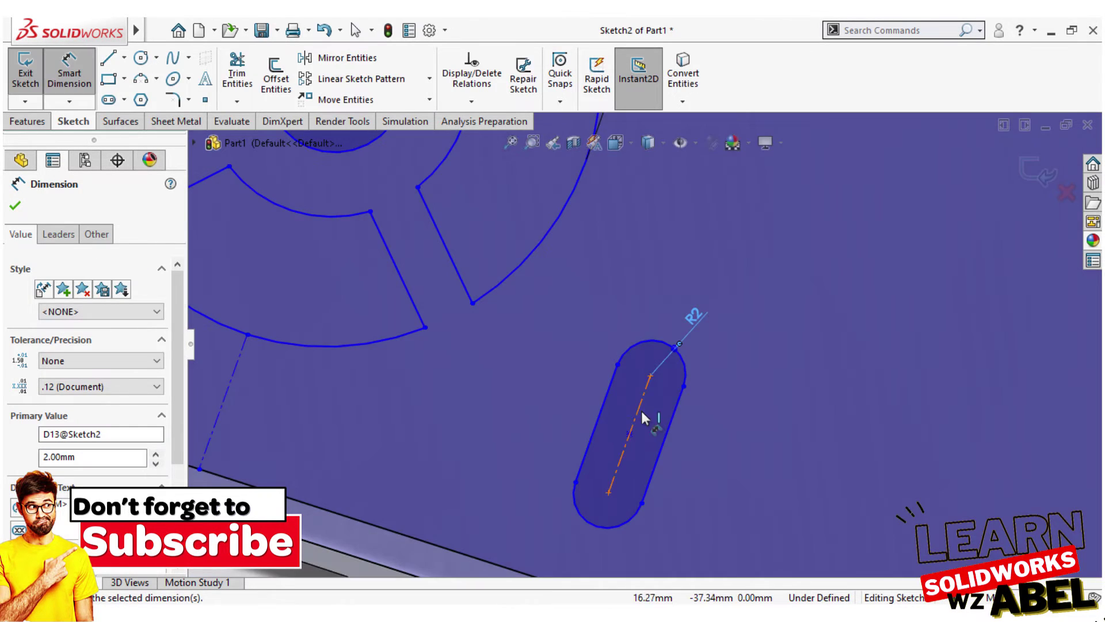
# Set the slot's centre length to 4.
pyautogui.click(677, 435)
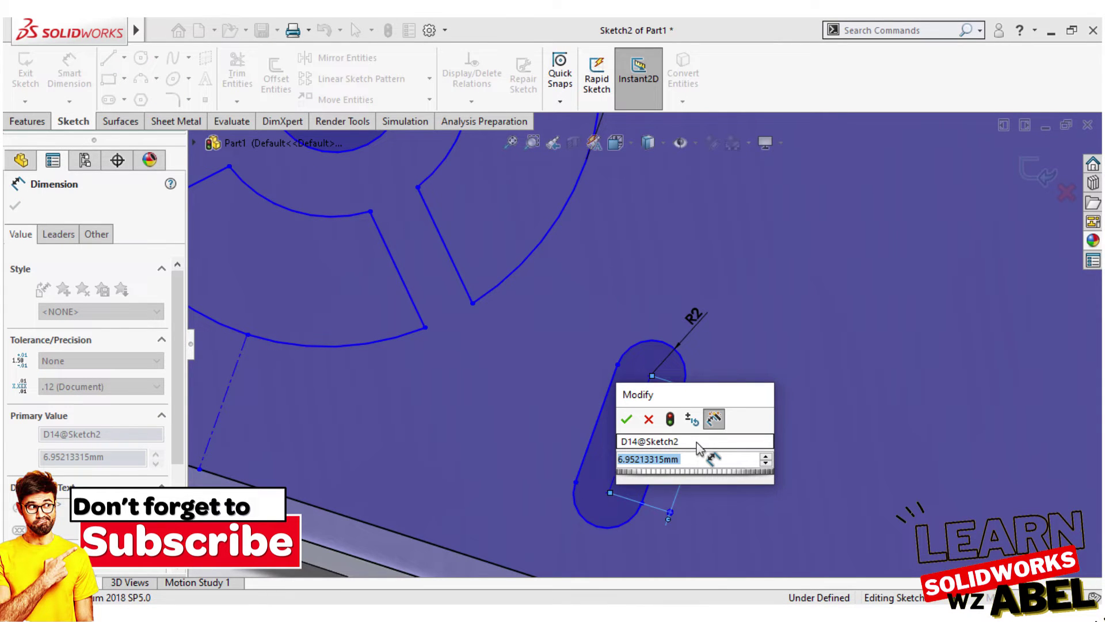
pyautogui.write('2')
pyautogui.click(627, 418)
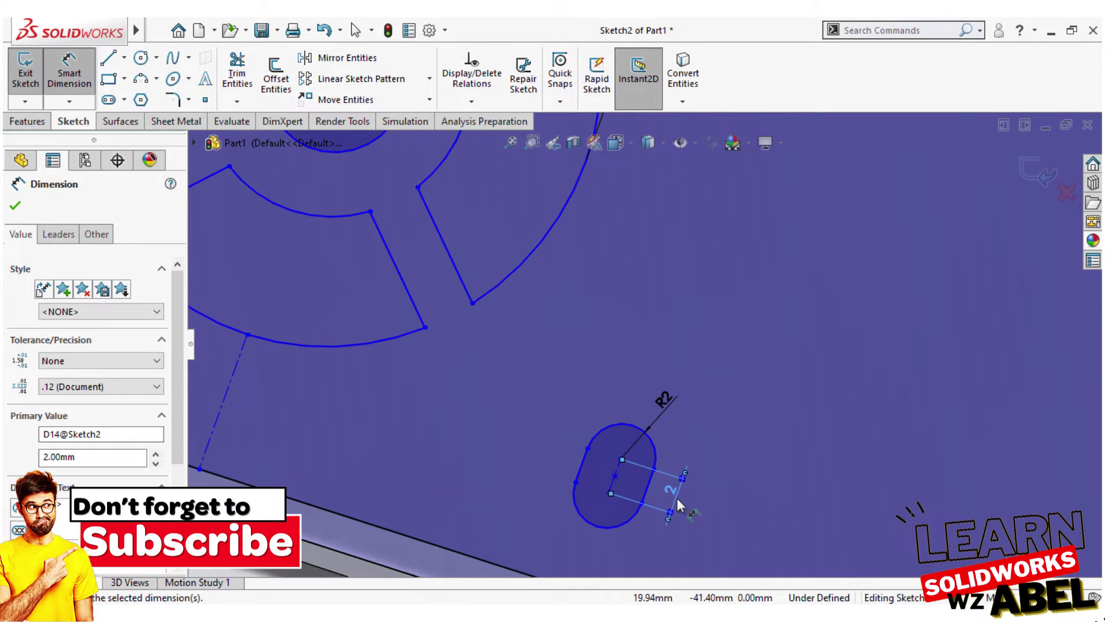
pyautogui.doubleClick(675, 494)
pyautogui.write('4')
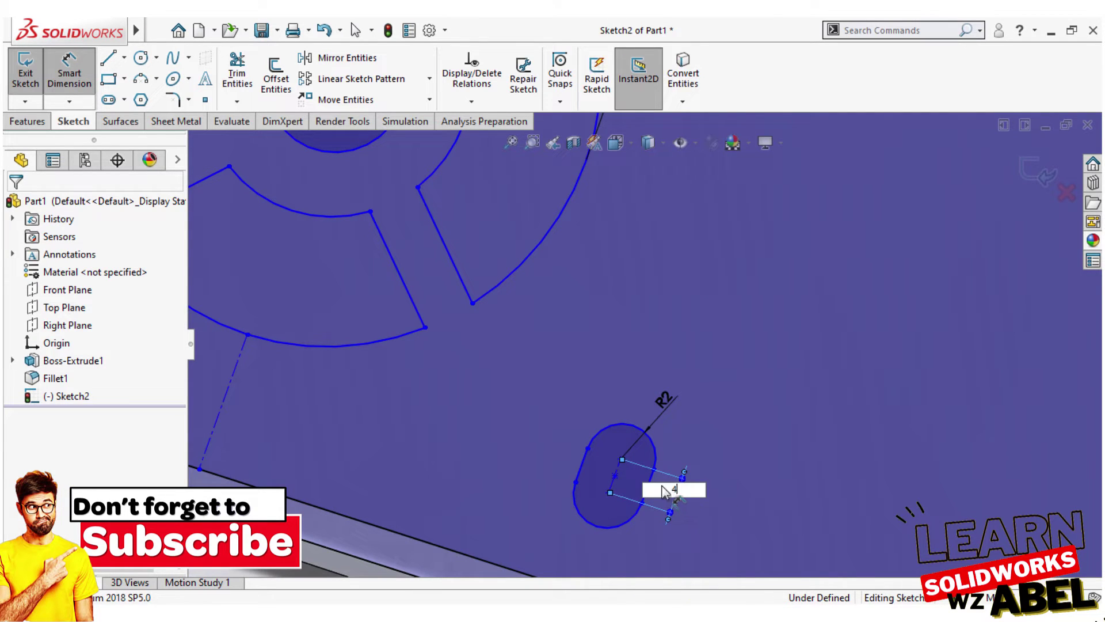
pyautogui.press('Return')
pyautogui.scroll(-1, 662, 481)
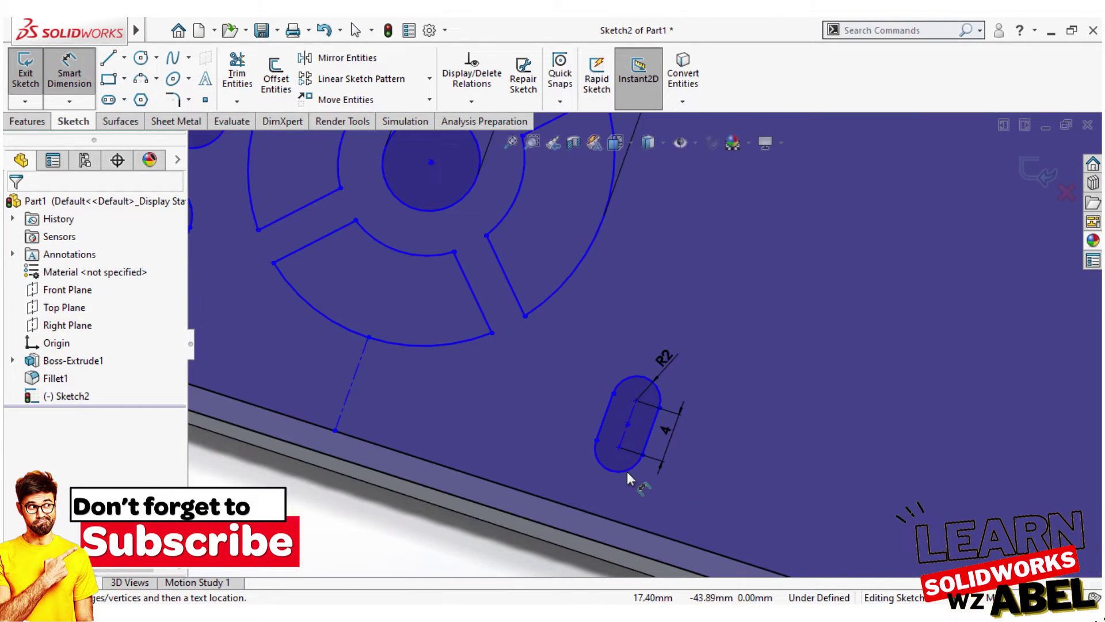
pyautogui.scroll(-1, 611, 455)
pyautogui.scroll(-1, 553, 403)
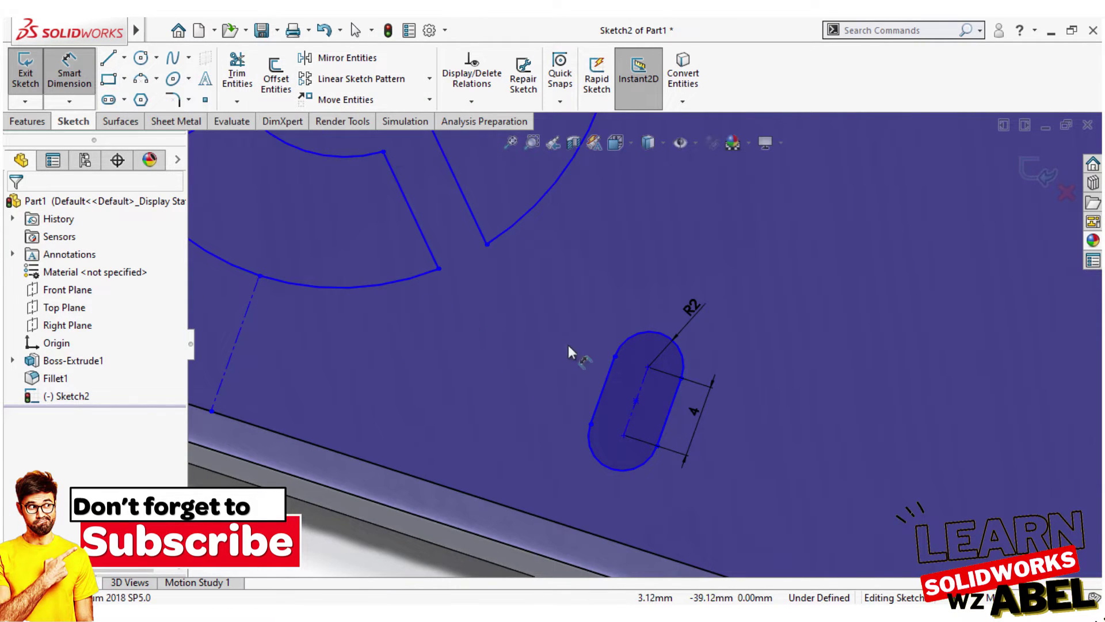
pyautogui.scroll(5, 576, 351)
# Locate the small slot 105 from the plate's left edge.
pyautogui.click(629, 366)
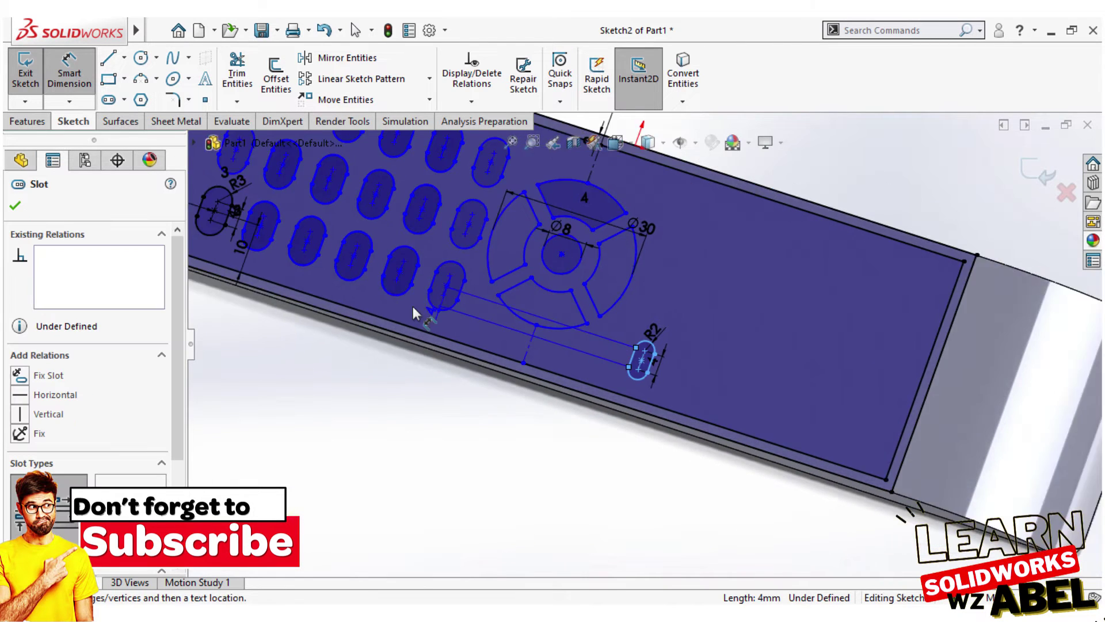
pyautogui.scroll(4, 413, 306)
pyautogui.scroll(-2, 379, 279)
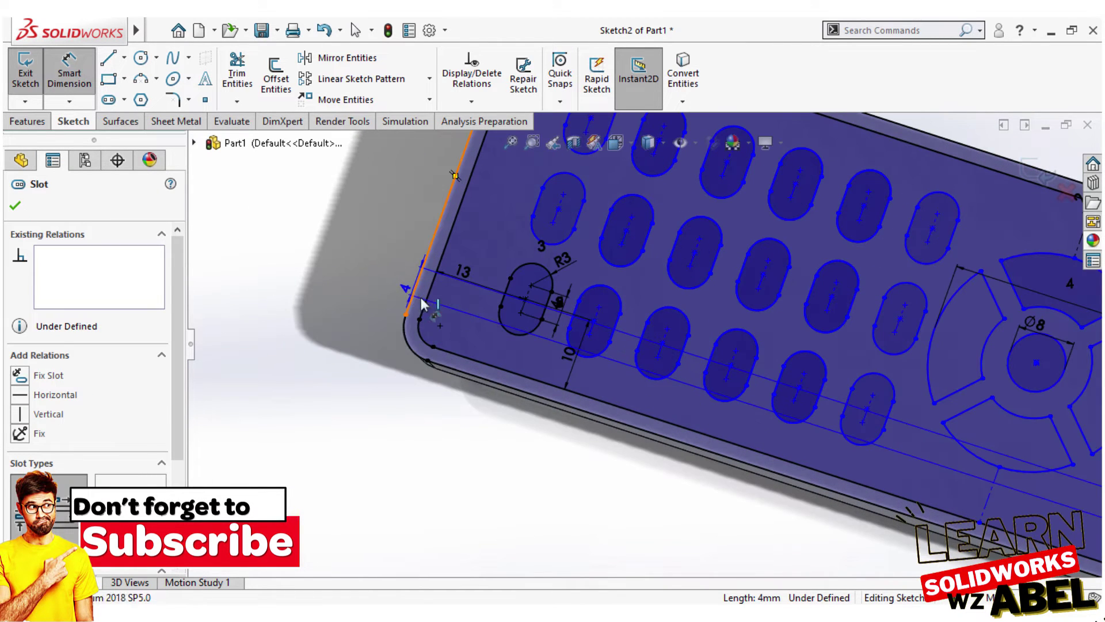
pyautogui.click(385, 276)
pyautogui.click(763, 510)
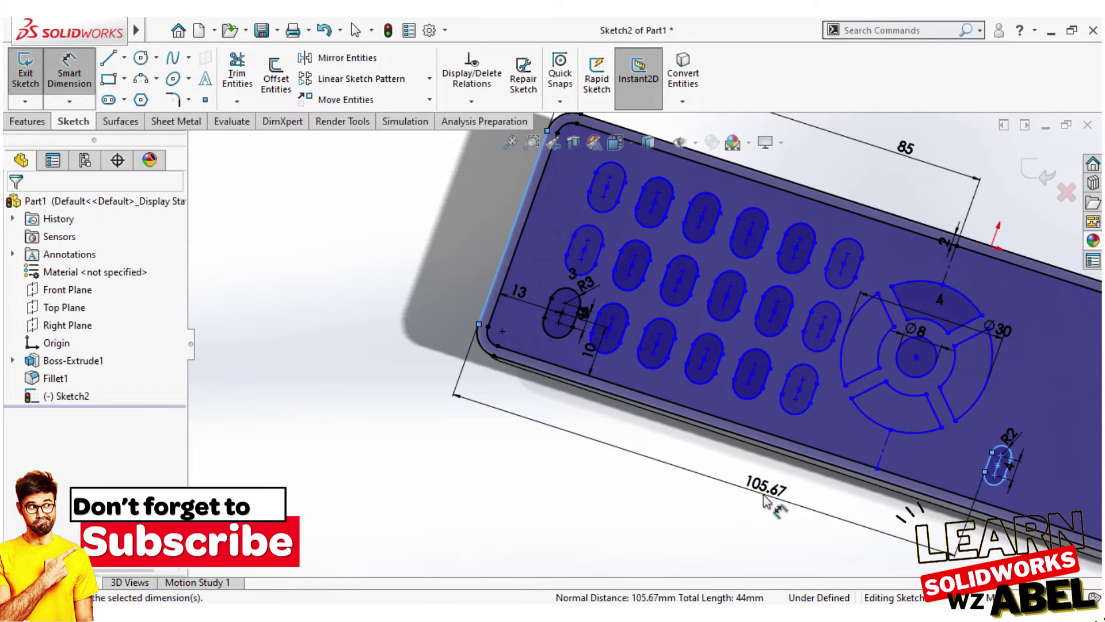
pyautogui.write('95')
pyautogui.click(693, 475)
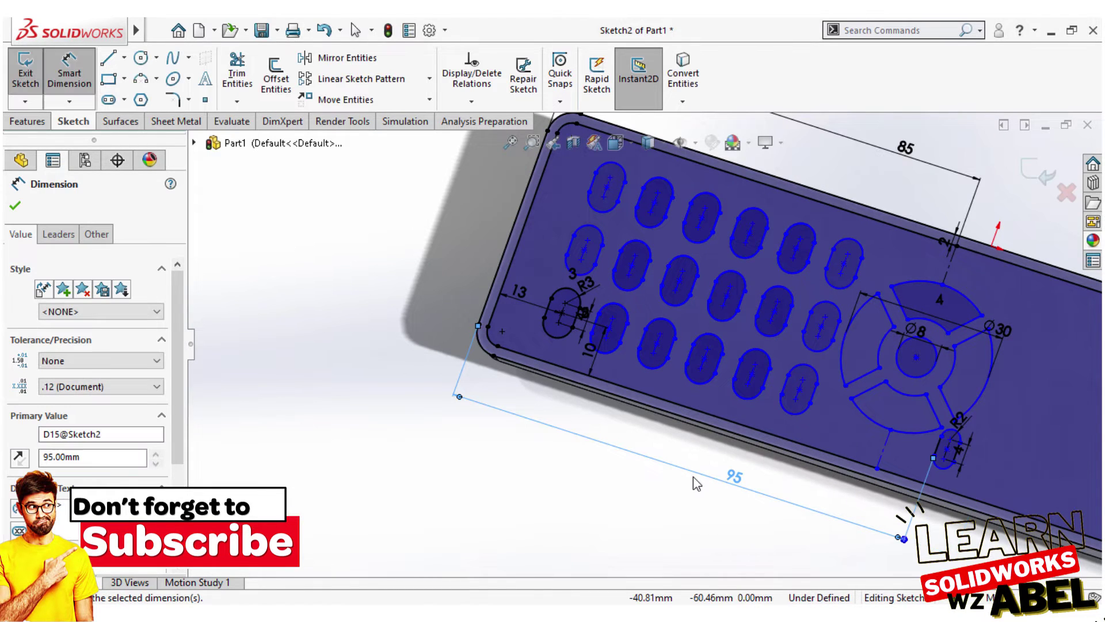
pyautogui.doubleClick(733, 477)
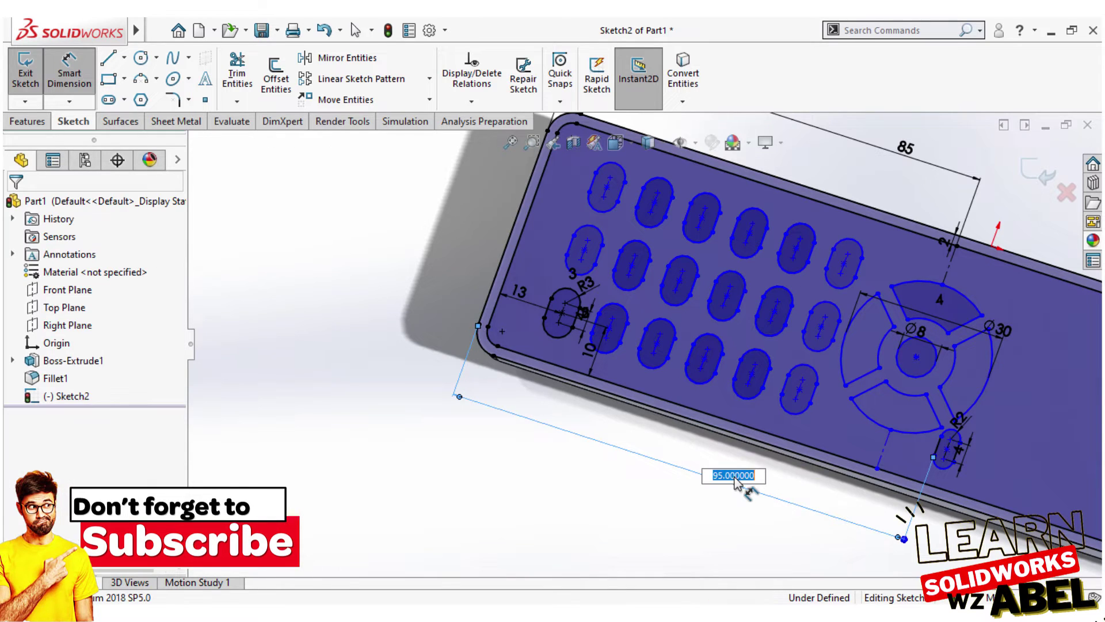
pyautogui.write('105')
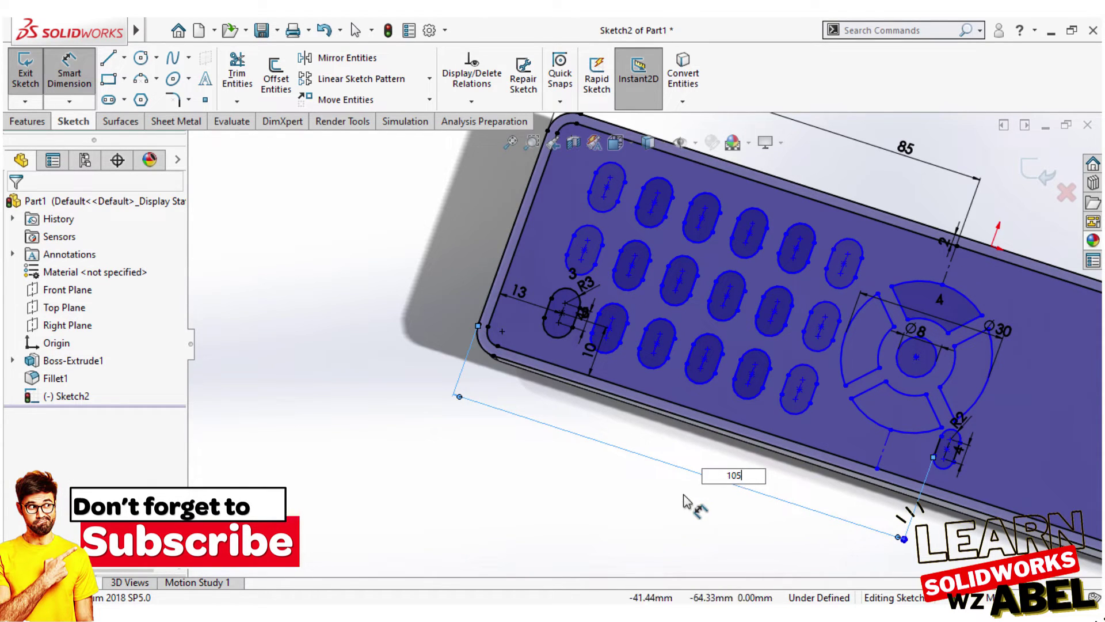
pyautogui.press('Return')
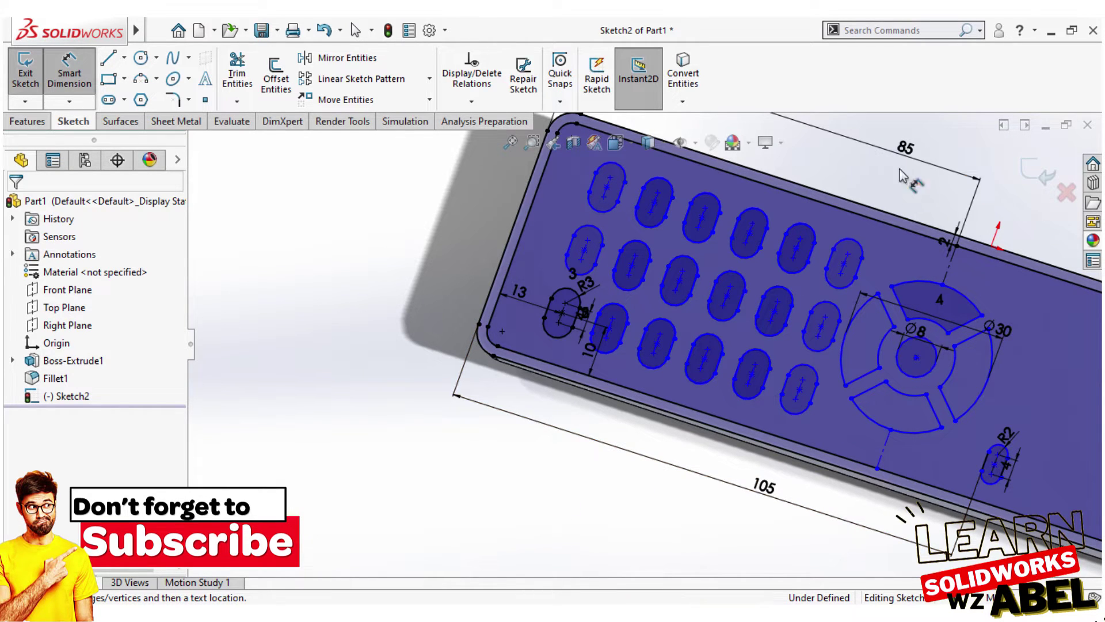
# Change a dimension to 90 and dimension the wheel centre 90 from the left edge.
pyautogui.doubleClick(905, 148)
pyautogui.write('90')
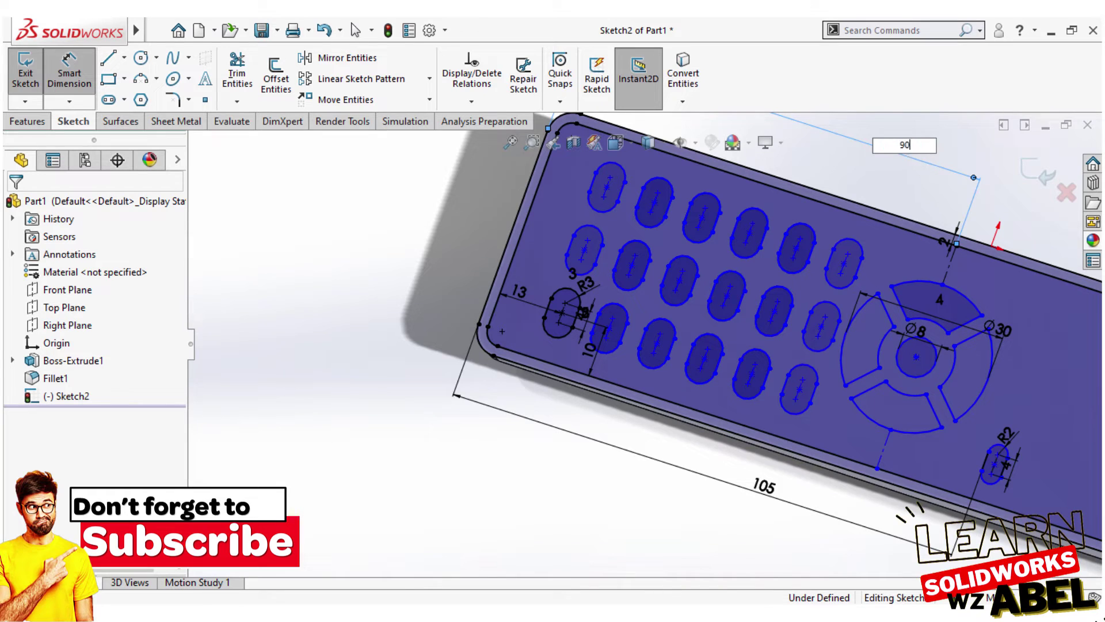
pyautogui.press('Return')
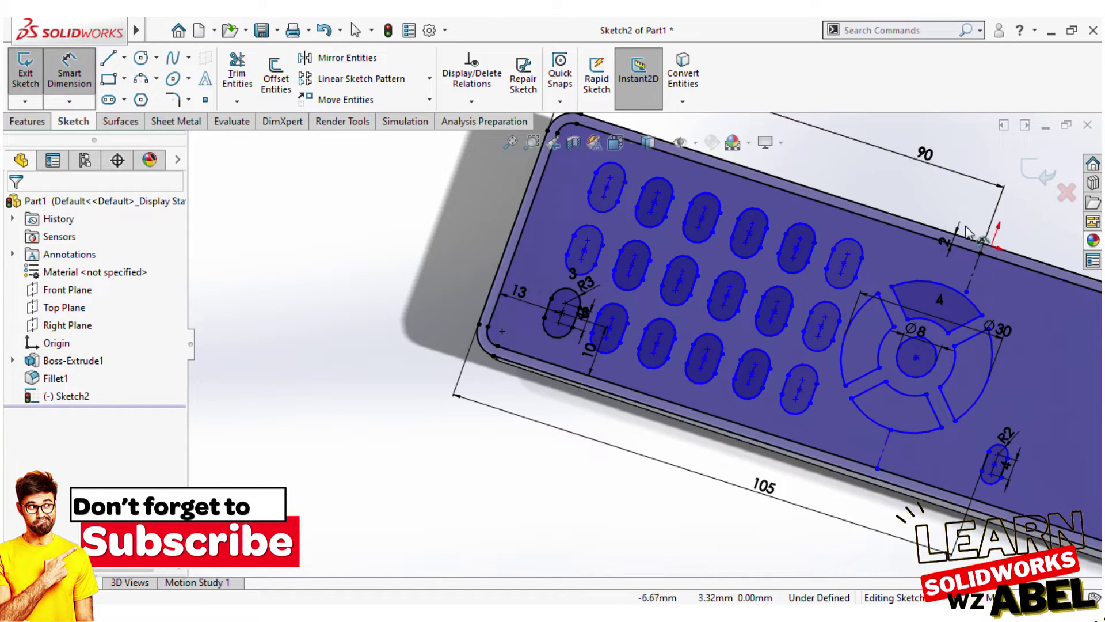
pyautogui.click(916, 359)
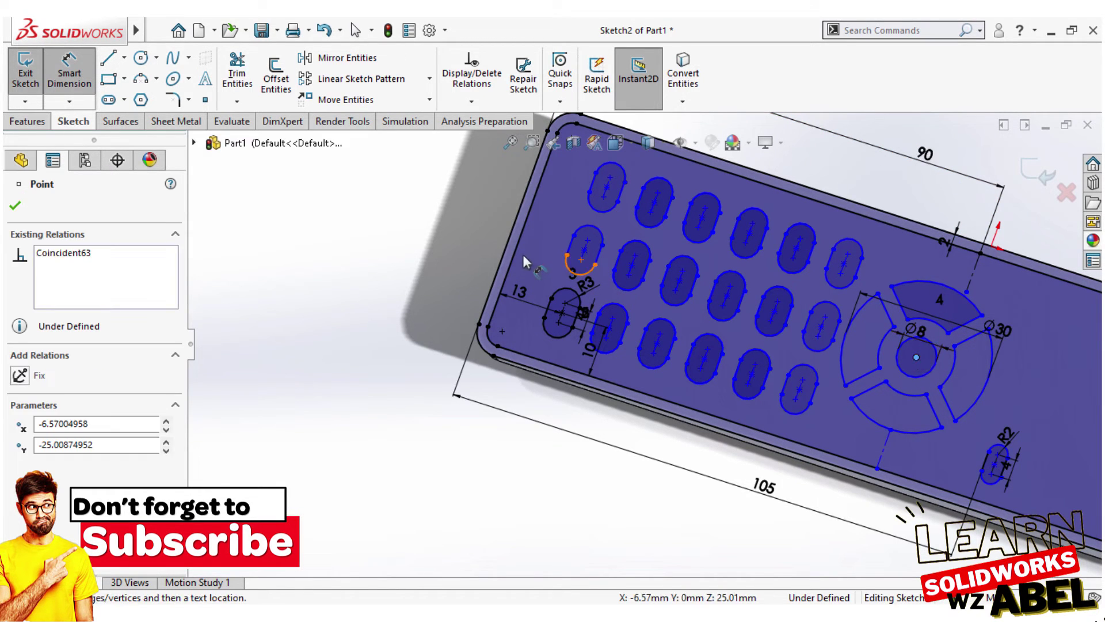
pyautogui.click(524, 224)
pyautogui.click(904, 190)
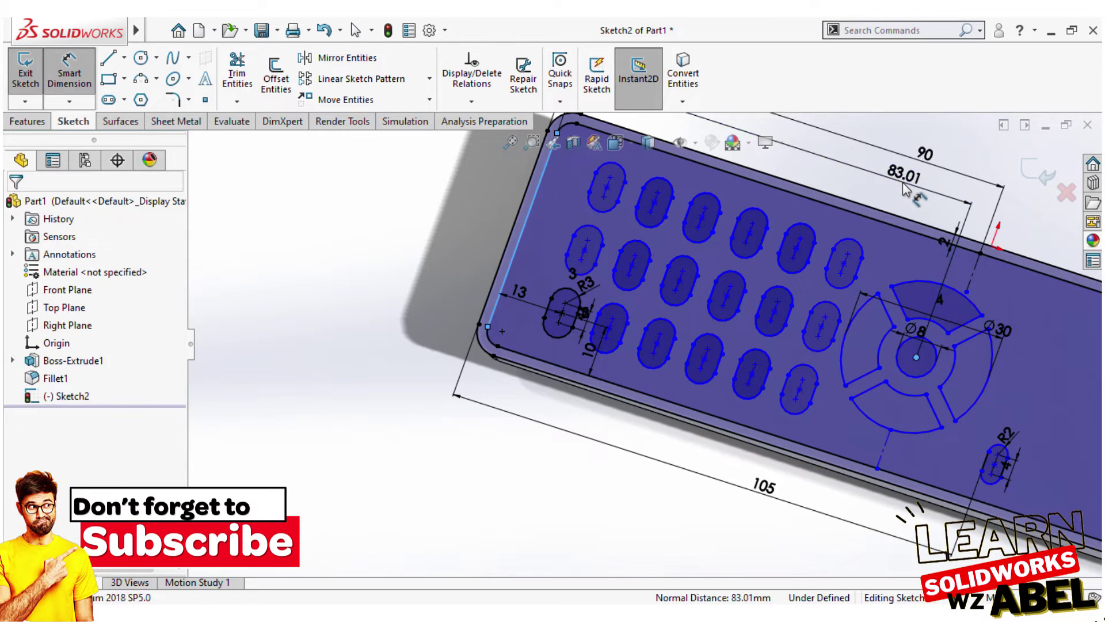
pyautogui.write('90')
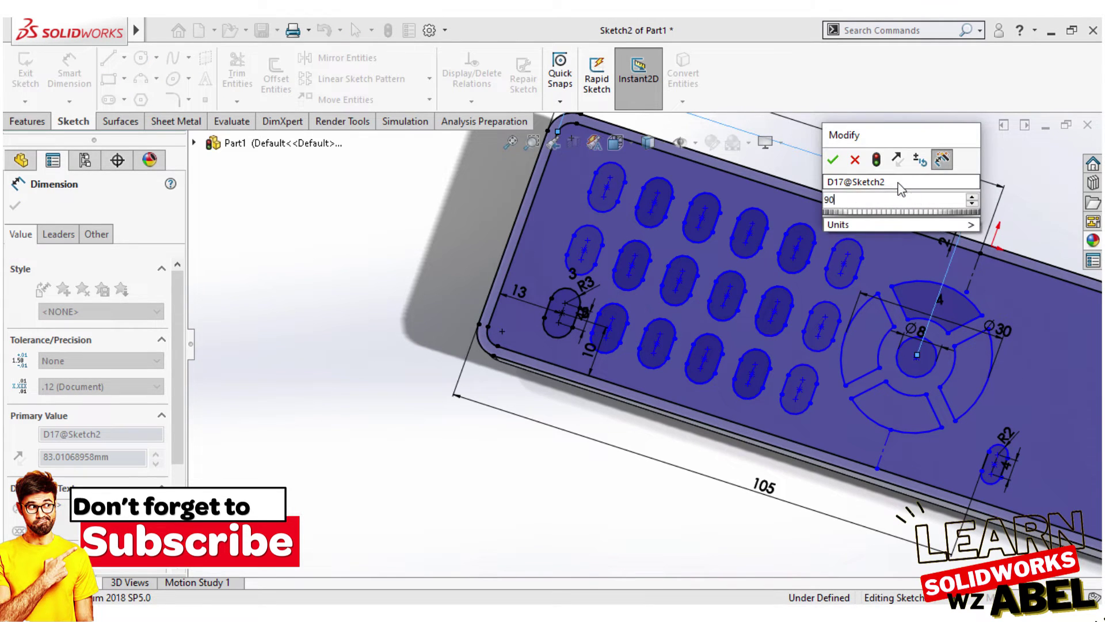
pyautogui.click(832, 160)
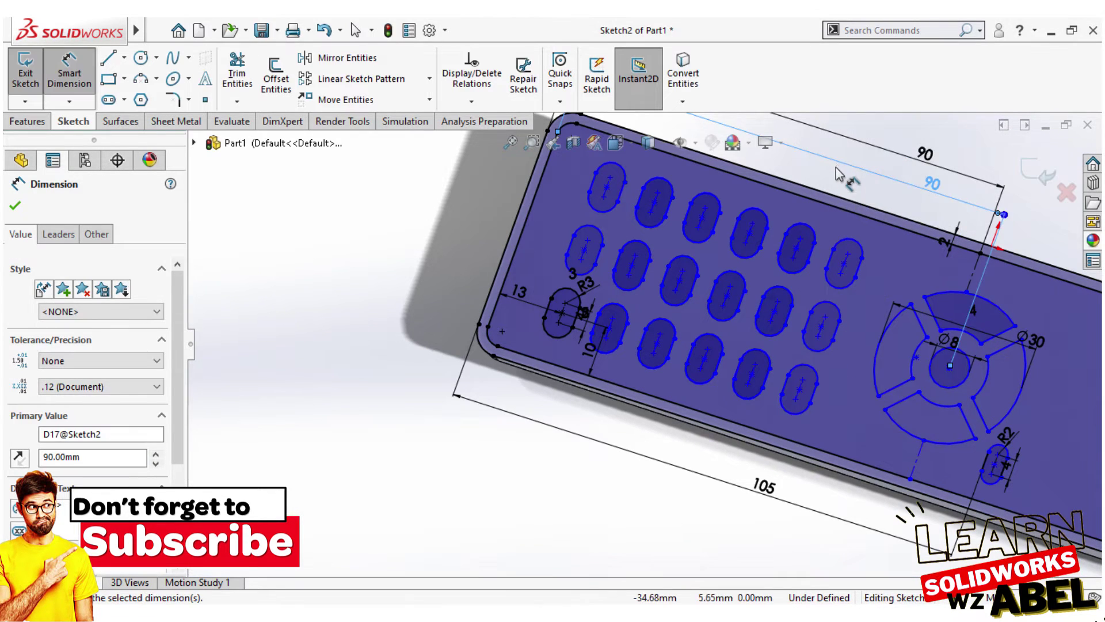
# Change the wheel centre's distance from the left edge to 85 mm.
pyautogui.click(928, 182)
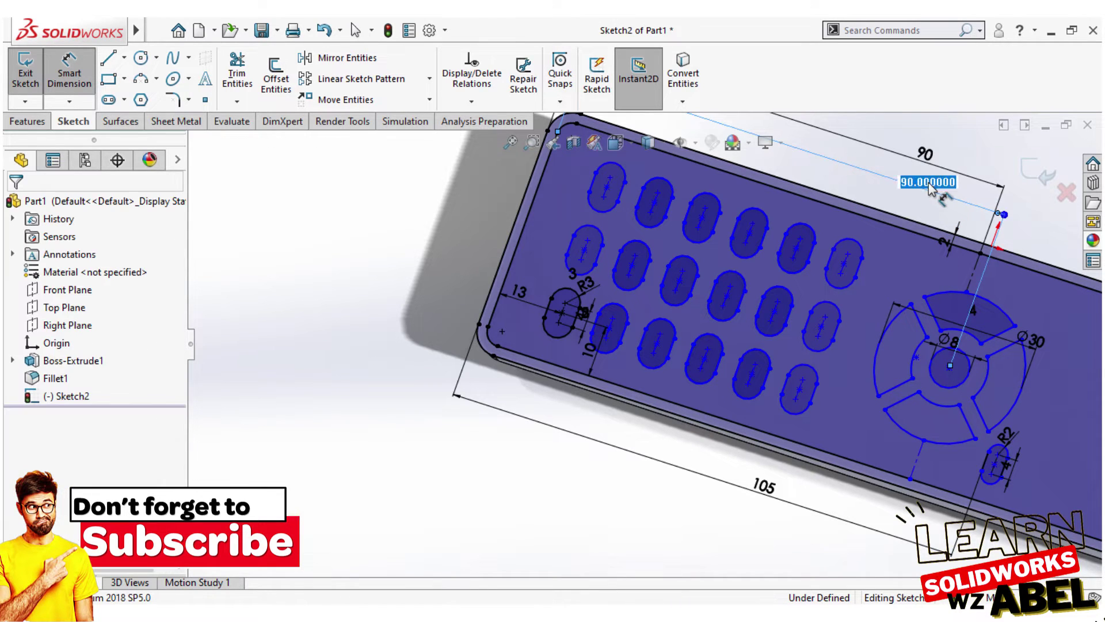
pyautogui.write('85')
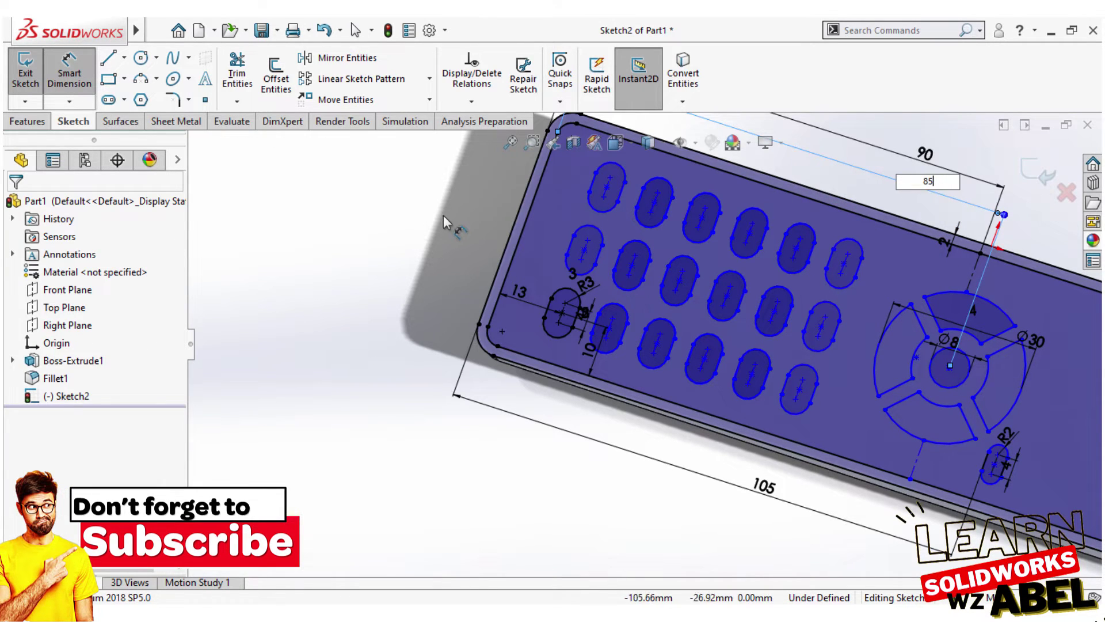
pyautogui.press('Return')
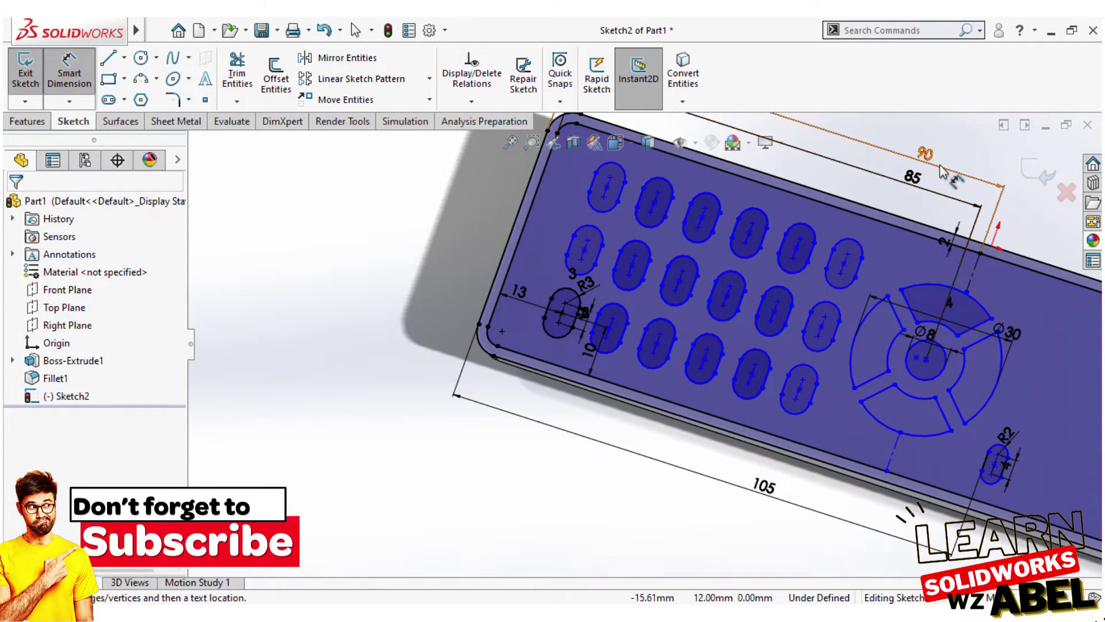
pyautogui.press('Escape')
pyautogui.scroll(3, 967, 314)
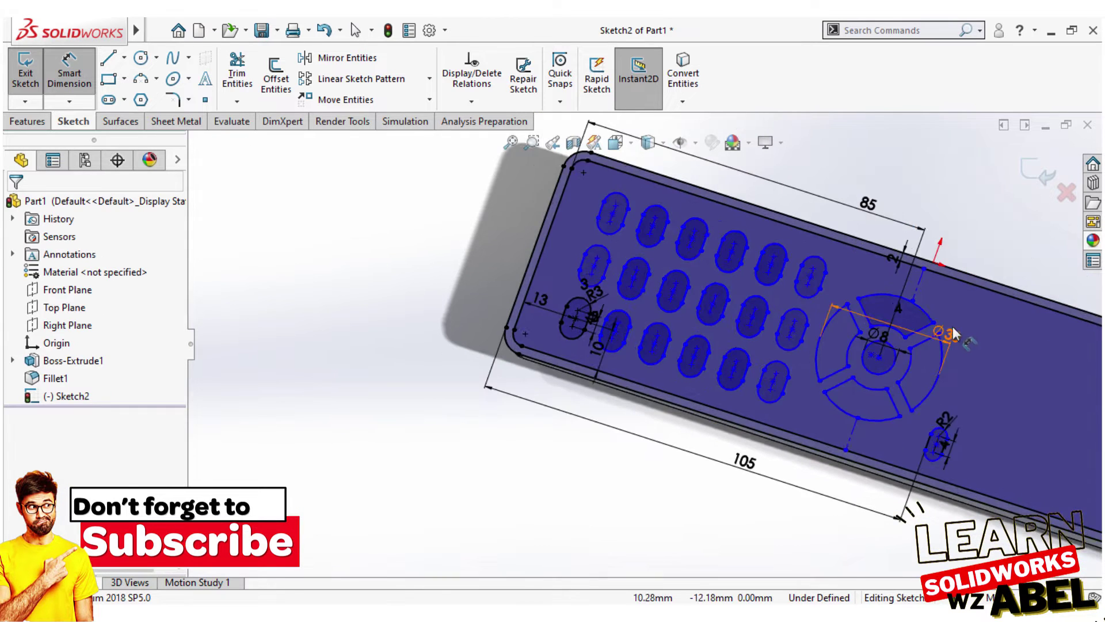
pyautogui.scroll(2, 892, 357)
pyautogui.scroll(-2, 862, 378)
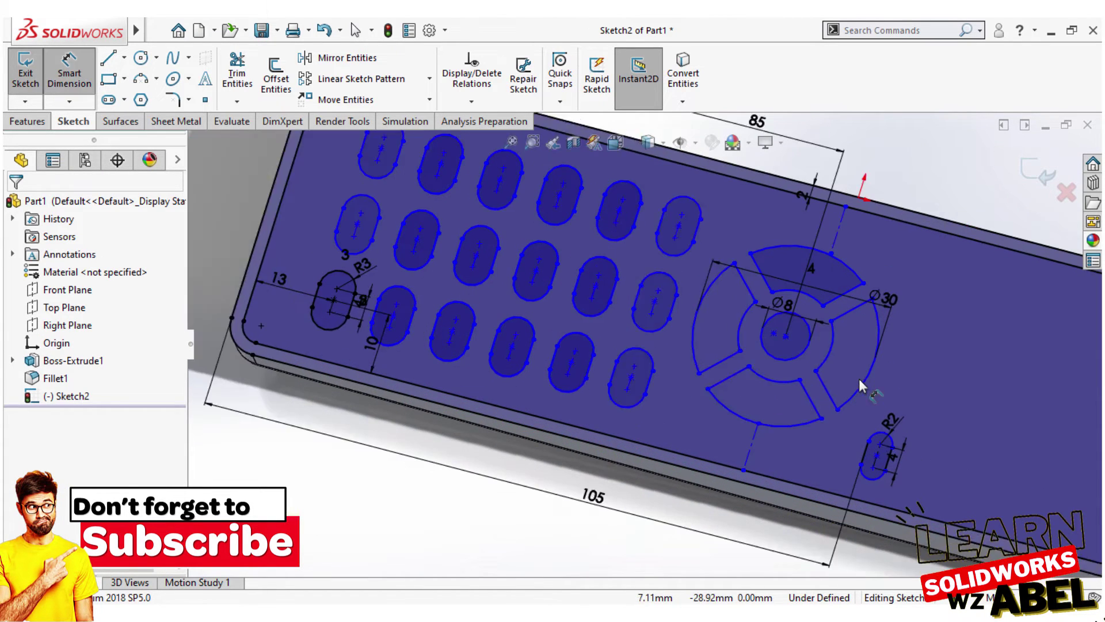
pyautogui.scroll(-2, 861, 377)
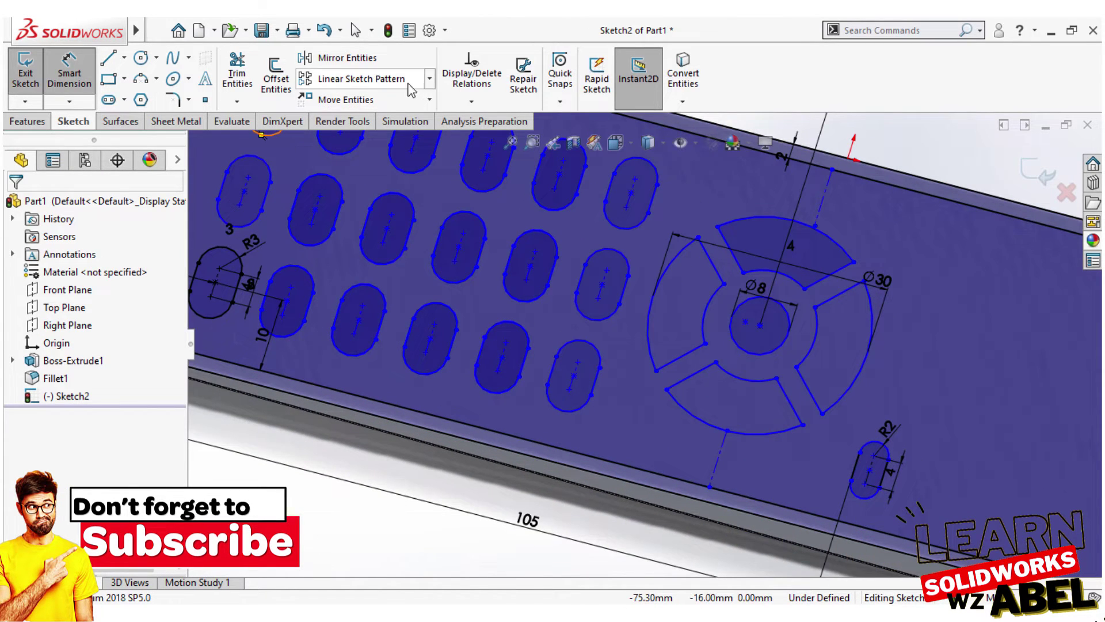
# Linearly pattern the small slot leftward: 2 instances at 35 mm spacing.
pyautogui.click(362, 79)
pyautogui.click(858, 469)
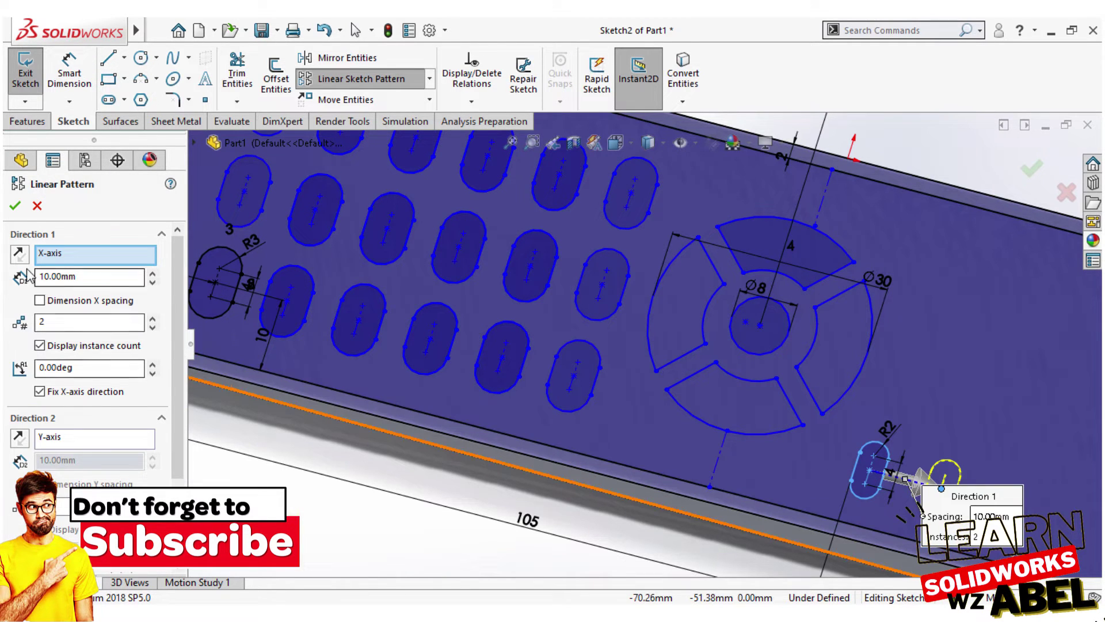
pyautogui.click(19, 254)
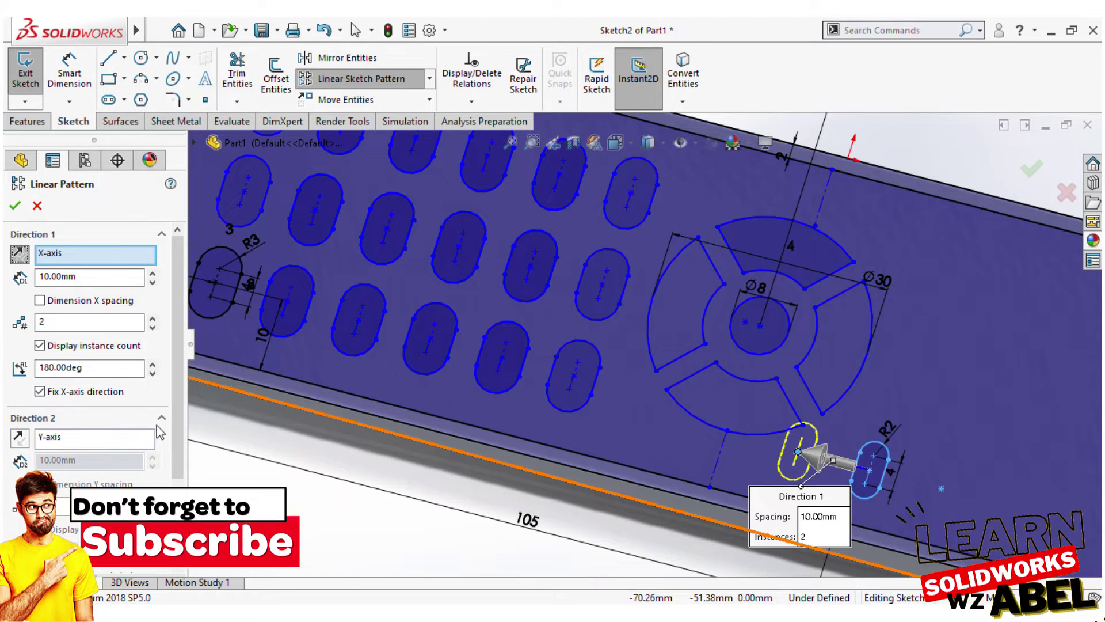
pyautogui.click(152, 273)
pyautogui.click(152, 273)
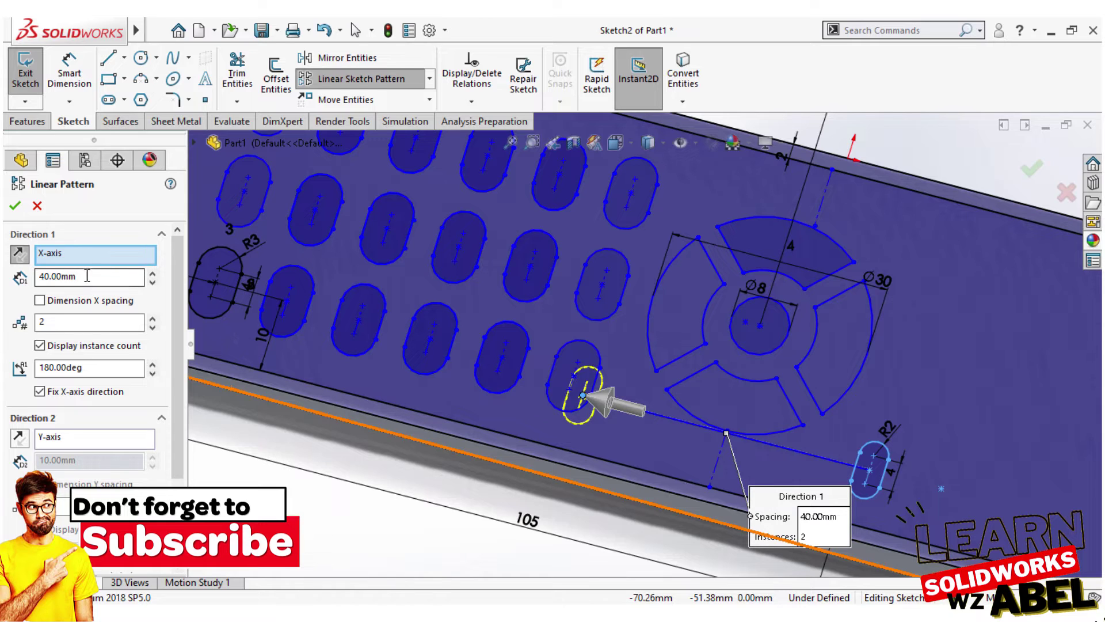
pyautogui.doubleClick(91, 282)
pyautogui.write('32')
pyautogui.press('Return')
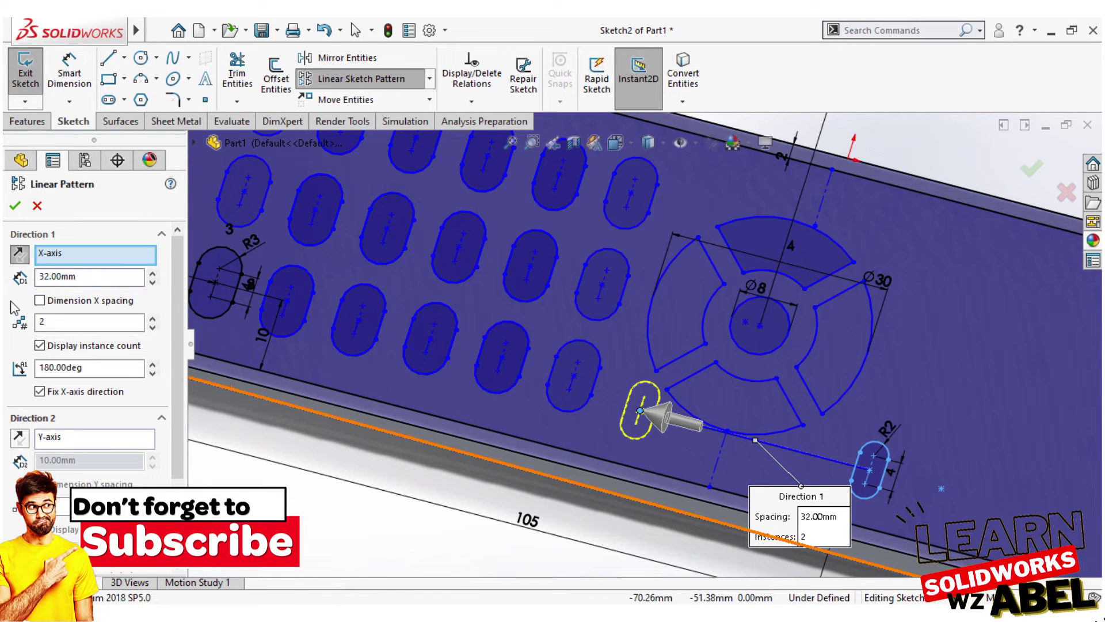
pyautogui.doubleClick(90, 278)
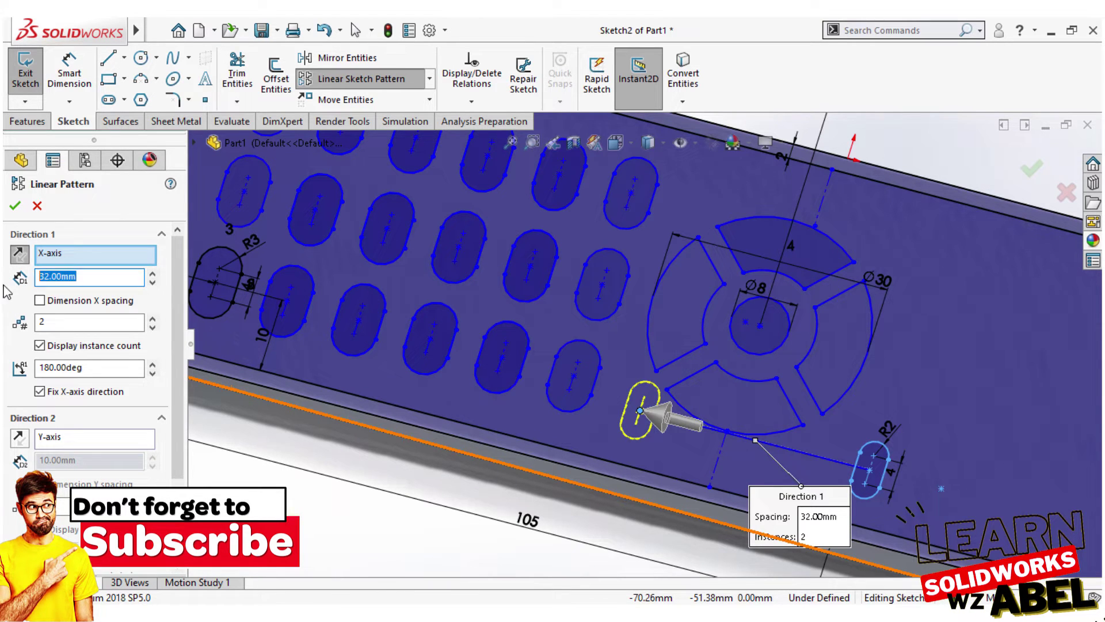
pyautogui.write('35')
pyautogui.press('Return')
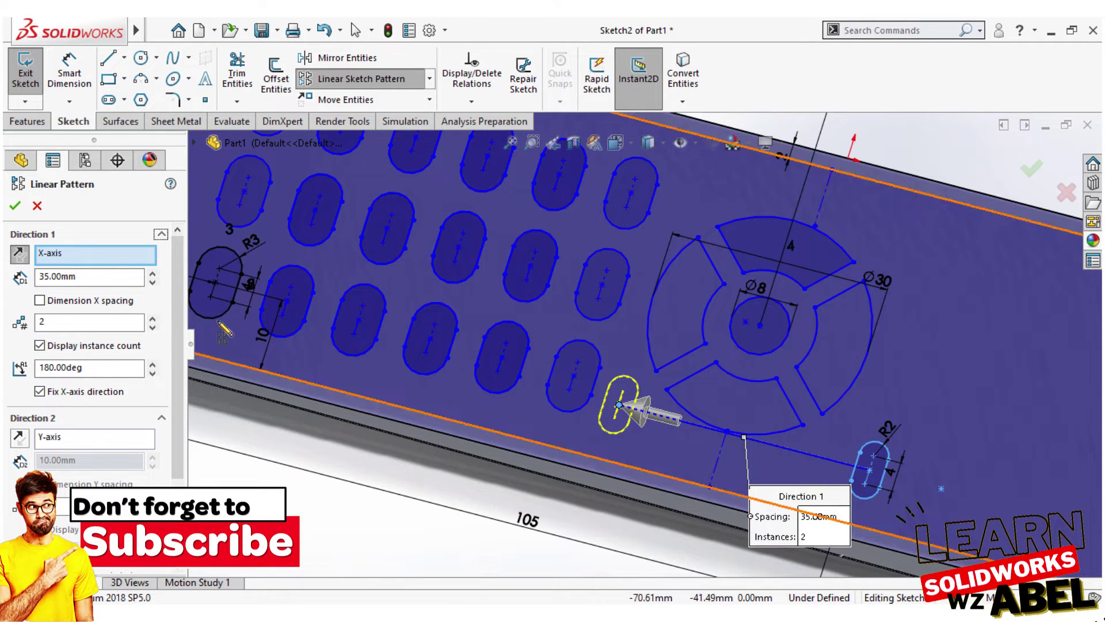
pyautogui.click(14, 205)
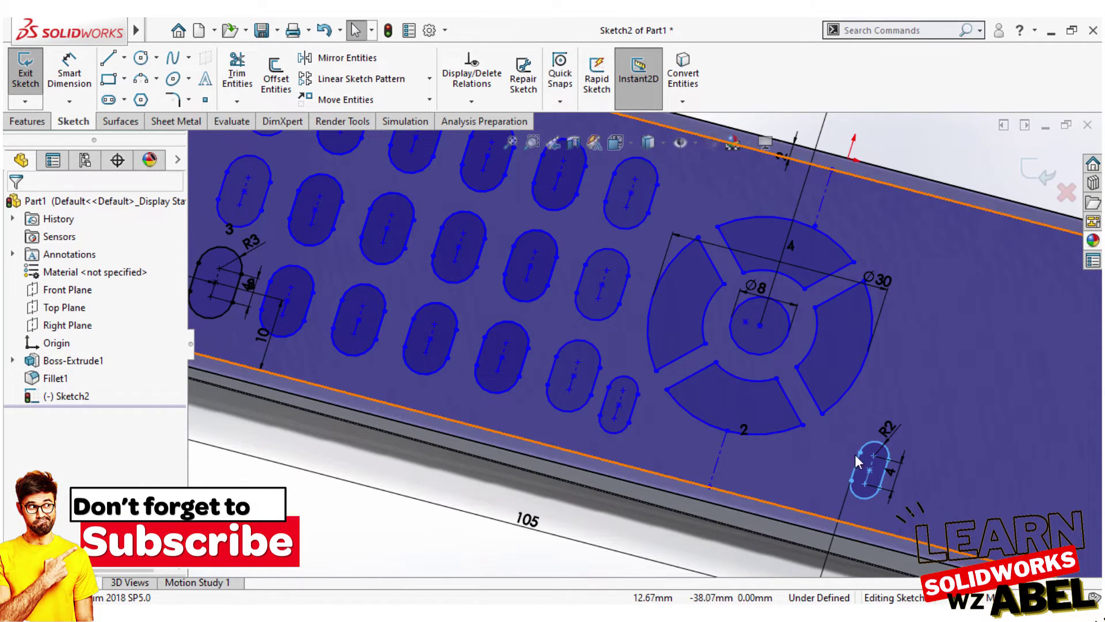
# Try a linear pattern of both small slots with reversed directions, then cancel it.
pyautogui.click(856, 474)
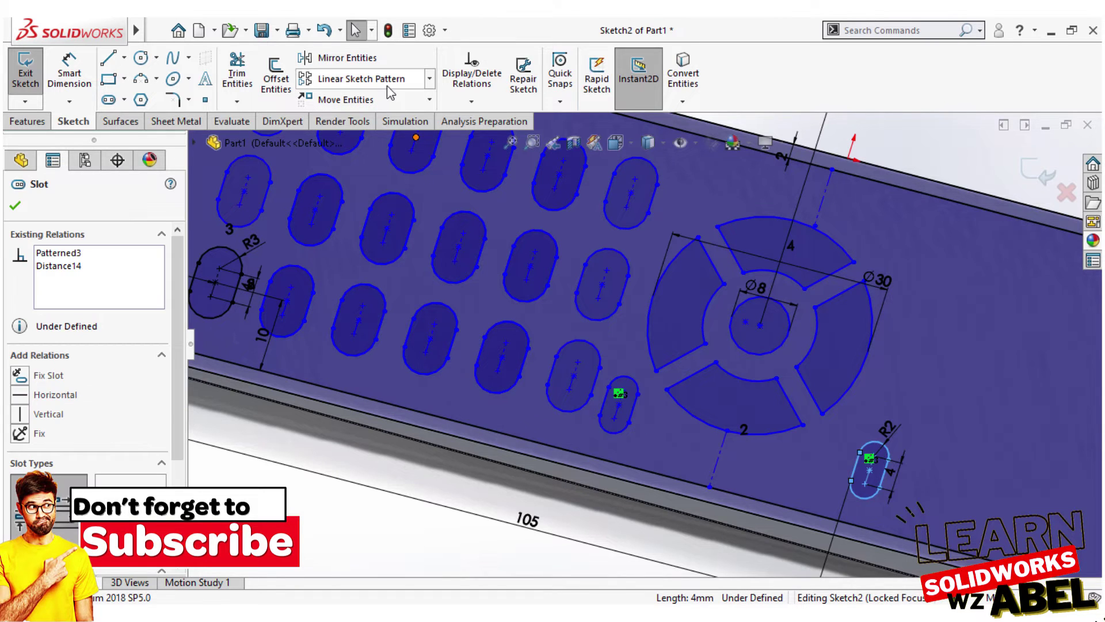
pyautogui.click(356, 79)
pyautogui.click(616, 407)
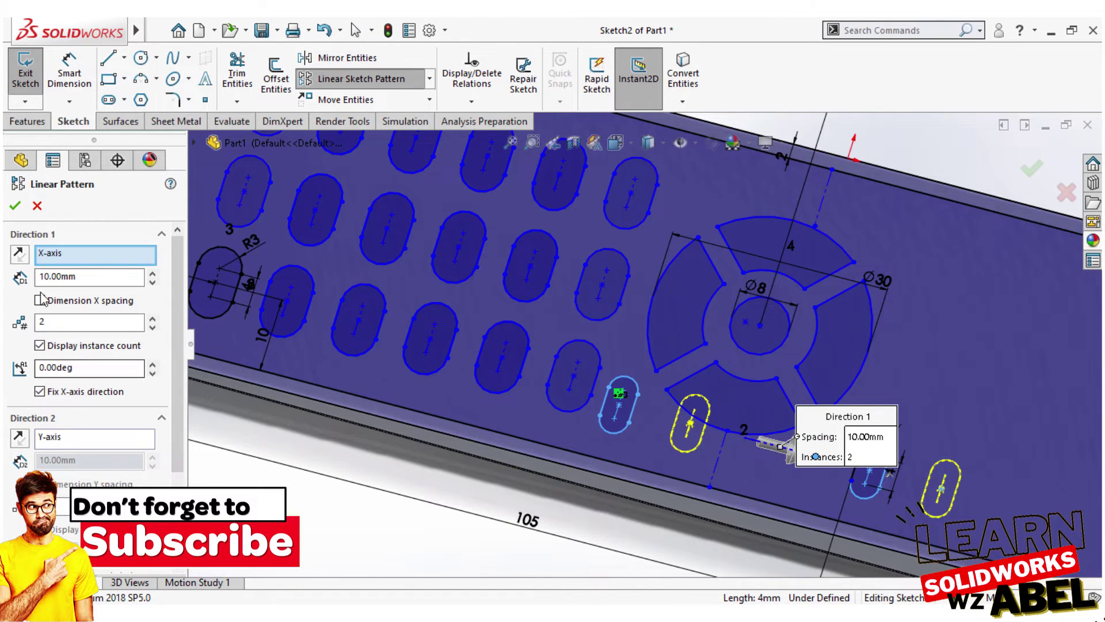
pyautogui.click(22, 258)
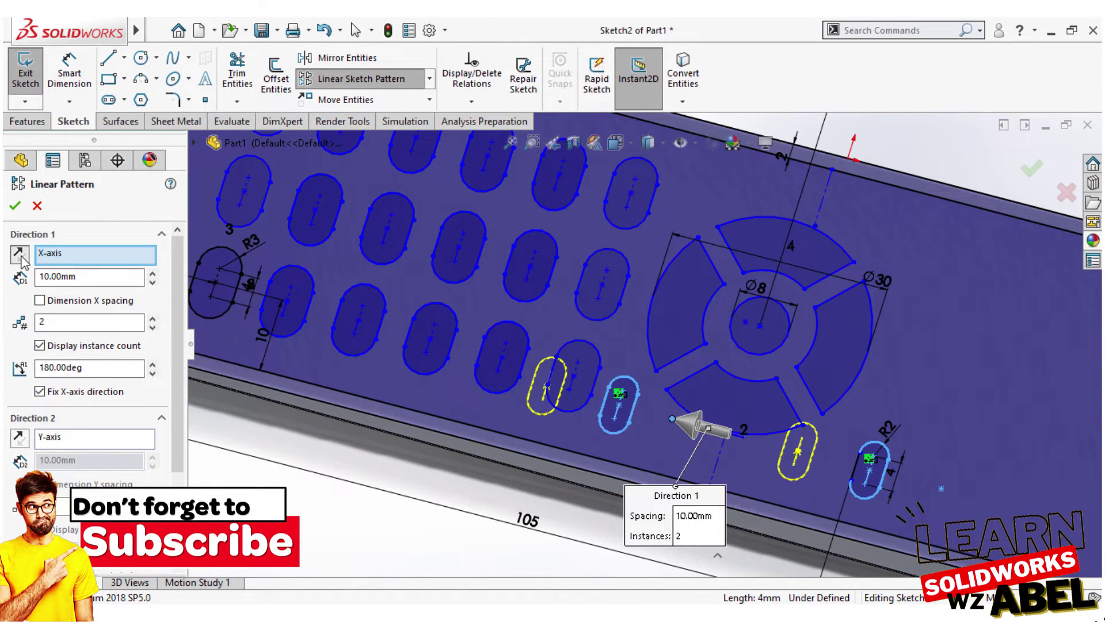
pyautogui.click(21, 438)
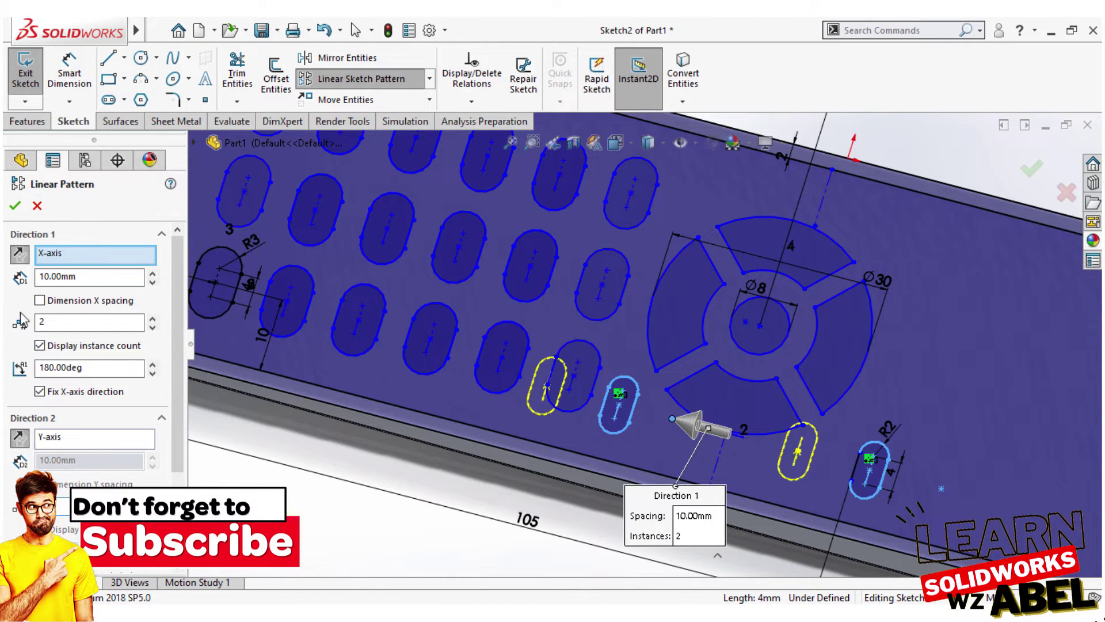
pyautogui.click(22, 258)
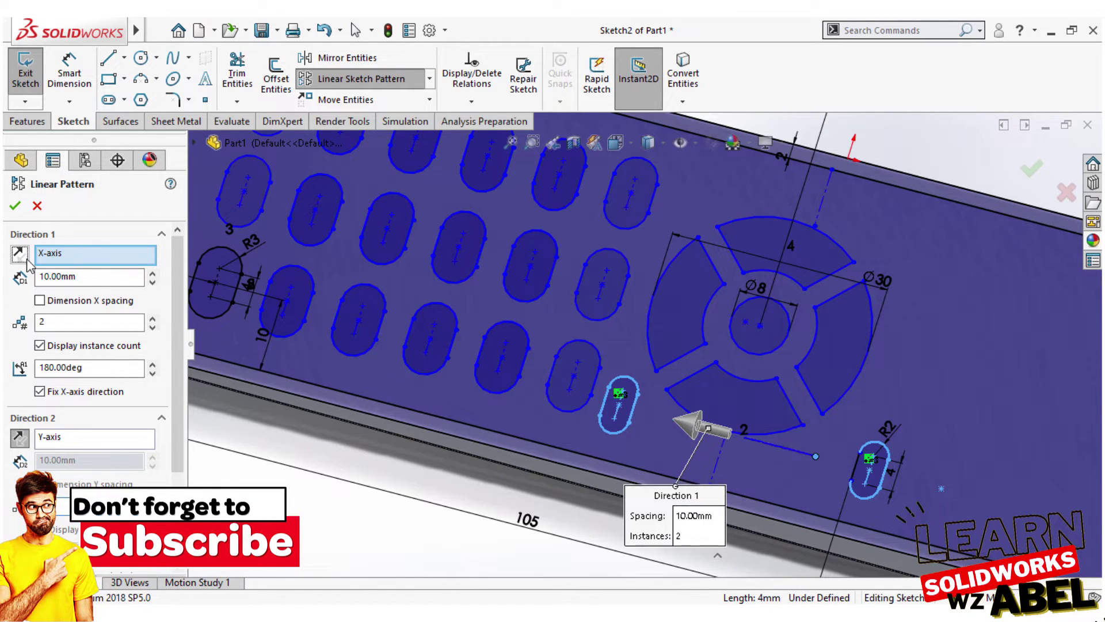
pyautogui.click(152, 327)
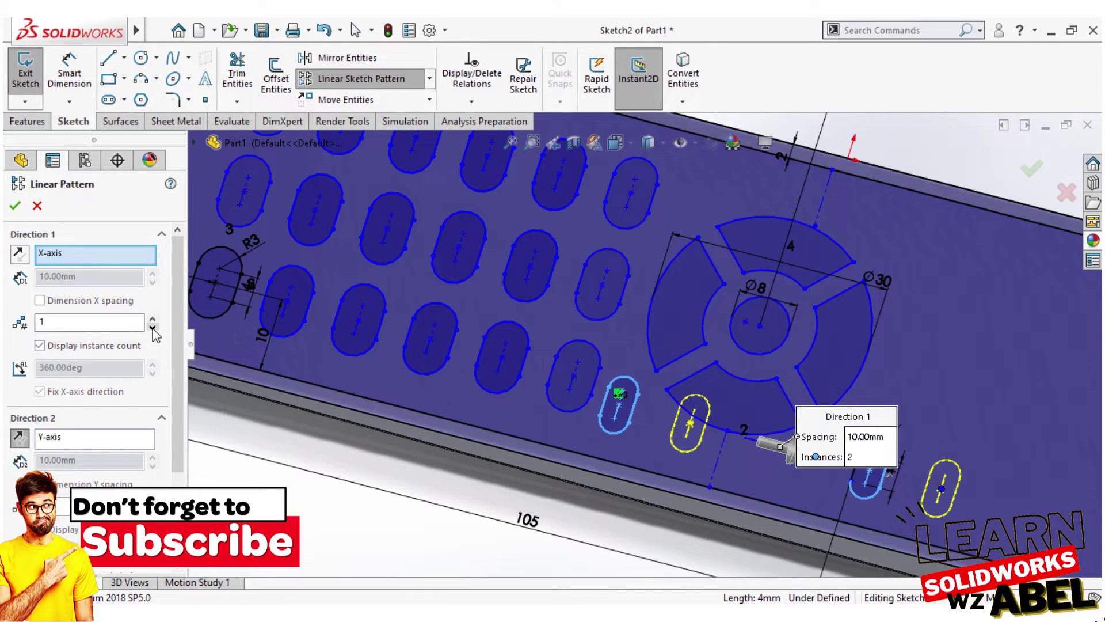
pyautogui.click(65, 441)
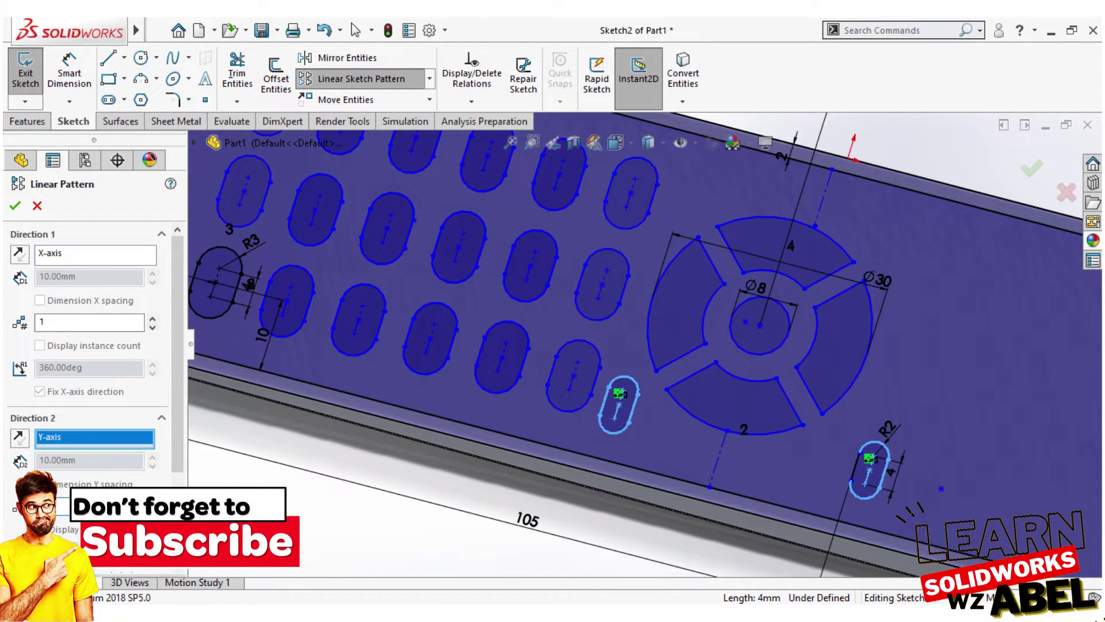
pyautogui.click(37, 206)
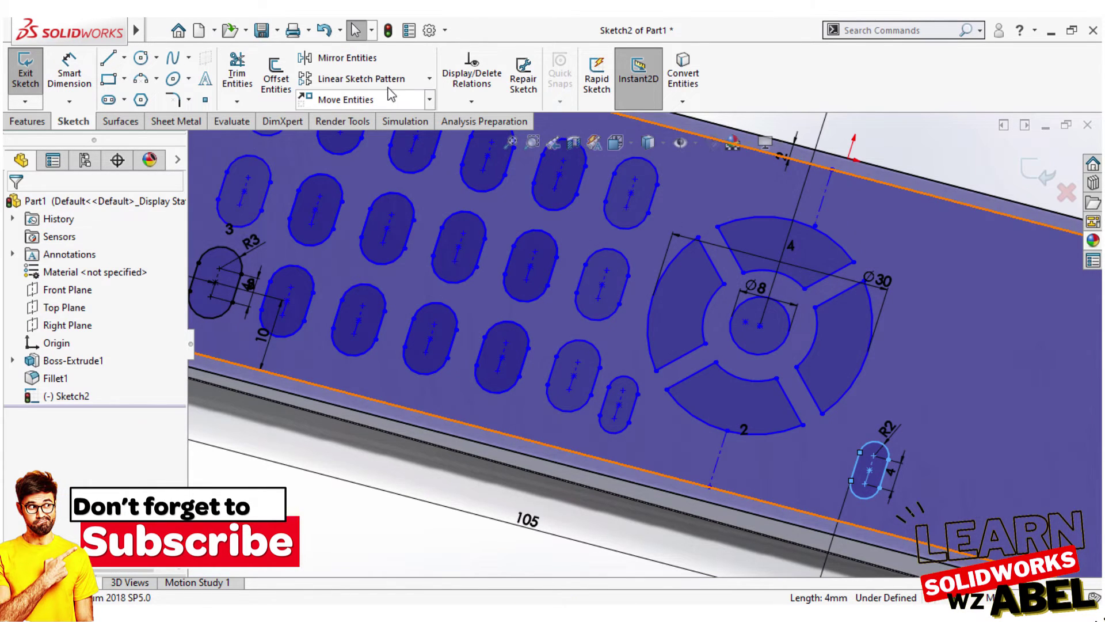
# Restart the slot pattern with Direction 2 enabled and flipped upward, 10 mm, 2 instances.
pyautogui.click(368, 79)
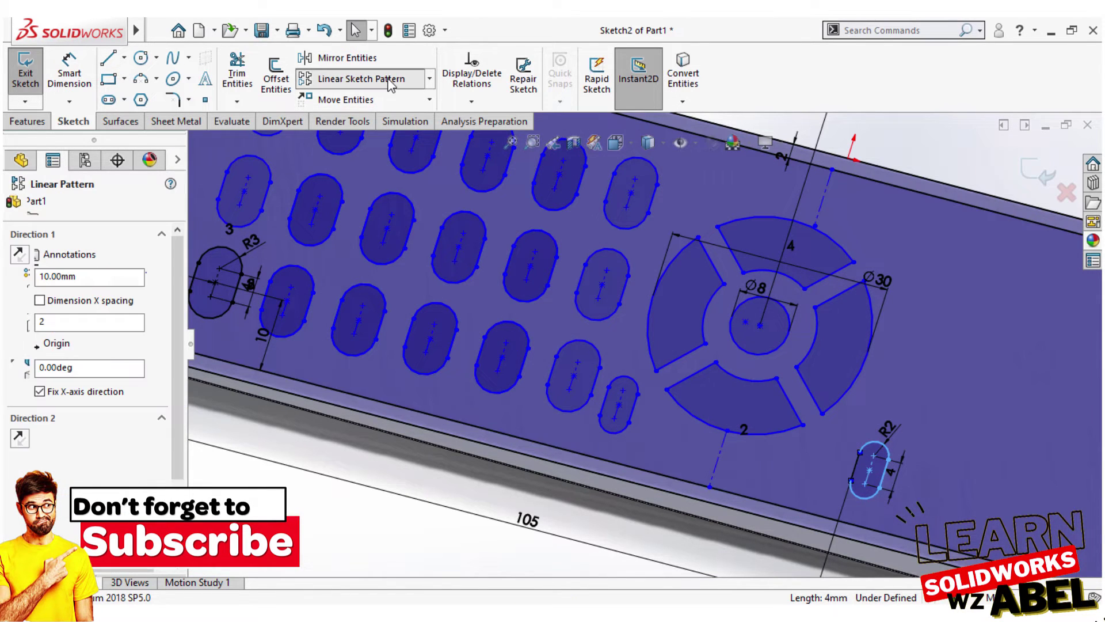
pyautogui.click(638, 414)
pyautogui.click(53, 442)
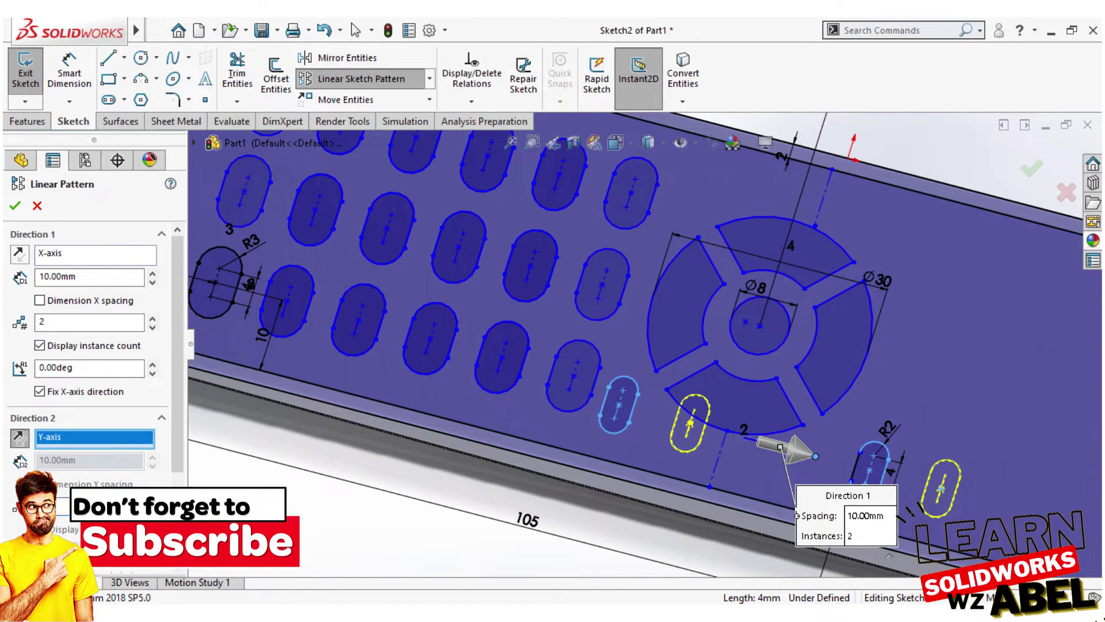
pyautogui.click(20, 438)
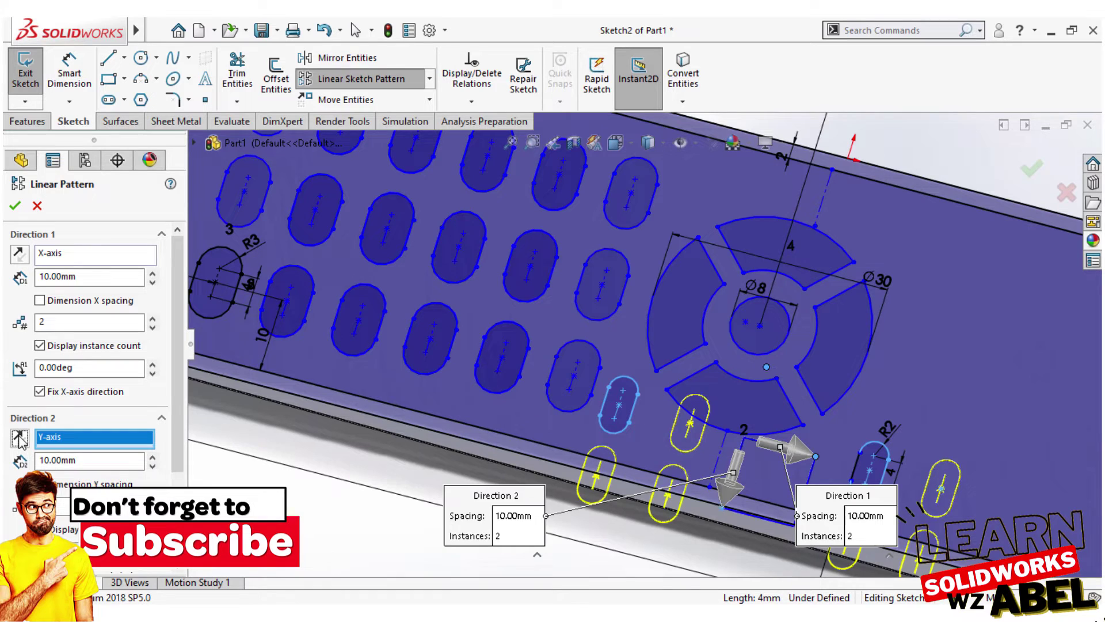
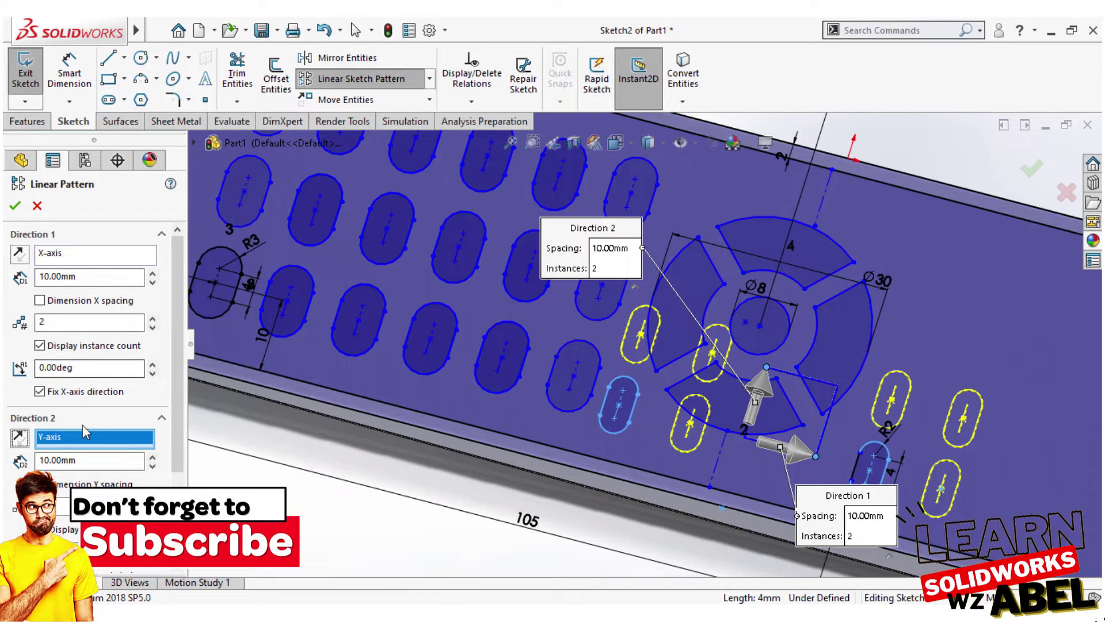
# Pattern the slot button in Direction 2 only at 31 mm spacing, with Direction 1 at one instance.
pyautogui.moveTo(80, 460); pyautogui.dragTo(5, 470)
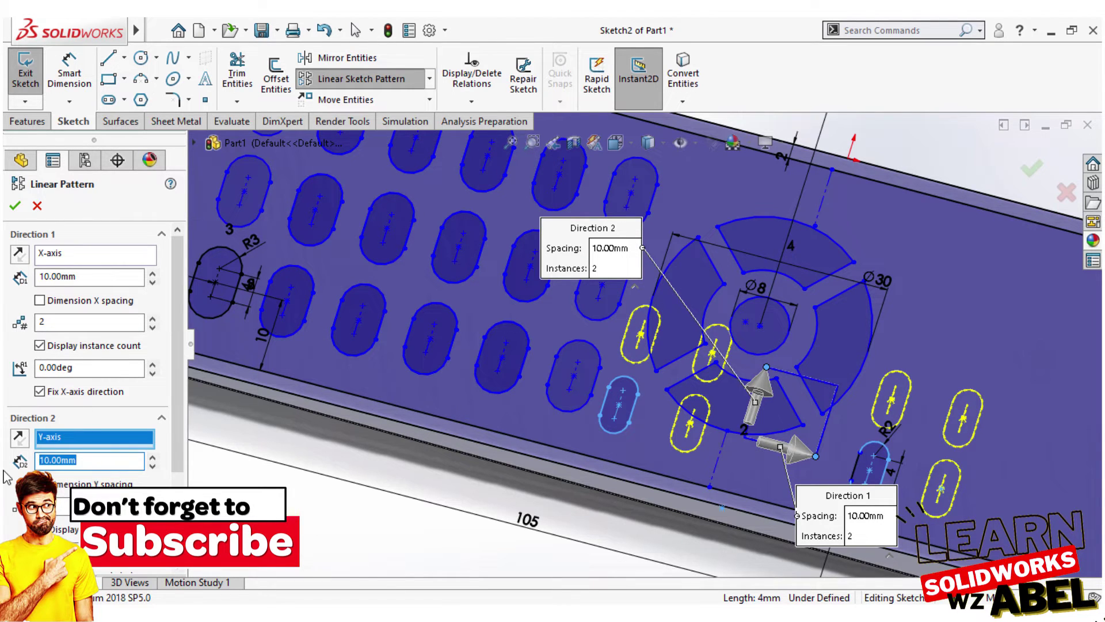
pyautogui.write('32')
pyautogui.press('Return')
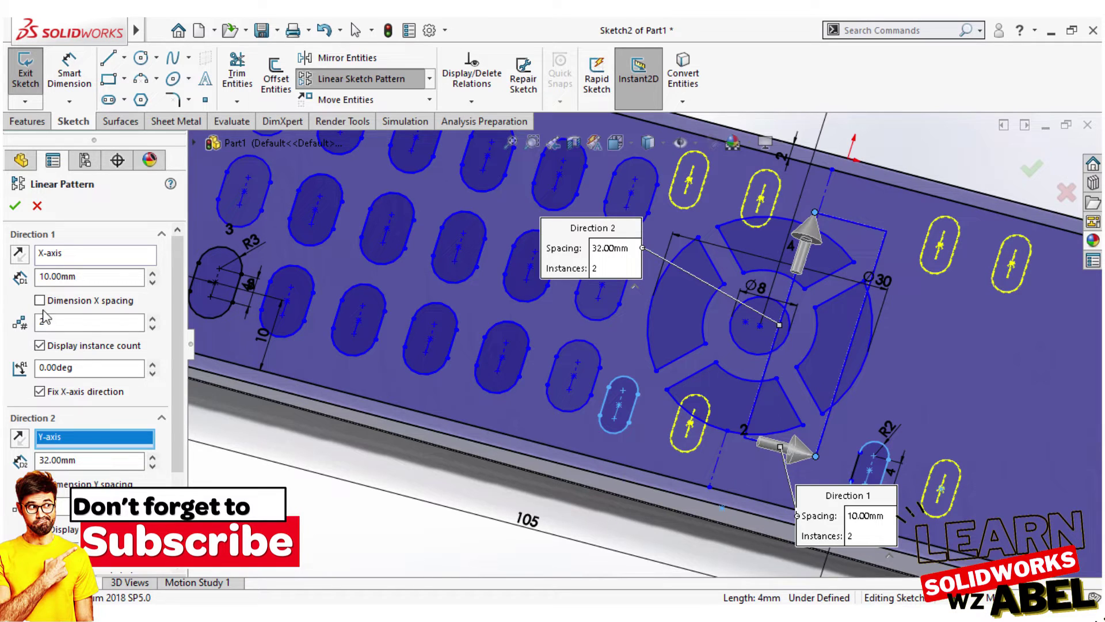
pyautogui.click(153, 328)
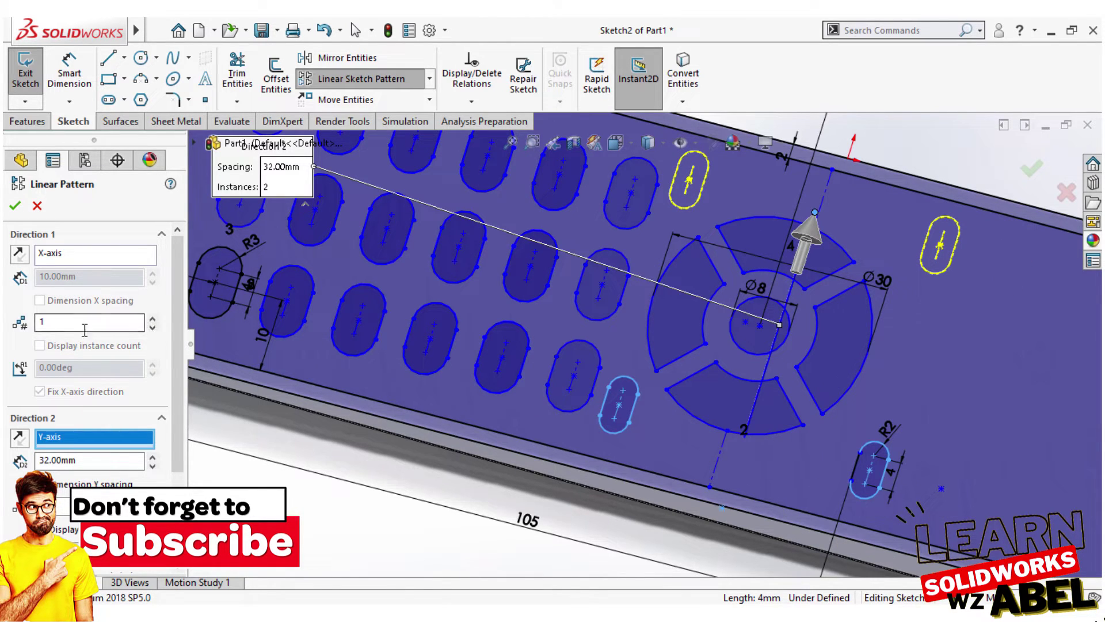
pyautogui.moveTo(86, 460); pyautogui.dragTo(4, 465)
pyautogui.write('31')
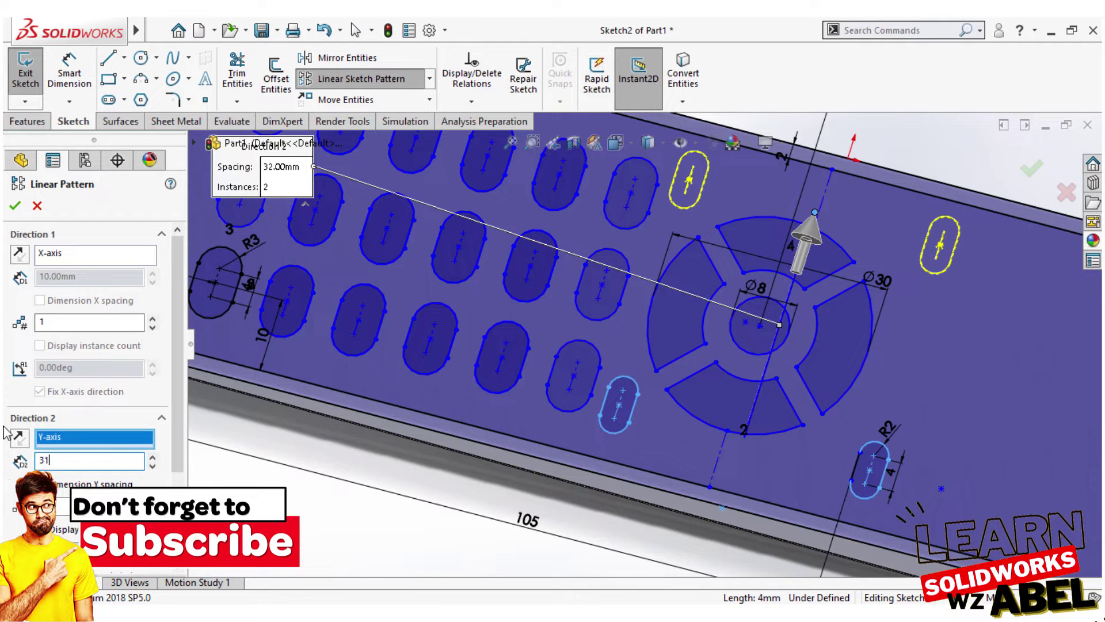
pyautogui.press('Return')
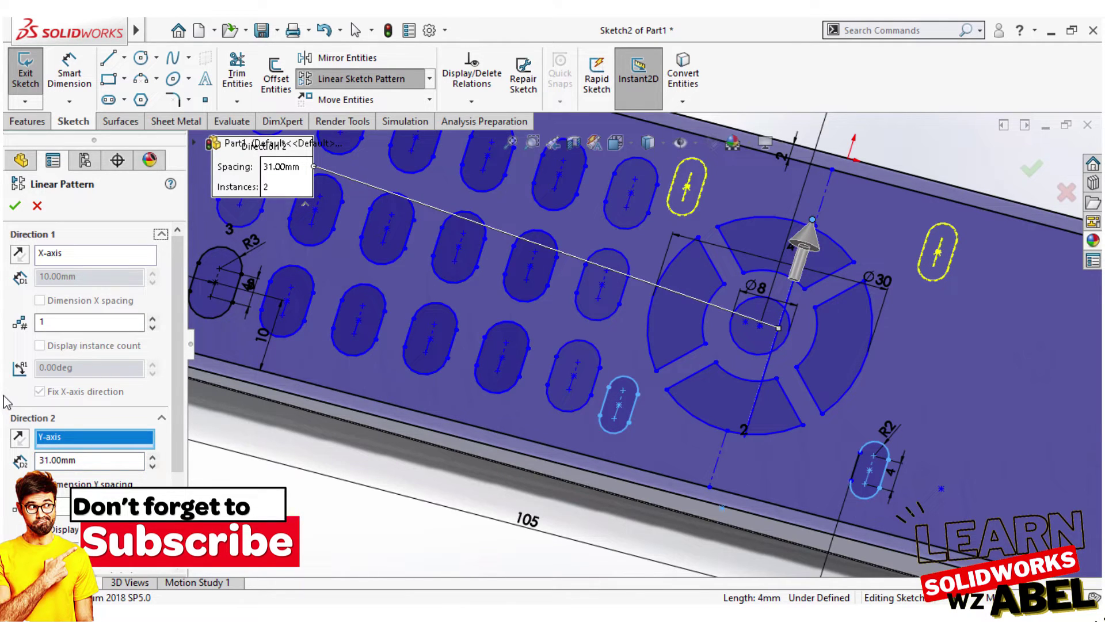
pyautogui.click(15, 205)
pyautogui.scroll(5, 631, 382)
pyautogui.moveTo(631, 382); pyautogui.dragTo(643, 344, button='middle')
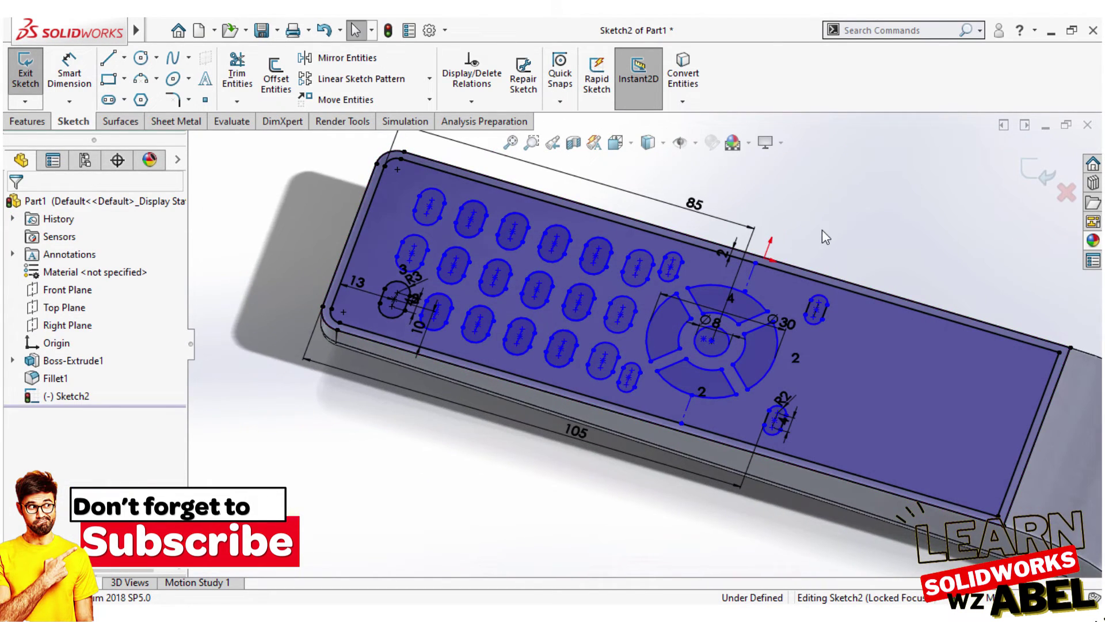
# Draw a construction centerline from the d-pad centre to the remote body's right end.
pyautogui.click(822, 229)
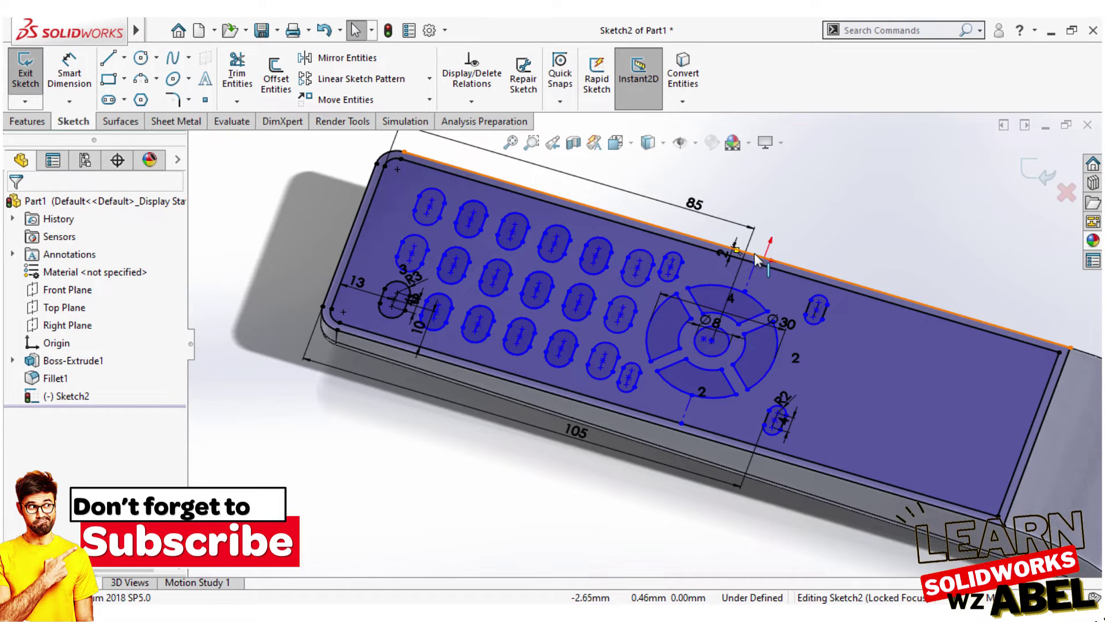
pyautogui.click(124, 58)
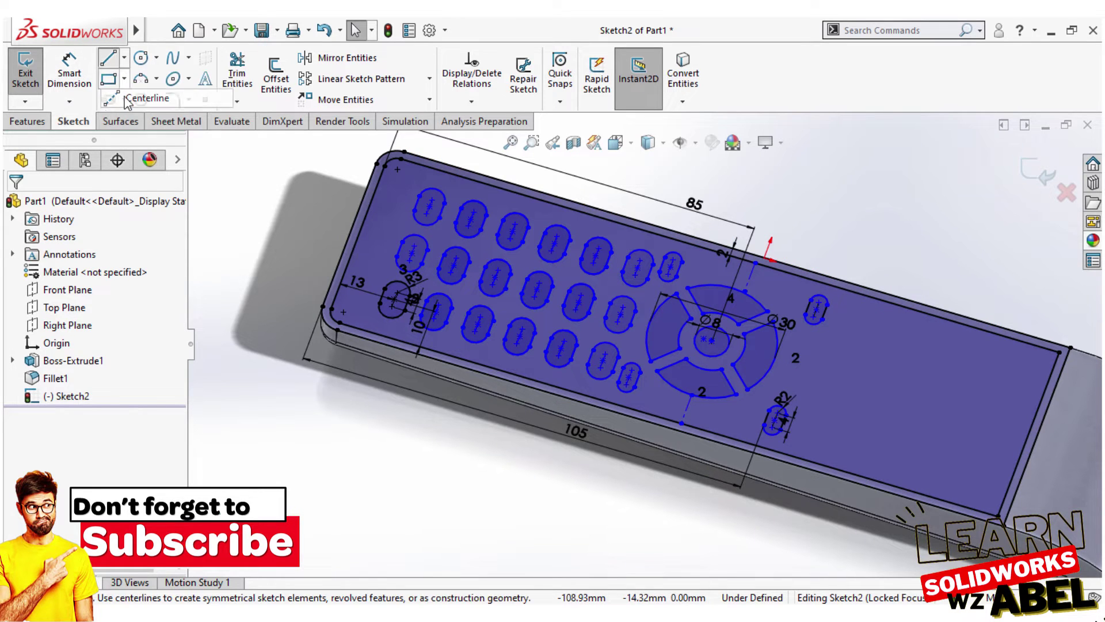
pyautogui.click(147, 98)
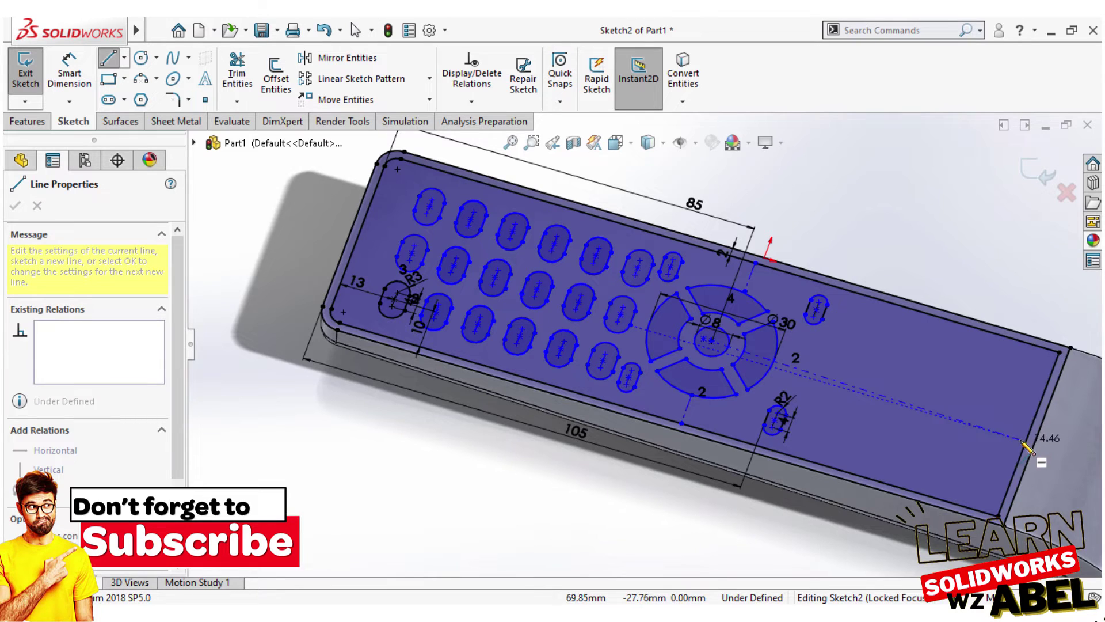
pyautogui.click(1030, 440)
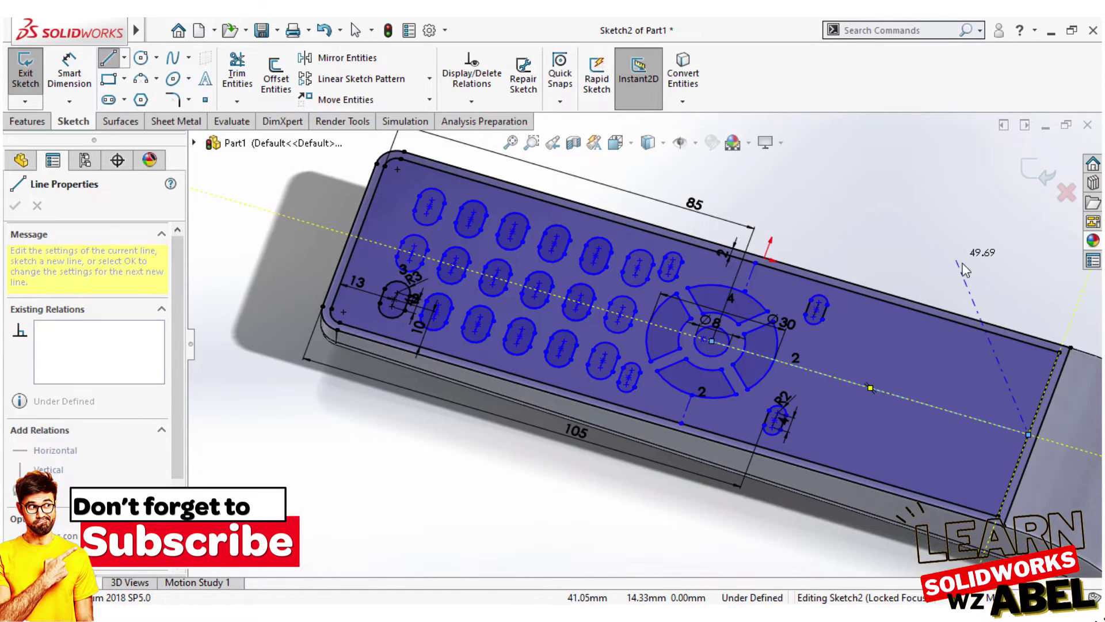
pyautogui.rightClick(973, 259)
pyautogui.click(924, 338)
pyautogui.scroll(-3, 902, 351)
pyautogui.scroll(-2, 748, 375)
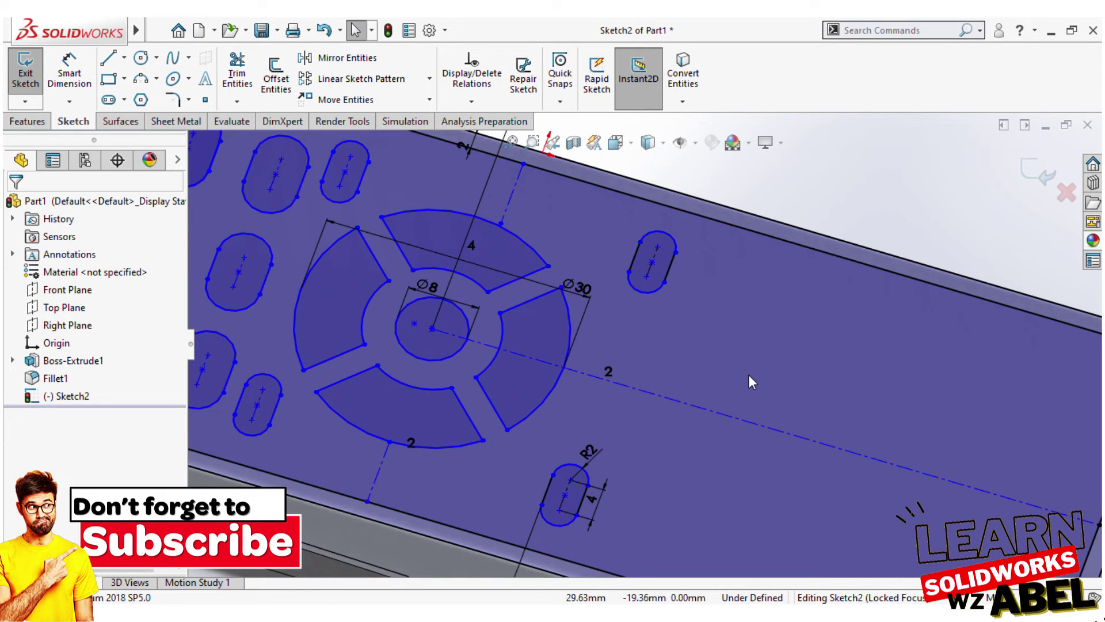
pyautogui.scroll(-1, 744, 378)
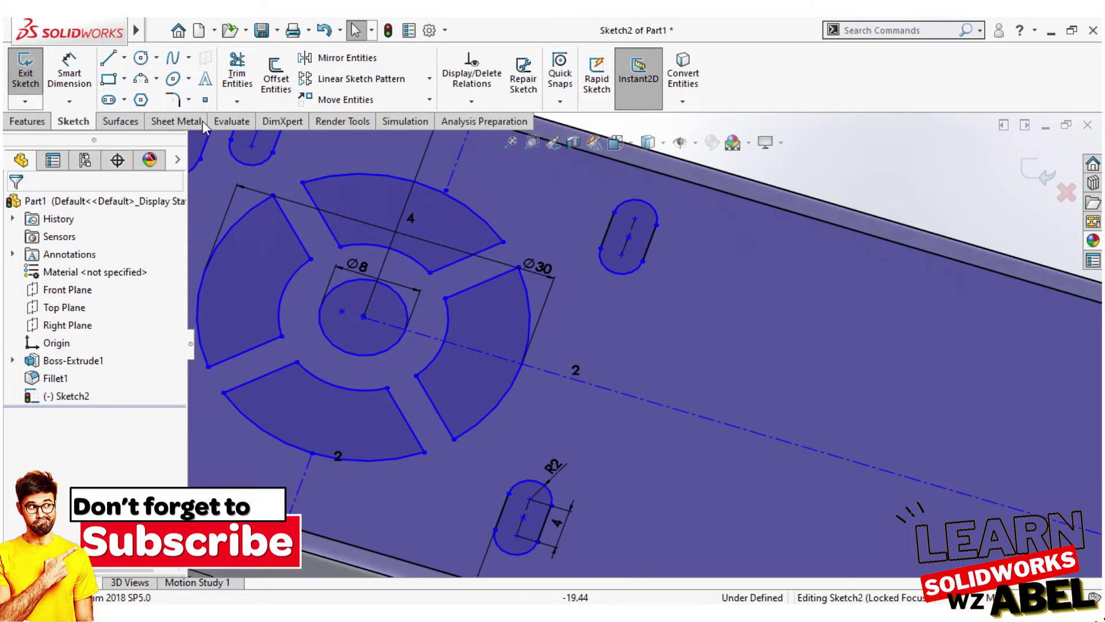
pyautogui.click(114, 105)
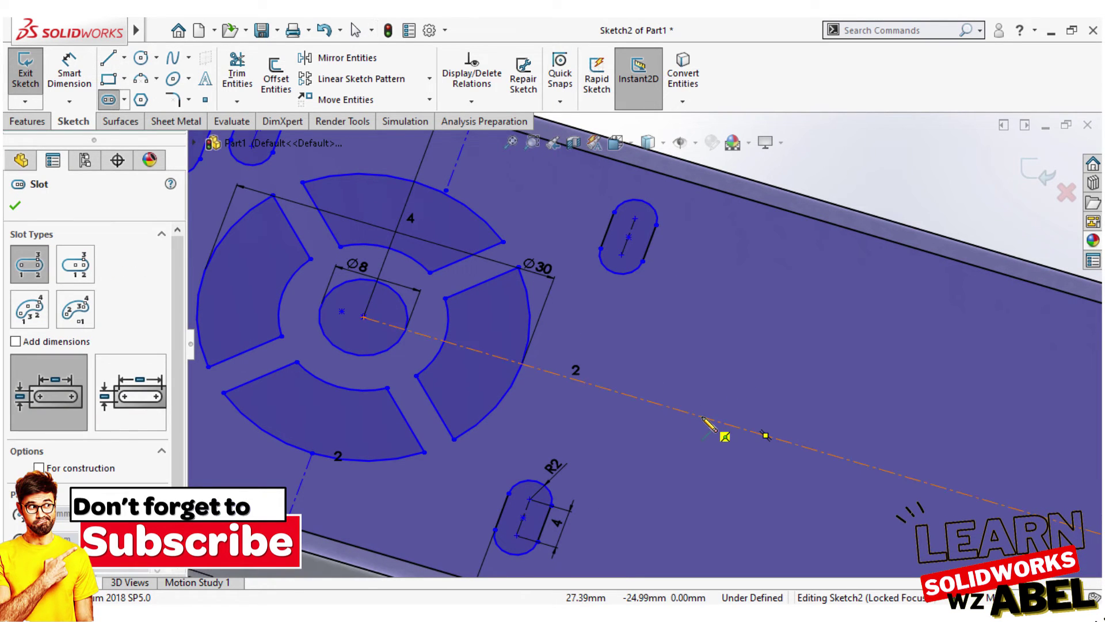
pyautogui.click(703, 419)
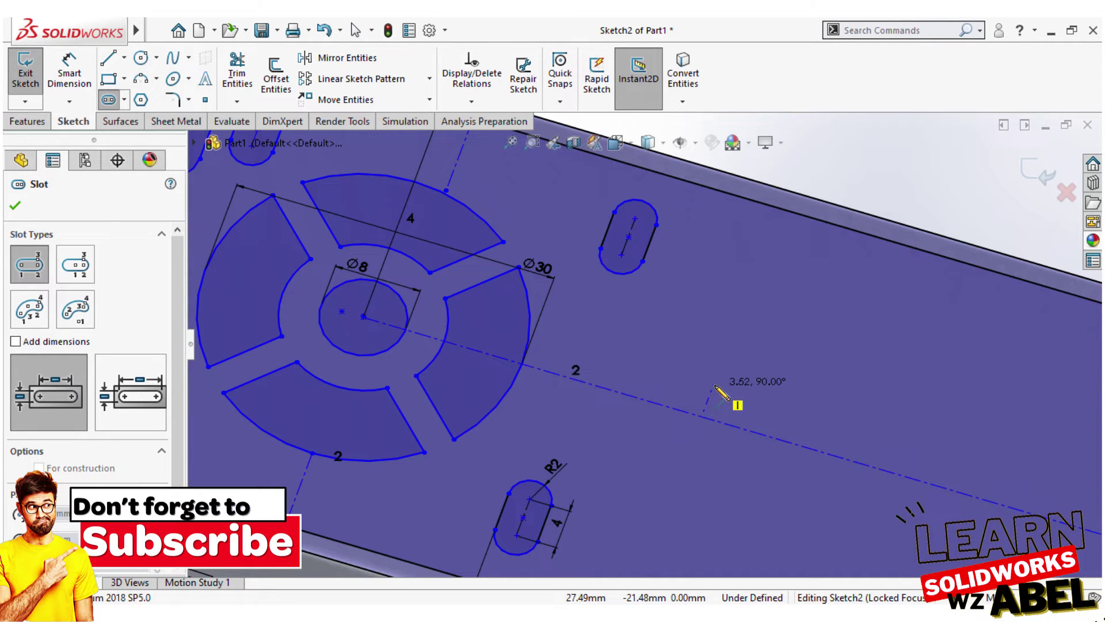
pyautogui.click(719, 391)
pyautogui.scroll(-3, 728, 400)
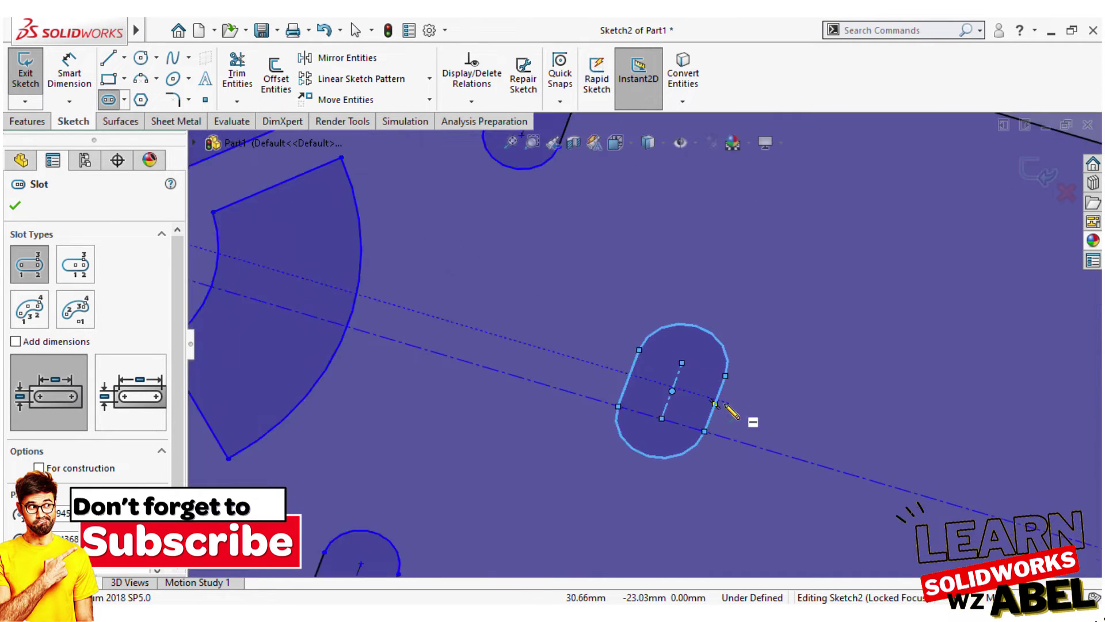
pyautogui.scroll(-2, 690, 392)
pyautogui.moveTo(693, 392); pyautogui.dragTo(715, 270, button='middle')
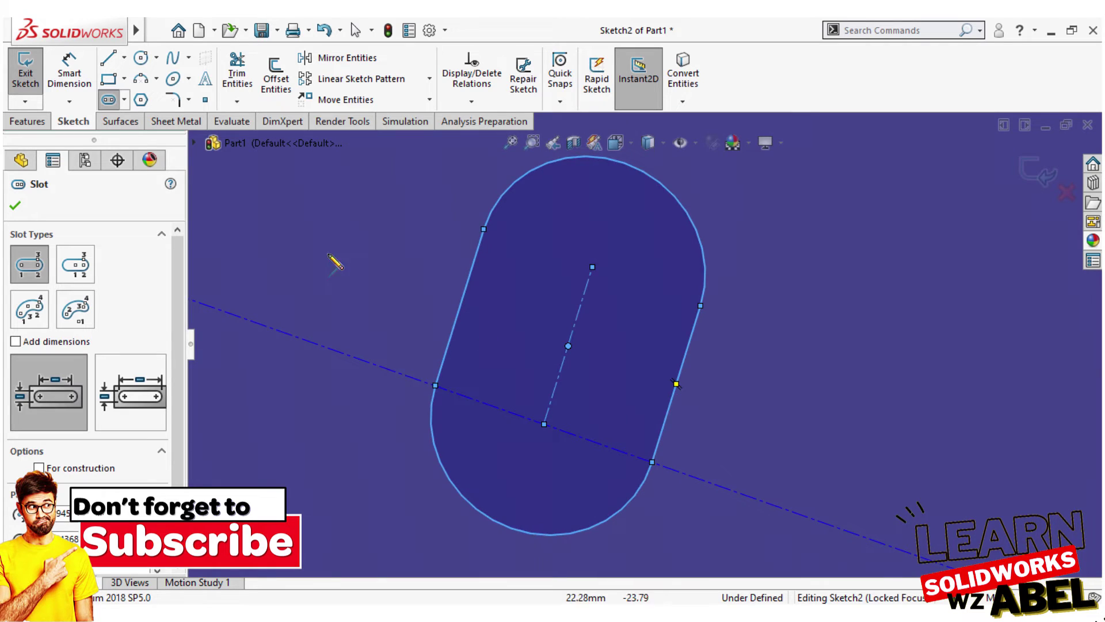
pyautogui.scroll(3, 748, 265)
pyautogui.scroll(2, 783, 259)
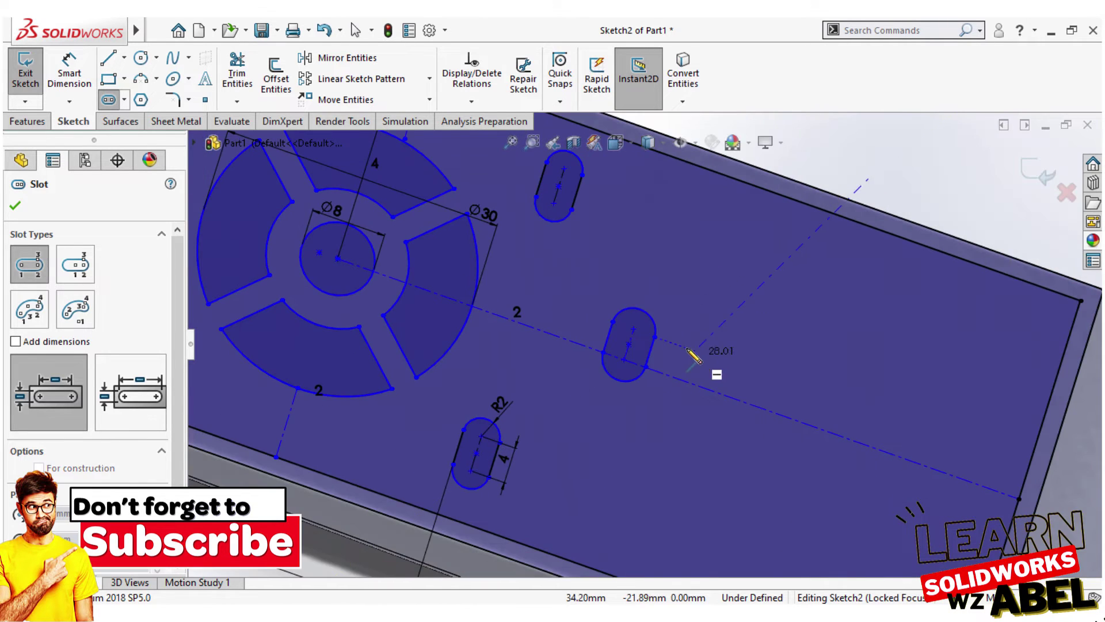
pyautogui.scroll(-4, 693, 353)
pyautogui.press('Escape')
pyautogui.scroll(-2, 576, 345)
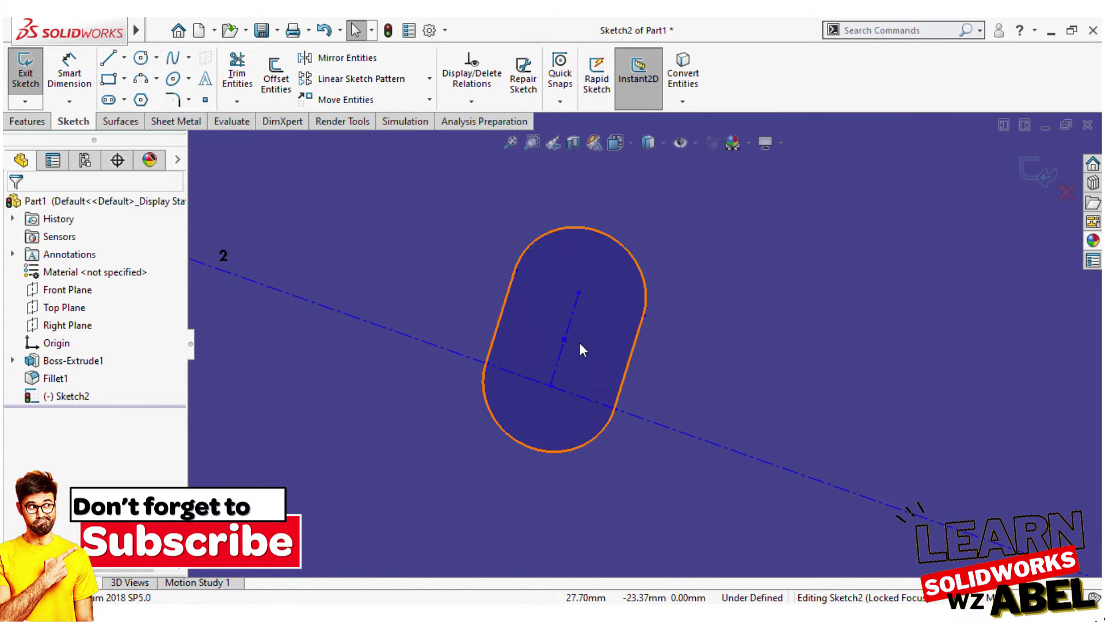
pyautogui.click(564, 340)
pyautogui.keyDown('ctrl'); pyautogui.click(523, 375); pyautogui.keyUp('ctrl')
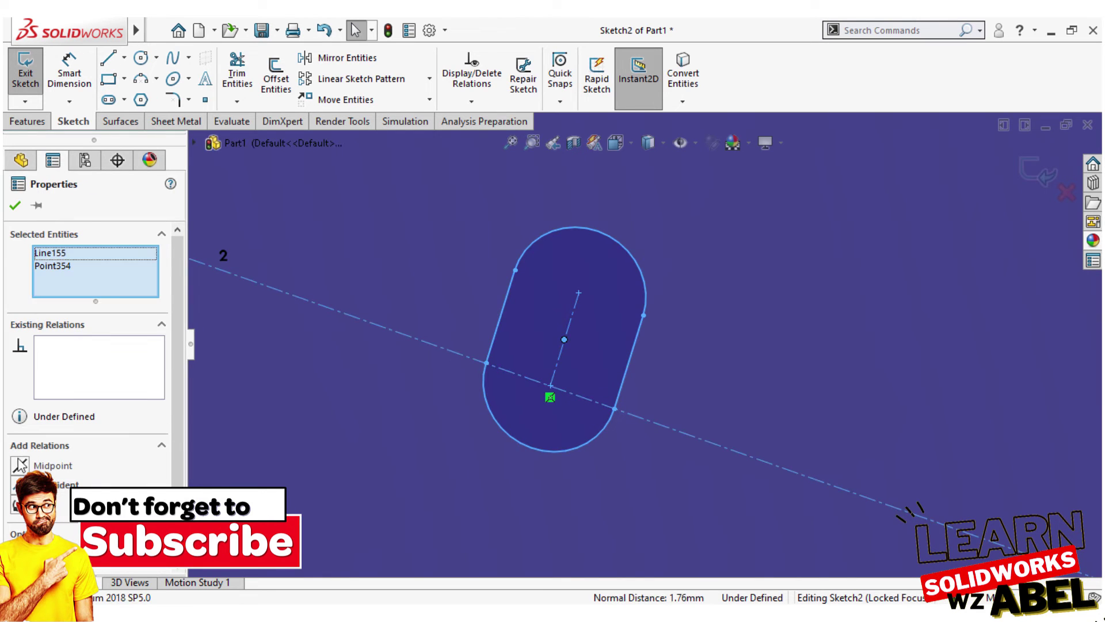
pyautogui.click(21, 467)
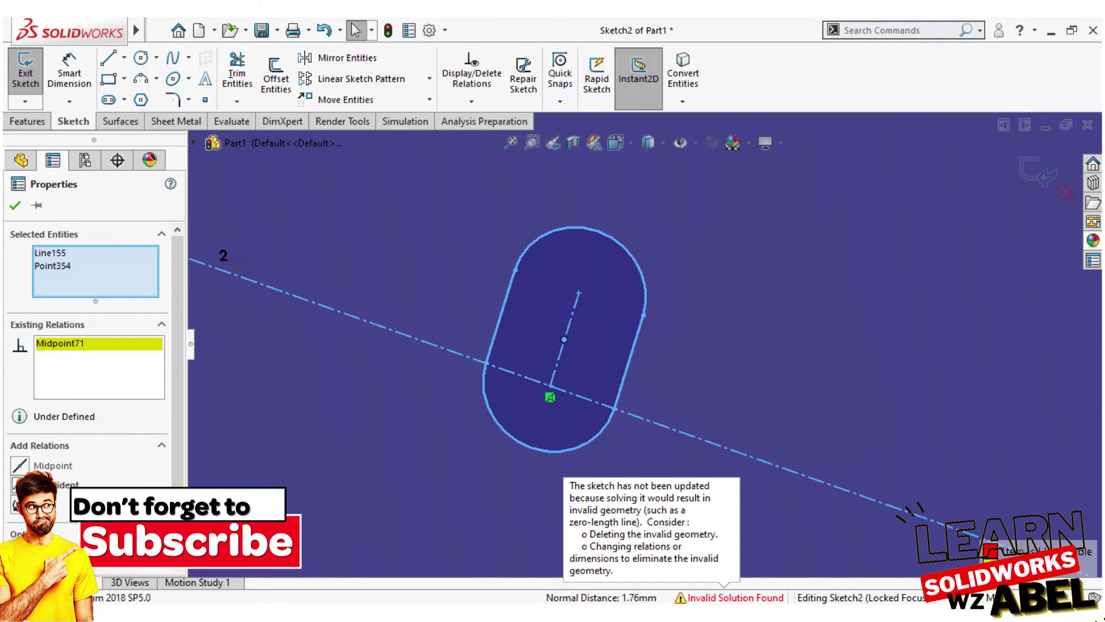
pyautogui.rightClick(87, 345)
pyautogui.click(98, 358)
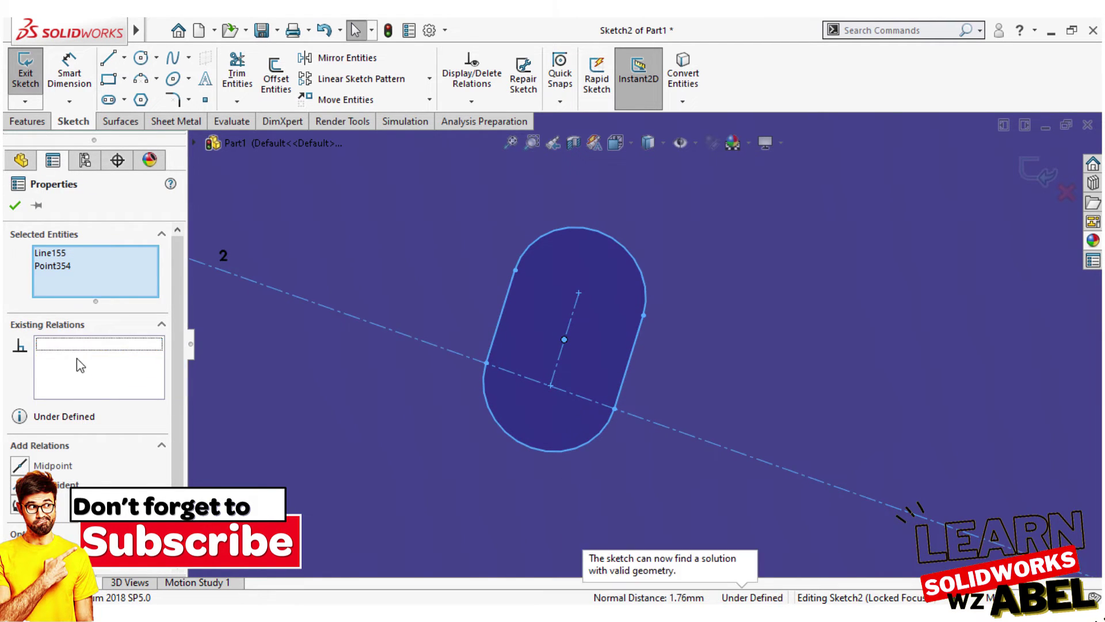
pyautogui.click(563, 339)
pyautogui.keyDown('ctrl'); pyautogui.click(413, 343); pyautogui.keyUp('ctrl')
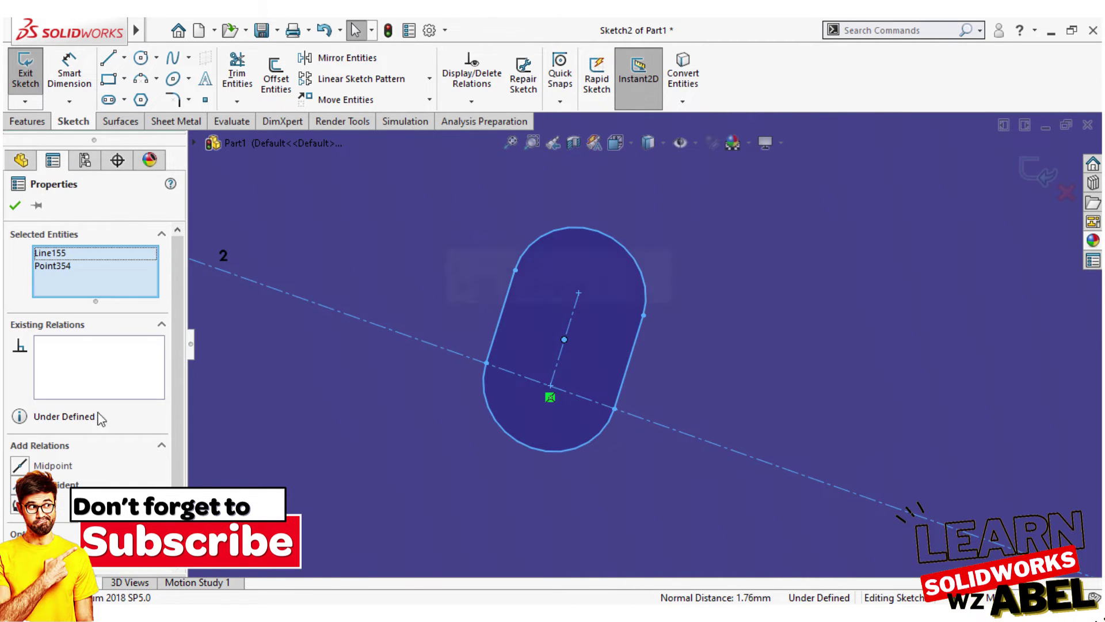
pyautogui.click(20, 485)
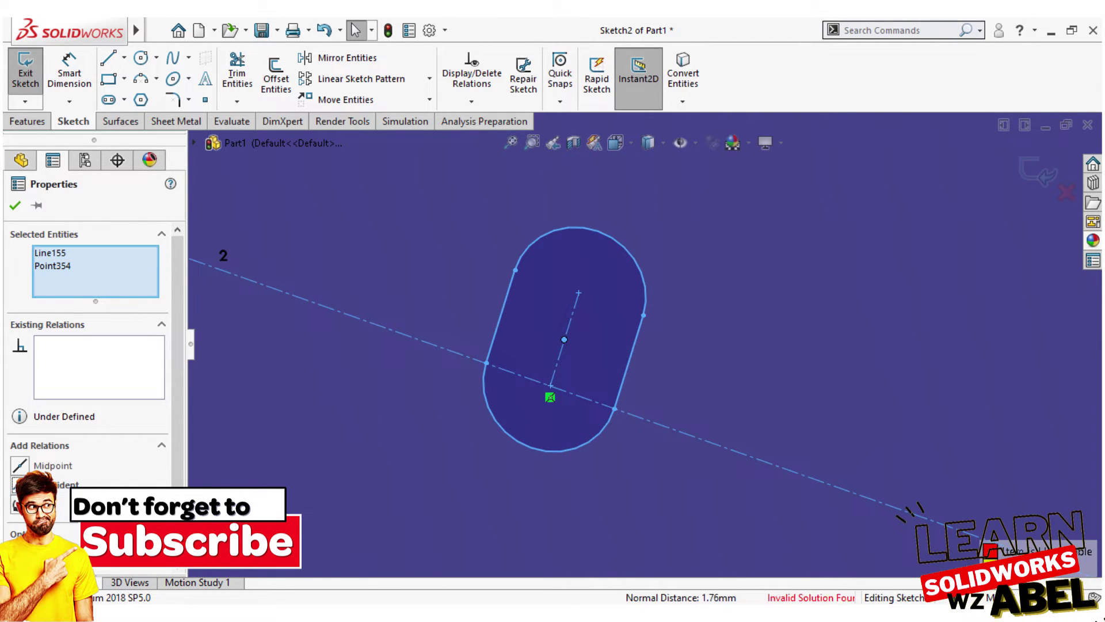
pyautogui.click(15, 206)
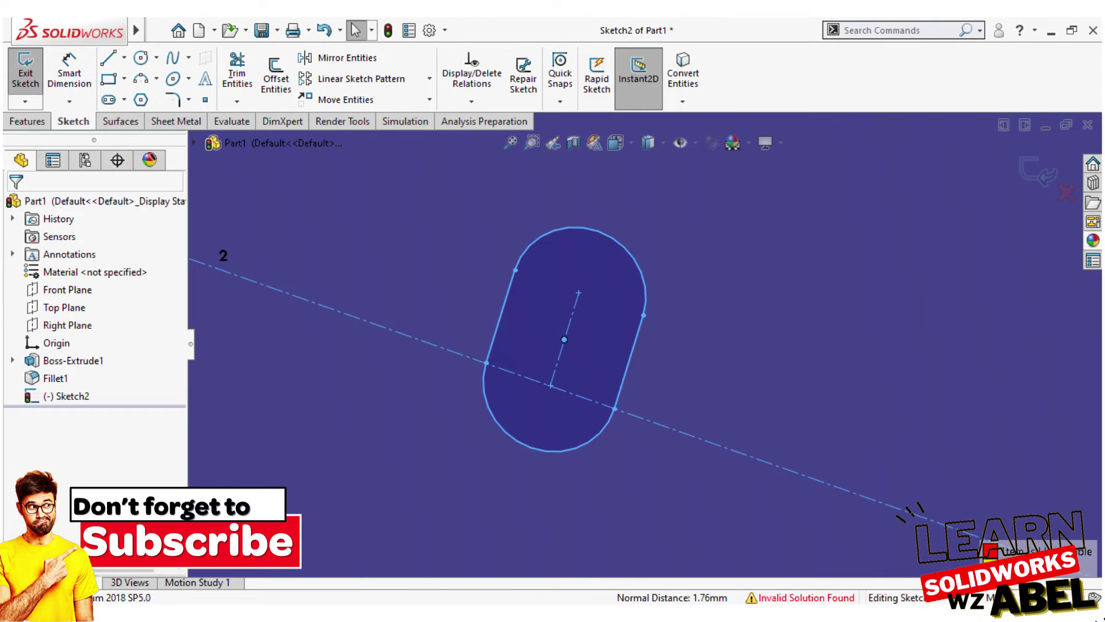
pyautogui.hotkey('ctrl', 'z')
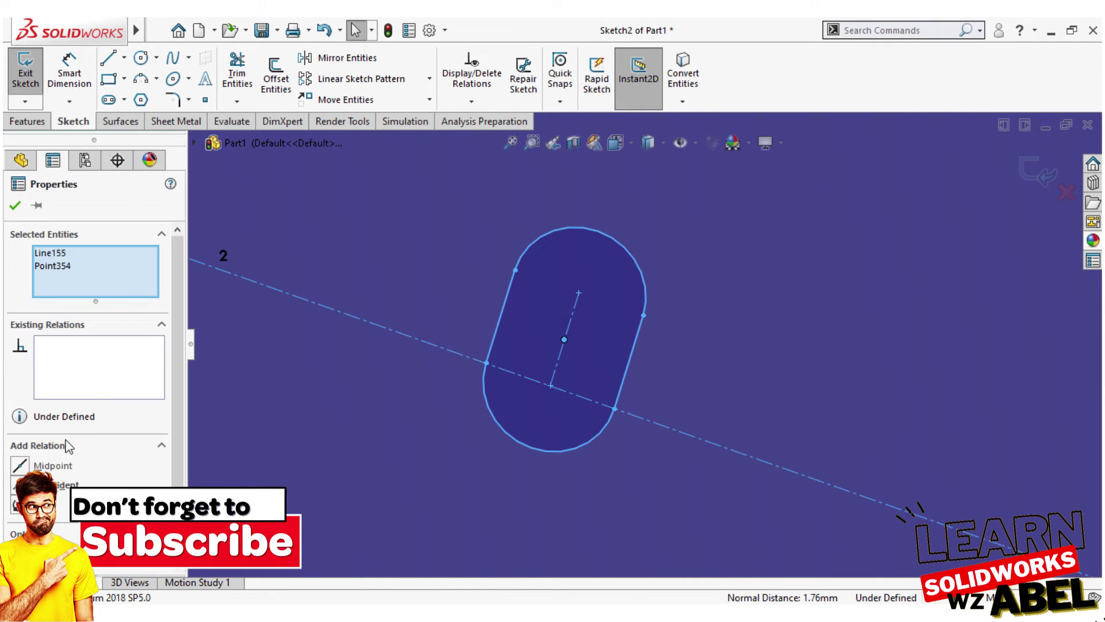
pyautogui.hotkey('ctrl', 'z')
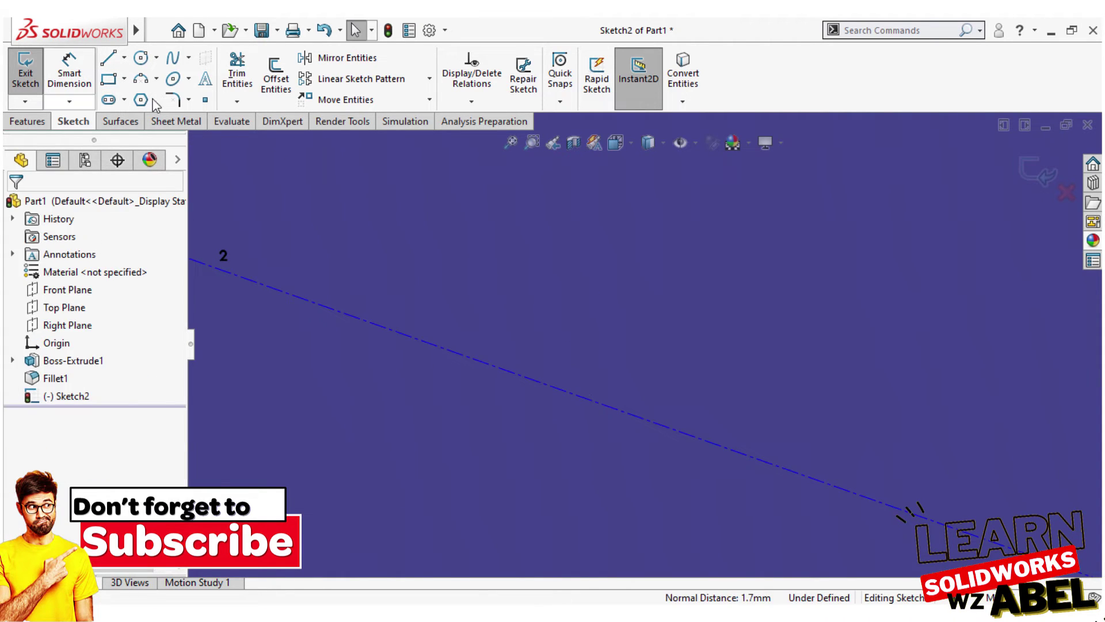
# Draw a straight slot across the centreline.
pyautogui.click(114, 102)
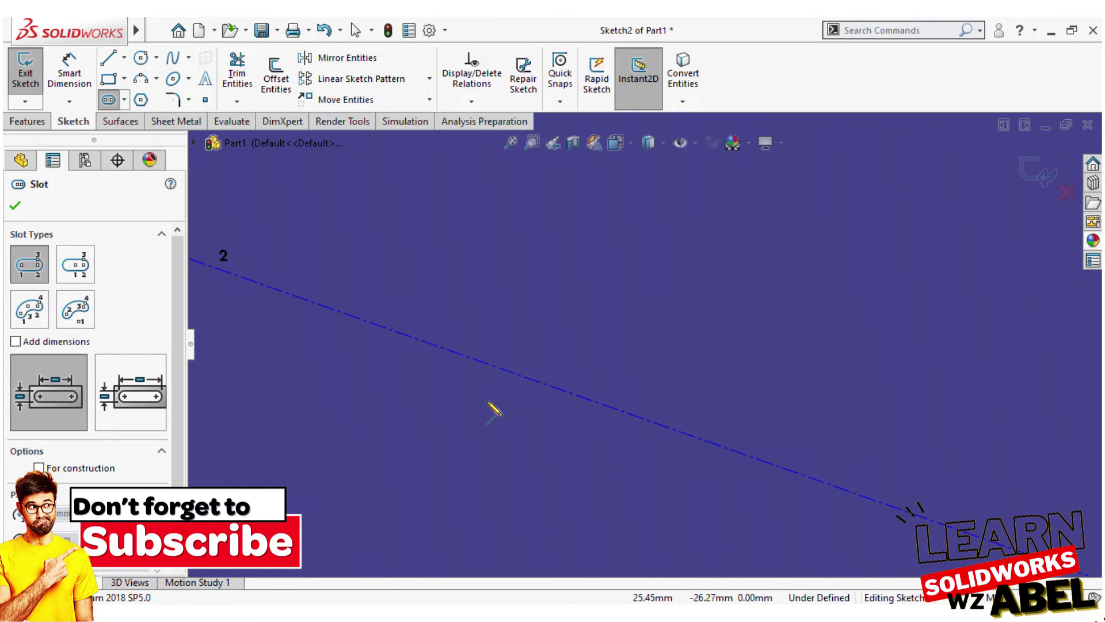
pyautogui.click(481, 413)
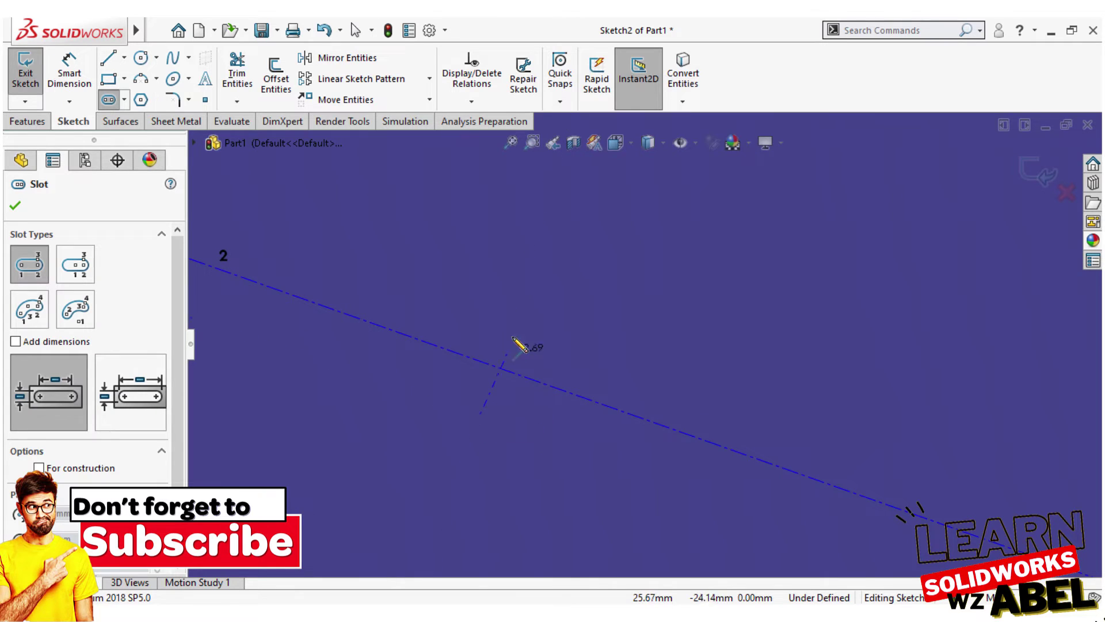
pyautogui.click(515, 299)
pyautogui.click(556, 347)
pyautogui.moveTo(557, 348); pyautogui.dragTo(517, 334, button='right')
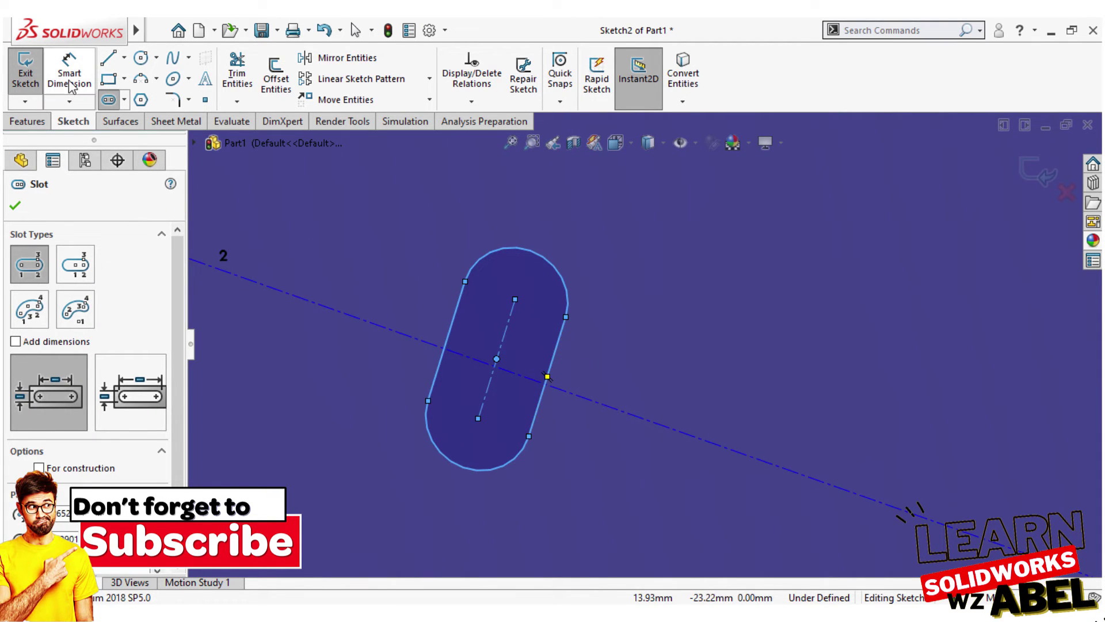
# Dimension the slot with a 4 mm centre length and an R3 end radius.
pyautogui.click(509, 329)
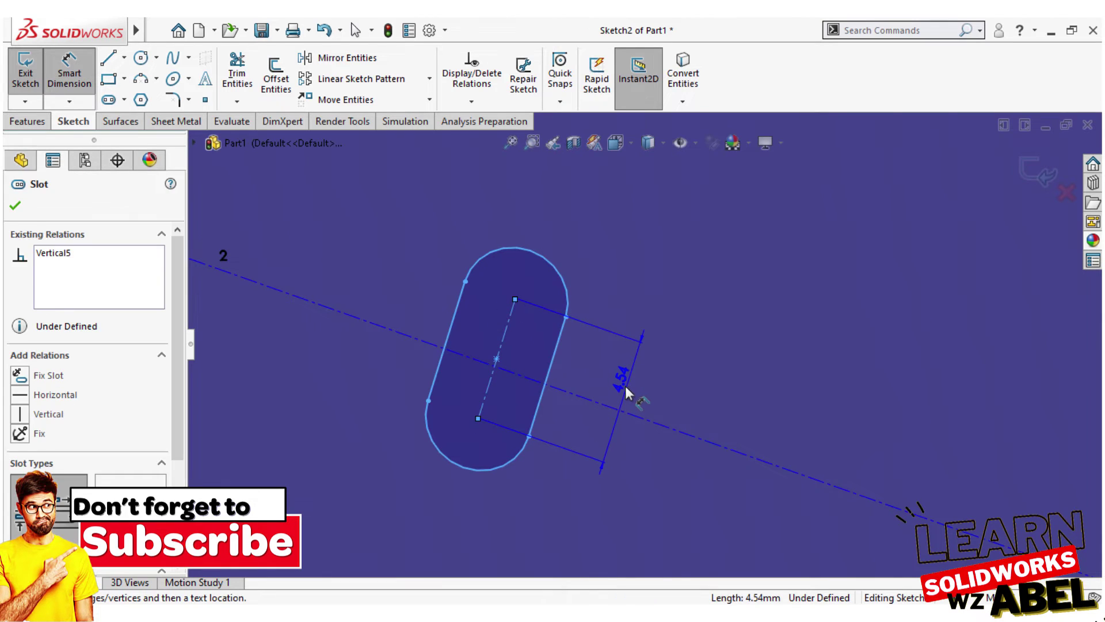
pyautogui.click(625, 386)
pyautogui.write('6')
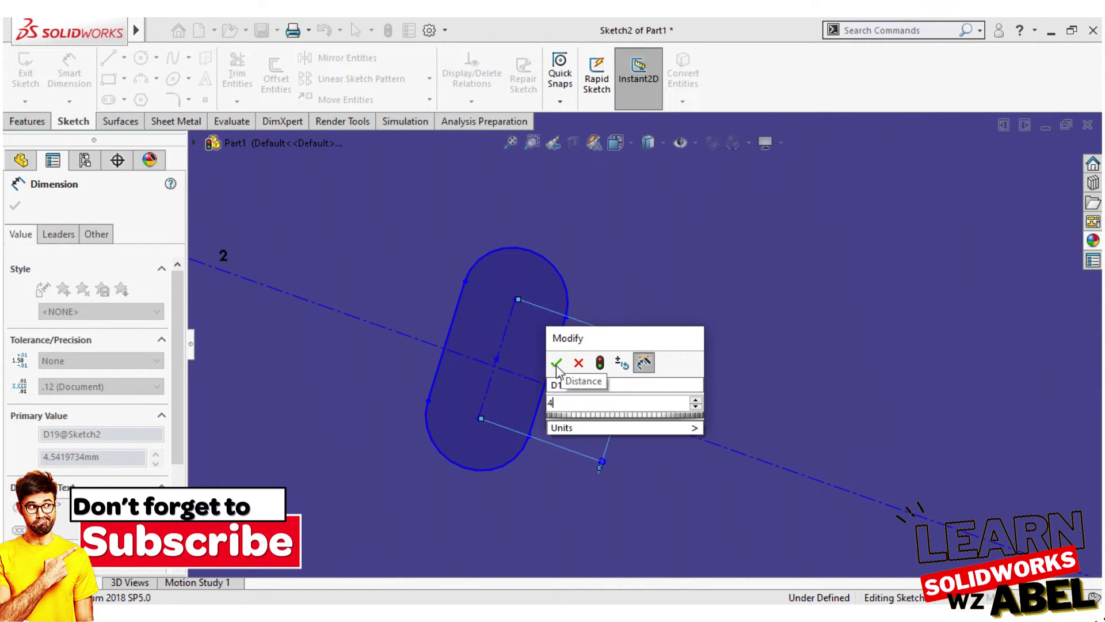
pyautogui.click(556, 364)
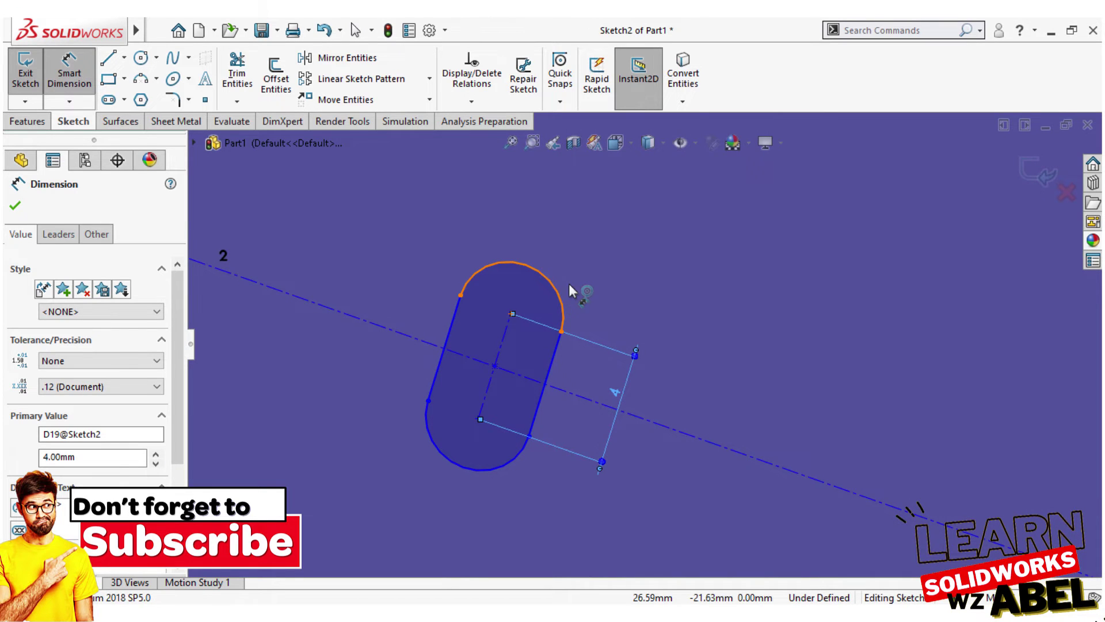
pyautogui.click(567, 284)
pyautogui.write('3')
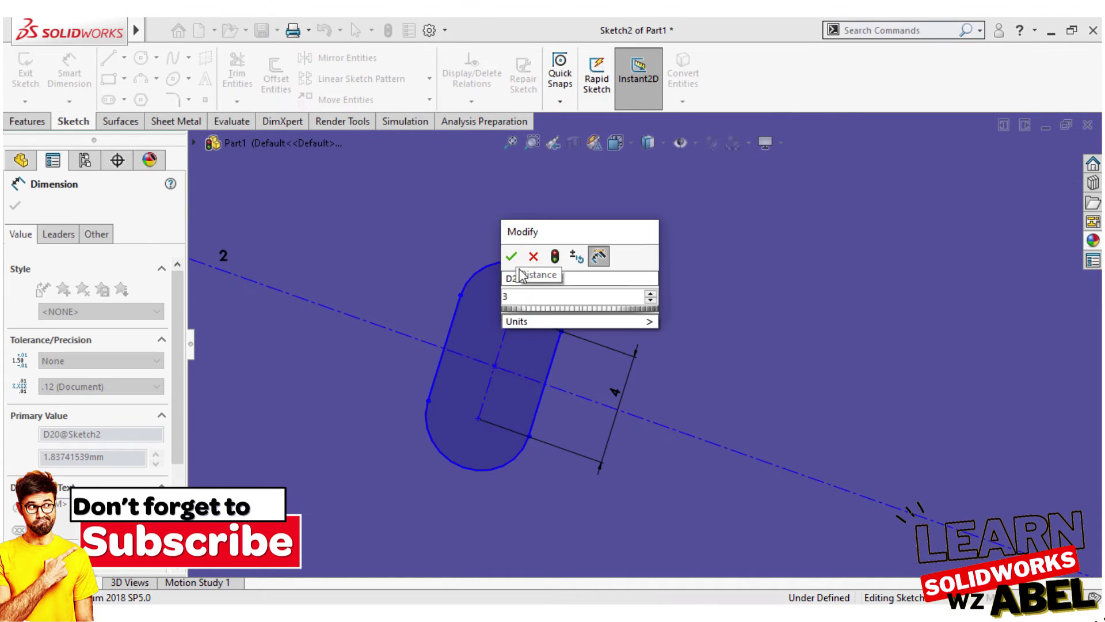
pyautogui.press('Return')
pyautogui.scroll(3, 540, 362)
pyautogui.scroll(5, 543, 368)
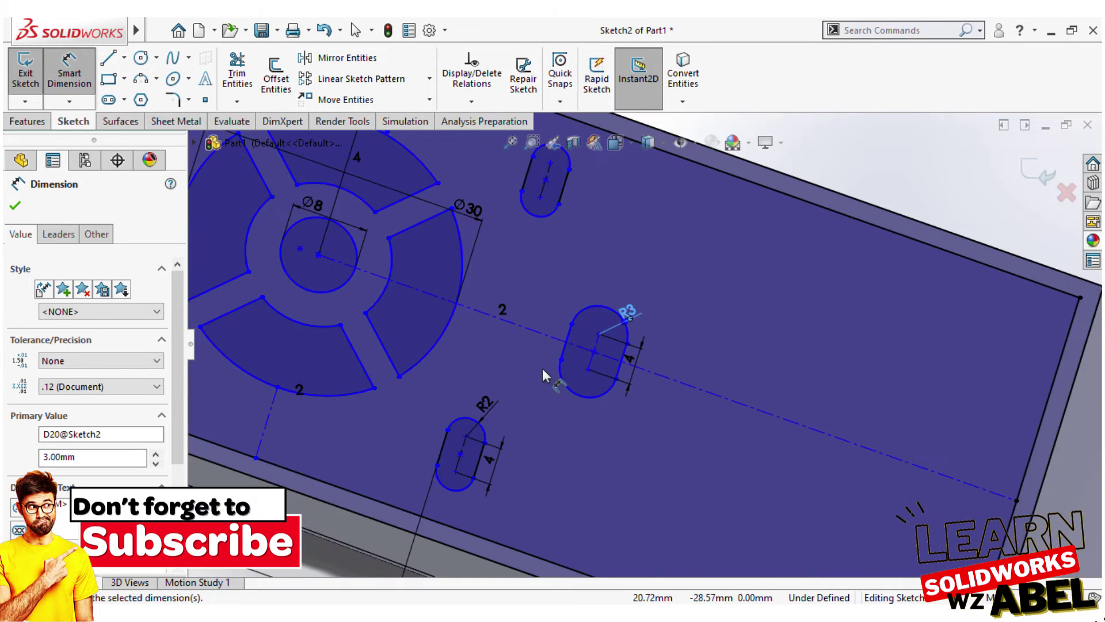
pyautogui.scroll(3, 564, 370)
pyautogui.scroll(-3, 633, 343)
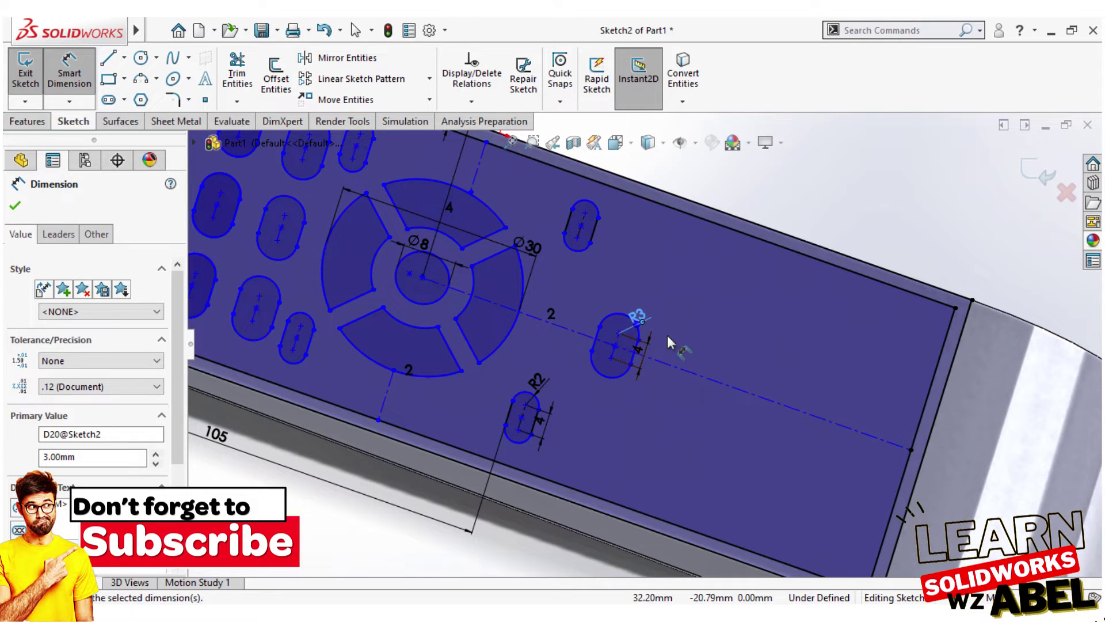
pyautogui.scroll(-2, 668, 339)
pyautogui.scroll(-2, 668, 339)
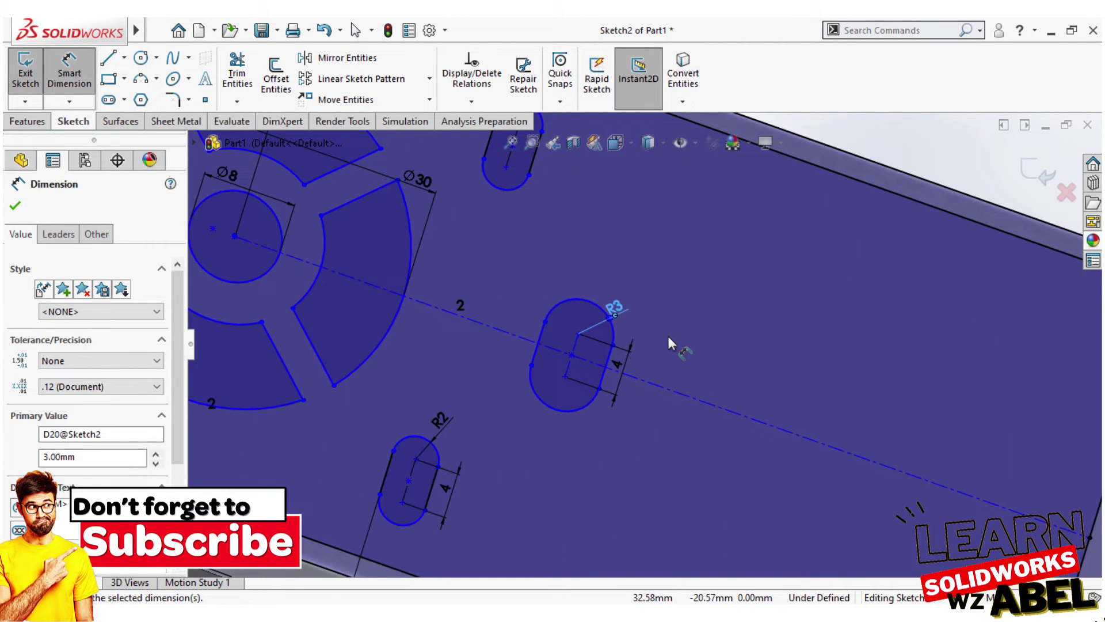
pyautogui.scroll(-1, 666, 340)
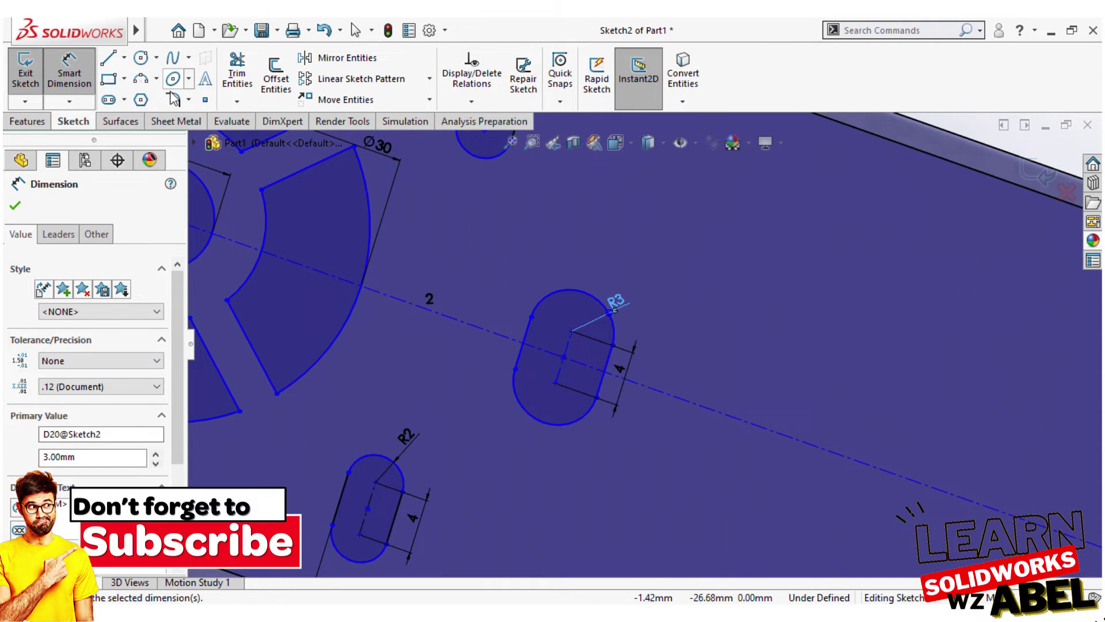
pyautogui.scroll(-2, 572, 365)
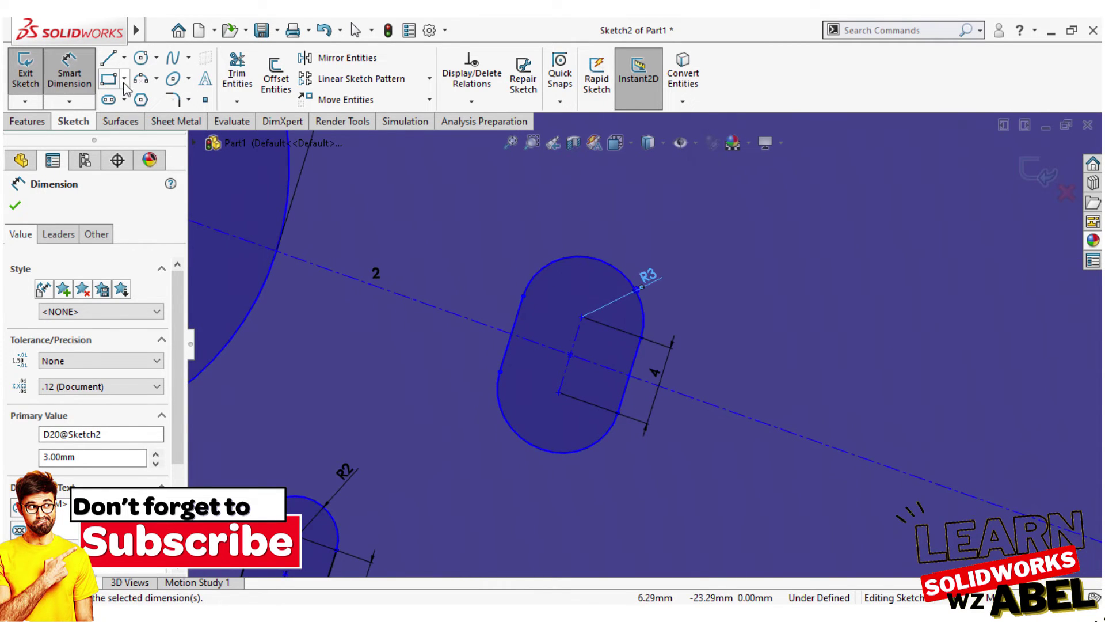
# Try a three-slot linear pattern at 10 mm spacing, then undo it.
pyautogui.click(384, 79)
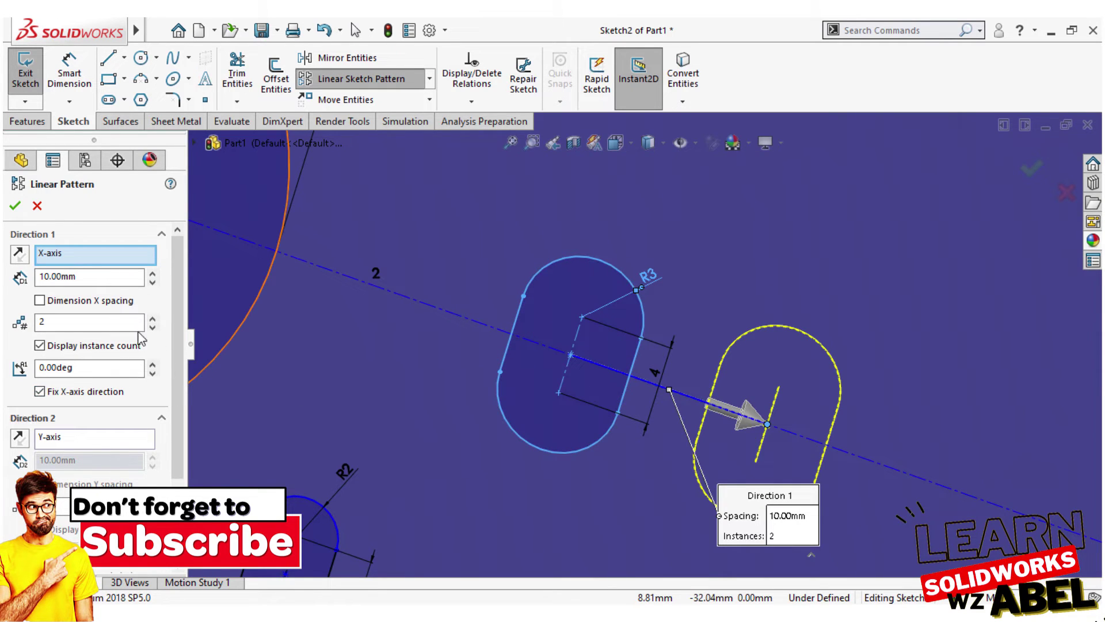
pyautogui.click(153, 318)
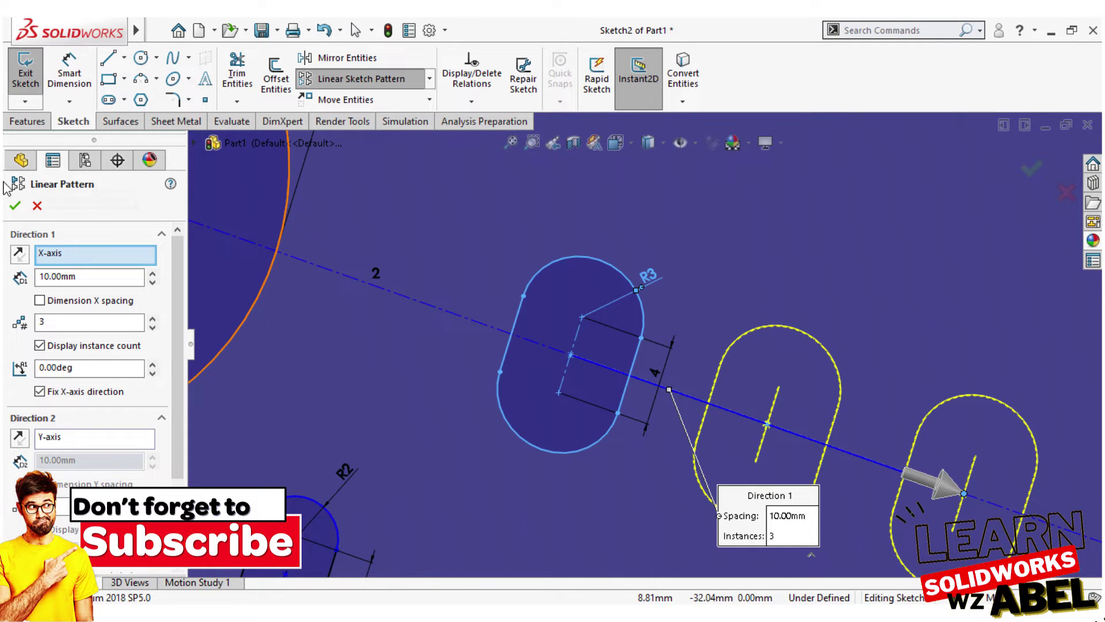
pyautogui.click(15, 205)
pyautogui.scroll(3, 644, 345)
pyautogui.scroll(5, 604, 414)
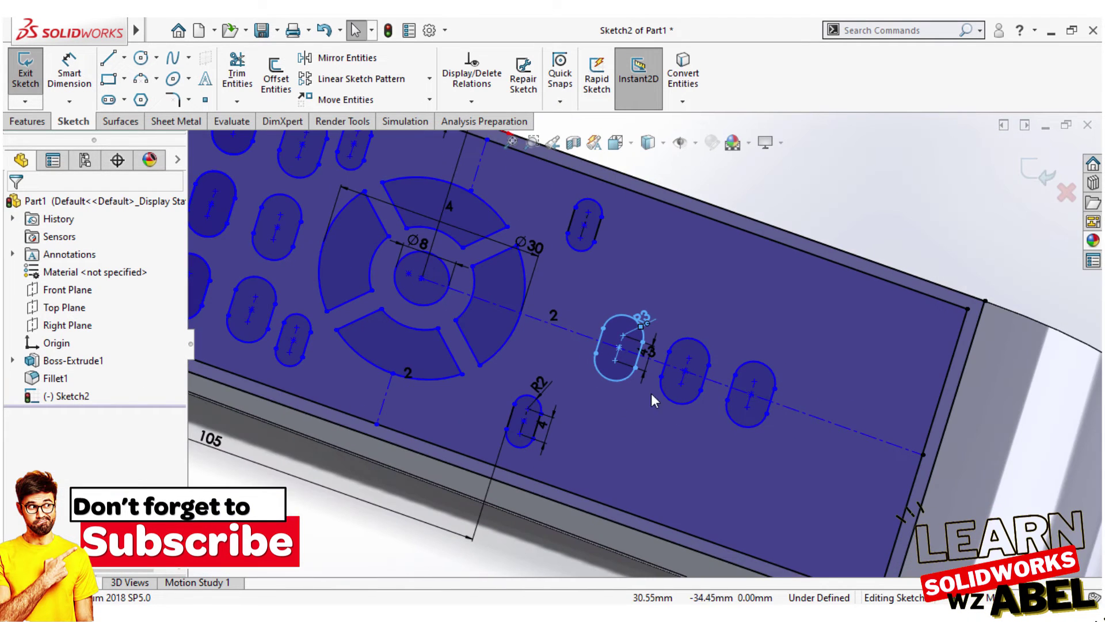
pyautogui.moveTo(713, 472)
pyautogui.mouseDown(button='middle')
pyautogui.moveTo(669, 381)
pyautogui.moveTo(679, 382)
pyautogui.mouseUp(button='middle')
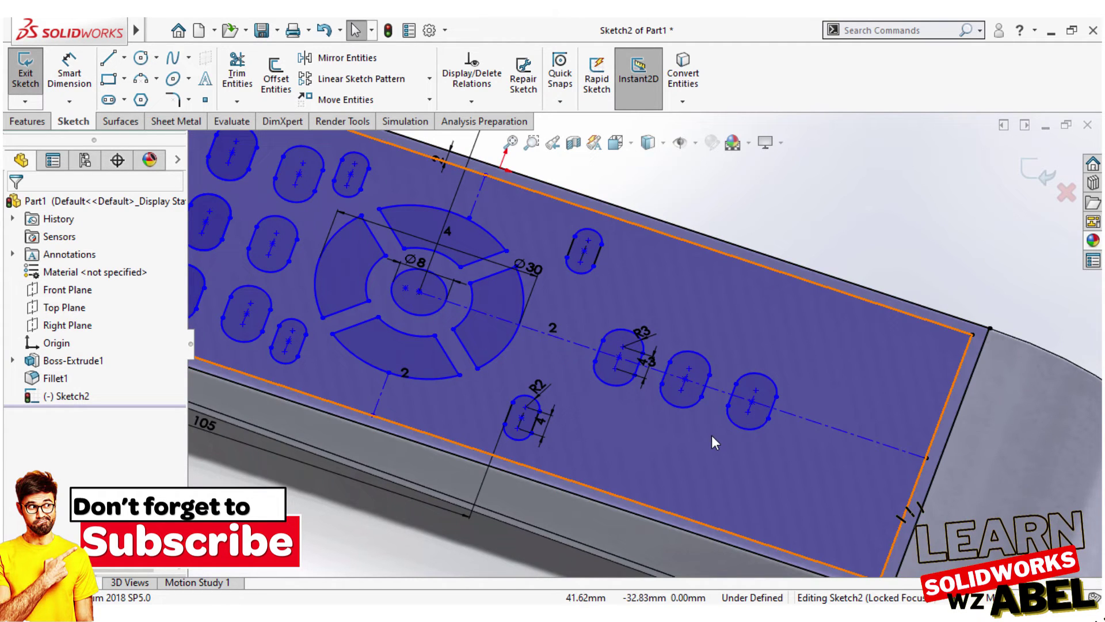
pyautogui.scroll(-3, 691, 397)
pyautogui.scroll(-3, 687, 389)
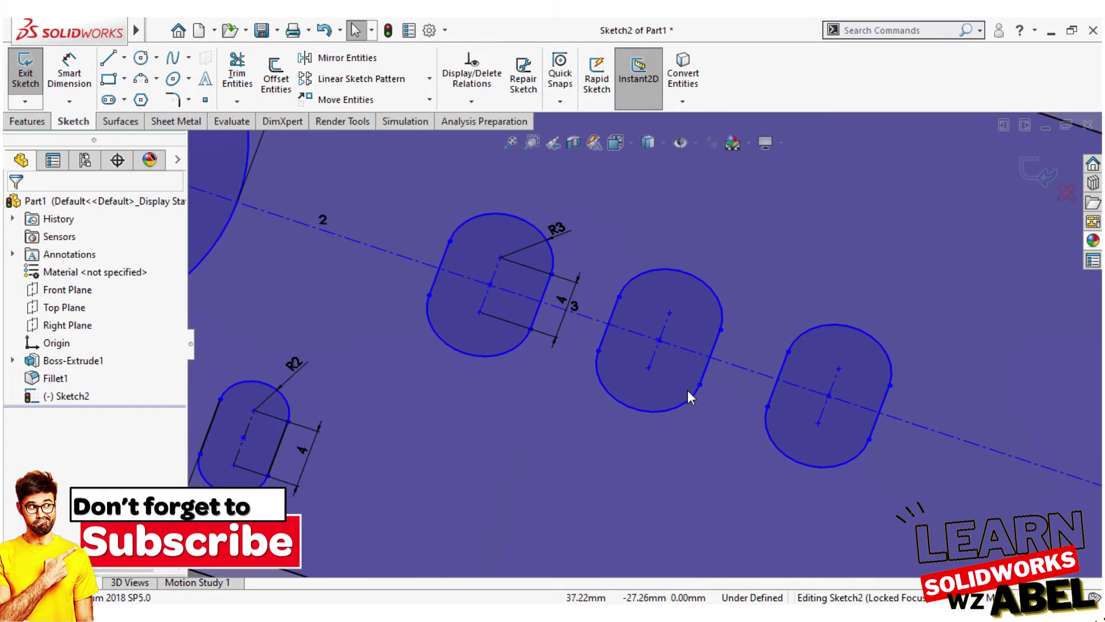
pyautogui.scroll(-3, 687, 389)
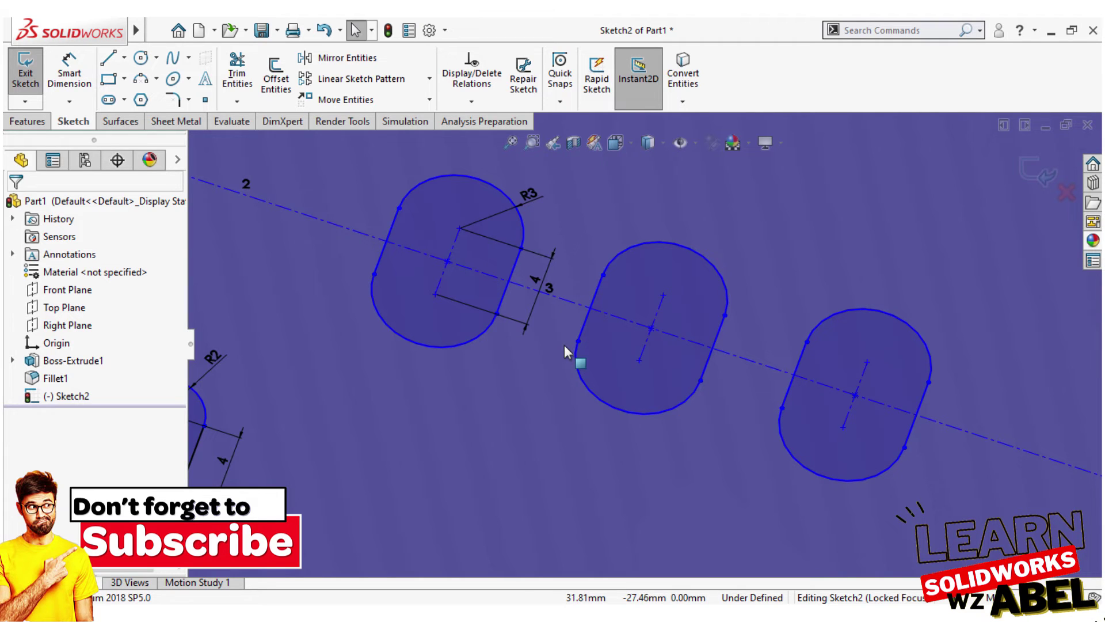
pyautogui.hotkey('ctrl', 'z')
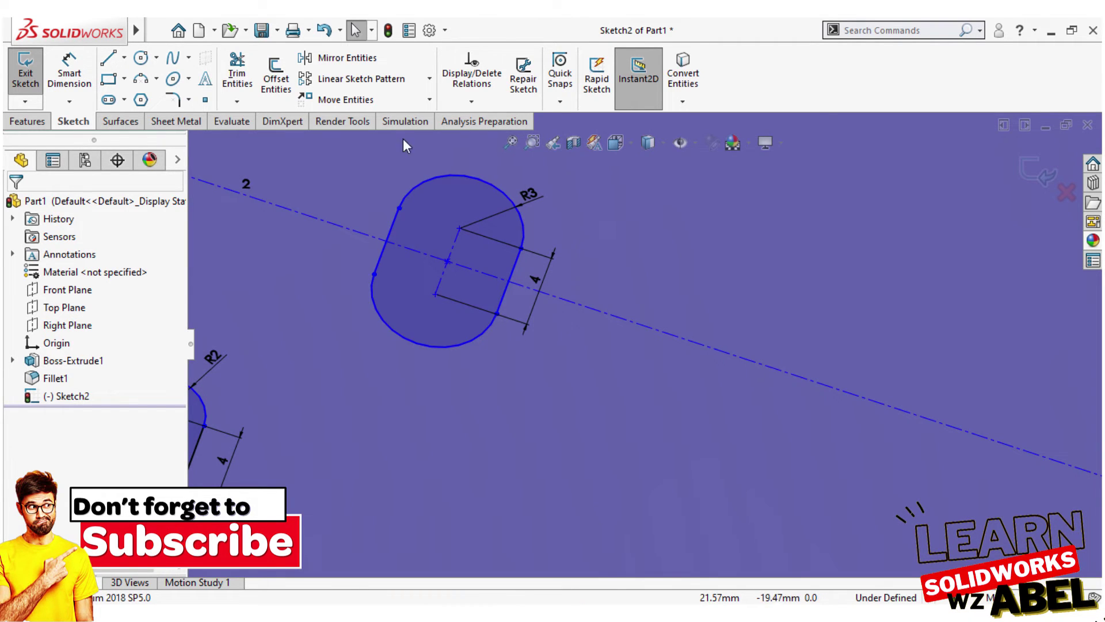
# Pattern the slot into three instances spaced 8 mm apart along the centreline.
pyautogui.click(362, 79)
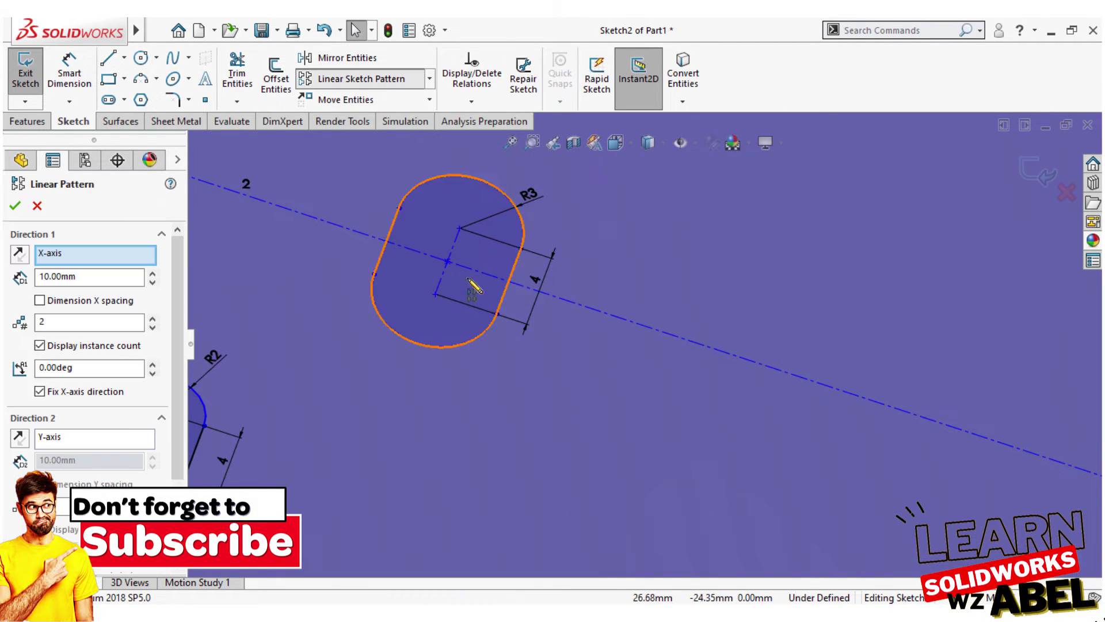
pyautogui.click(392, 228)
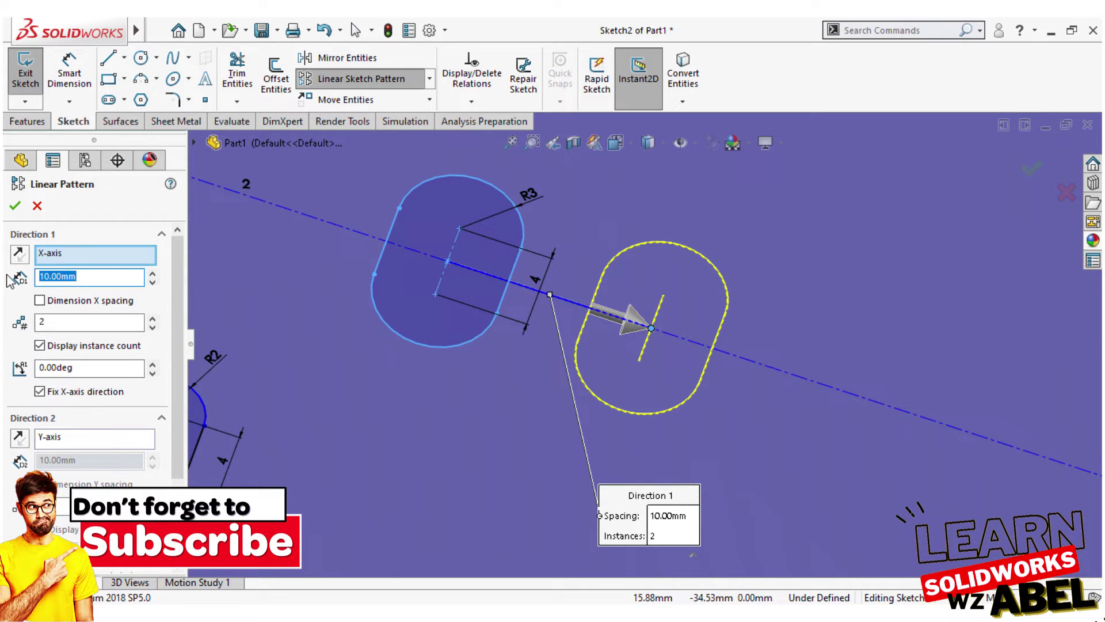
pyautogui.write('8')
pyautogui.press('Return')
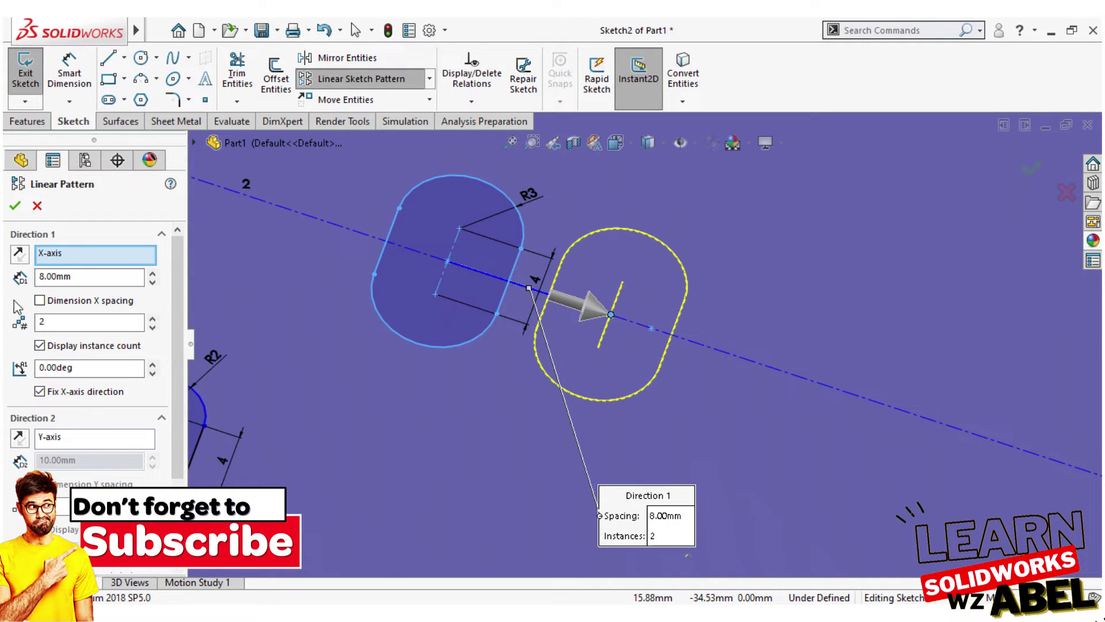
pyautogui.click(152, 318)
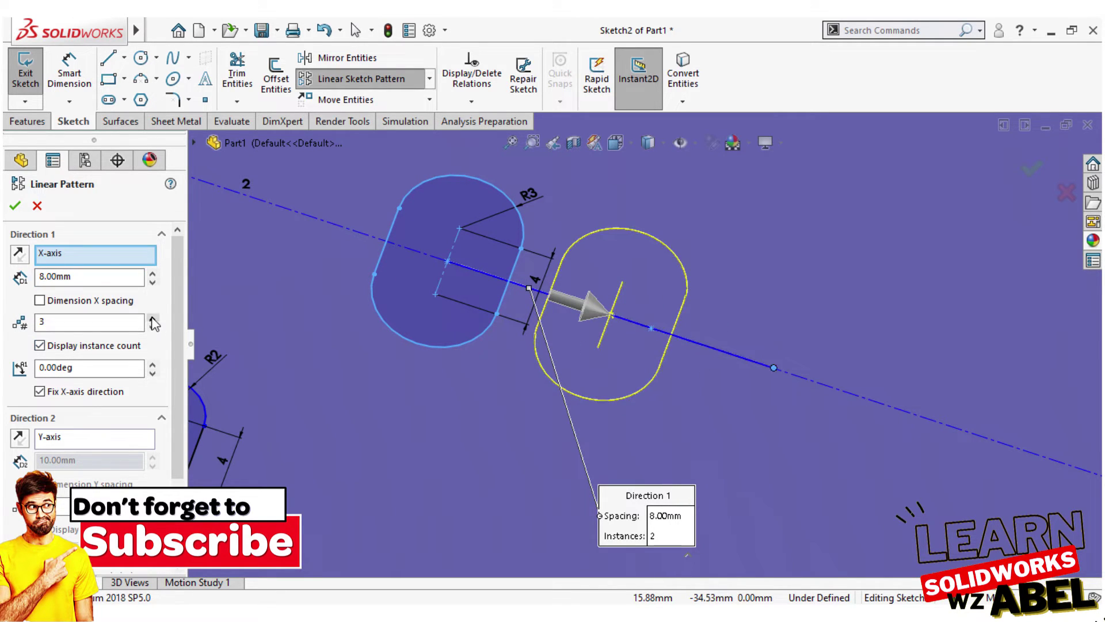
pyautogui.click(15, 206)
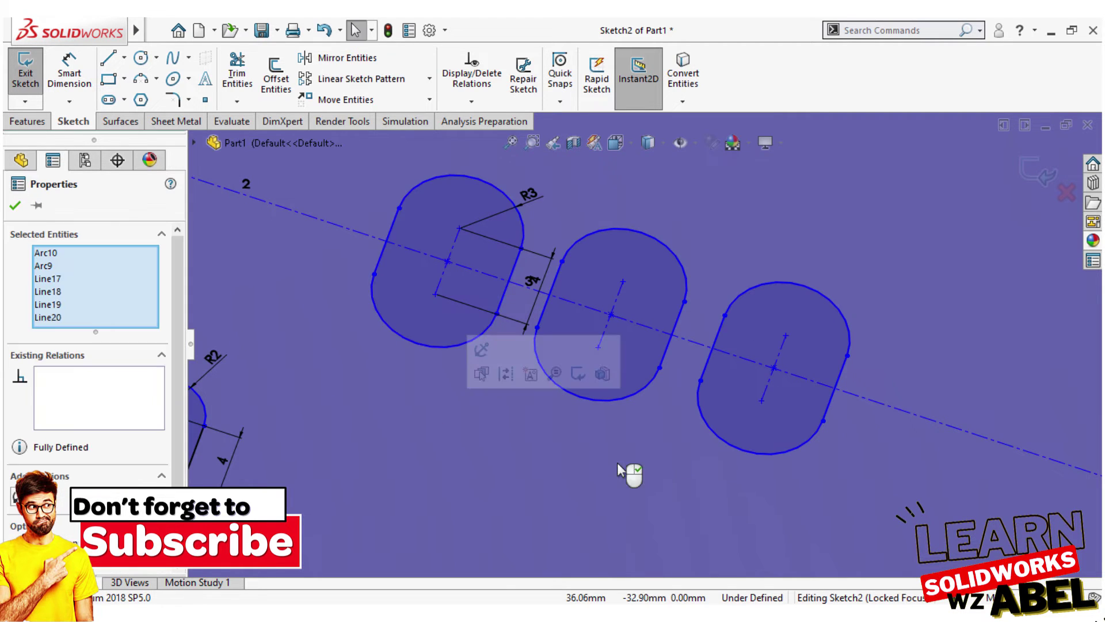
pyautogui.scroll(3, 628, 469)
pyautogui.scroll(3, 620, 469)
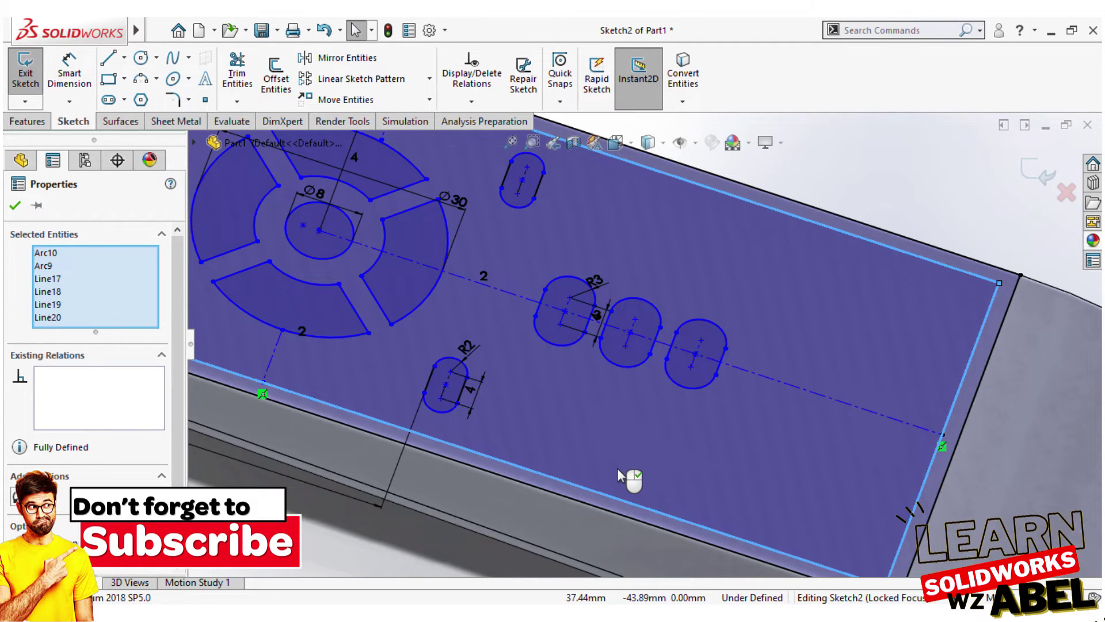
# Draw a longer straight slot below the centreline near the plate's lower edge.
pyautogui.scroll(3, 618, 474)
pyautogui.scroll(3, 618, 475)
pyautogui.scroll(-2, 665, 307)
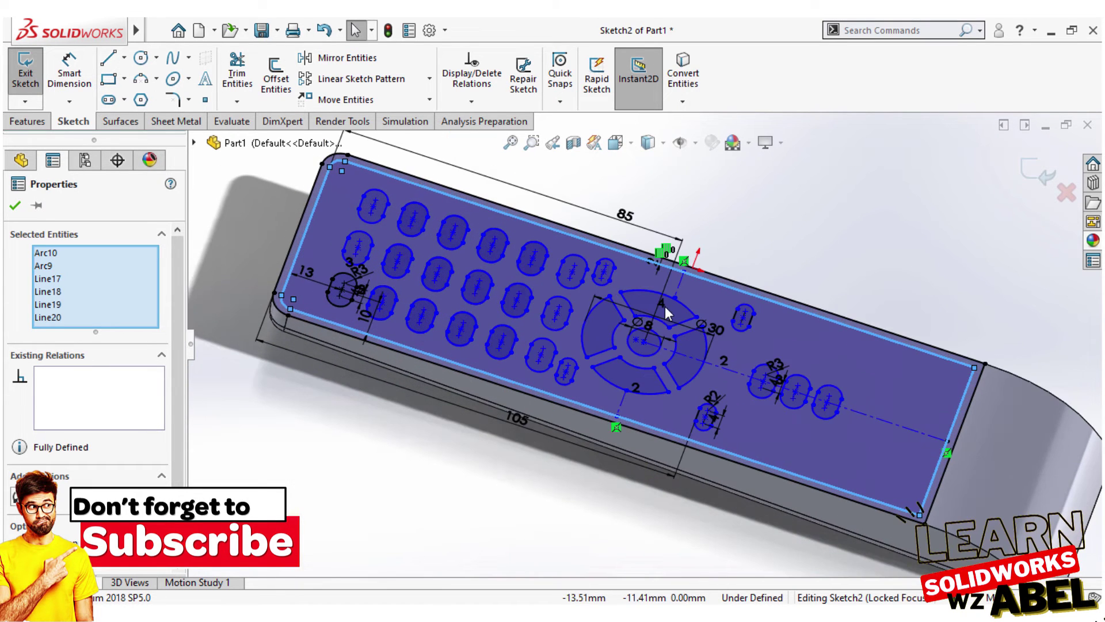
pyautogui.scroll(-2, 817, 405)
pyautogui.scroll(-2, 823, 388)
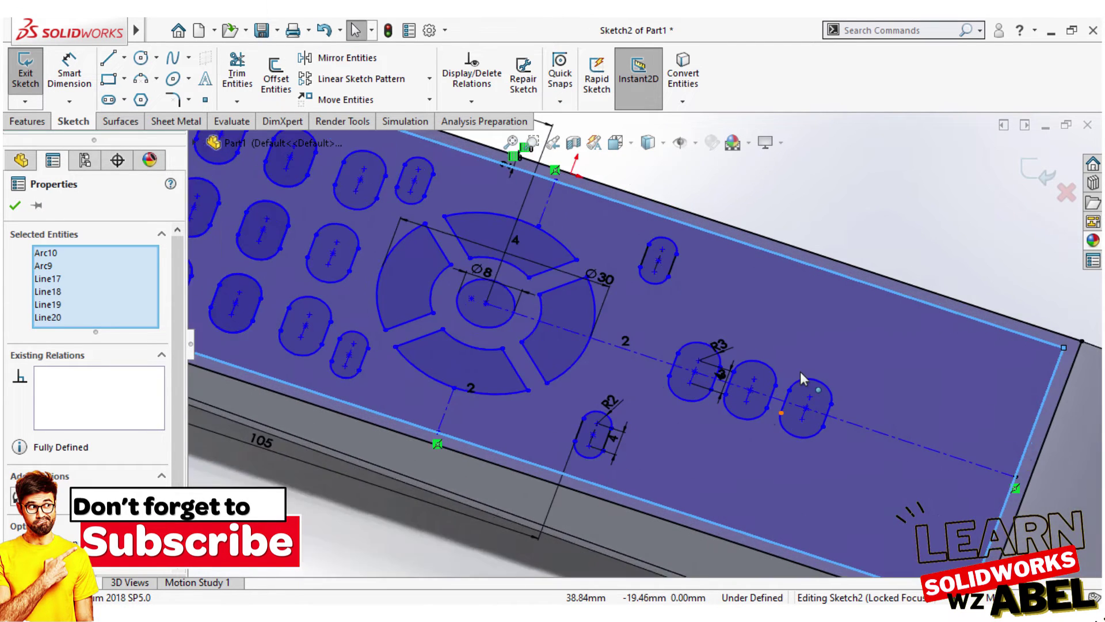
pyautogui.scroll(-2, 800, 371)
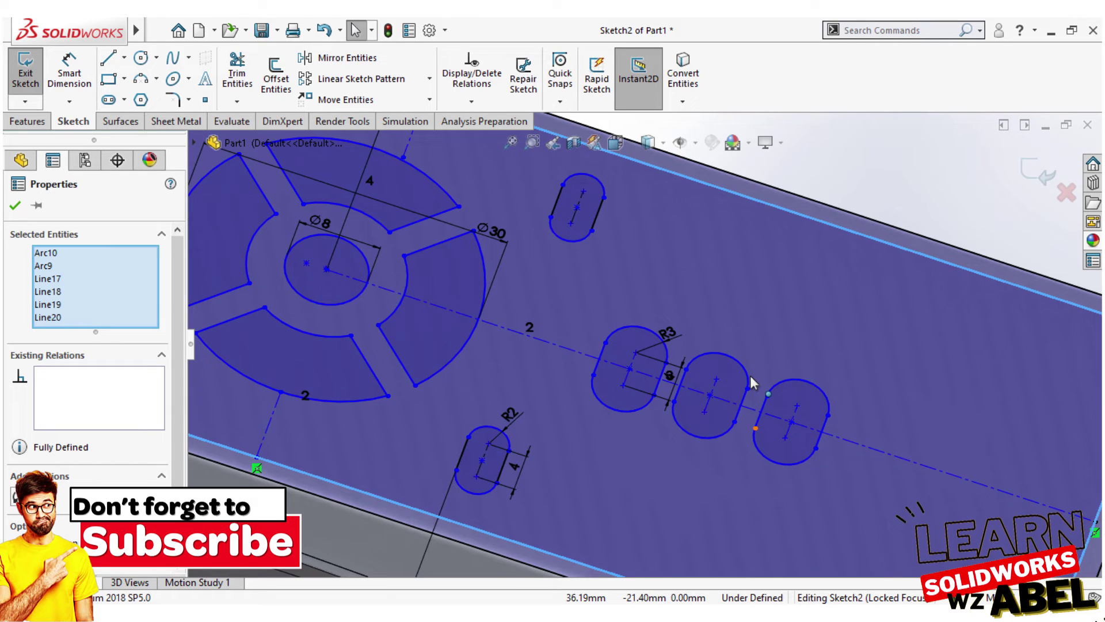
pyautogui.scroll(2, 749, 382)
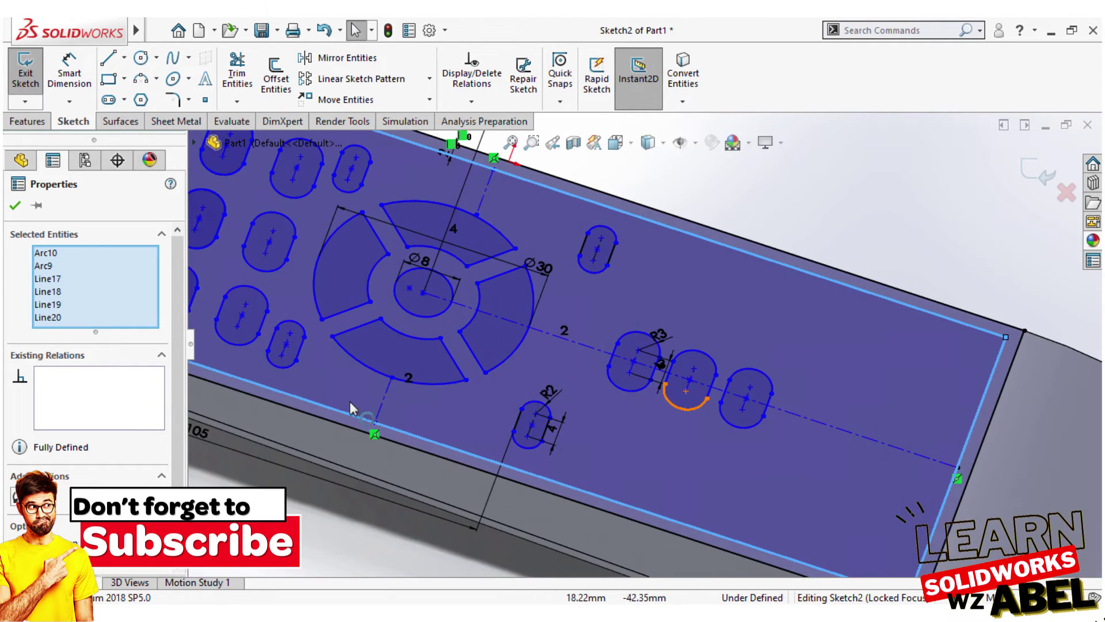
pyautogui.click(109, 100)
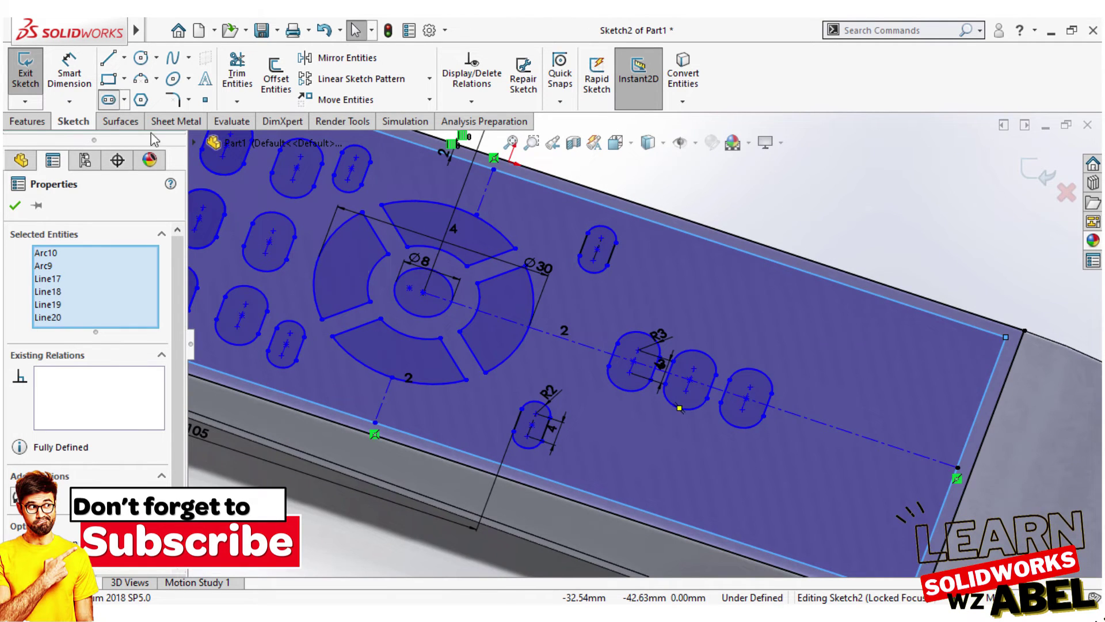
pyautogui.click(600, 450)
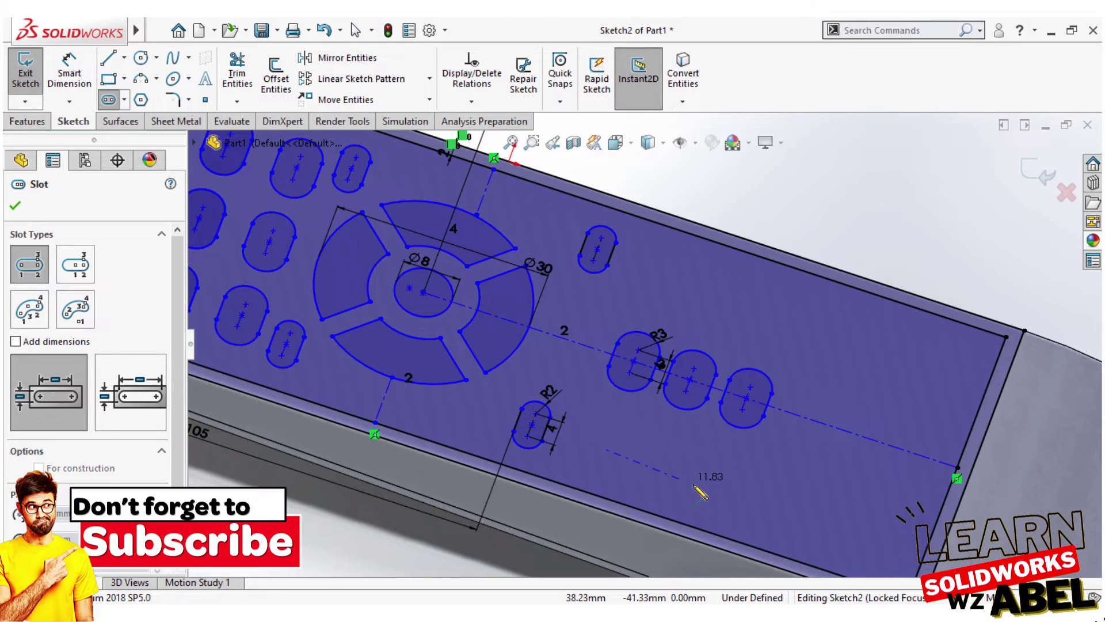
pyautogui.click(716, 486)
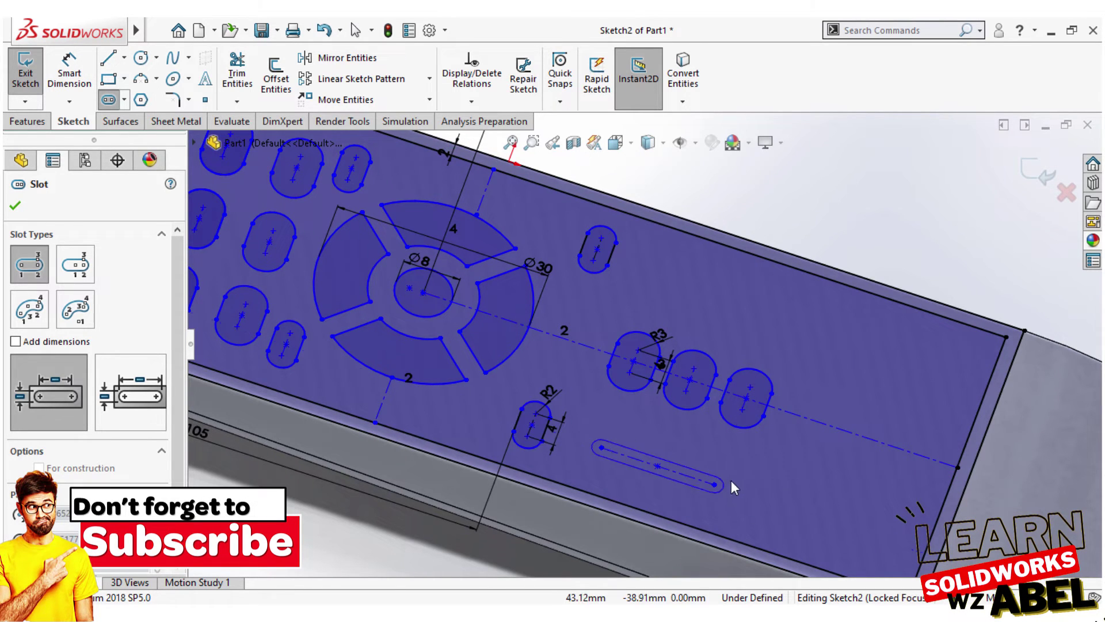
pyautogui.click(741, 470)
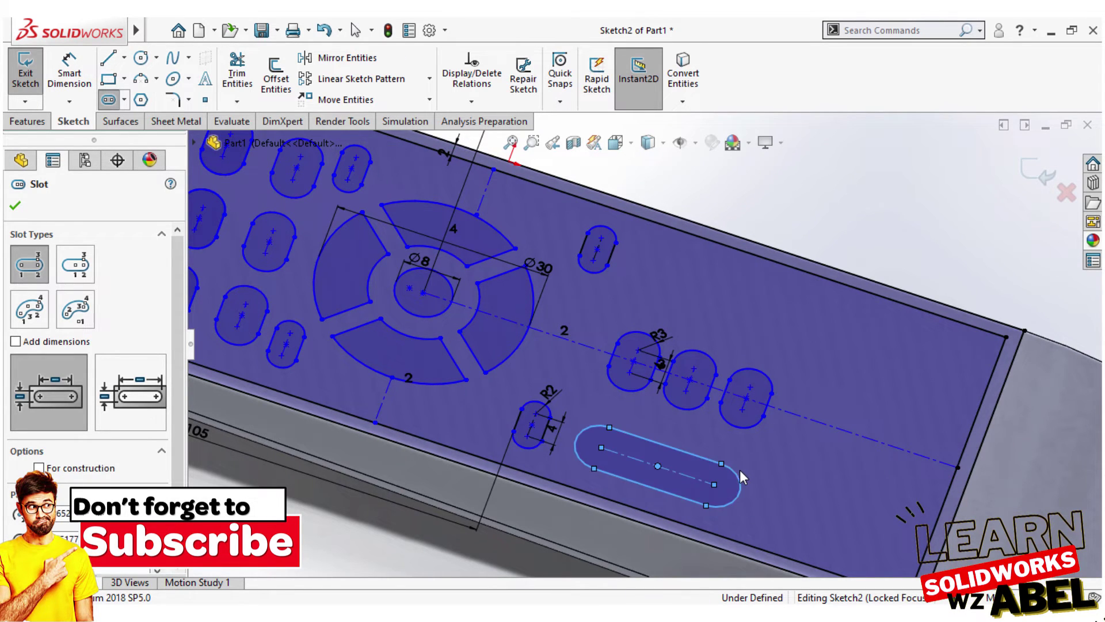
pyautogui.click(15, 205)
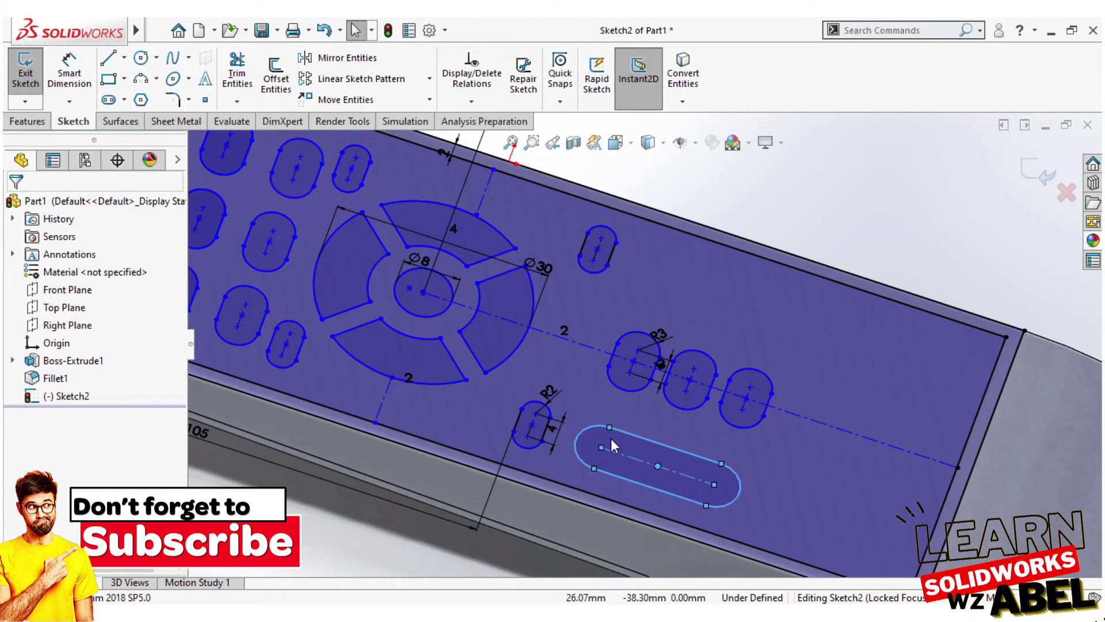
# Dimension the long slot's end arc to R5.
pyautogui.scroll(-2, 578, 426)
pyautogui.click(69, 71)
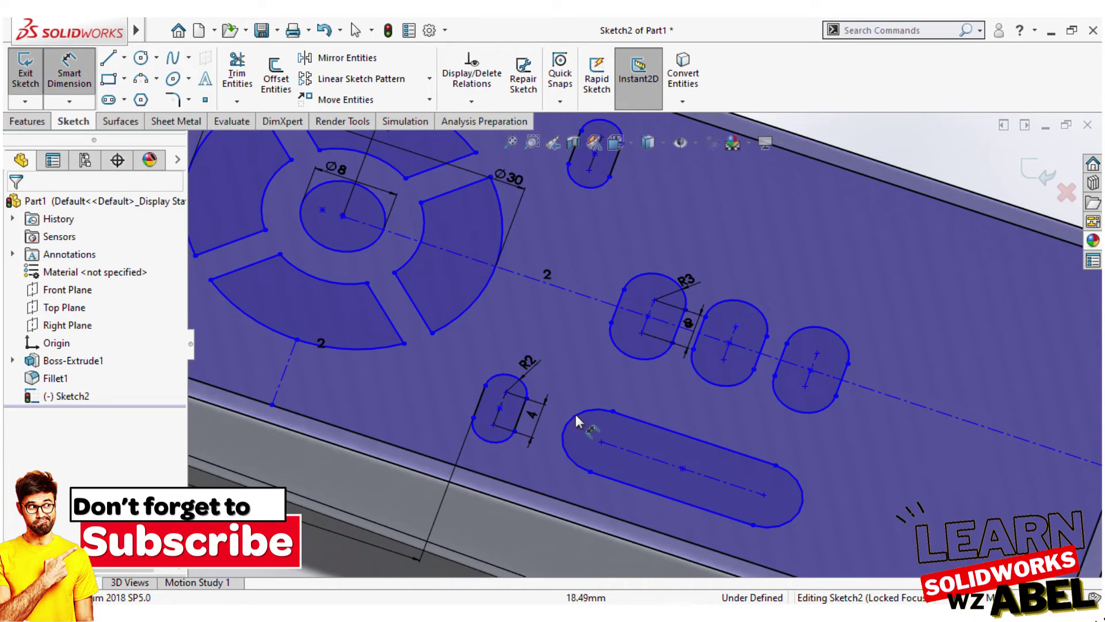
pyautogui.click(584, 418)
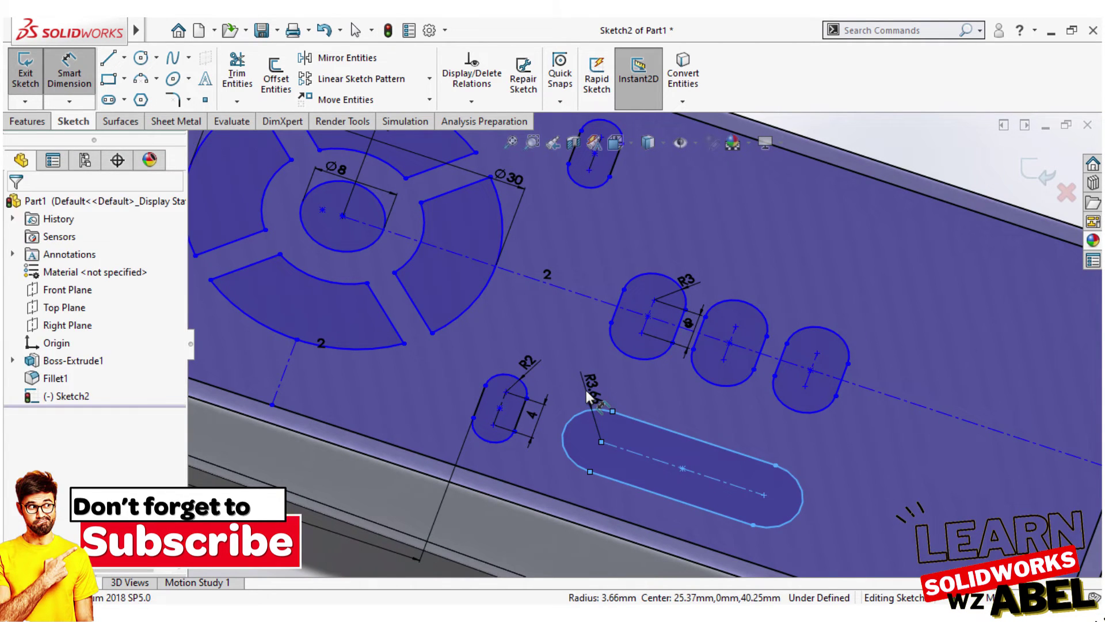
pyautogui.click(587, 391)
pyautogui.write('5')
pyautogui.click(515, 362)
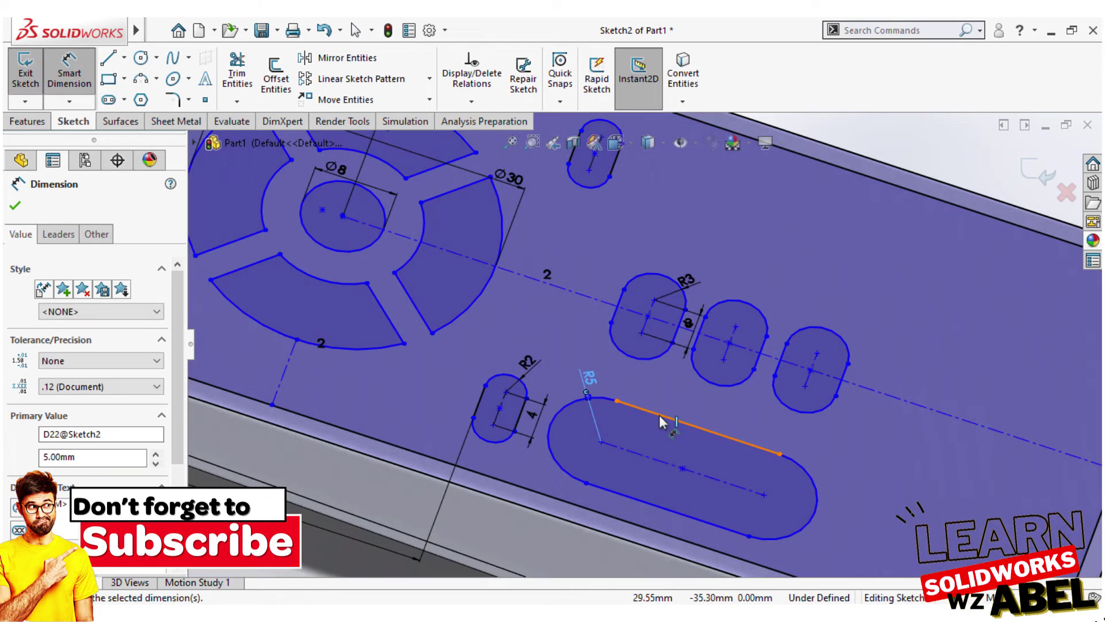
# Set the long slot's centre length to 10 mm.
pyautogui.click(662, 415)
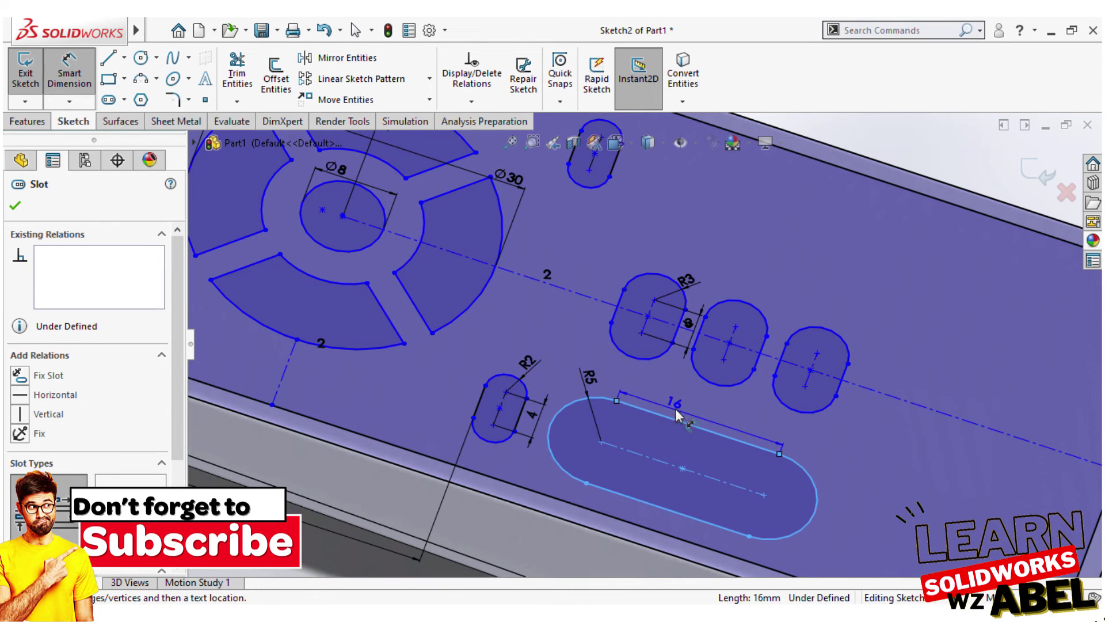
pyautogui.click(683, 409)
pyautogui.write('1')
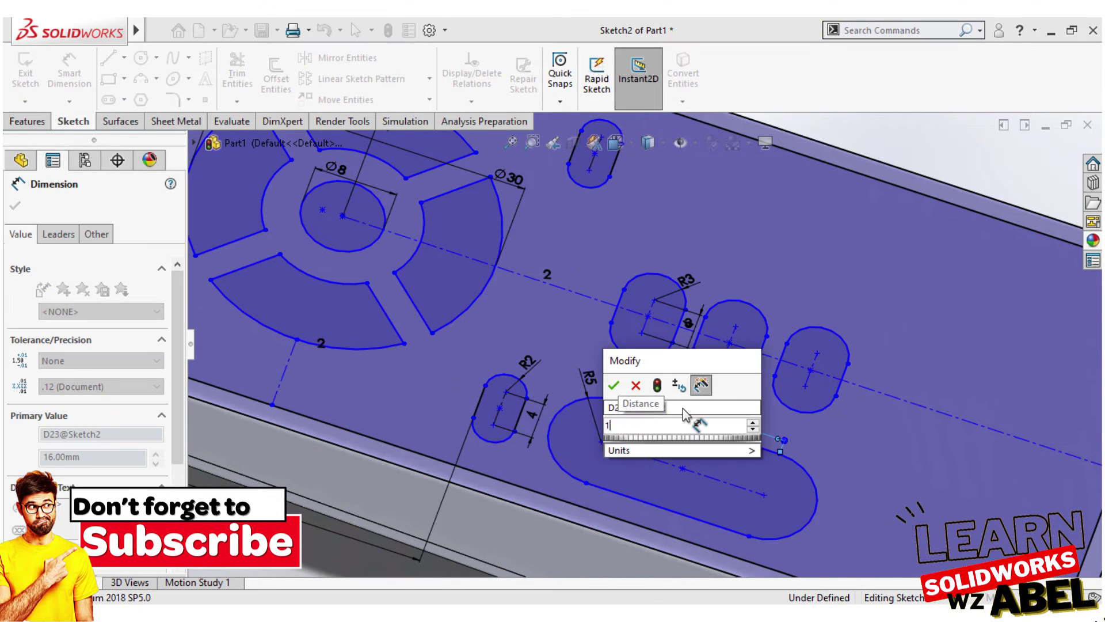
pyautogui.press('Return')
pyautogui.write('10')
pyautogui.press('Return')
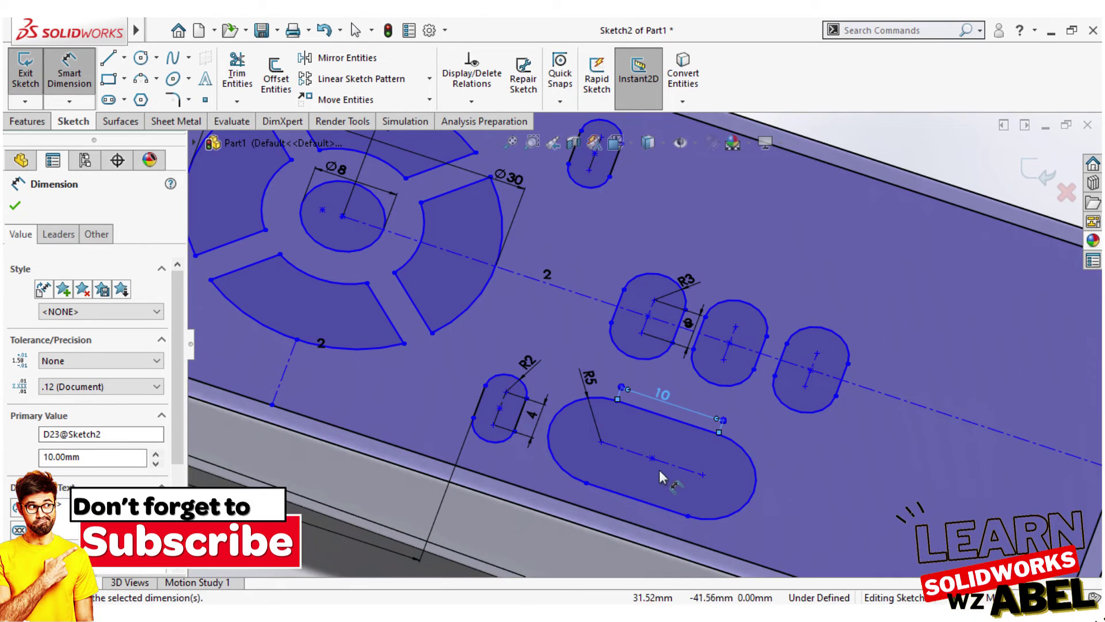
pyautogui.scroll(2, 627, 370)
pyautogui.scroll(-2, 627, 369)
pyautogui.scroll(-1, 627, 370)
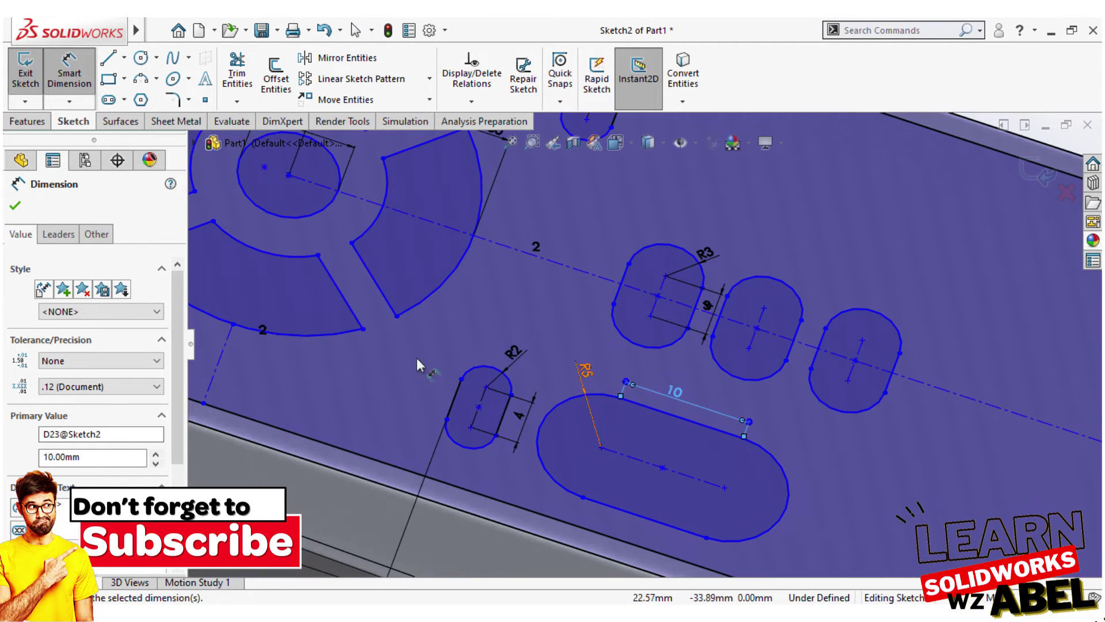
pyautogui.click(15, 208)
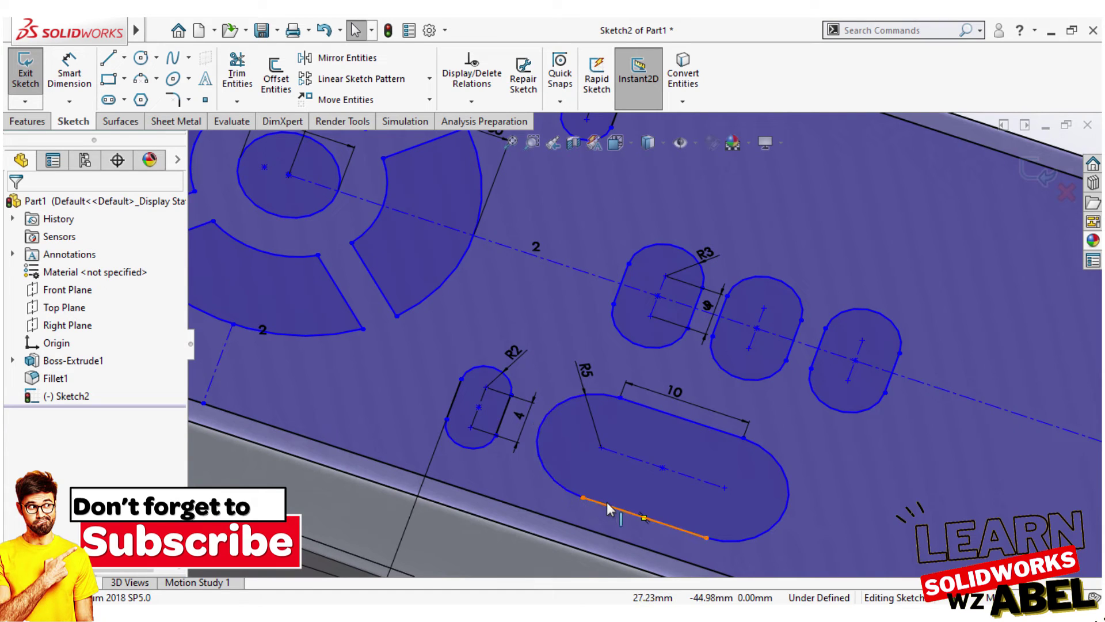
# Mirror the long R5 slot about the plate's centreline to create an upper copy.
pyautogui.click(371, 57)
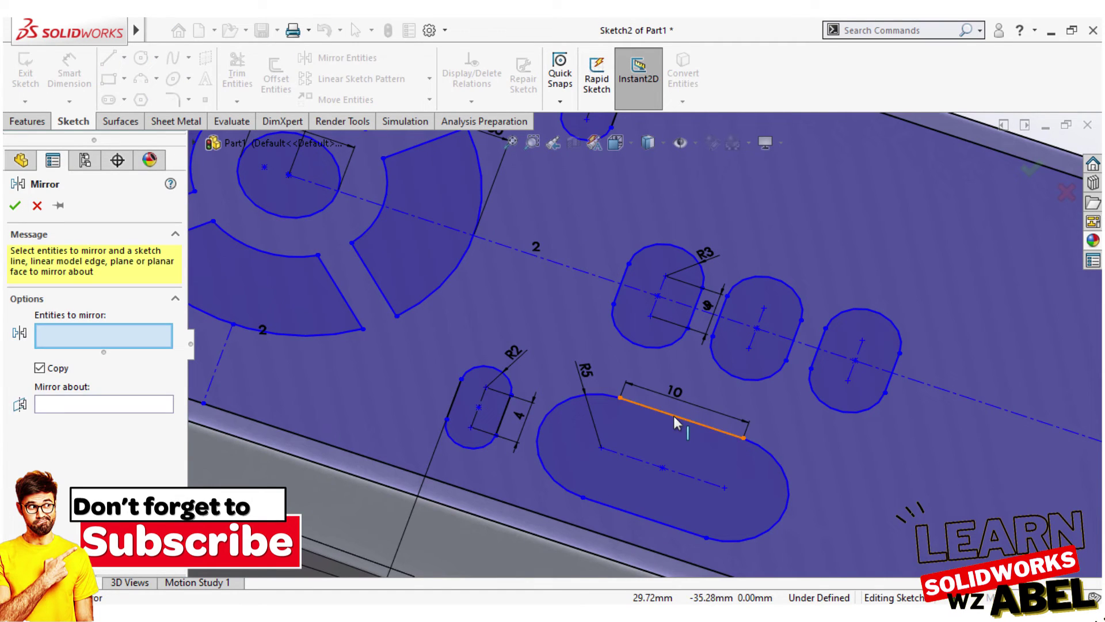
pyautogui.click(677, 423)
pyautogui.click(103, 405)
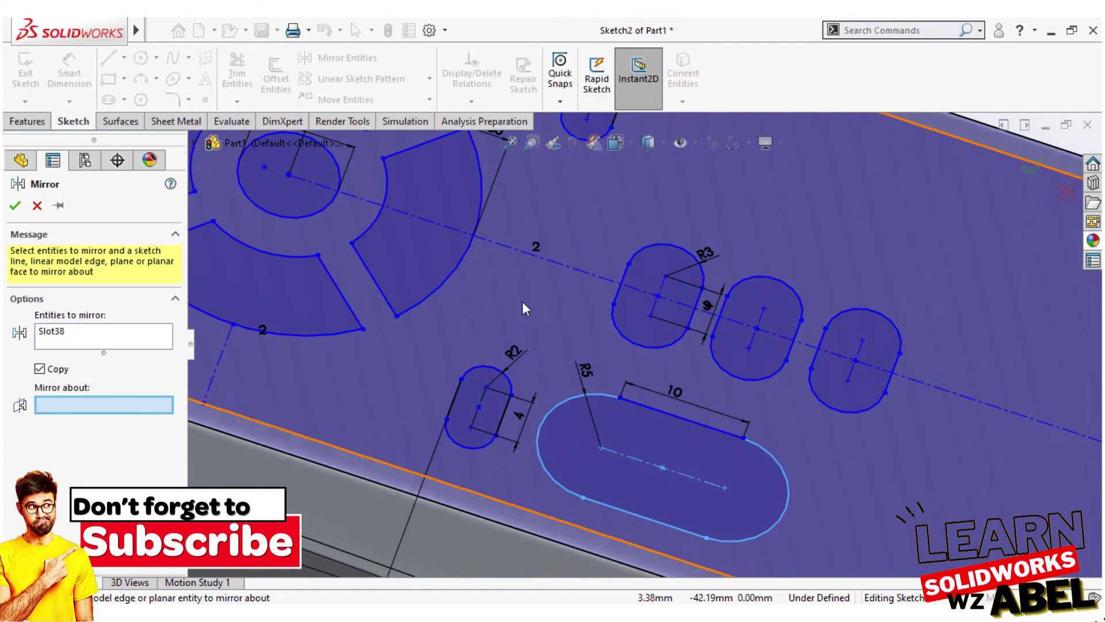
pyautogui.click(570, 274)
pyautogui.click(16, 205)
pyautogui.scroll(3, 594, 391)
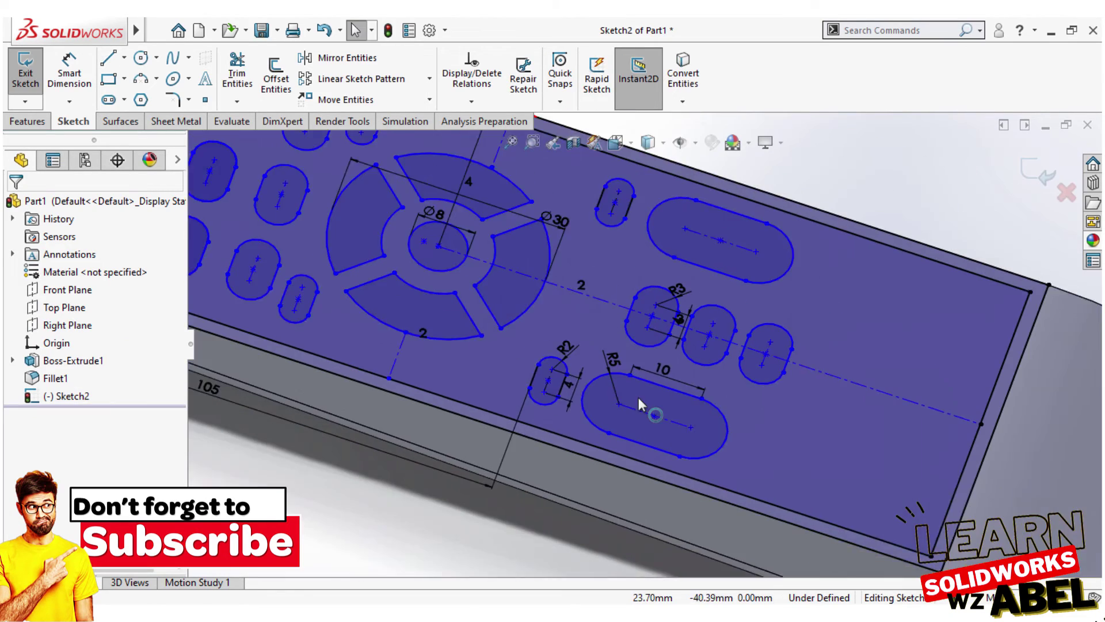
pyautogui.scroll(2, 637, 397)
pyautogui.scroll(3, 806, 363)
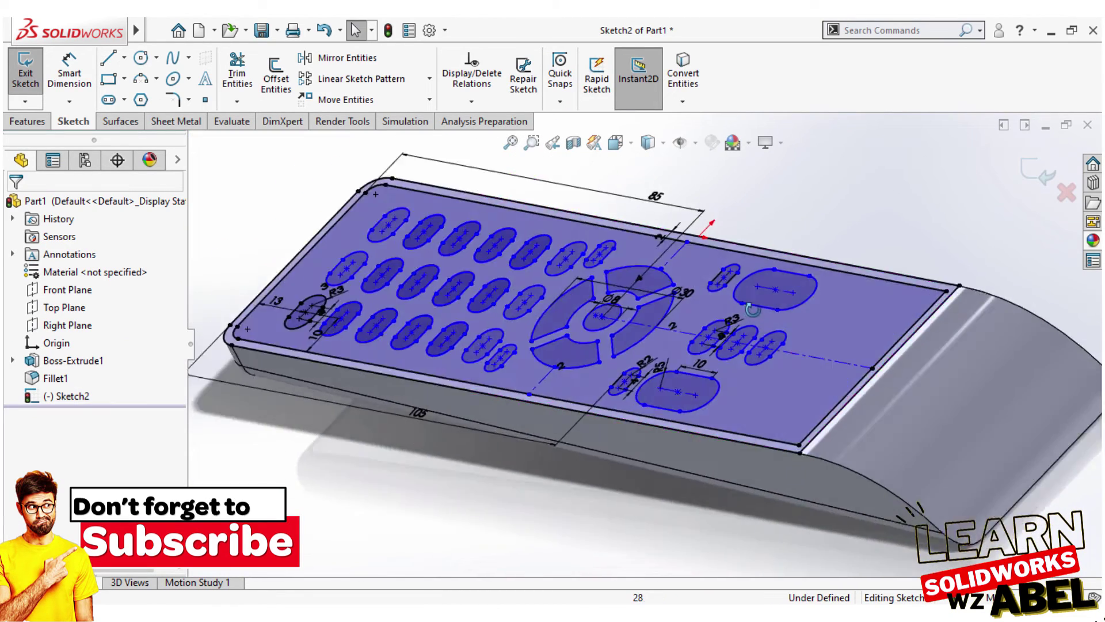
pyautogui.scroll(-2, 827, 361)
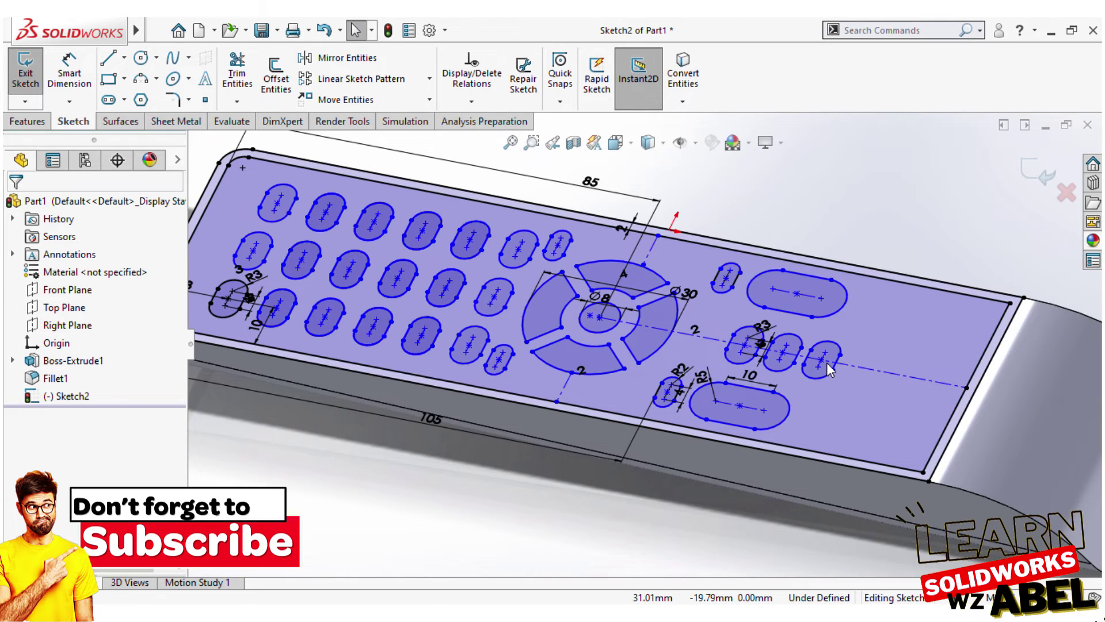
pyautogui.scroll(-1, 827, 361)
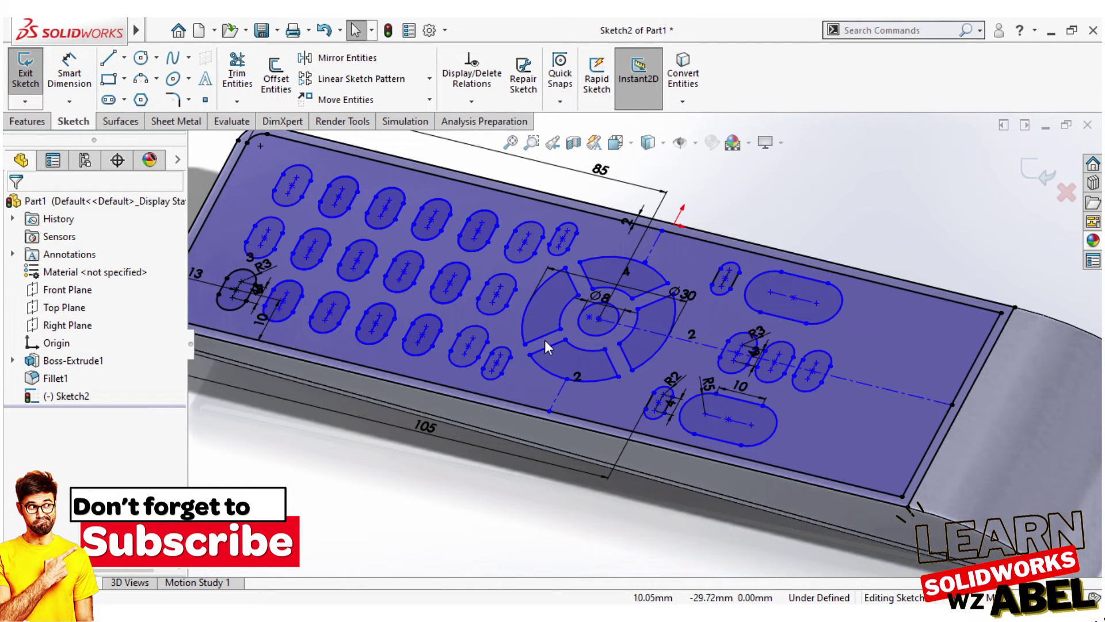
pyautogui.scroll(-2, 503, 366)
pyautogui.scroll(-2, 540, 396)
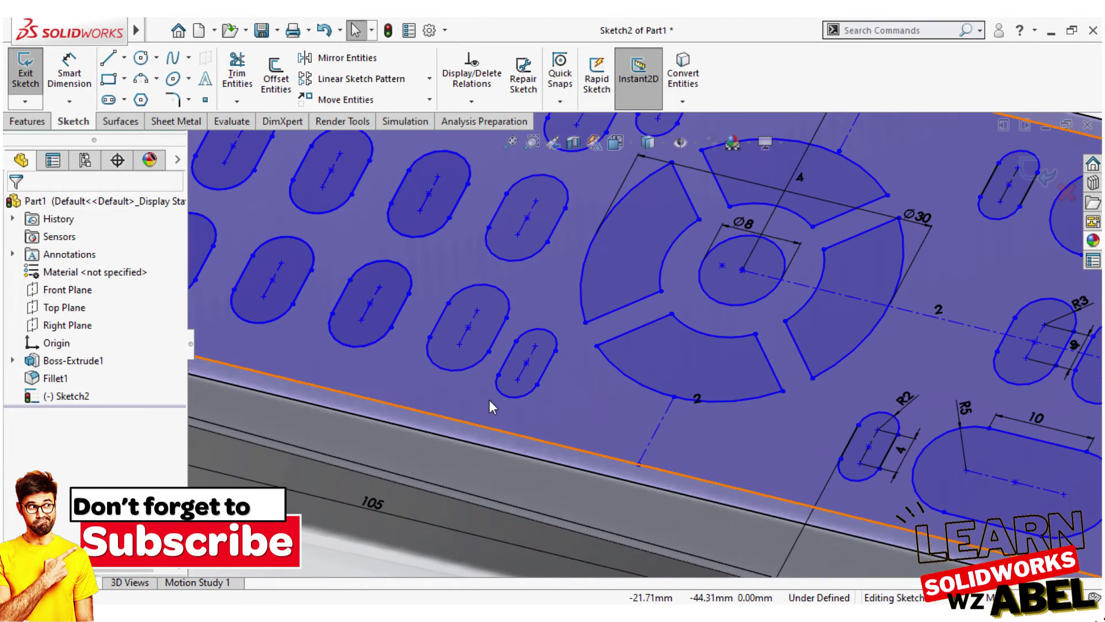
# Select the small slot, then clear it and rotate to view the whole plate.
pyautogui.doubleClick(899, 454)
pyautogui.scroll(2, 986, 471)
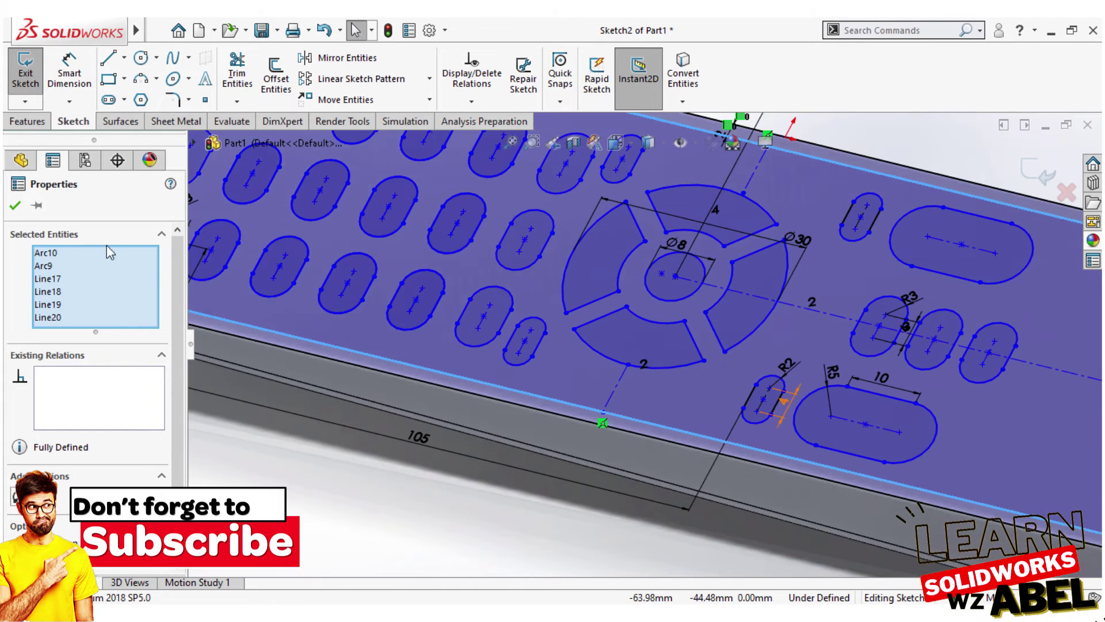
pyautogui.press('Escape')
pyautogui.scroll(3, 835, 454)
pyautogui.moveTo(835, 455); pyautogui.dragTo(839, 469, button='middle')
pyautogui.scroll(-2, 839, 469)
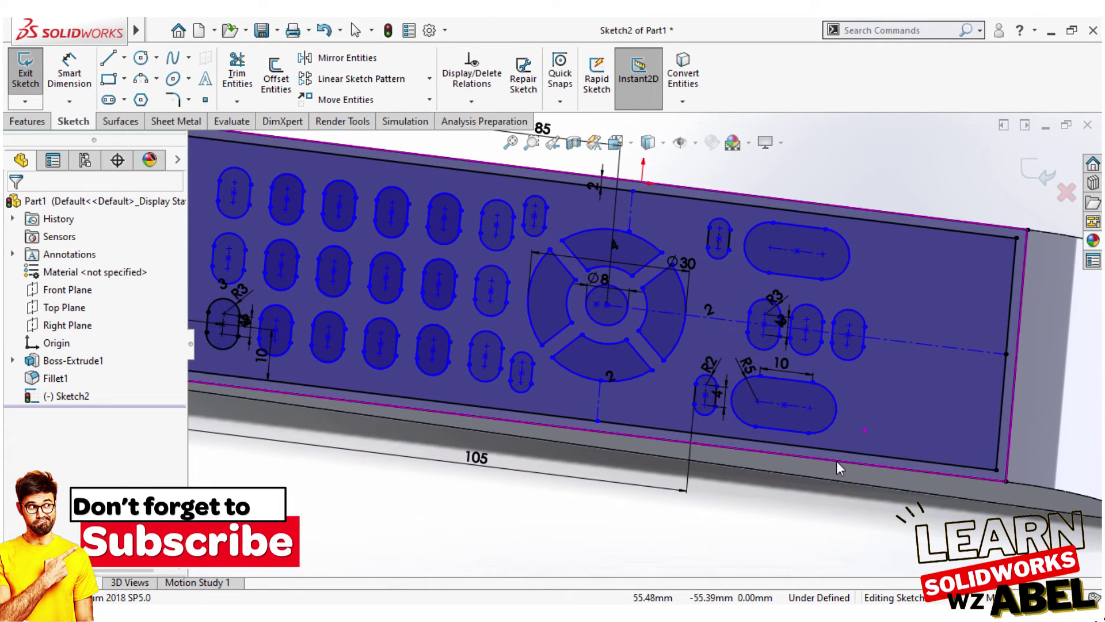
pyautogui.scroll(-2, 838, 469)
pyautogui.scroll(-2, 790, 419)
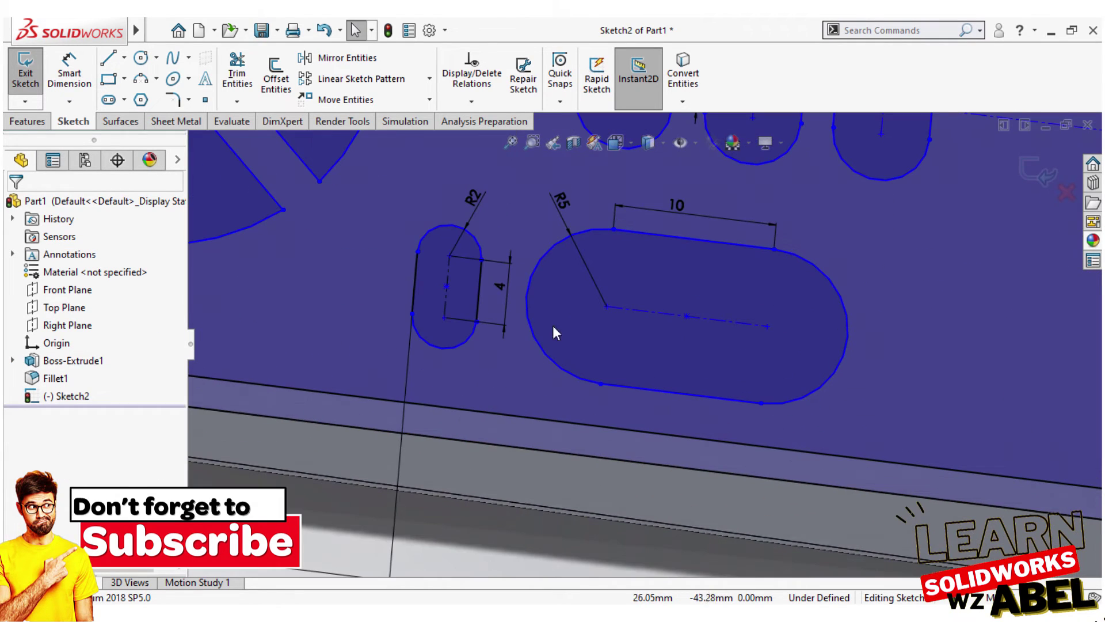
# Make a first Copy Entities attempt on the small slot from its arc centre.
pyautogui.click(497, 366)
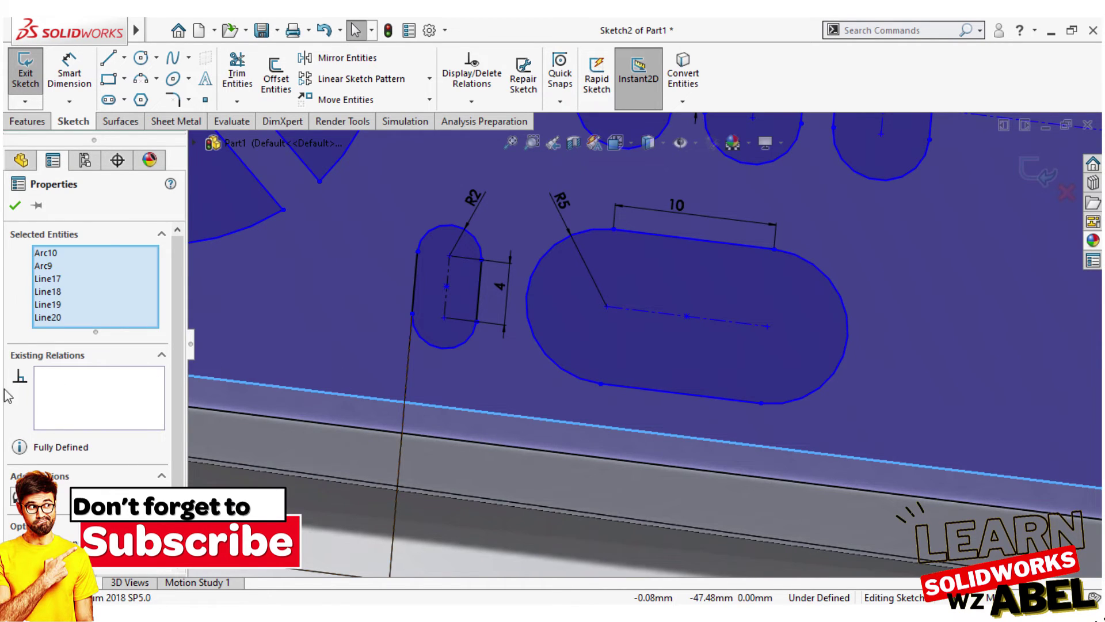
pyautogui.click(430, 99)
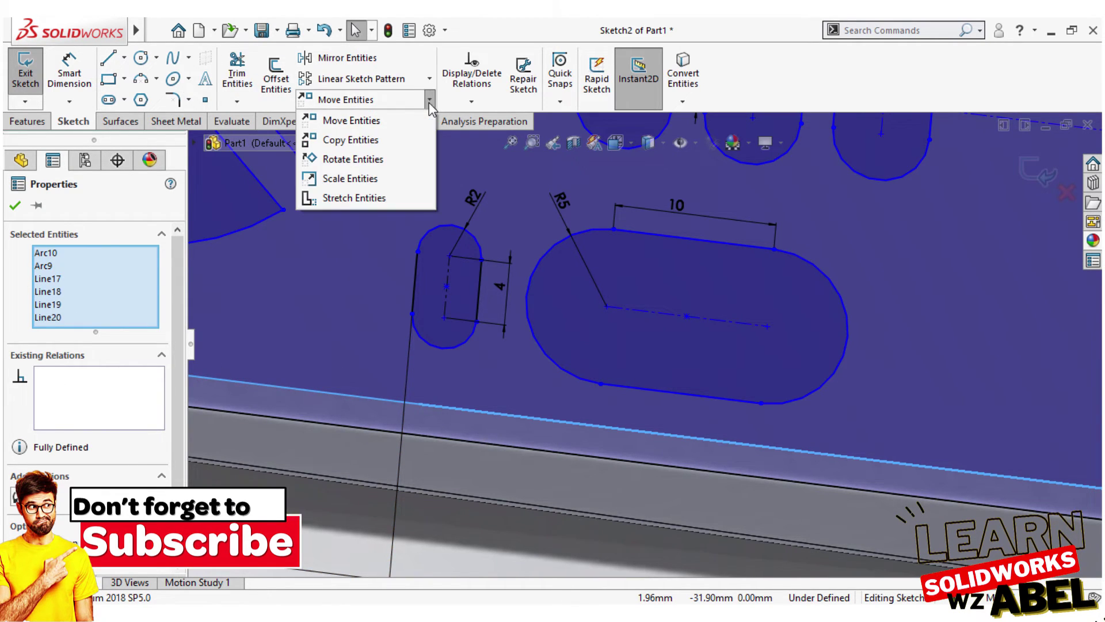
pyautogui.click(382, 143)
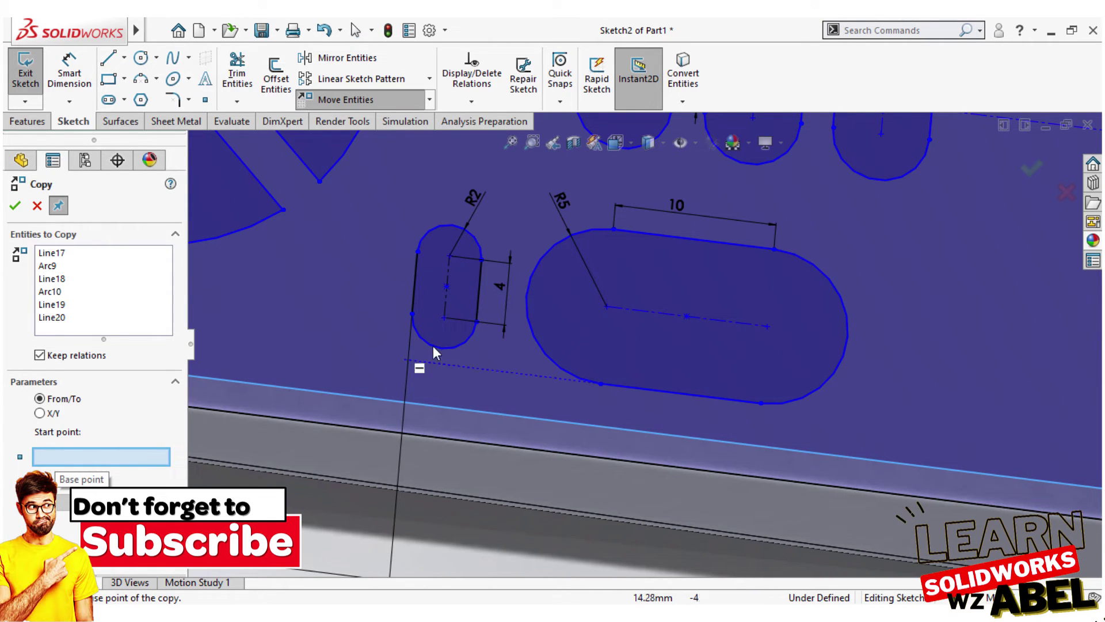
pyautogui.click(444, 318)
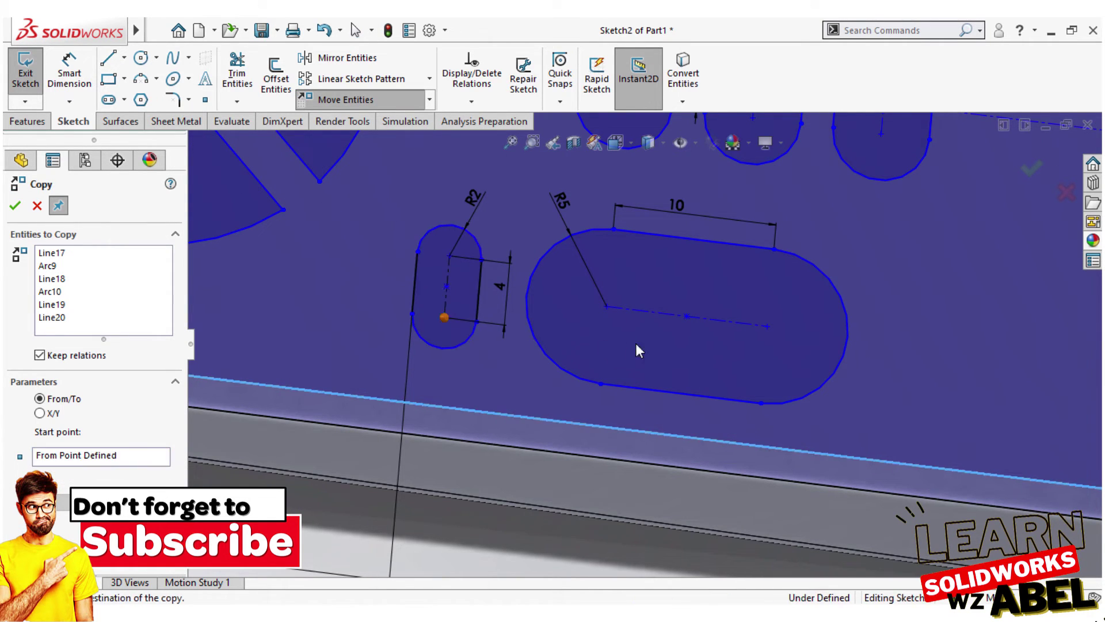
pyautogui.scroll(2, 935, 403)
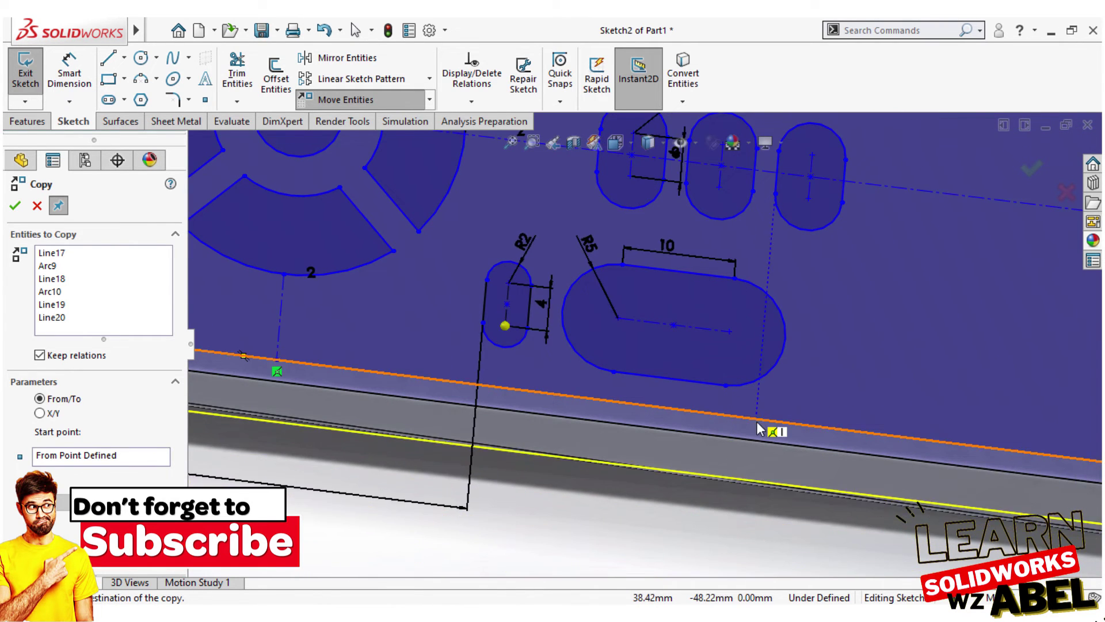
pyautogui.scroll(2, 841, 380)
pyautogui.click(760, 466)
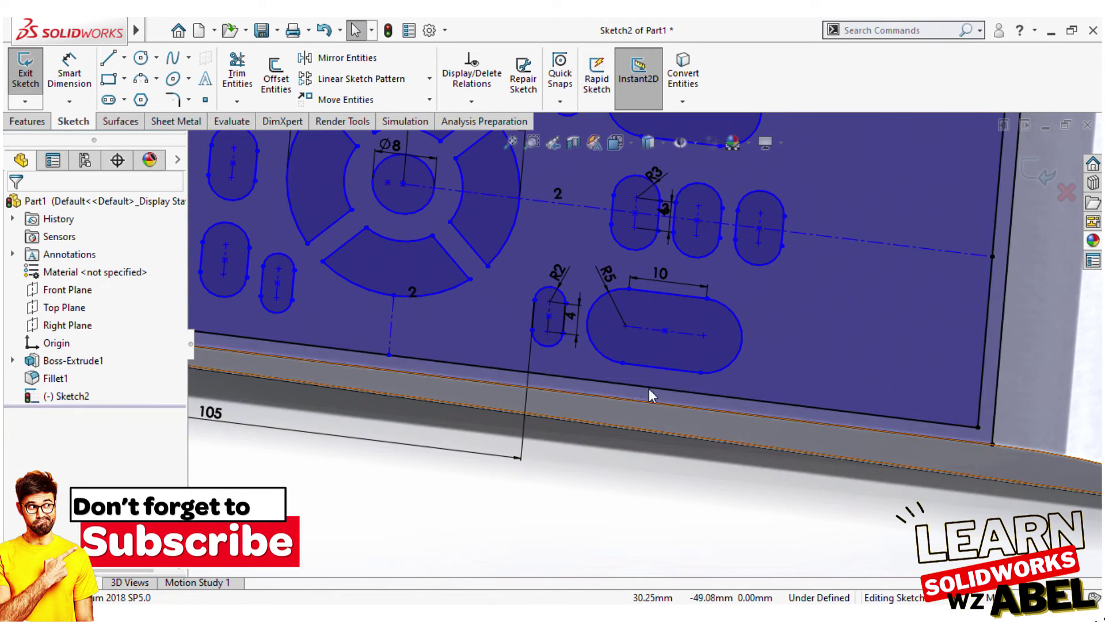
pyautogui.scroll(-2, 575, 320)
pyautogui.scroll(-2, 576, 318)
pyautogui.scroll(-2, 579, 311)
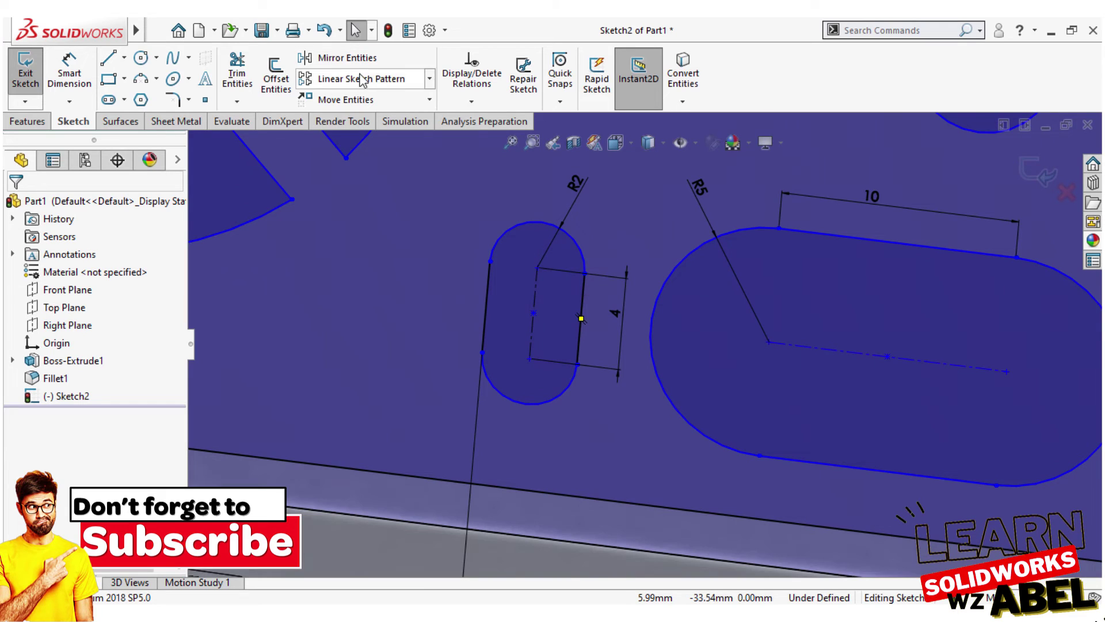
# Copy the small slot from its end point to the right of the large oval slot.
pyautogui.click(430, 100)
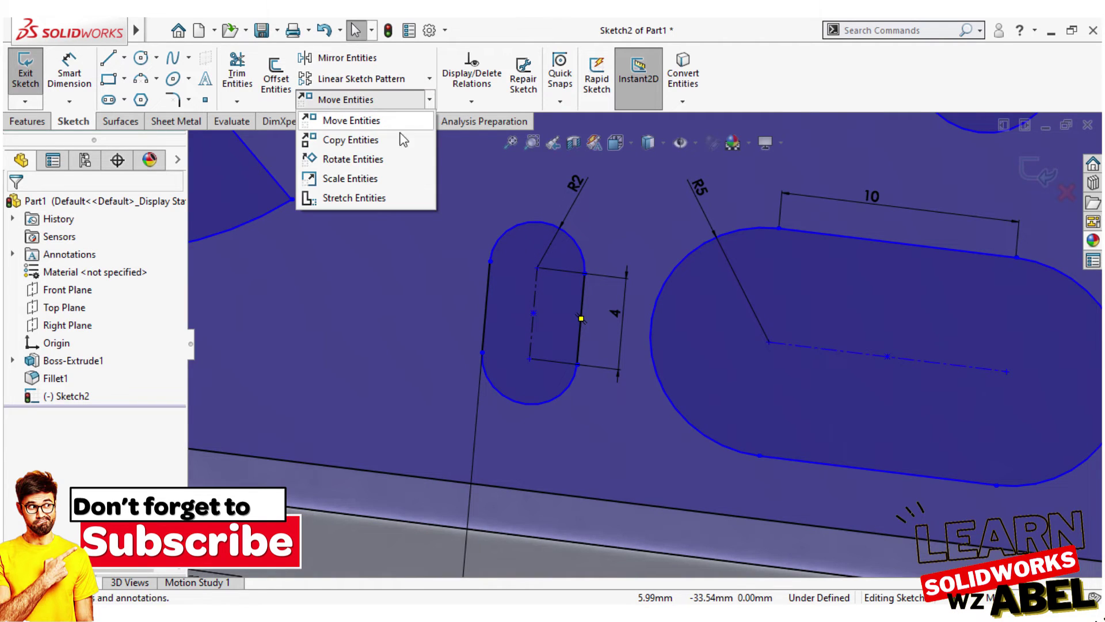
pyautogui.click(363, 138)
pyautogui.click(507, 236)
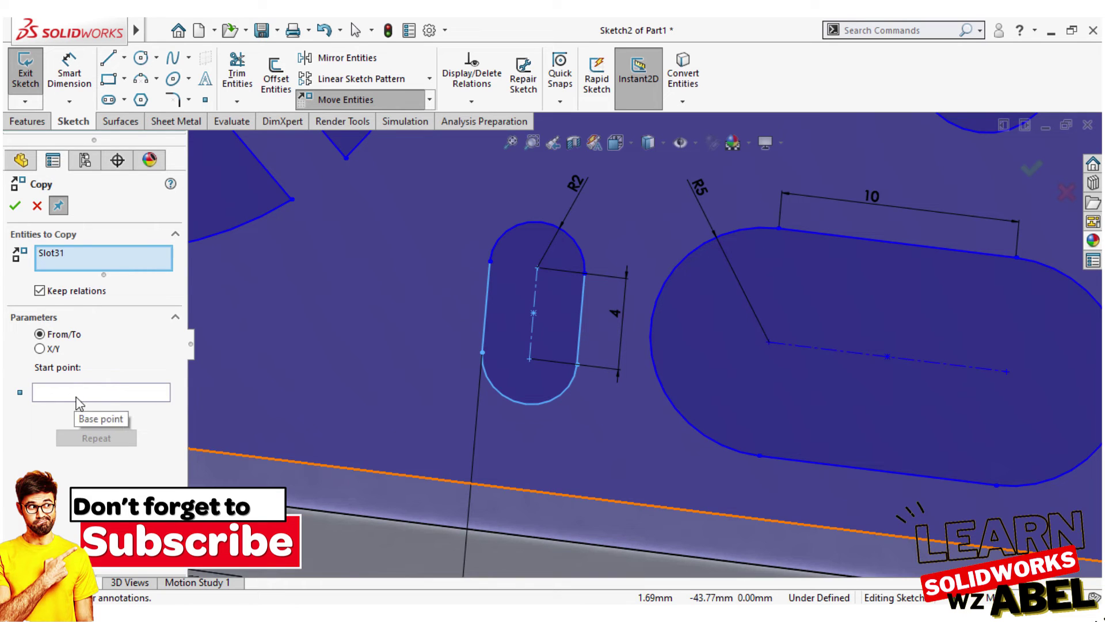
pyautogui.click(542, 371)
pyautogui.scroll(3, 710, 450)
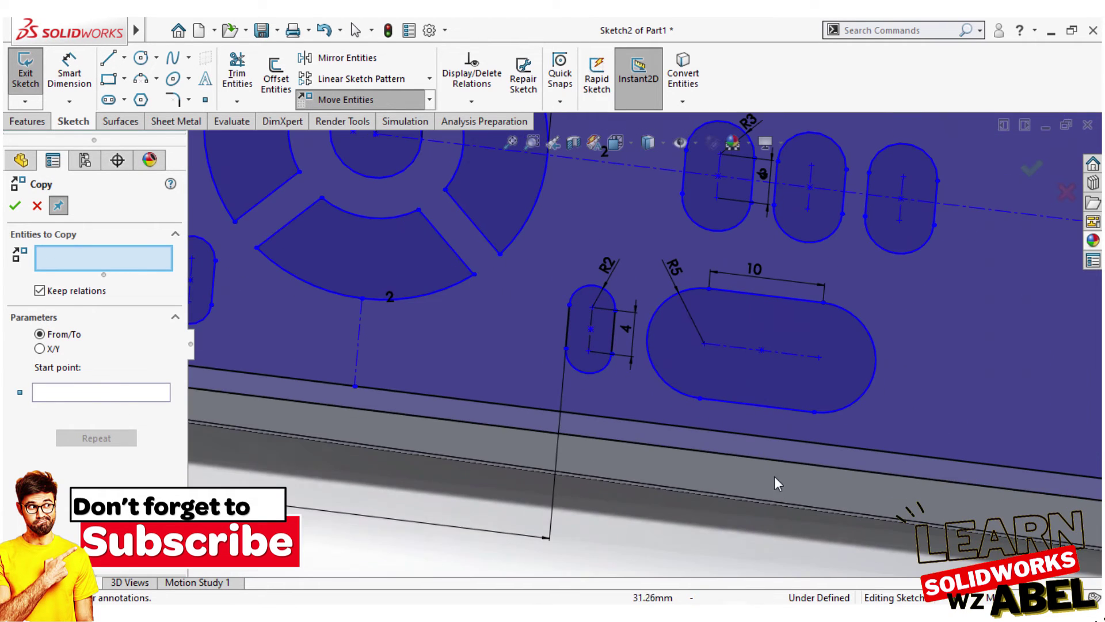
pyautogui.click(588, 298)
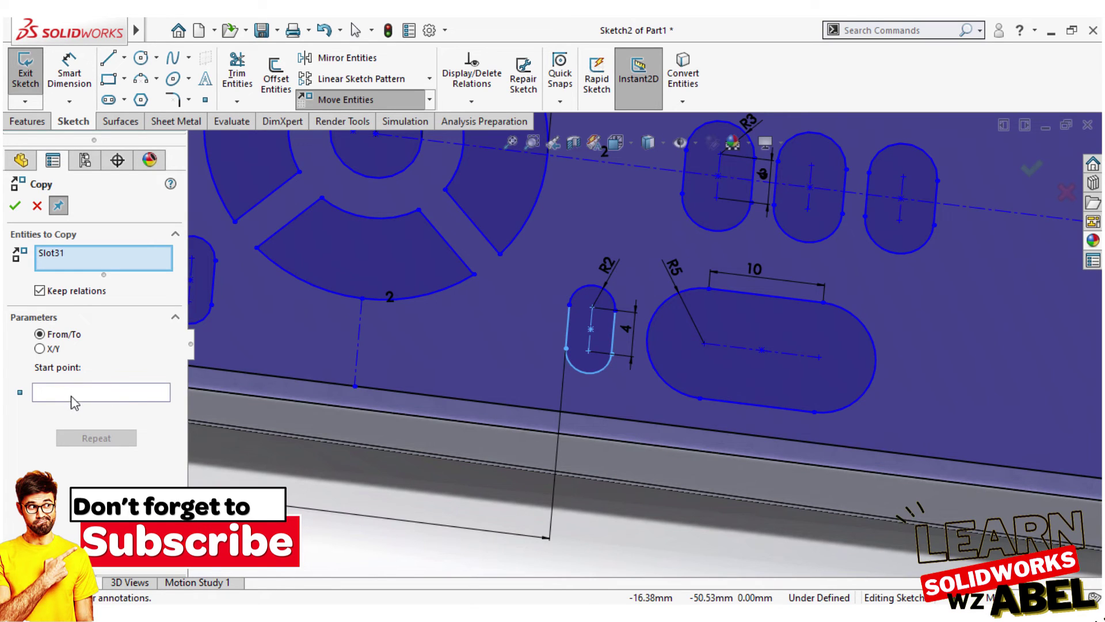
pyautogui.click(74, 401)
pyautogui.click(588, 351)
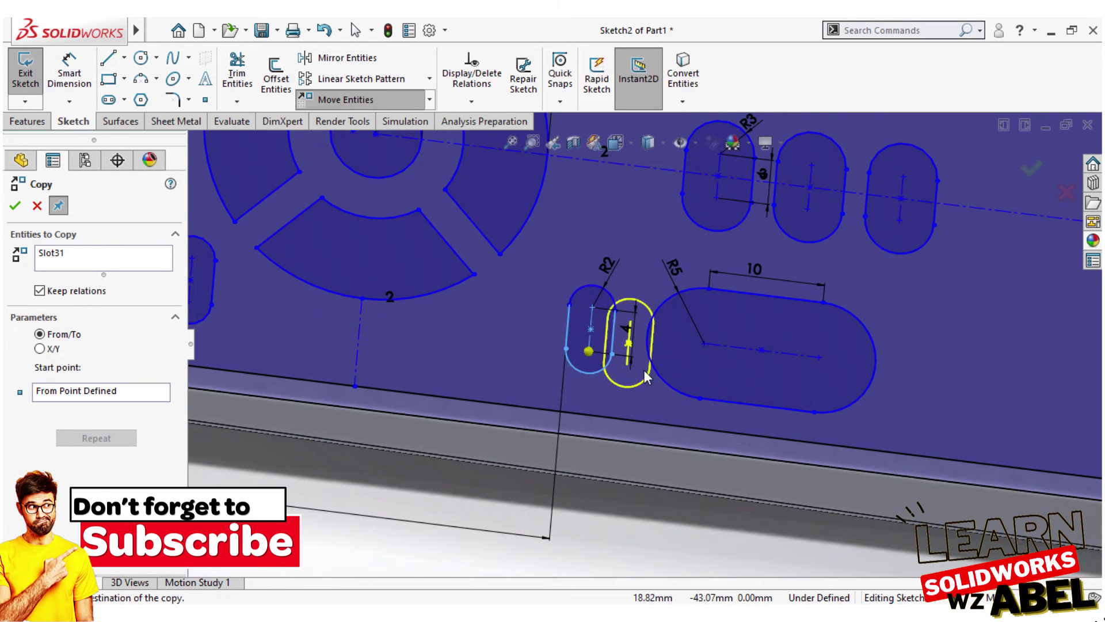
pyautogui.scroll(2, 904, 392)
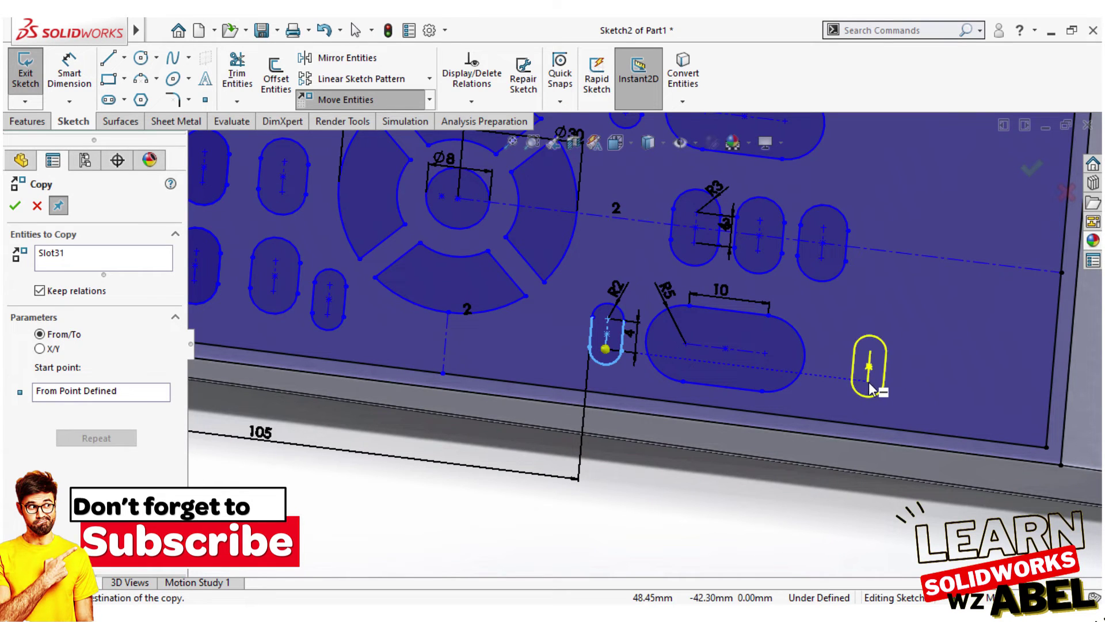
pyautogui.click(872, 391)
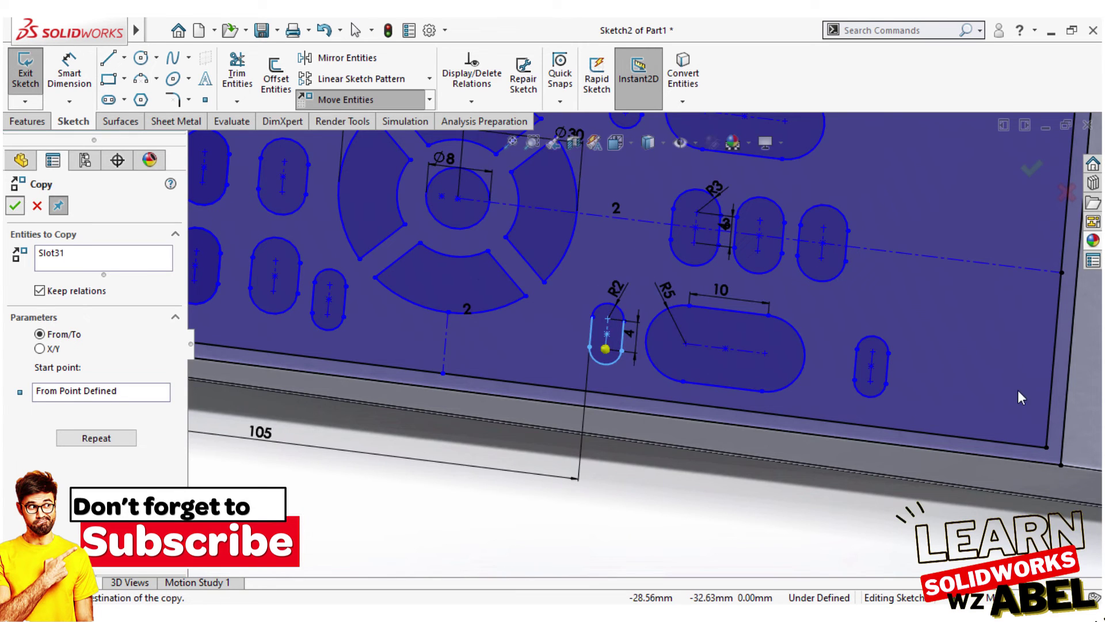
pyautogui.press('Escape')
pyautogui.moveTo(1019, 398); pyautogui.dragTo(738, 329, button='middle')
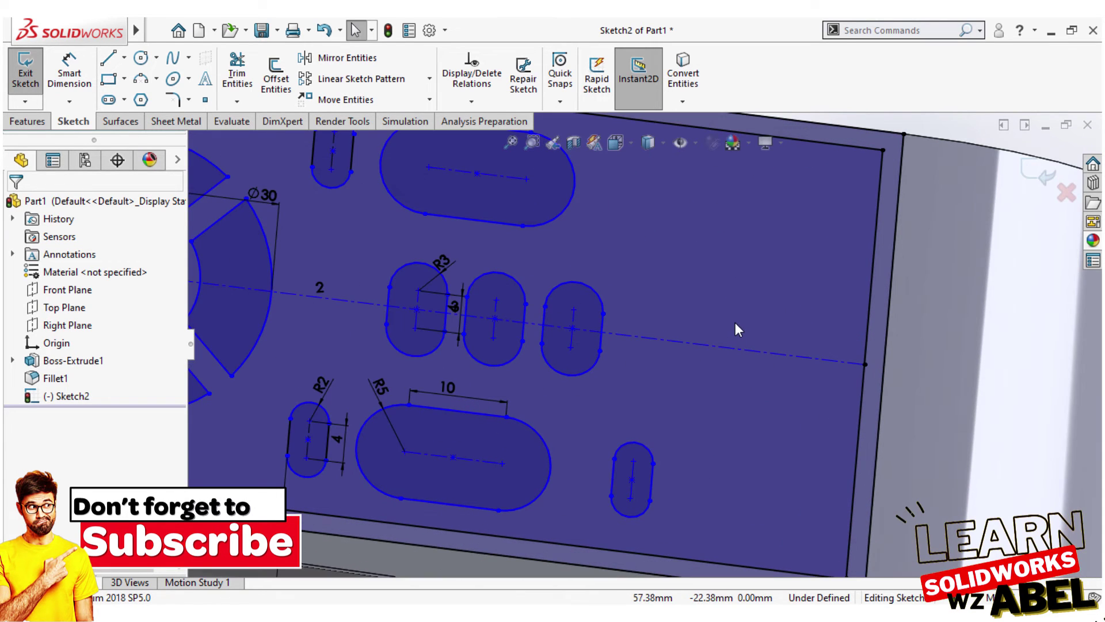
# Pattern the copied slot upward along Y: 4 instances at 11 mm, Direction 1 at one instance.
pyautogui.scroll(-2, 644, 468)
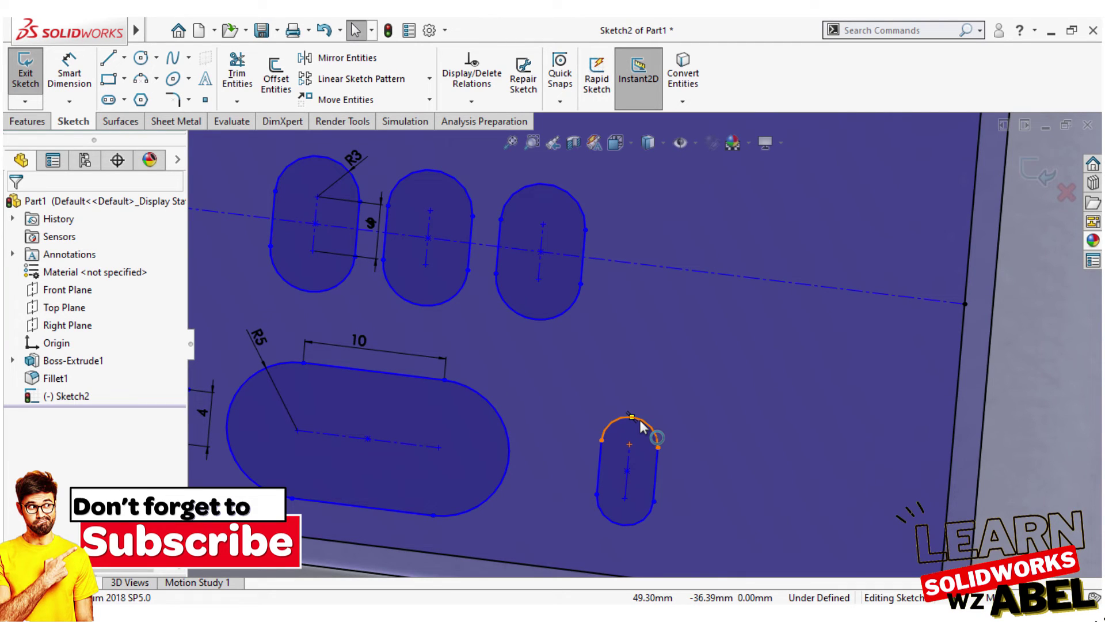
pyautogui.click(391, 88)
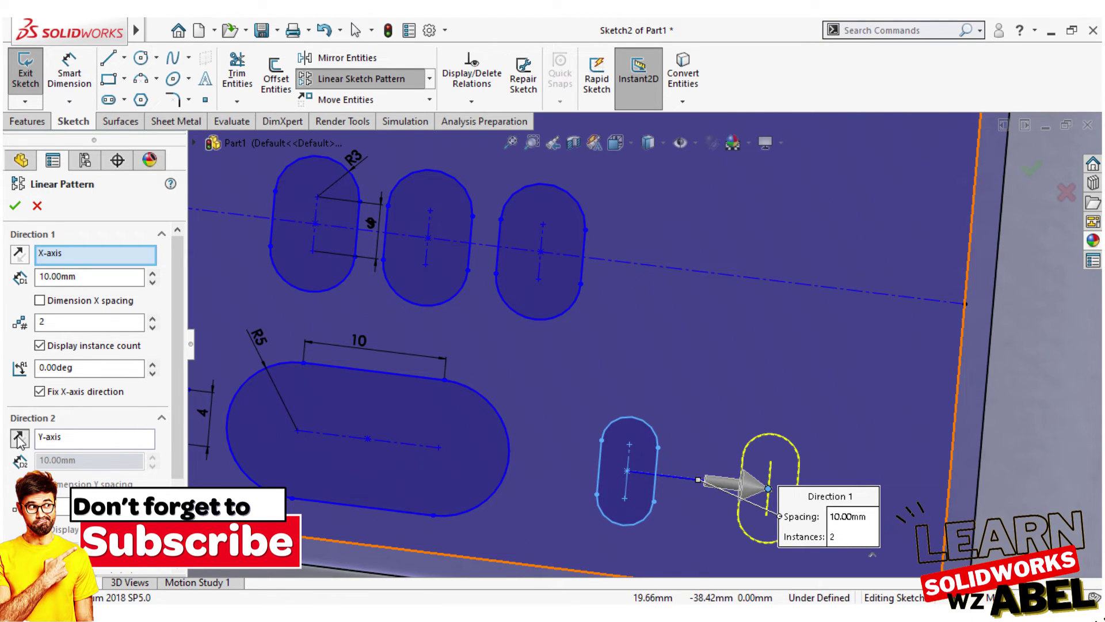
pyautogui.click(70, 438)
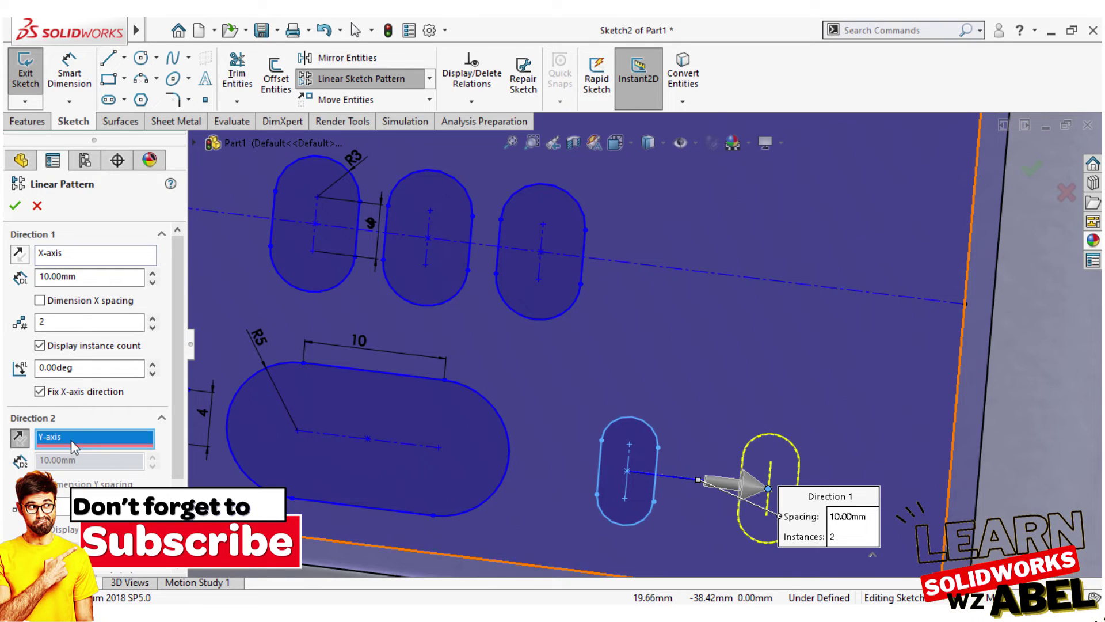
pyautogui.click(153, 328)
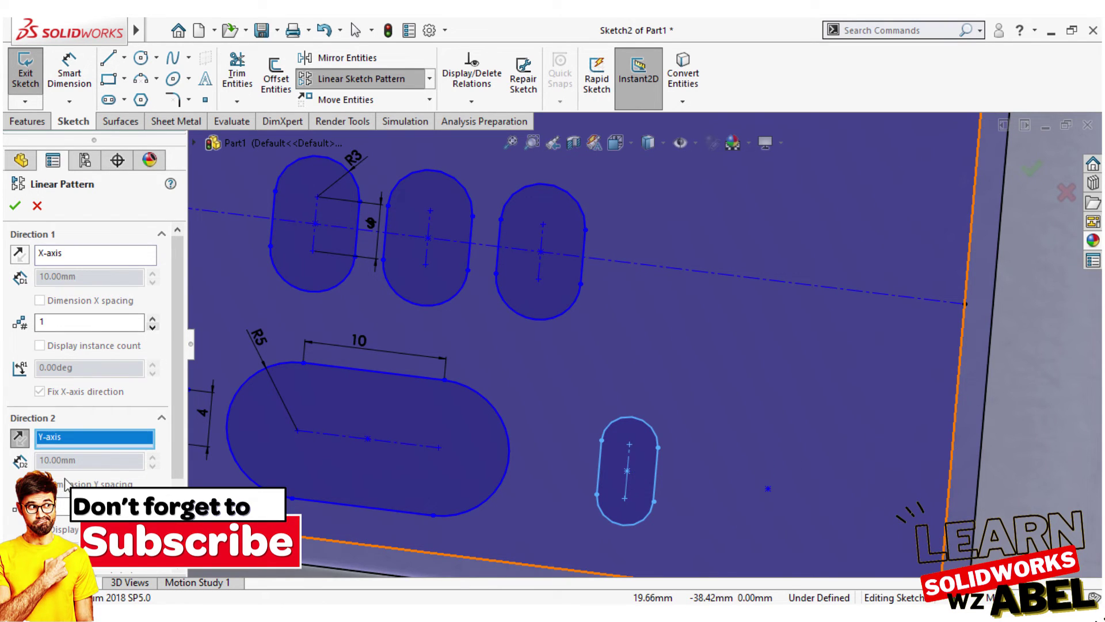
pyautogui.click(152, 503)
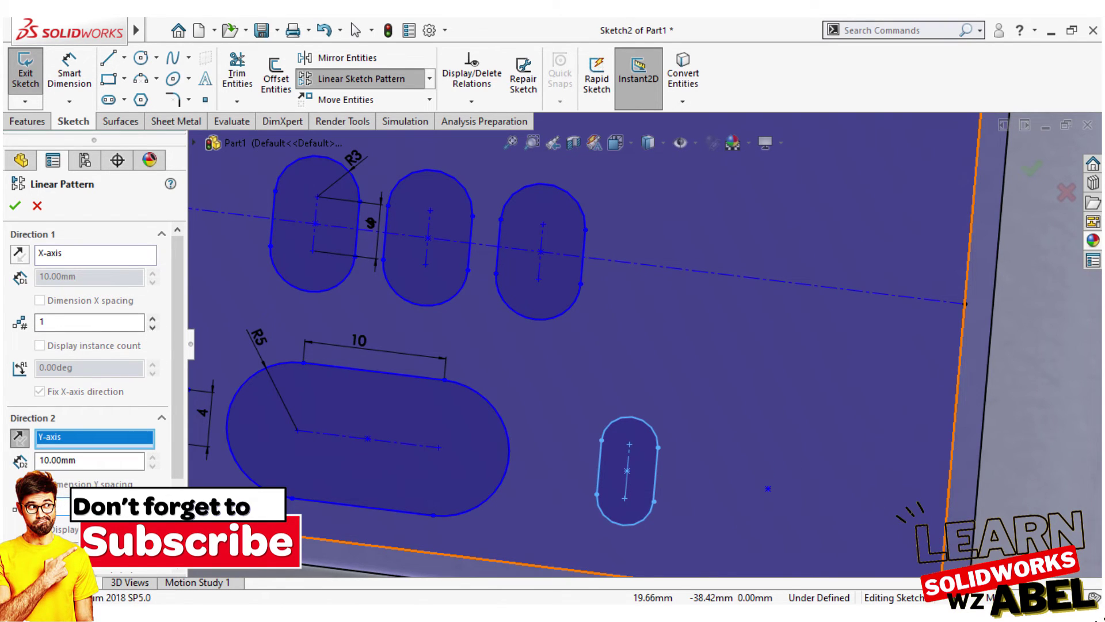
pyautogui.click(19, 440)
pyautogui.click(152, 500)
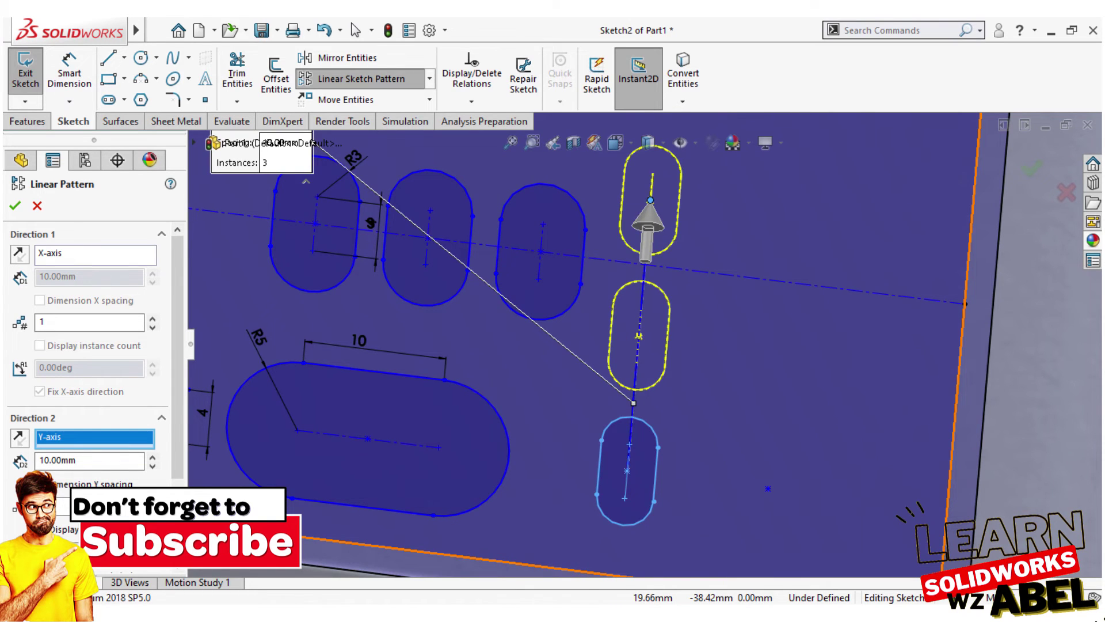
pyautogui.scroll(3, 643, 348)
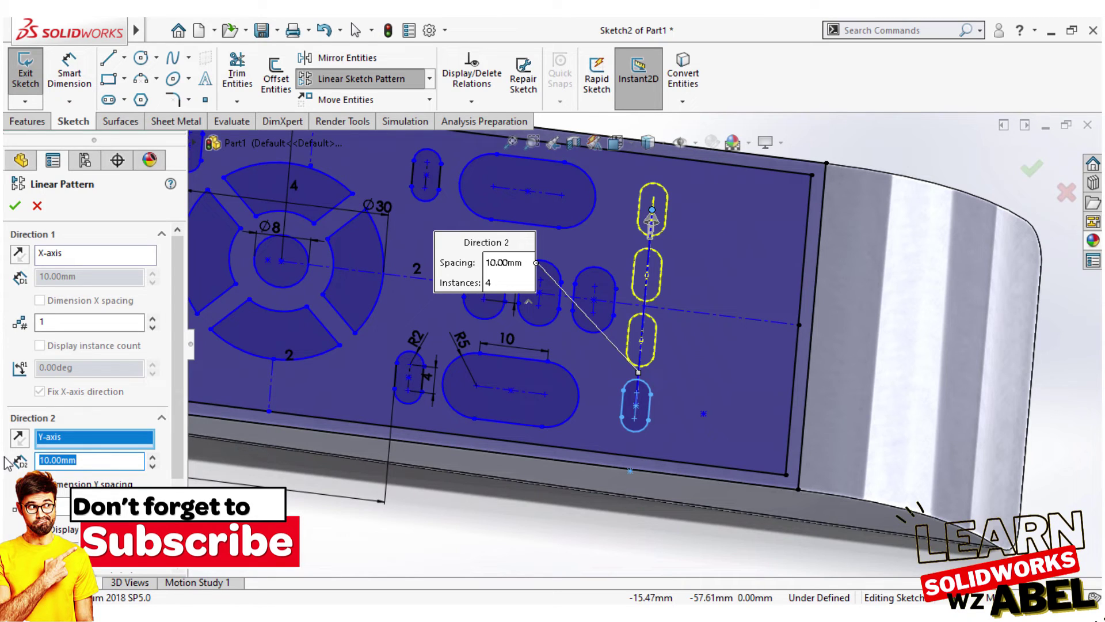
pyautogui.click(89, 460)
pyautogui.write('12')
pyautogui.press('Return')
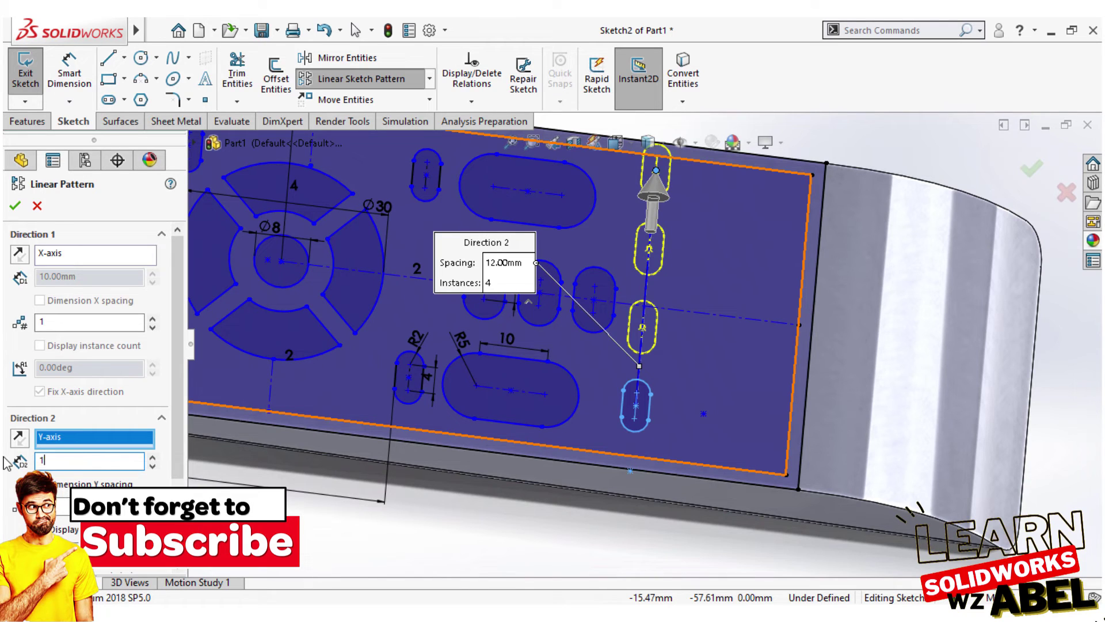
pyautogui.write('1')
pyautogui.press('Return')
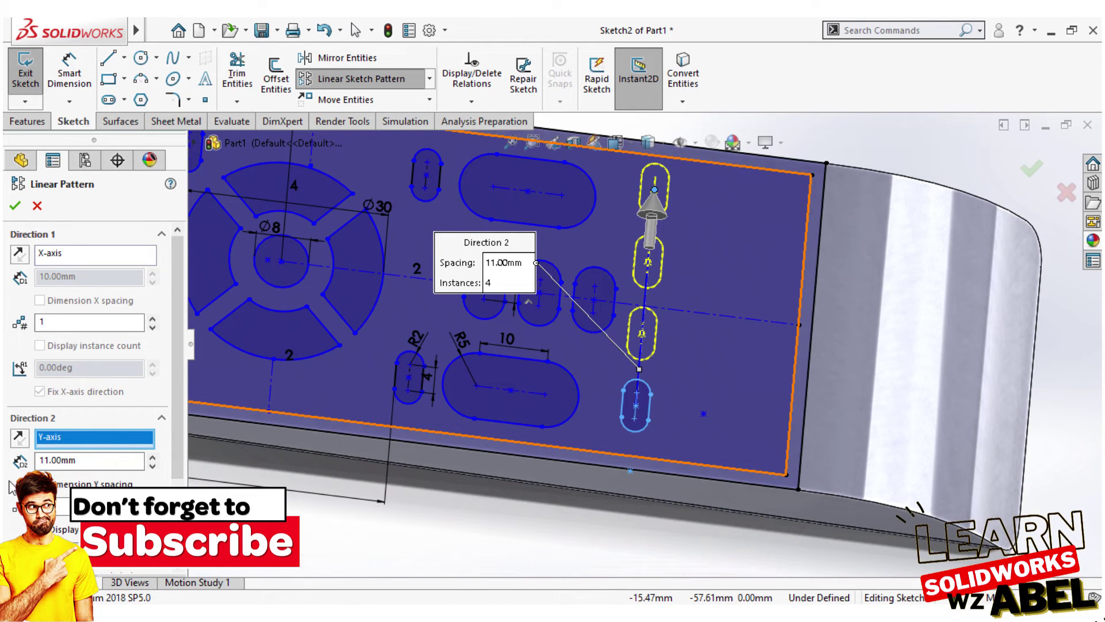
pyautogui.click(16, 205)
pyautogui.scroll(-3, 639, 433)
pyautogui.scroll(-3, 633, 435)
# Dimension the bottom slot's end point 5 mm from the plate's lower edge.
pyautogui.scroll(-2, 628, 438)
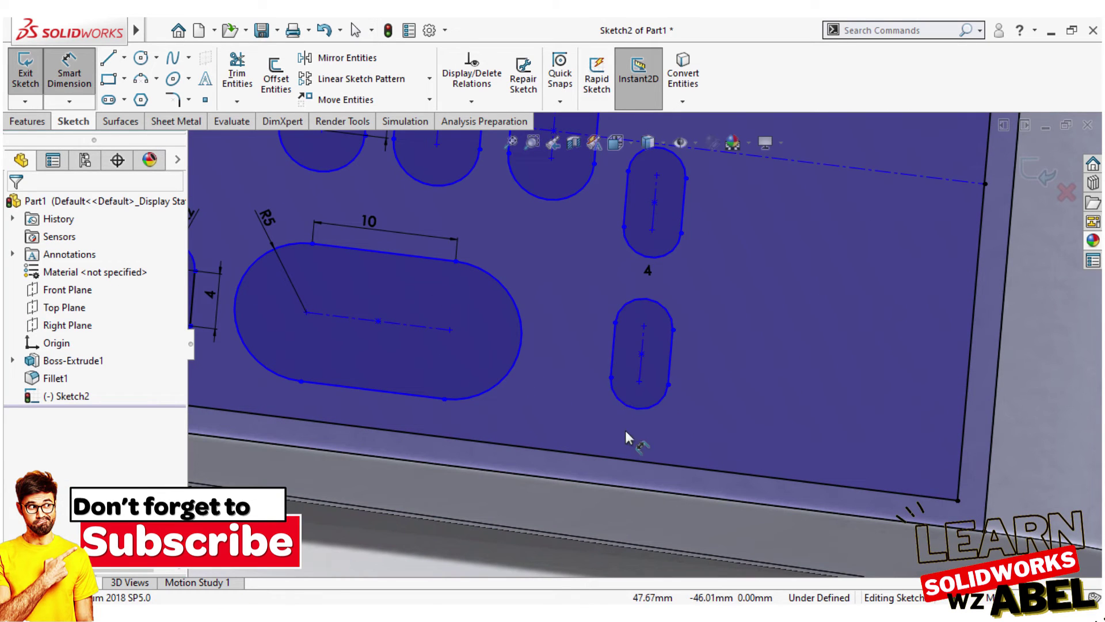
pyautogui.click(639, 381)
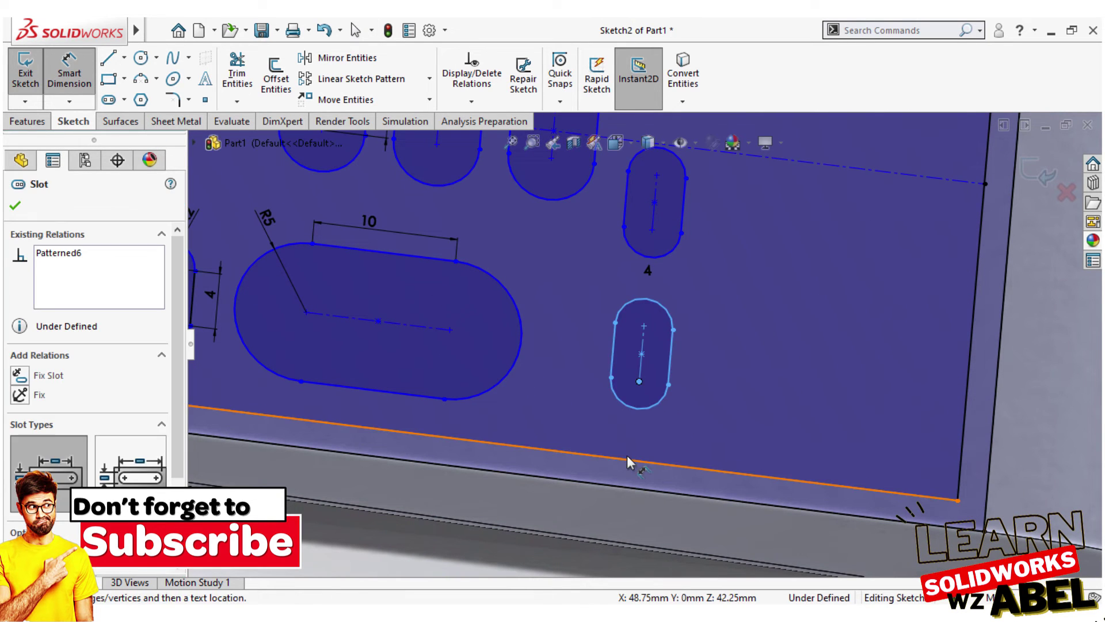
pyautogui.click(659, 462)
pyautogui.click(557, 424)
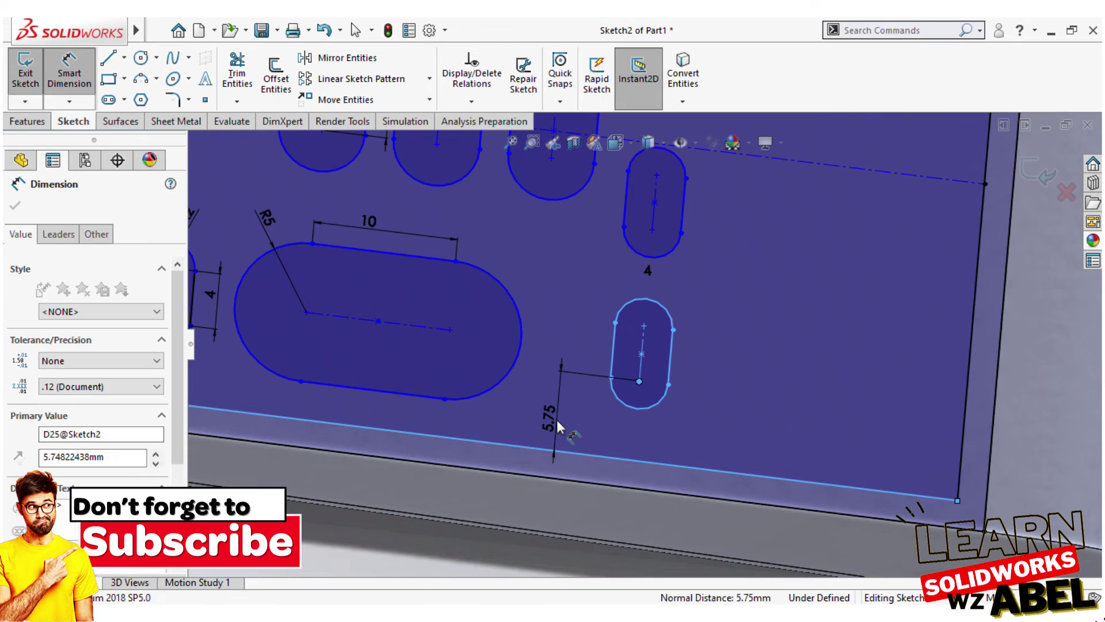
pyautogui.write('5')
pyautogui.click(488, 398)
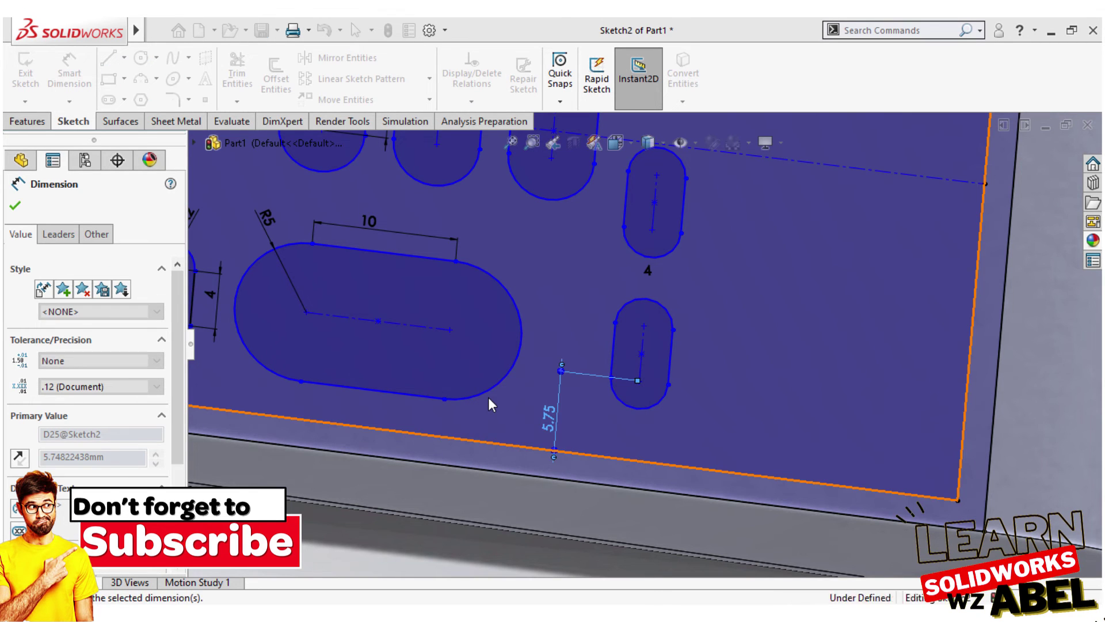
pyautogui.scroll(5, 740, 309)
pyautogui.scroll(-2, 730, 285)
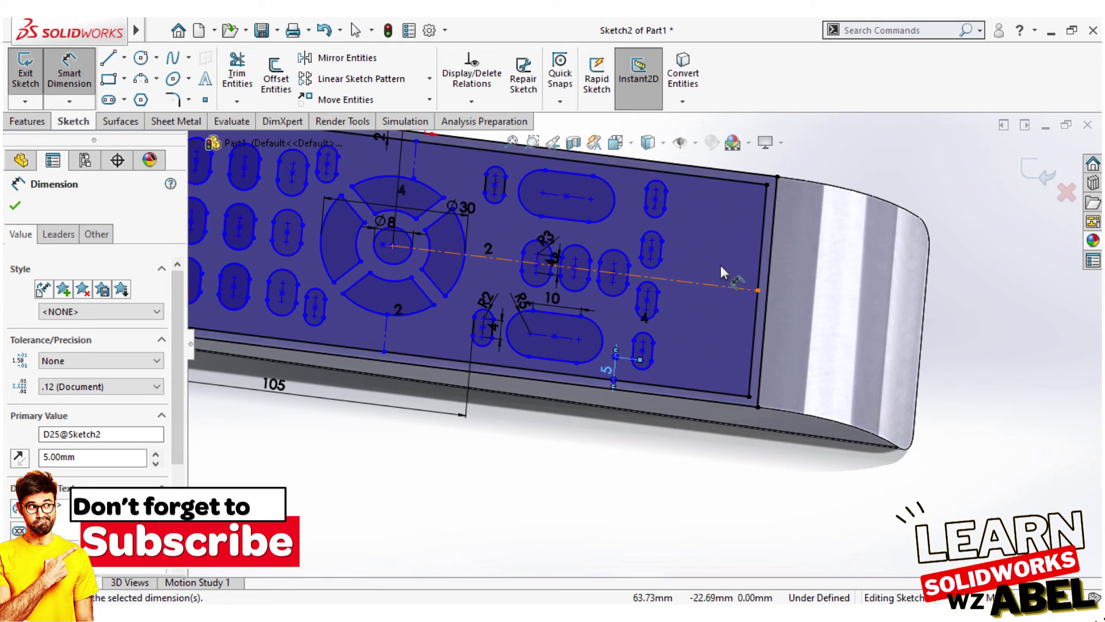
pyautogui.scroll(-2, 708, 236)
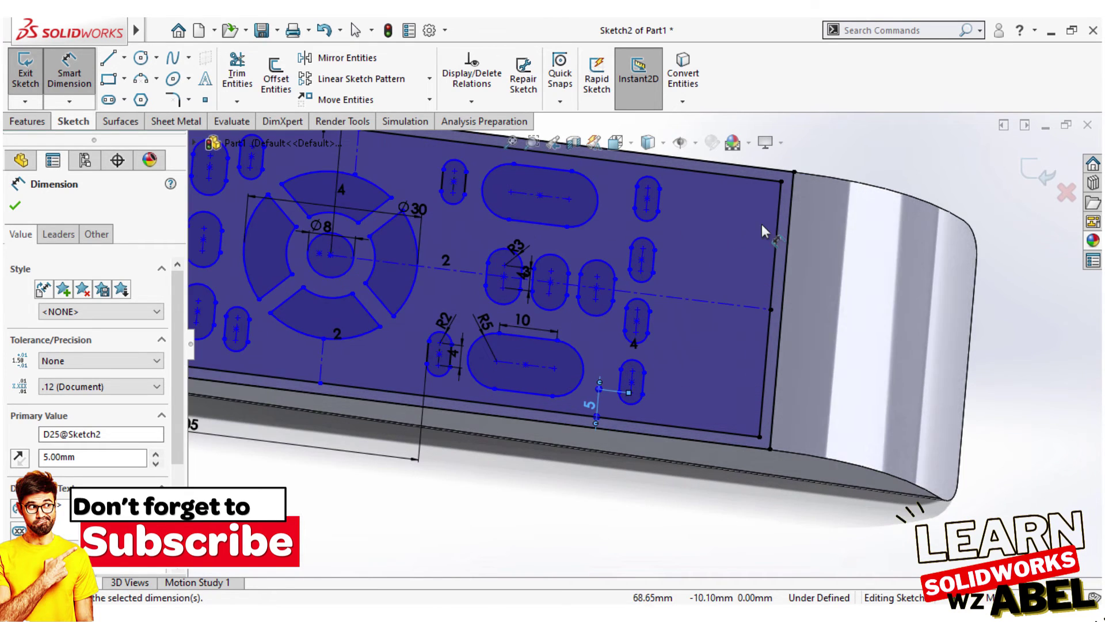
# Start a linear sketch pattern and select the column's four slots.
pyautogui.click(356, 79)
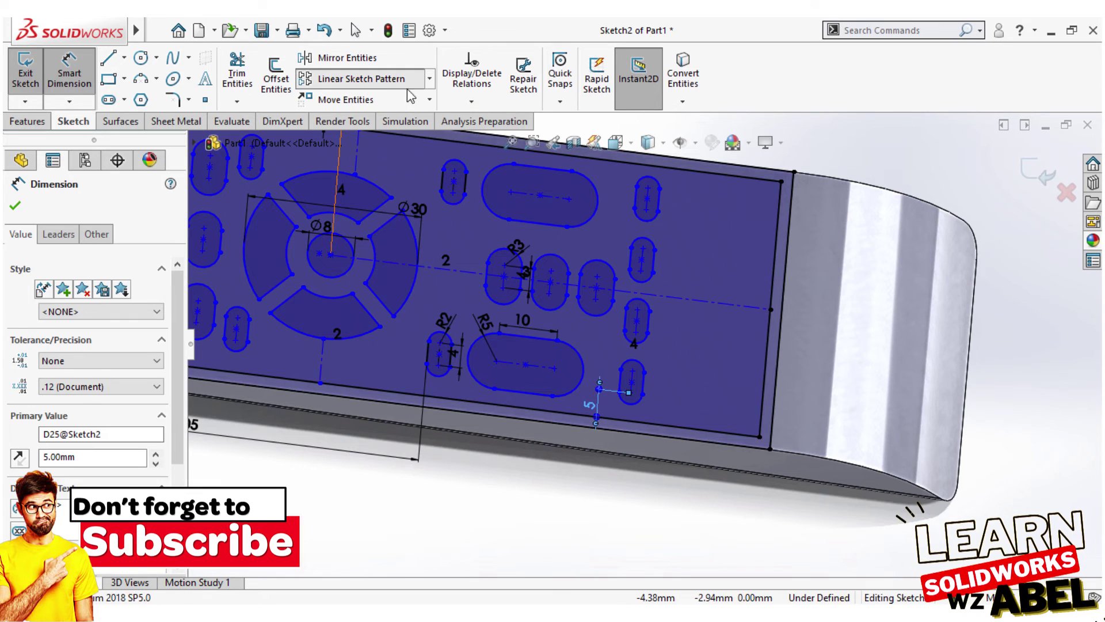
pyautogui.click(661, 209)
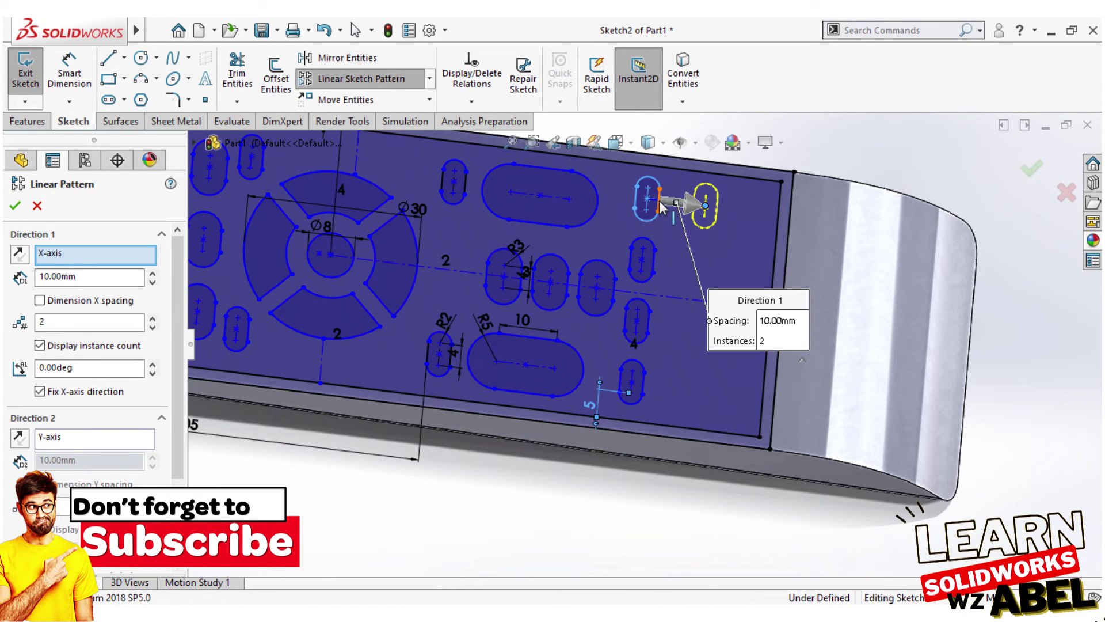
pyautogui.click(653, 262)
pyautogui.click(649, 329)
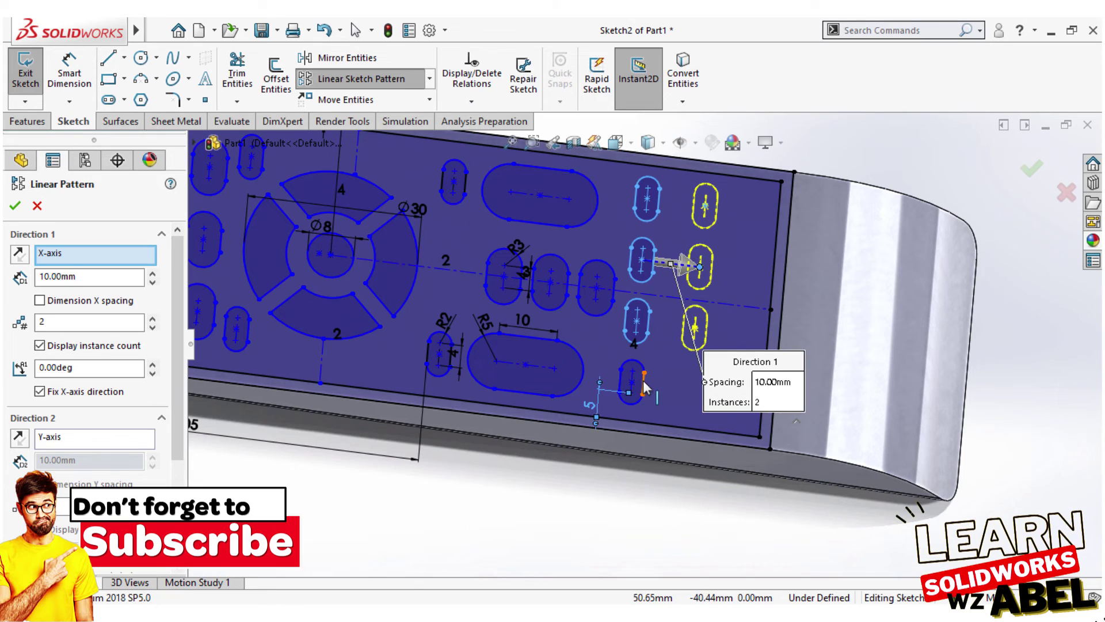
pyautogui.click(644, 387)
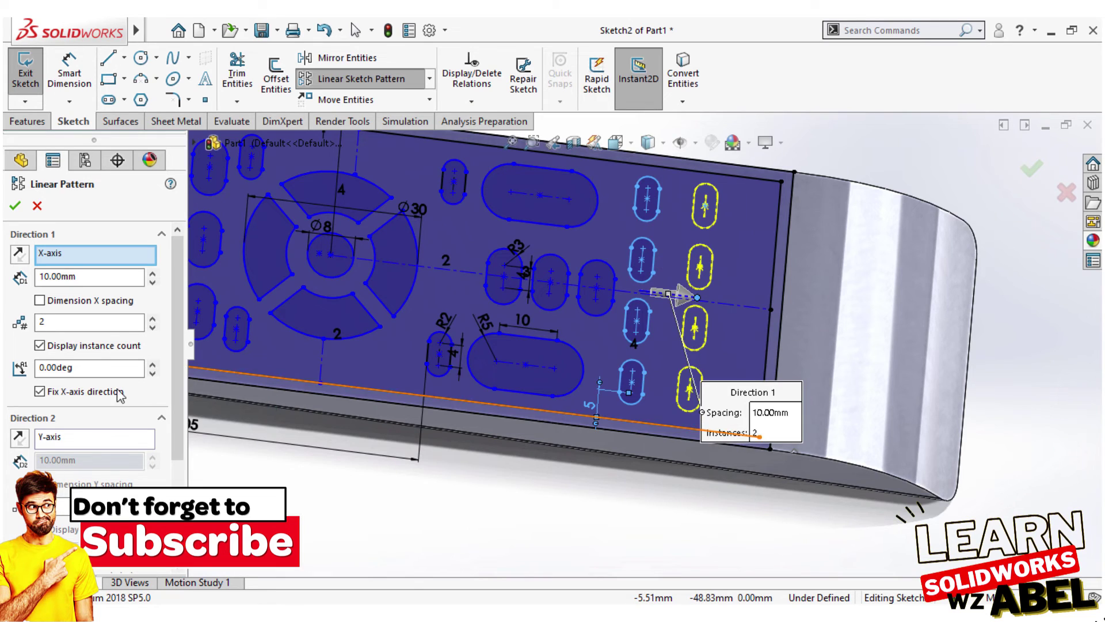
# Set the pattern to 5 instances spaced 6 mm along X and accept it.
pyautogui.click(153, 320)
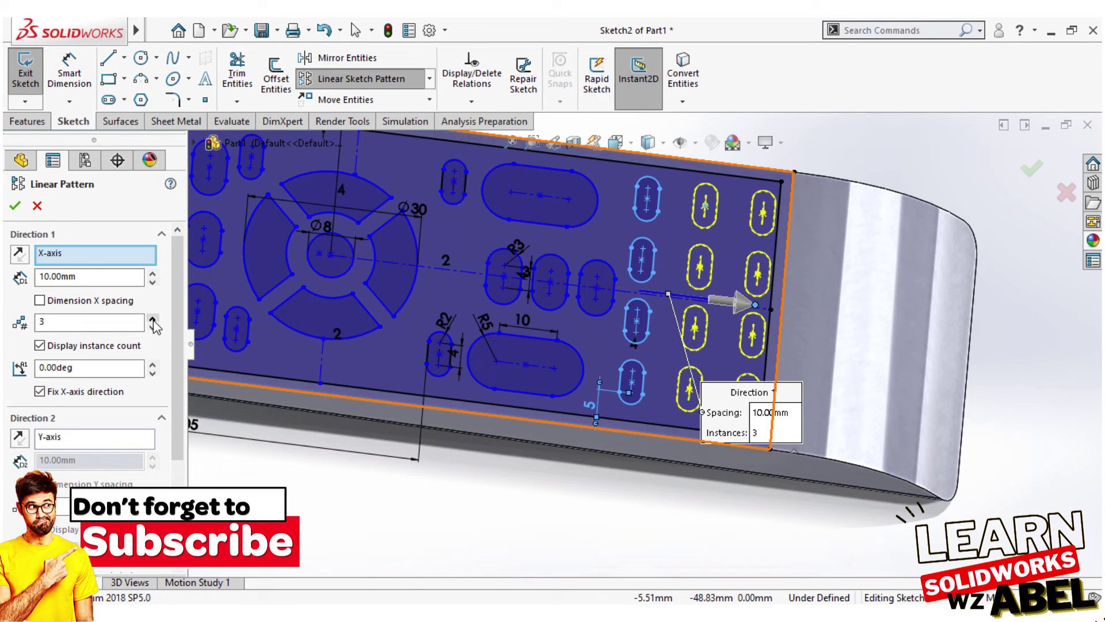
pyautogui.click(153, 320)
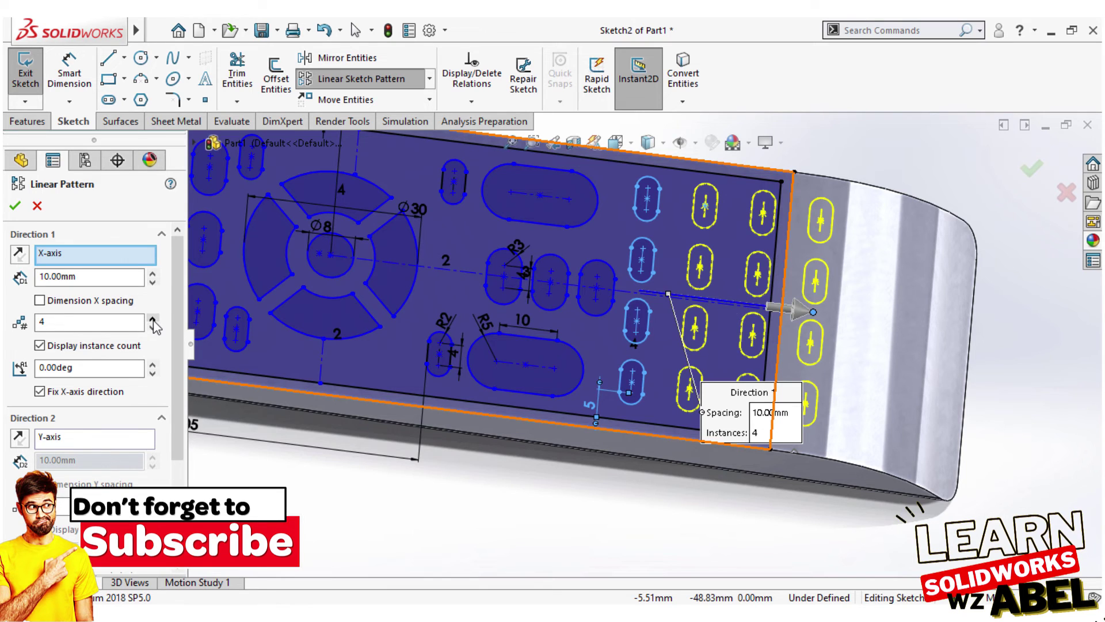
pyautogui.click(153, 319)
pyautogui.write('6')
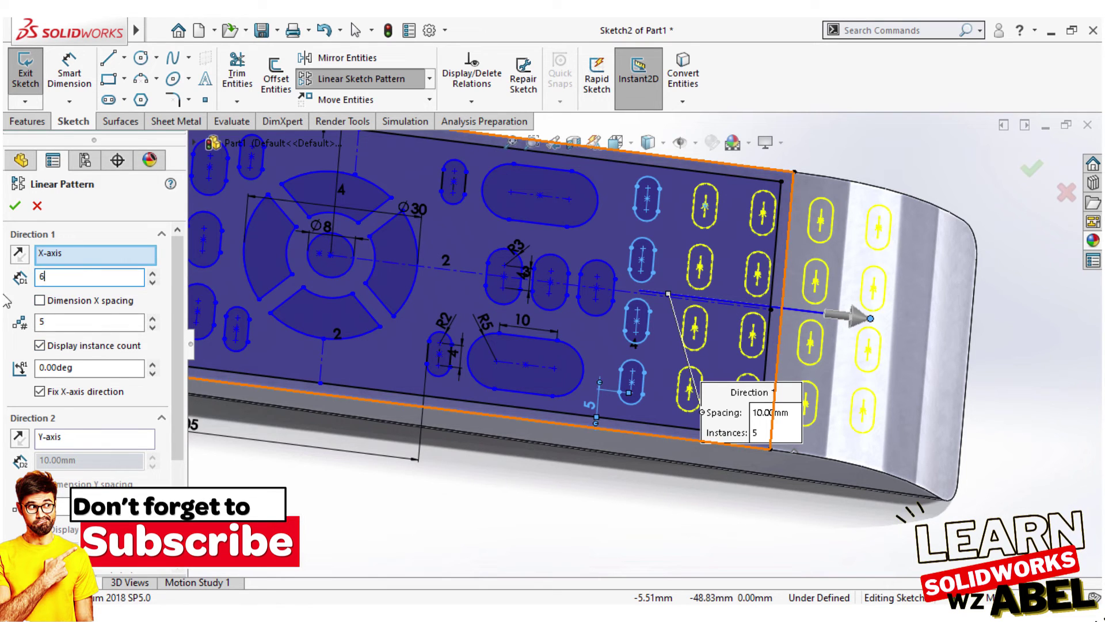
pyautogui.press('Return')
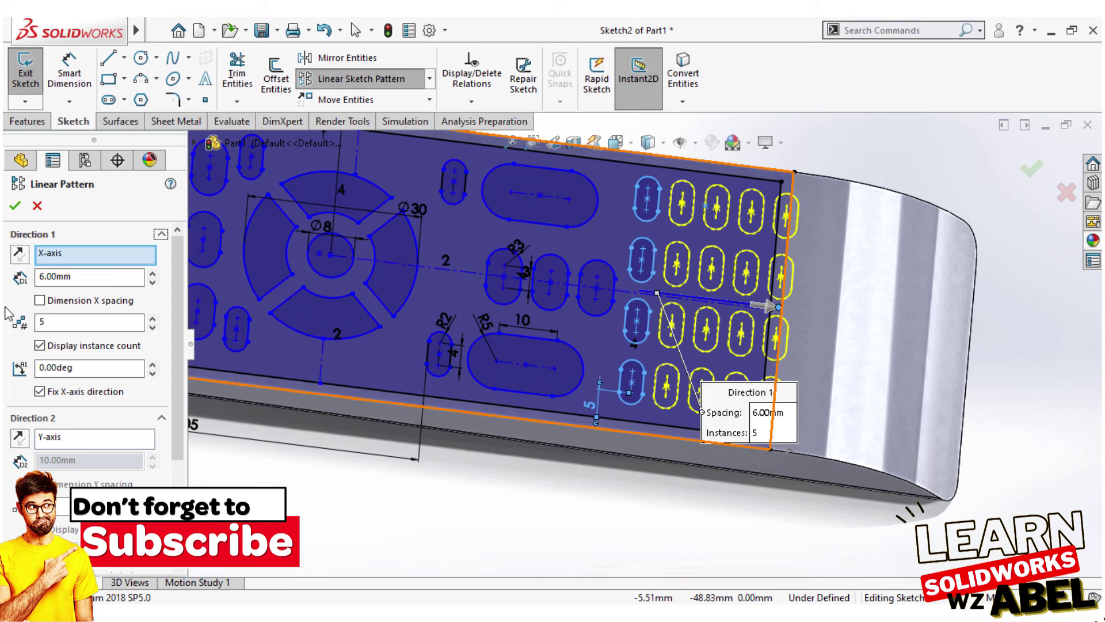
pyautogui.click(15, 208)
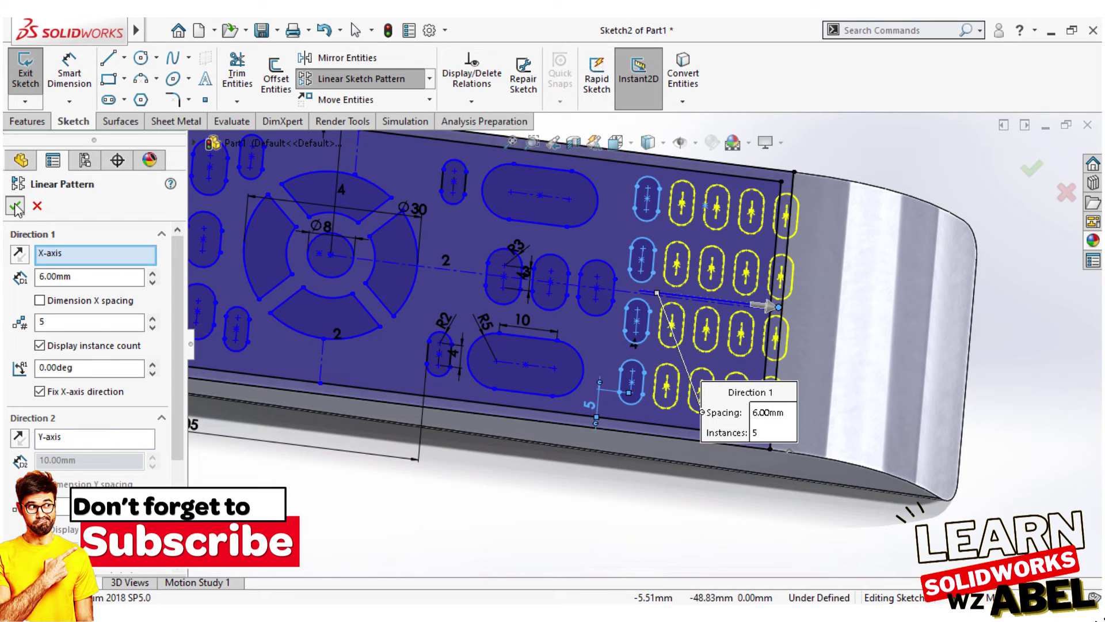
# Zoom and orbit to inspect the four-by-five grid of patterned slots.
pyautogui.scroll(2, 728, 341)
pyautogui.scroll(1, 728, 341)
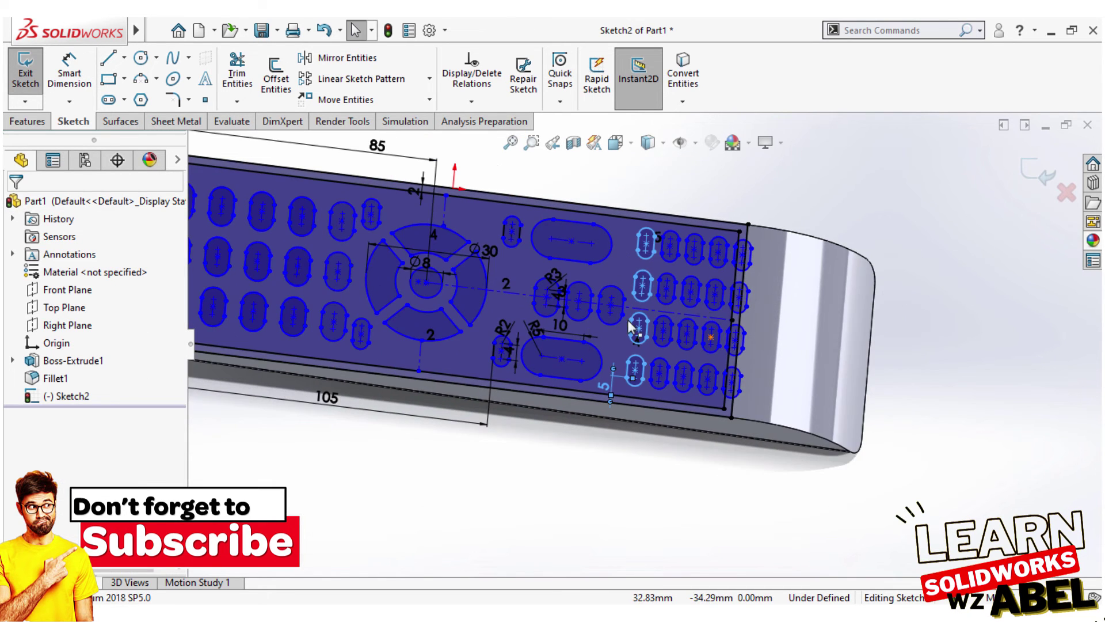
pyautogui.scroll(-2, 775, 254)
pyautogui.scroll(-2, 774, 253)
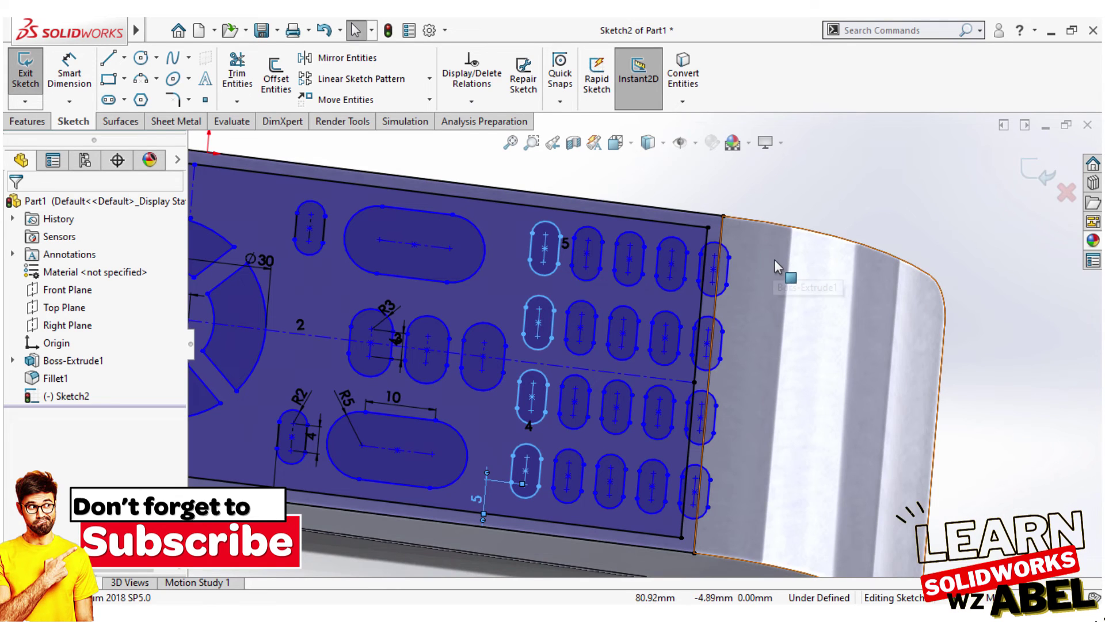
pyautogui.scroll(2, 777, 276)
pyautogui.scroll(2, 776, 389)
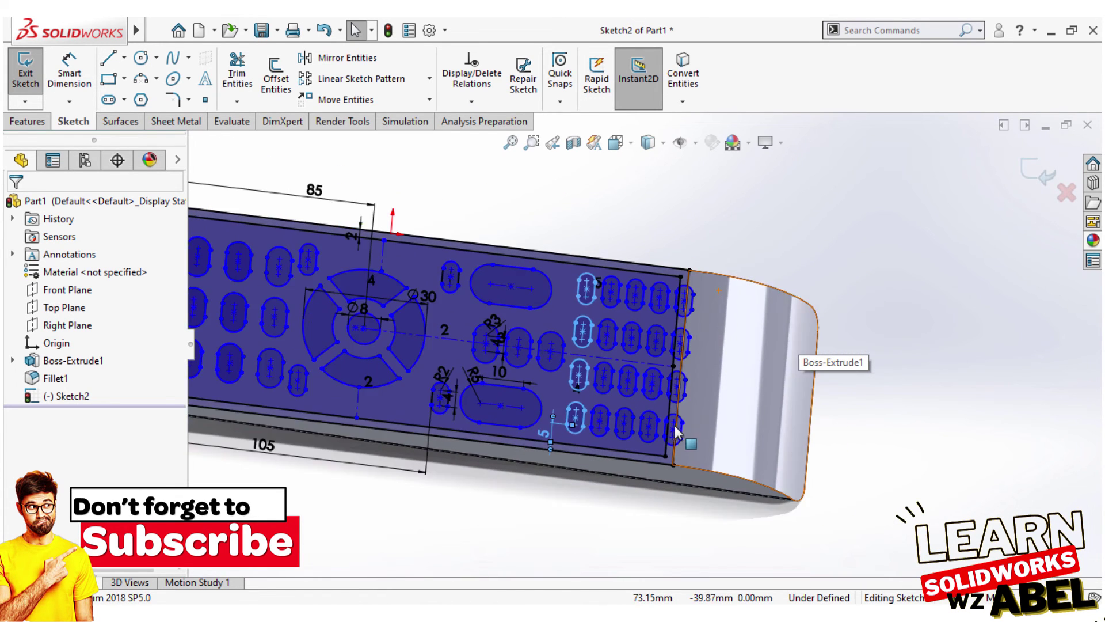
pyautogui.scroll(1, 454, 386)
pyautogui.scroll(1, 371, 331)
pyautogui.scroll(-1, 754, 379)
pyautogui.moveTo(754, 381); pyautogui.dragTo(741, 299, button='middle')
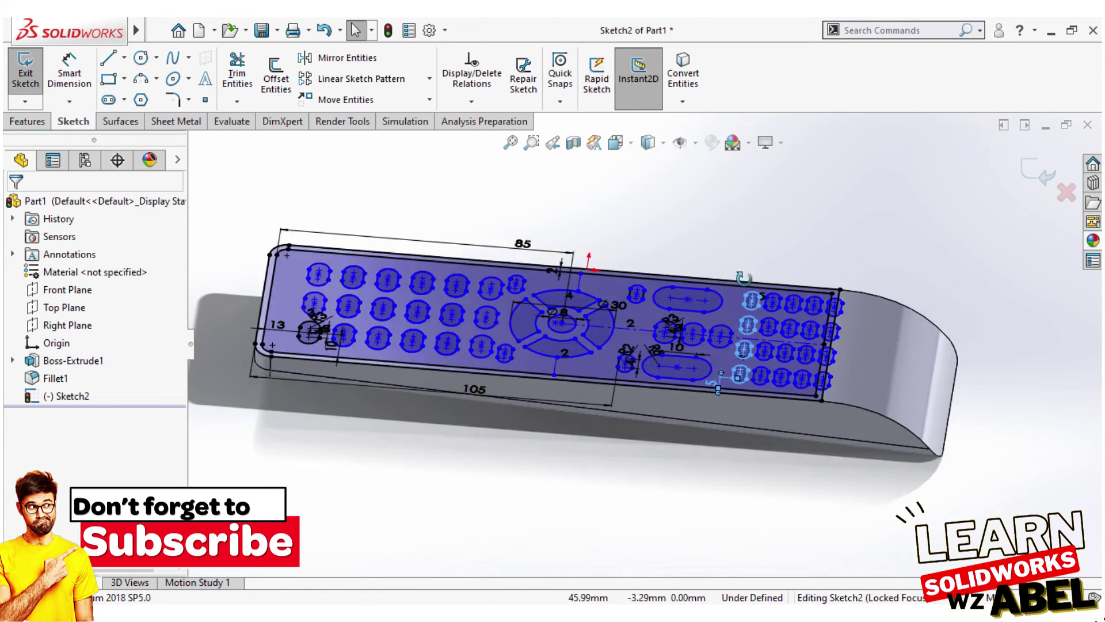
# Orbit to a lower side view and select Sketch1 under Boss-Extrude1.
pyautogui.scroll(-1, 762, 320)
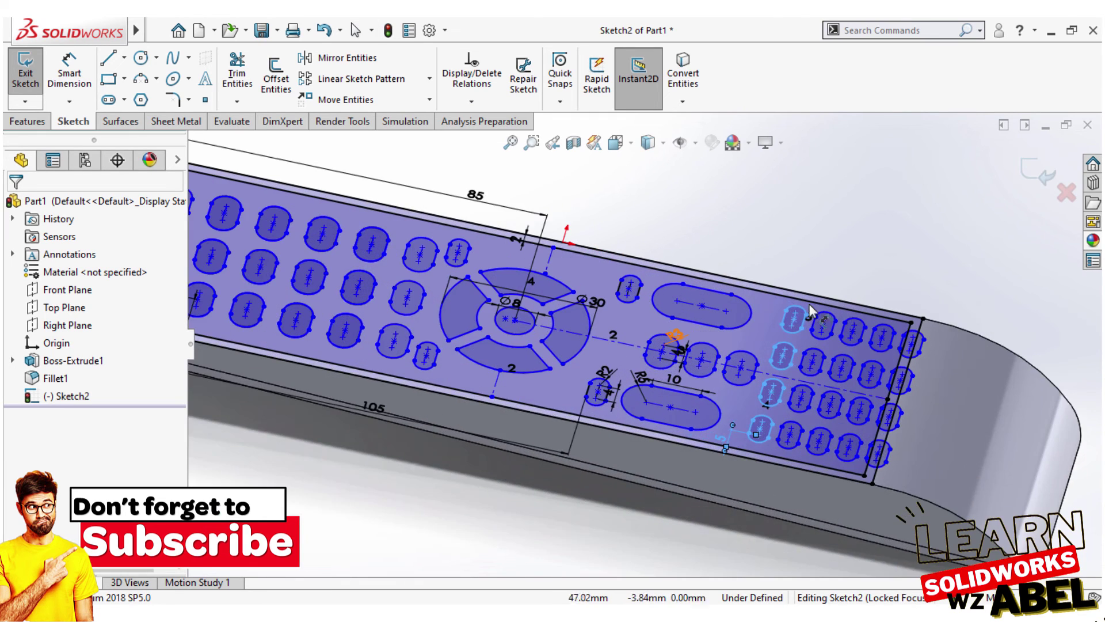
pyautogui.scroll(-1, 810, 303)
pyautogui.scroll(-1, 920, 329)
pyautogui.scroll(2, 496, 267)
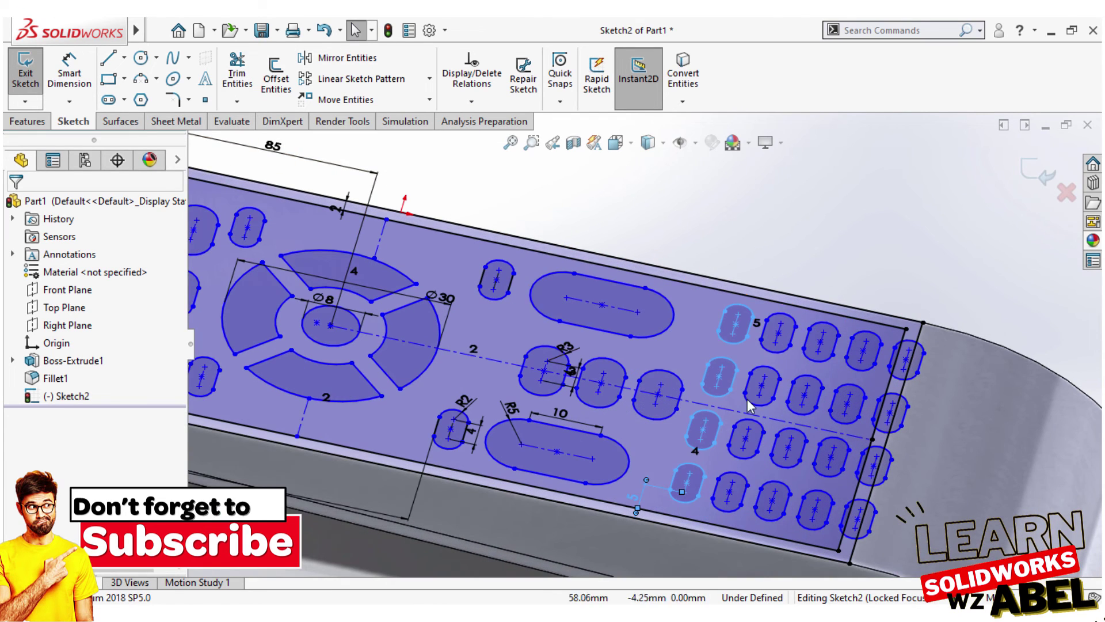
pyautogui.scroll(-1, 596, 478)
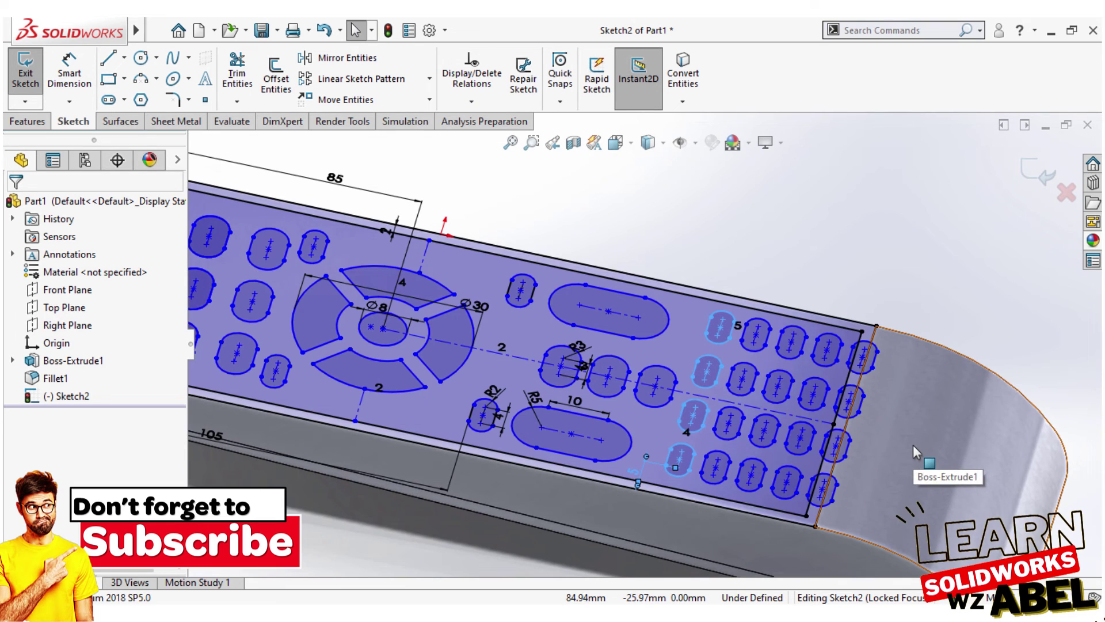
pyautogui.moveTo(835, 527)
pyautogui.mouseDown(button='middle')
pyautogui.moveTo(873, 523)
pyautogui.moveTo(890, 477)
pyautogui.moveTo(869, 442)
pyautogui.mouseUp(button='middle')
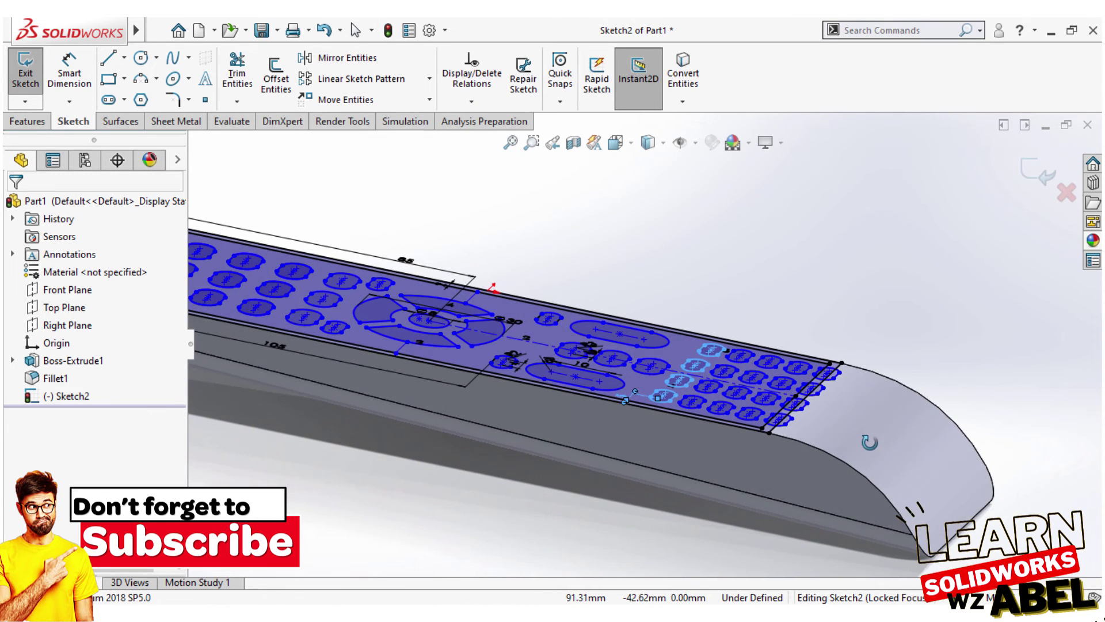
pyautogui.click(12, 361)
pyautogui.click(67, 378)
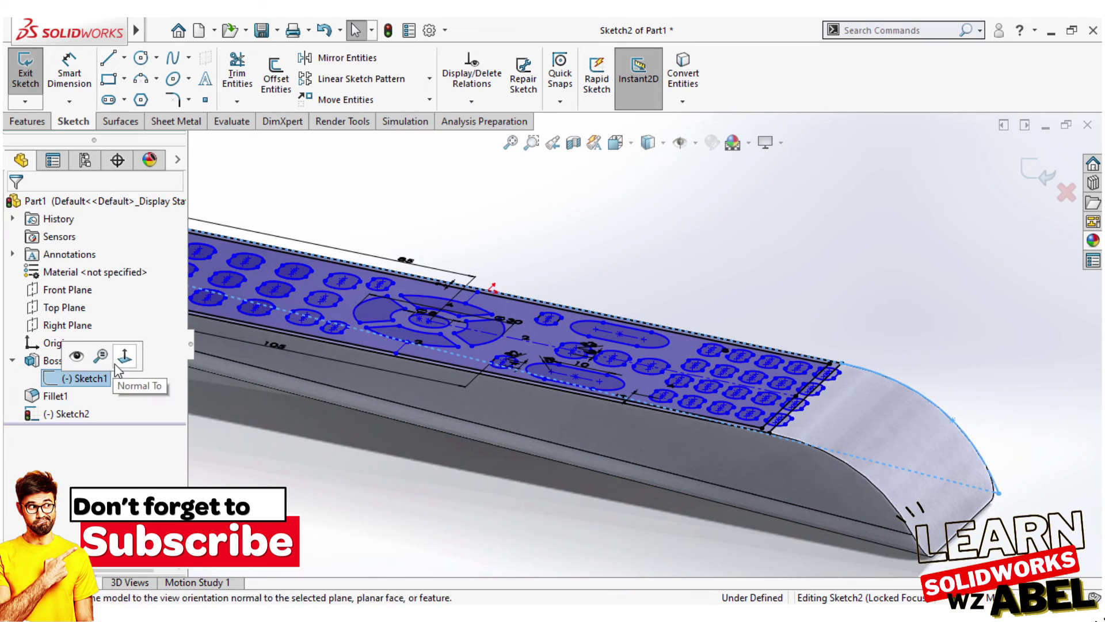
# Open Sketch1 for editing from its right-click menu.
pyautogui.click(68, 352)
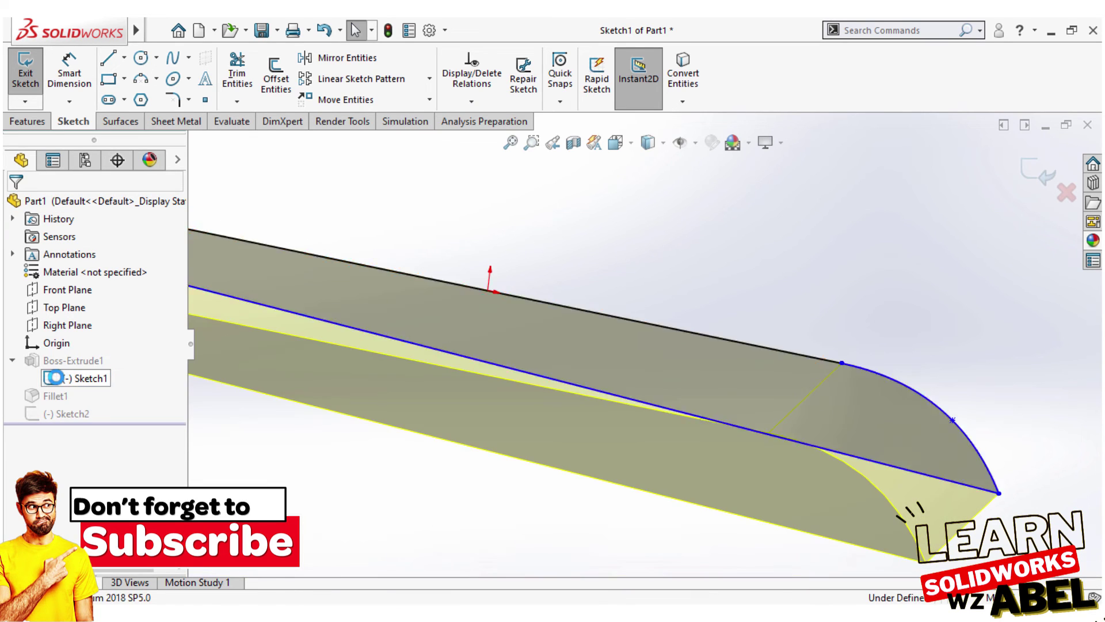
pyautogui.rightClick(88, 368)
pyautogui.click(57, 378)
pyautogui.rightClick(59, 377)
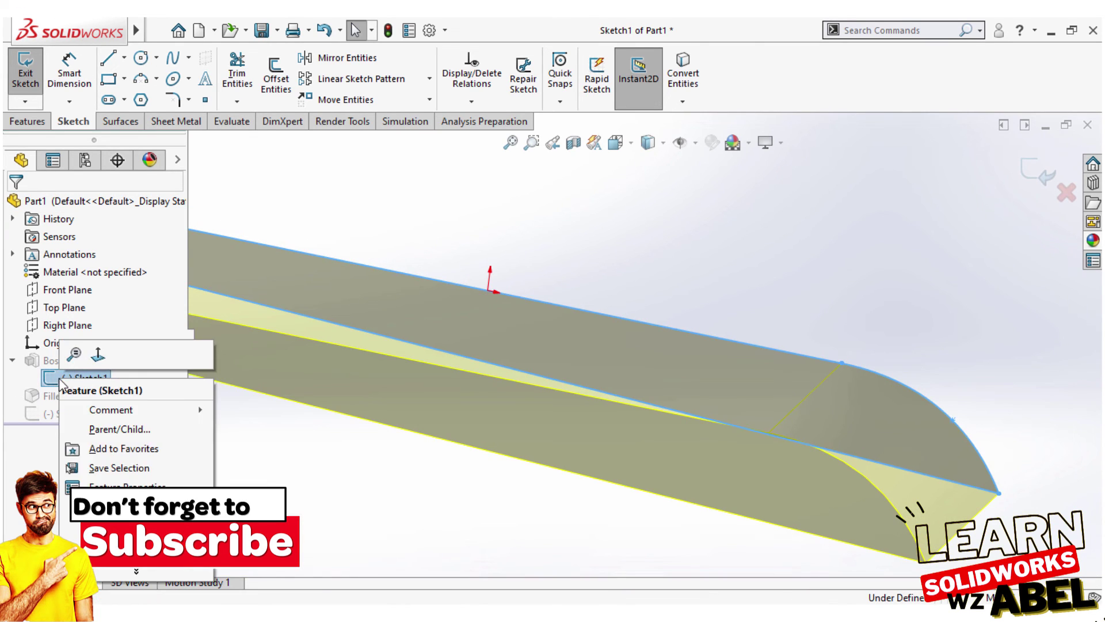
pyautogui.click(26, 86)
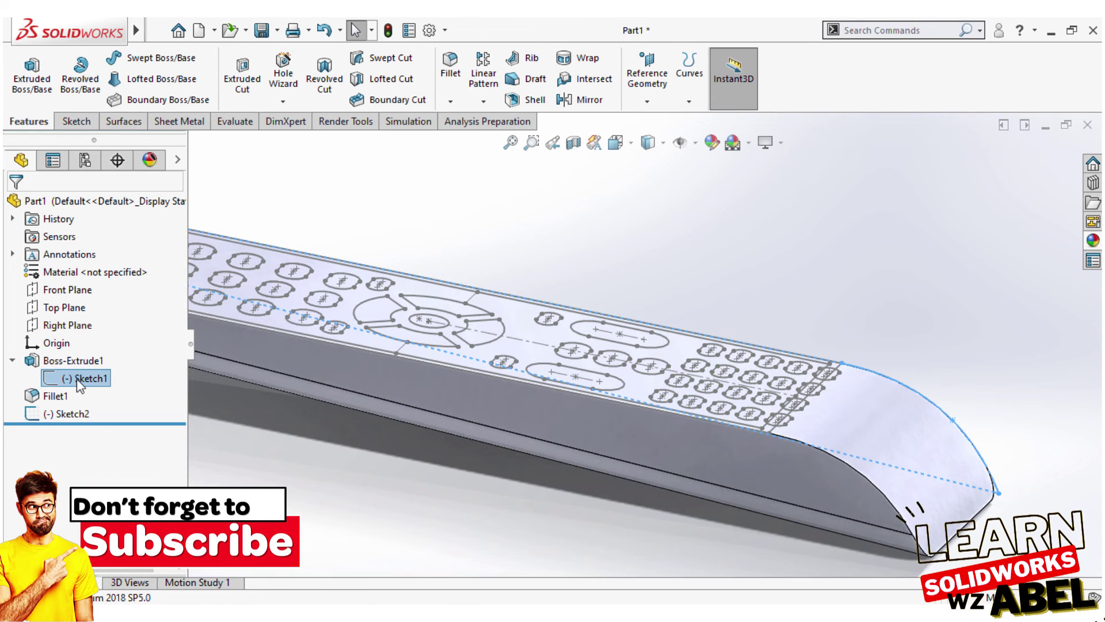
pyautogui.rightClick(99, 377)
pyautogui.click(92, 331)
# Slide the profile point along the curved end, confirm, and exit Sketch1.
pyautogui.moveTo(934, 471)
pyautogui.mouseDown(button='middle')
pyautogui.moveTo(957, 414)
pyautogui.moveTo(720, 501)
pyautogui.moveTo(333, 451)
pyautogui.mouseUp(button='middle')
pyautogui.scroll(-3, 448, 327)
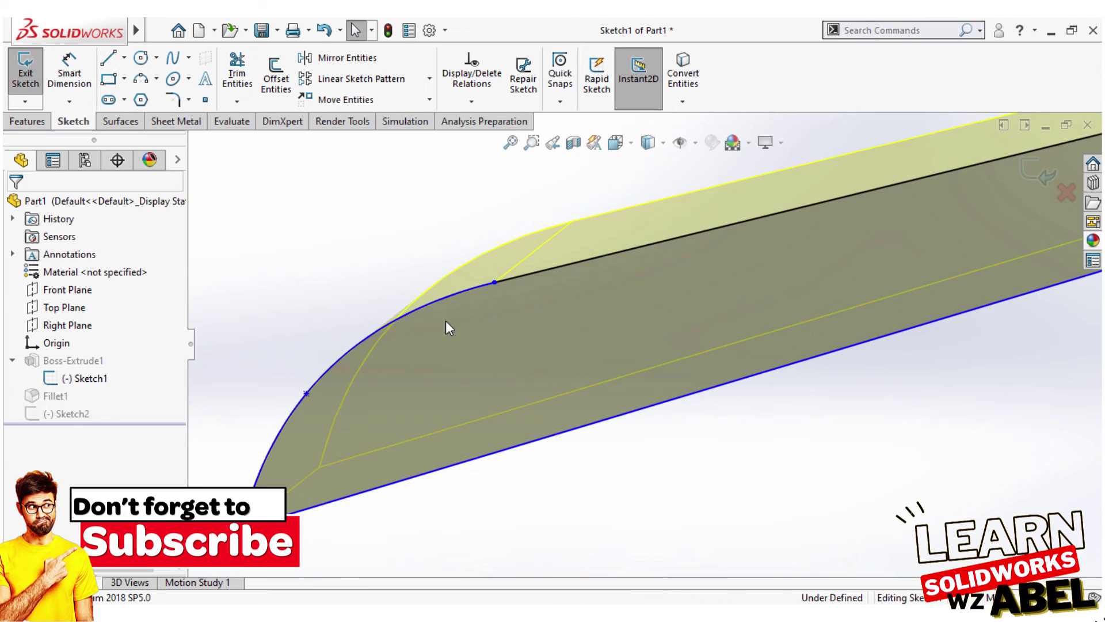
pyautogui.moveTo(493, 281)
pyautogui.mouseDown()
pyautogui.moveTo(293, 380)
pyautogui.moveTo(442, 412)
pyautogui.mouseUp()
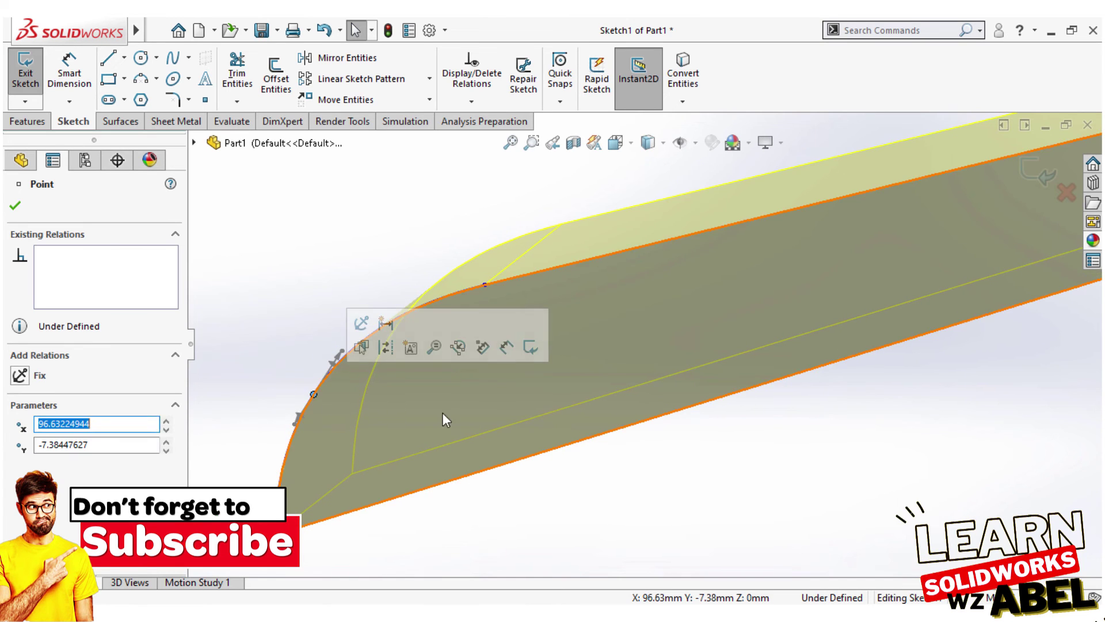
pyautogui.moveTo(564, 432)
pyautogui.mouseDown(button='middle')
pyautogui.moveTo(634, 407)
pyautogui.moveTo(630, 420)
pyautogui.mouseUp(button='middle')
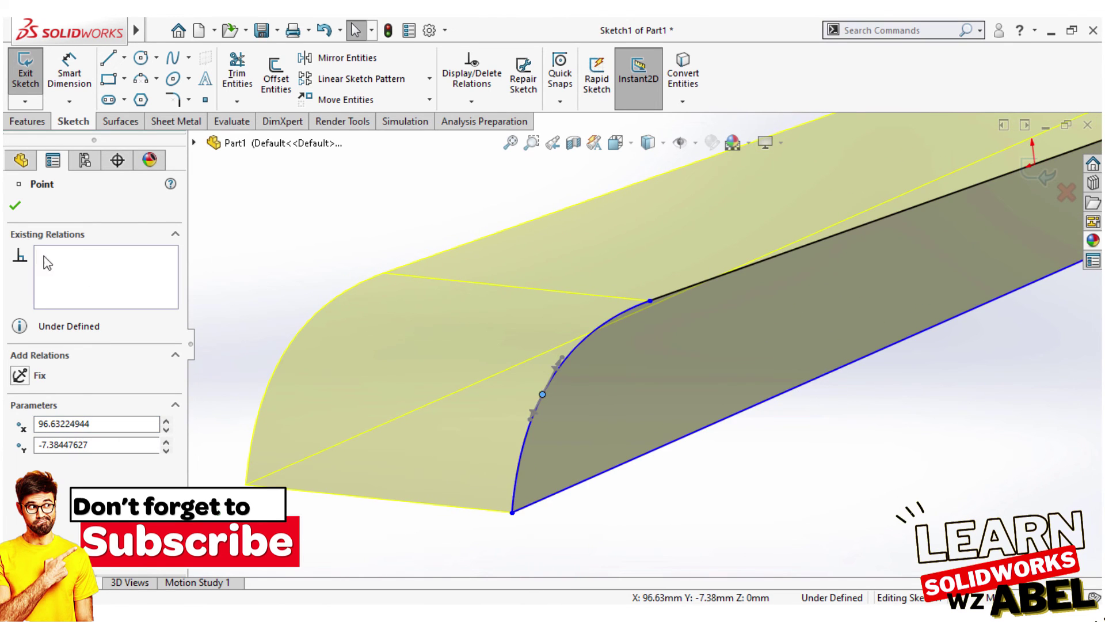
pyautogui.click(16, 206)
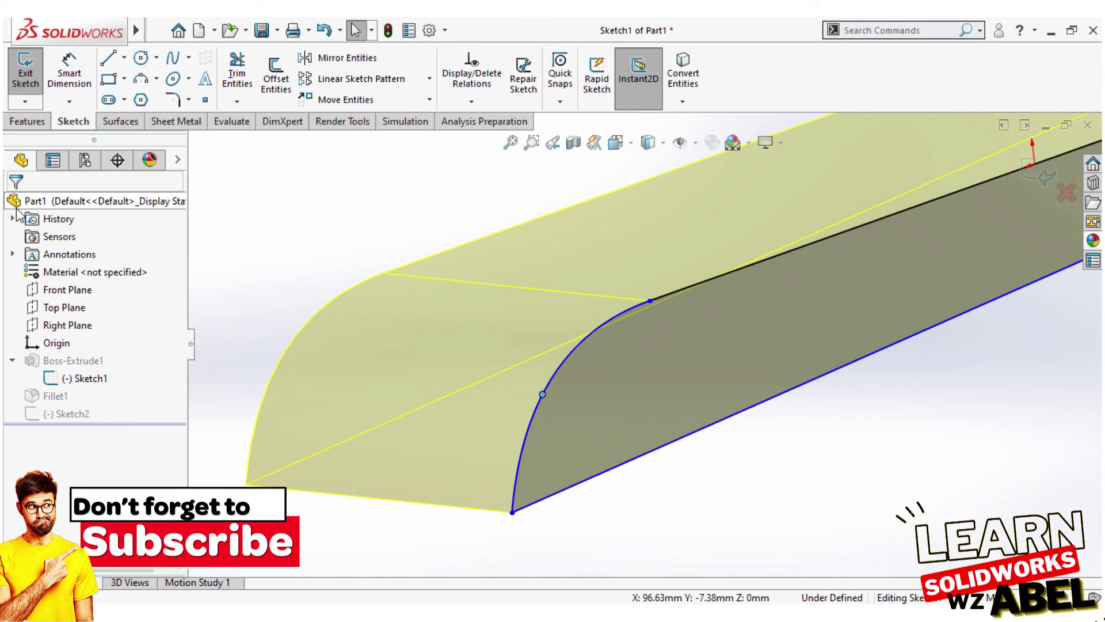
pyautogui.click(26, 70)
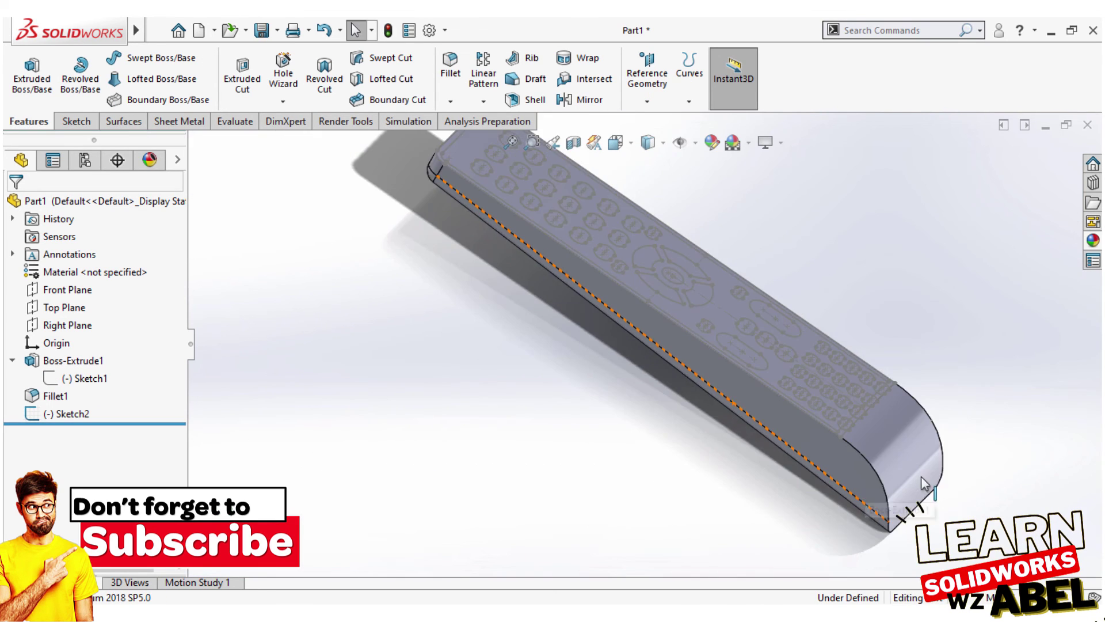
# Select a line of Sketch2 and delete the sketch, confirming with Yes.
pyautogui.moveTo(921, 476)
pyautogui.mouseDown(button='middle')
pyautogui.moveTo(957, 490)
pyautogui.moveTo(893, 374)
pyautogui.mouseUp(button='middle')
pyautogui.scroll(-5, 893, 375)
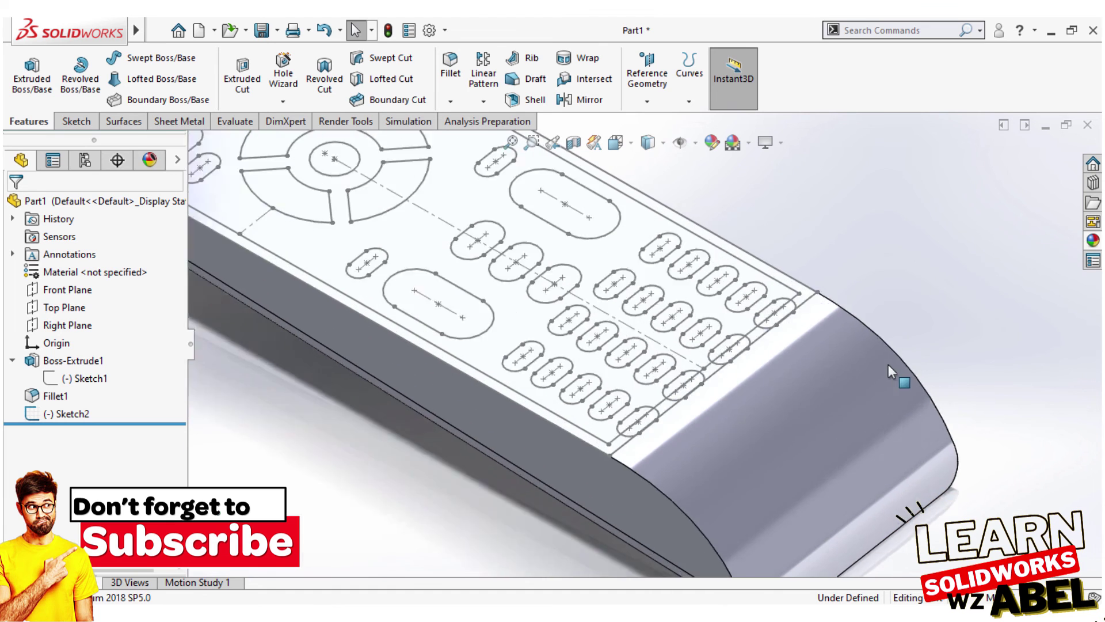
pyautogui.scroll(-4, 800, 413)
pyautogui.scroll(-2, 800, 413)
pyautogui.scroll(-2, 790, 372)
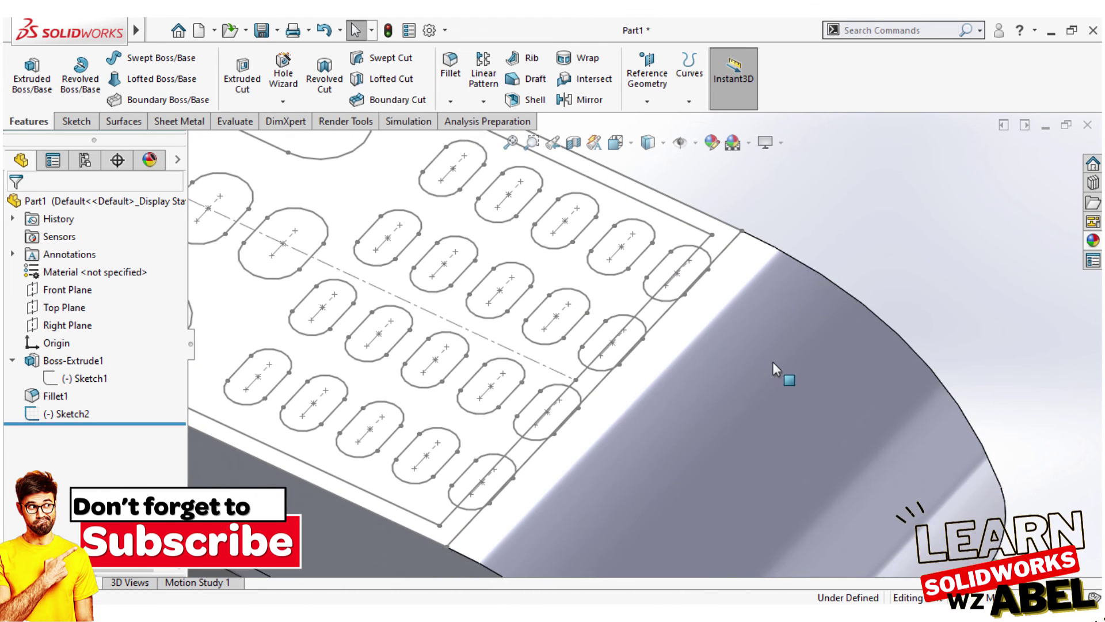
pyautogui.click(651, 311)
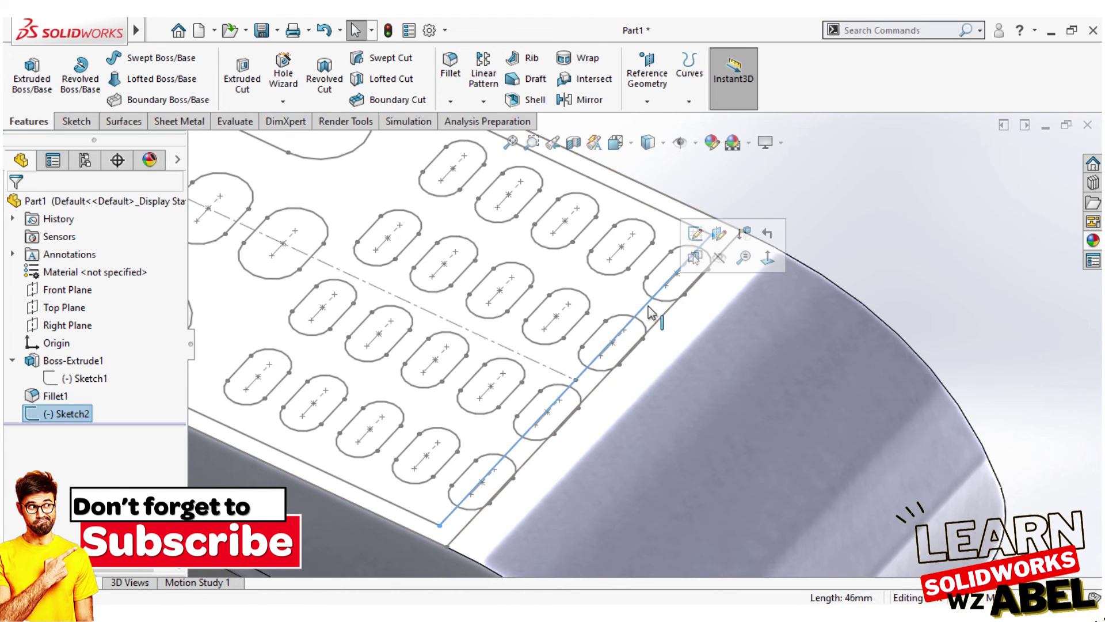
pyautogui.press('Delete')
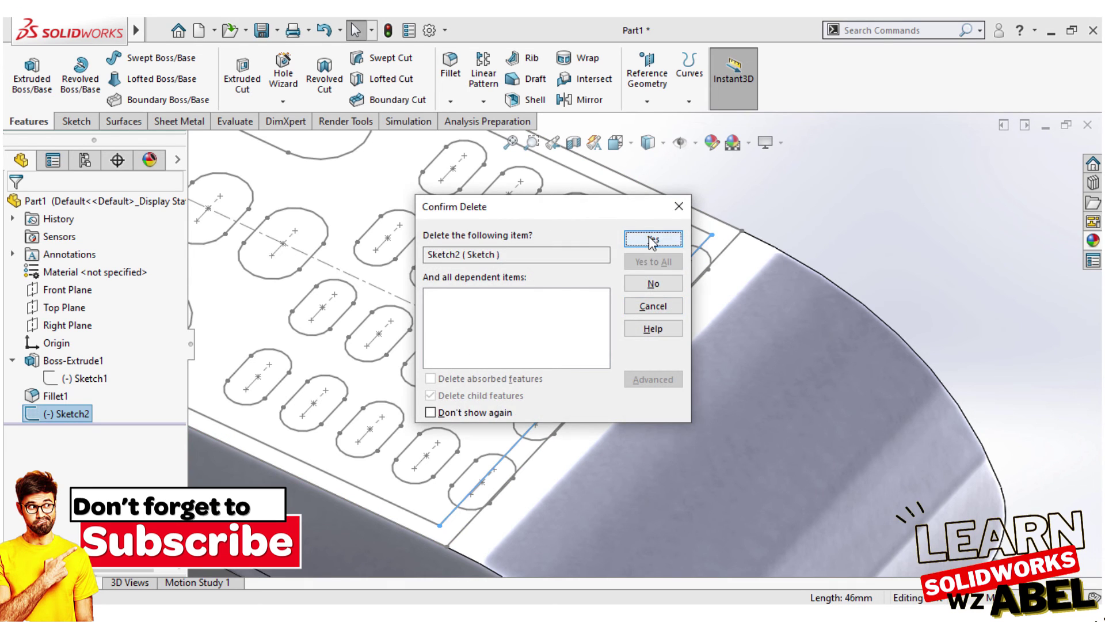
pyautogui.click(652, 240)
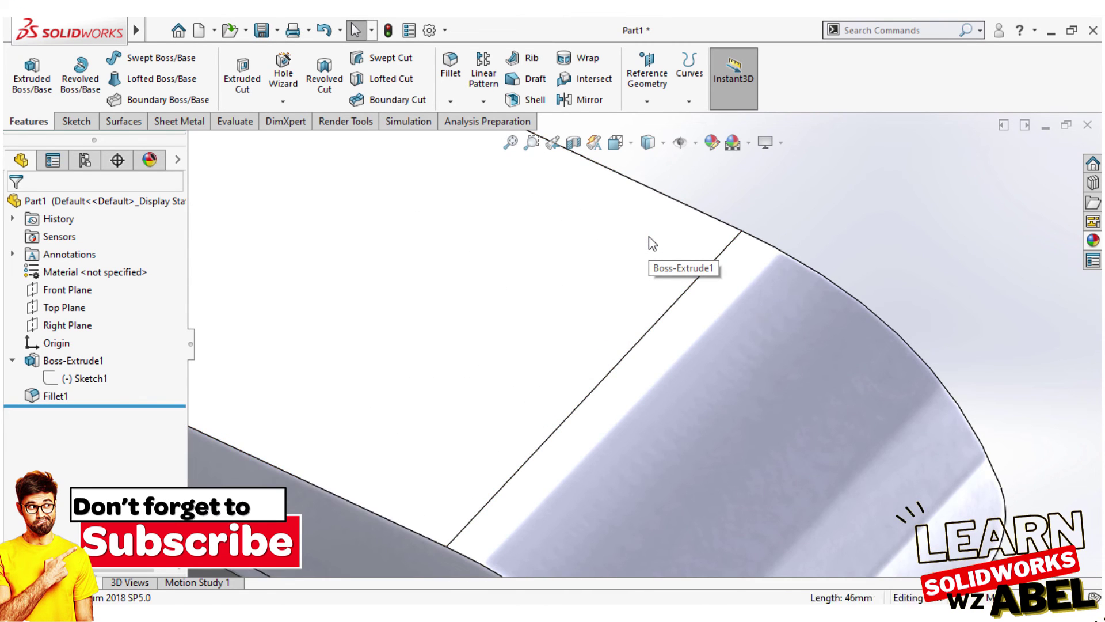
# Undo the Sketch2 deletion and reopen Sketch2 for editing.
pyautogui.hotkey('ctrl', 'z')
pyautogui.click(643, 306)
pyautogui.doubleClick(640, 307)
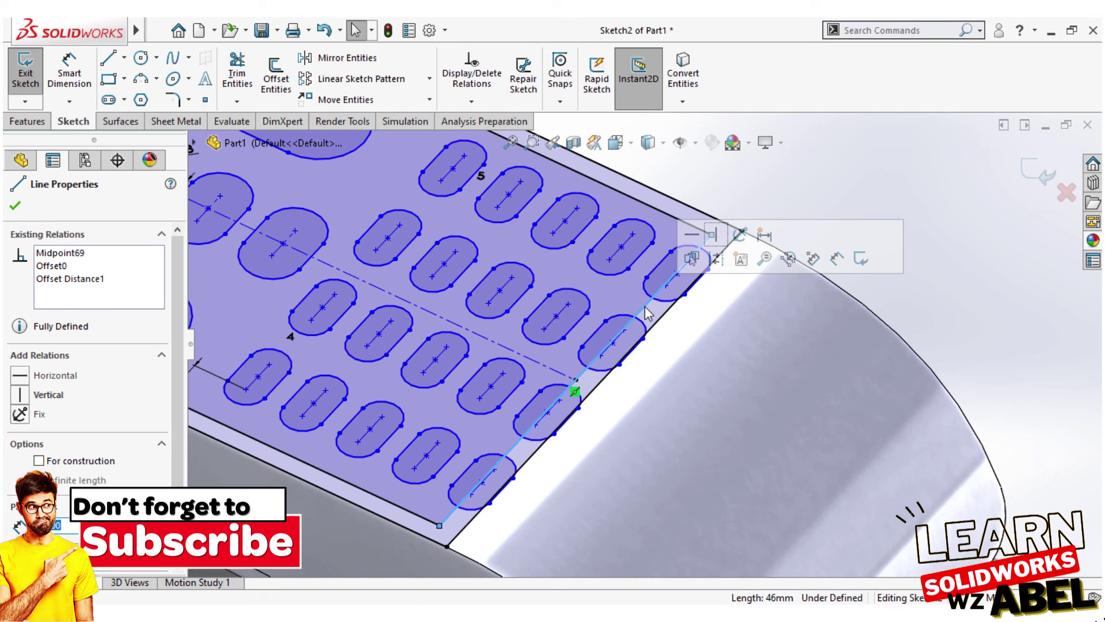
# Check the 50 mm edge line's relations, deselect it, and zoom to view the sketch.
pyautogui.press('Escape')
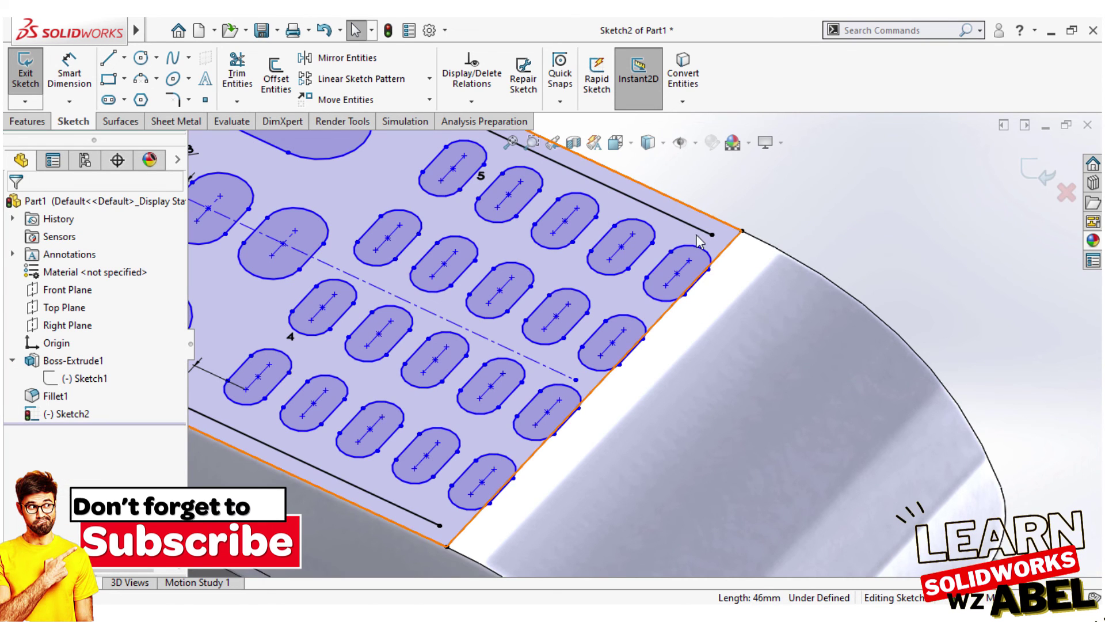
pyautogui.click(597, 381)
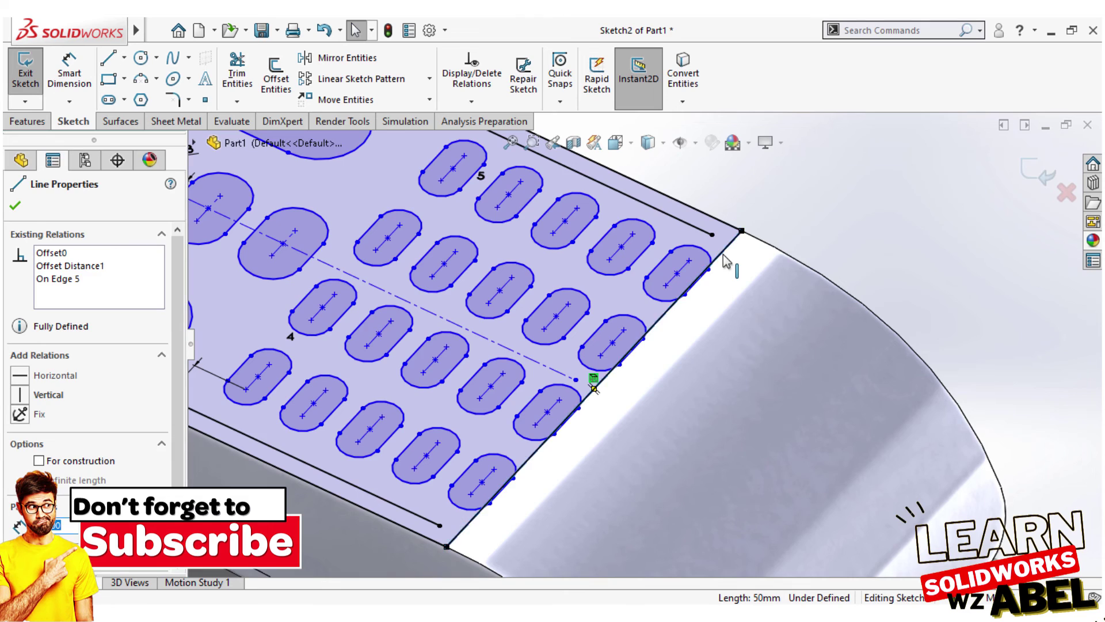
pyautogui.press('Escape')
pyautogui.scroll(5, 659, 401)
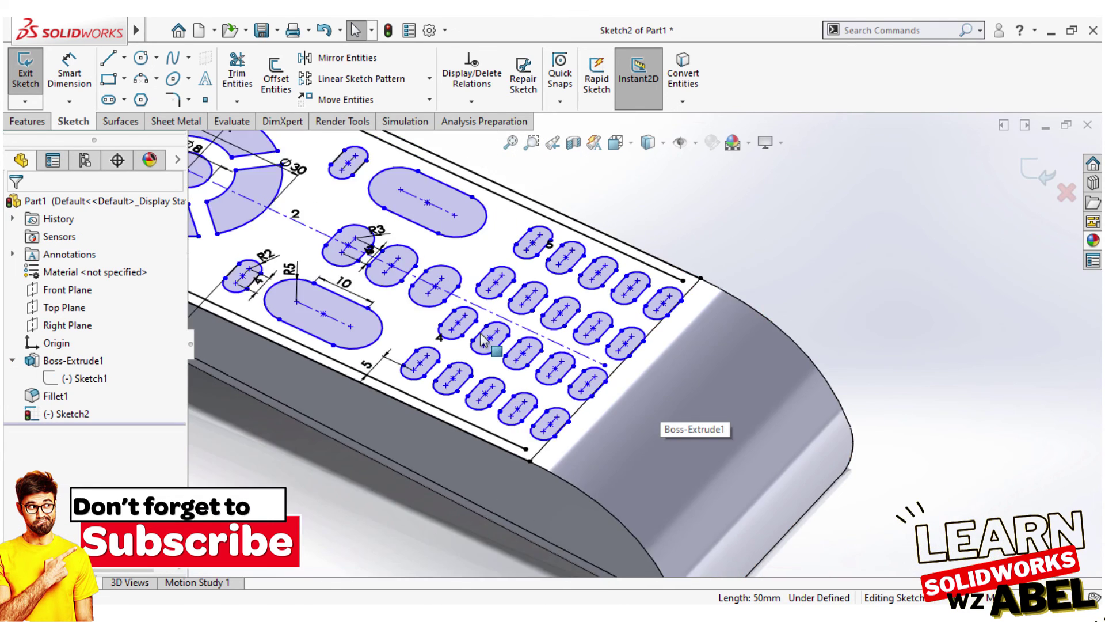
pyautogui.scroll(3, 324, 220)
pyautogui.scroll(-3, 743, 363)
pyautogui.scroll(-2, 749, 356)
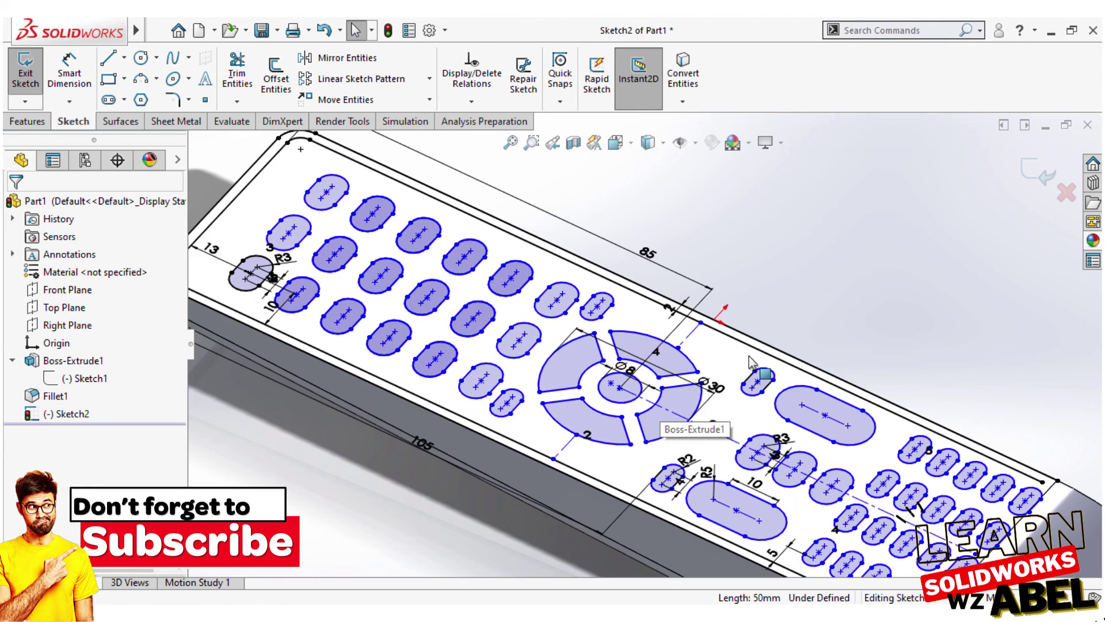
pyautogui.scroll(-2, 760, 368)
pyautogui.scroll(2, 525, 284)
pyautogui.scroll(1, 489, 265)
pyautogui.scroll(-2, 467, 255)
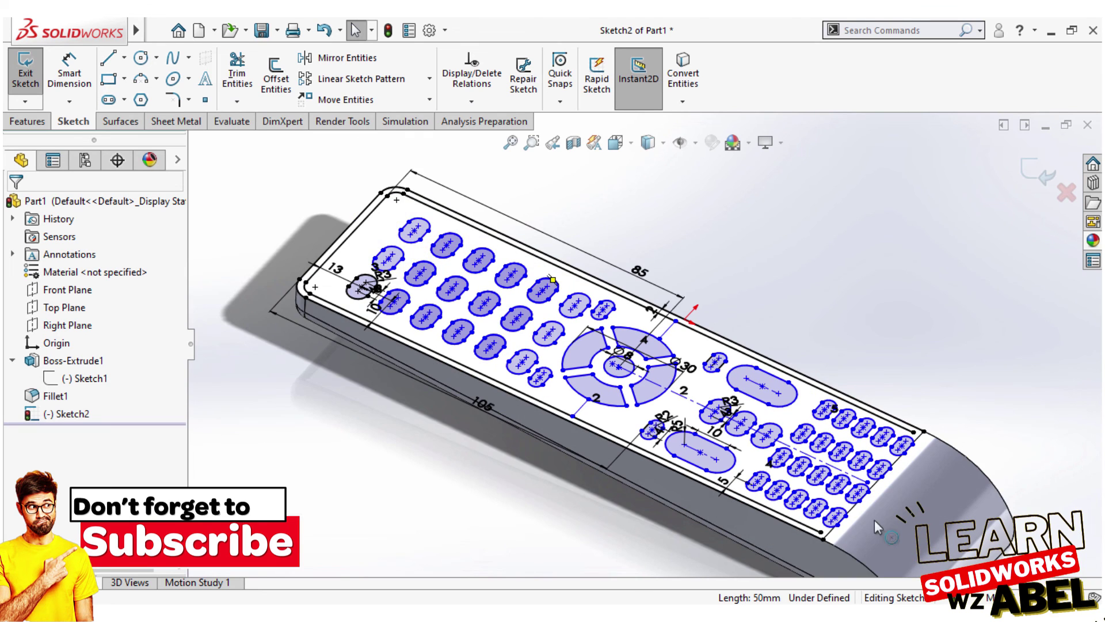
# Start a 2 mm Extruded Boss/Base on the button sketch, picking the first round button.
pyautogui.click(27, 121)
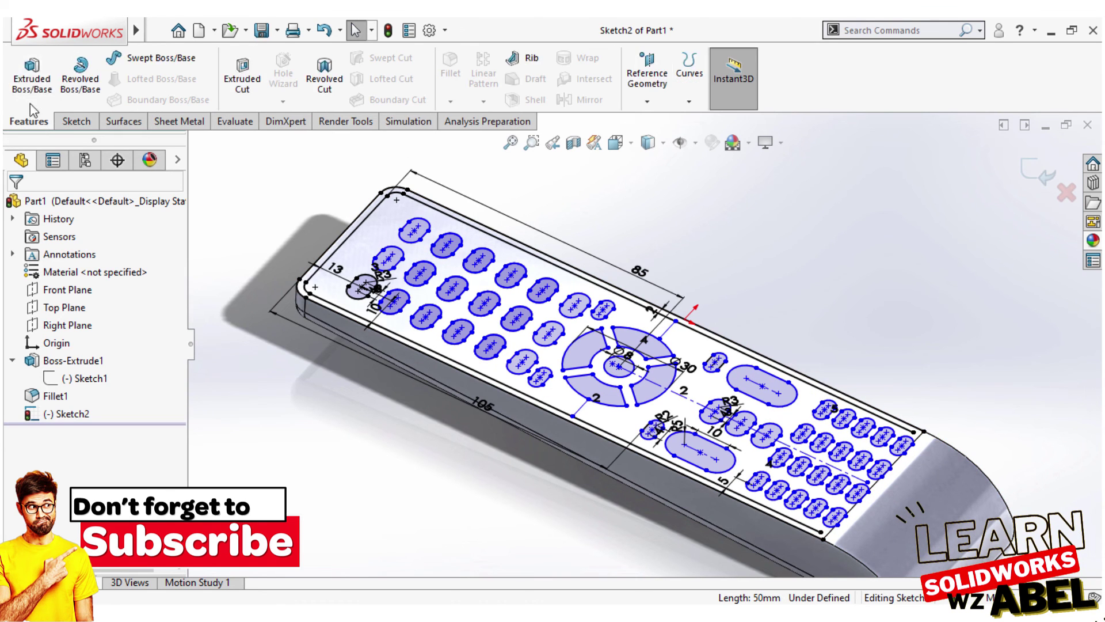
pyautogui.click(31, 73)
pyautogui.moveTo(364, 288)
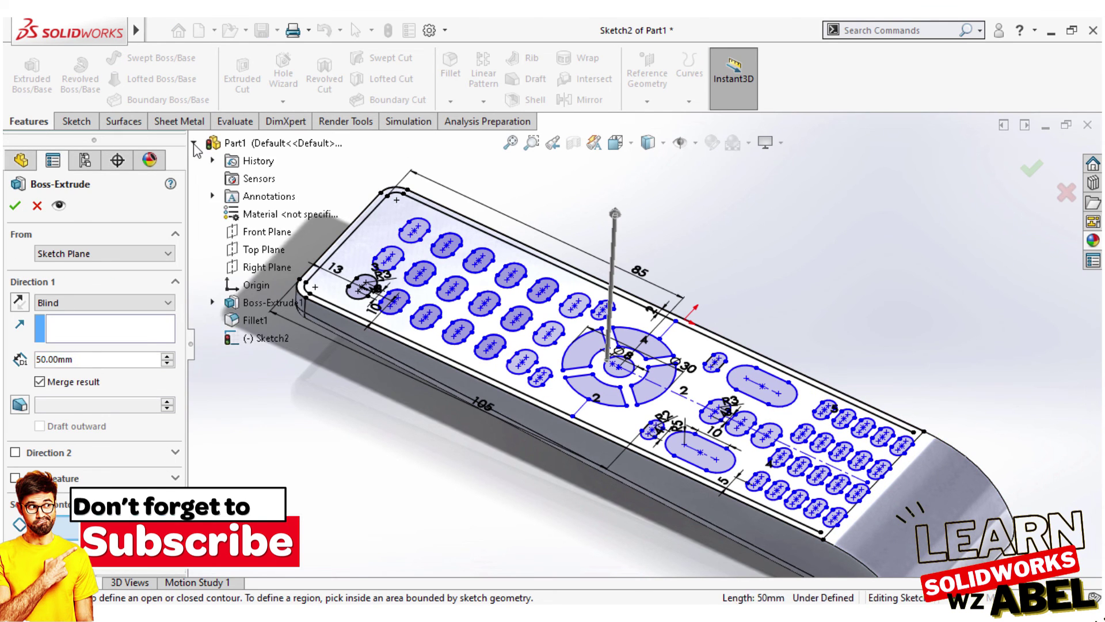
pyautogui.scroll(-2, 362, 286)
pyautogui.click(383, 295)
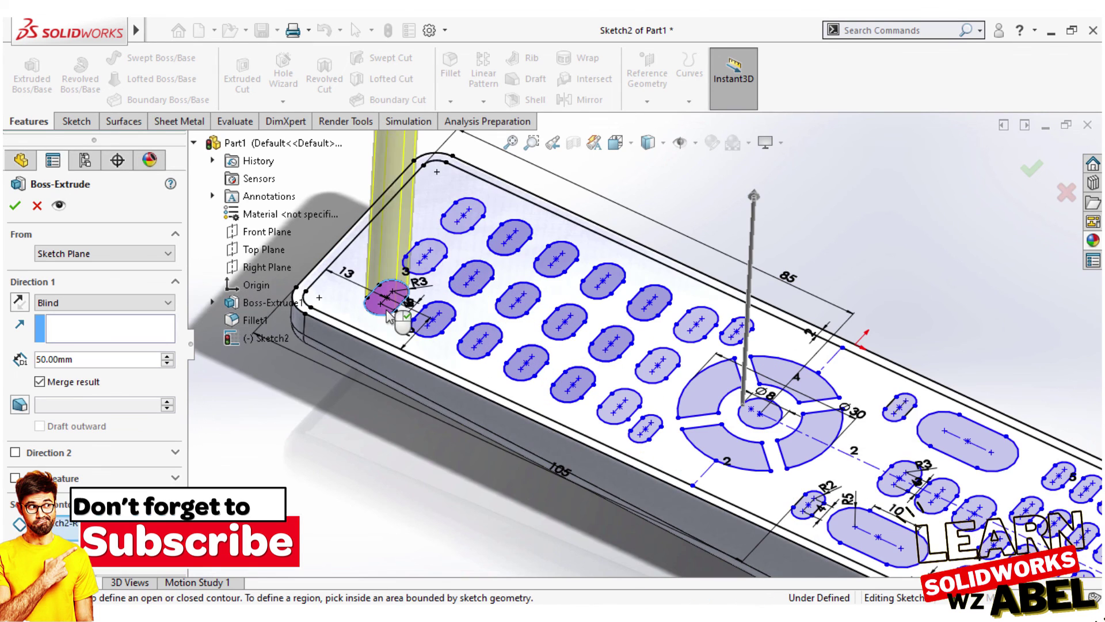
pyautogui.write('2')
pyautogui.click(424, 254)
# Add the round buttons and left-side slot buttons to Selected Contours.
pyautogui.click(463, 213)
pyautogui.click(509, 233)
pyautogui.click(555, 259)
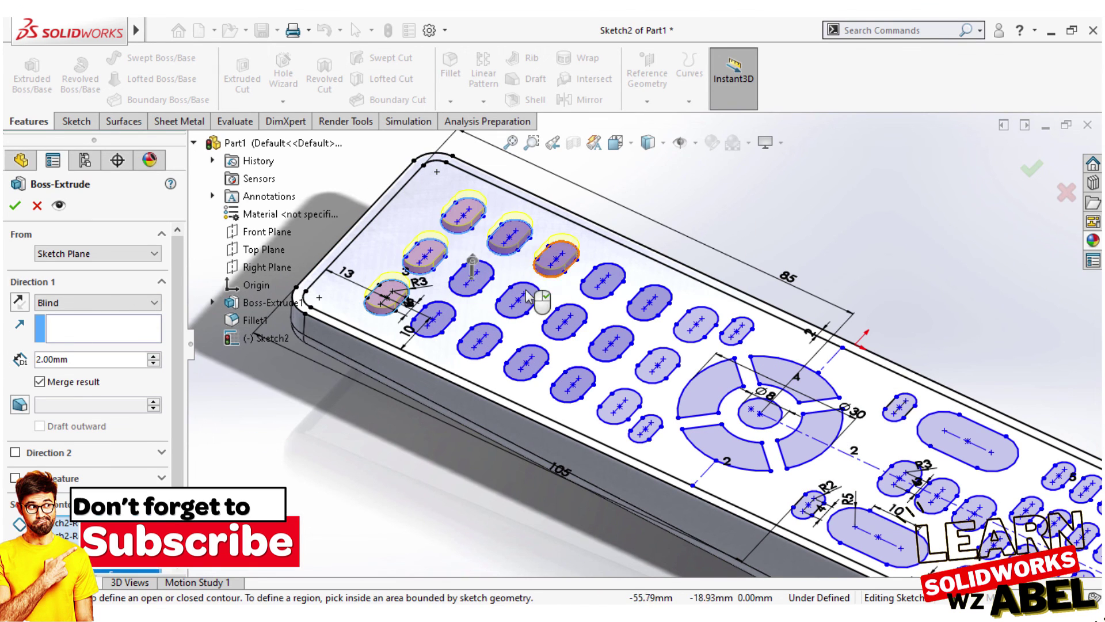
pyautogui.click(518, 299)
pyautogui.click(479, 338)
pyautogui.click(433, 316)
pyautogui.click(472, 274)
pyautogui.click(526, 363)
pyautogui.click(564, 319)
pyautogui.click(603, 281)
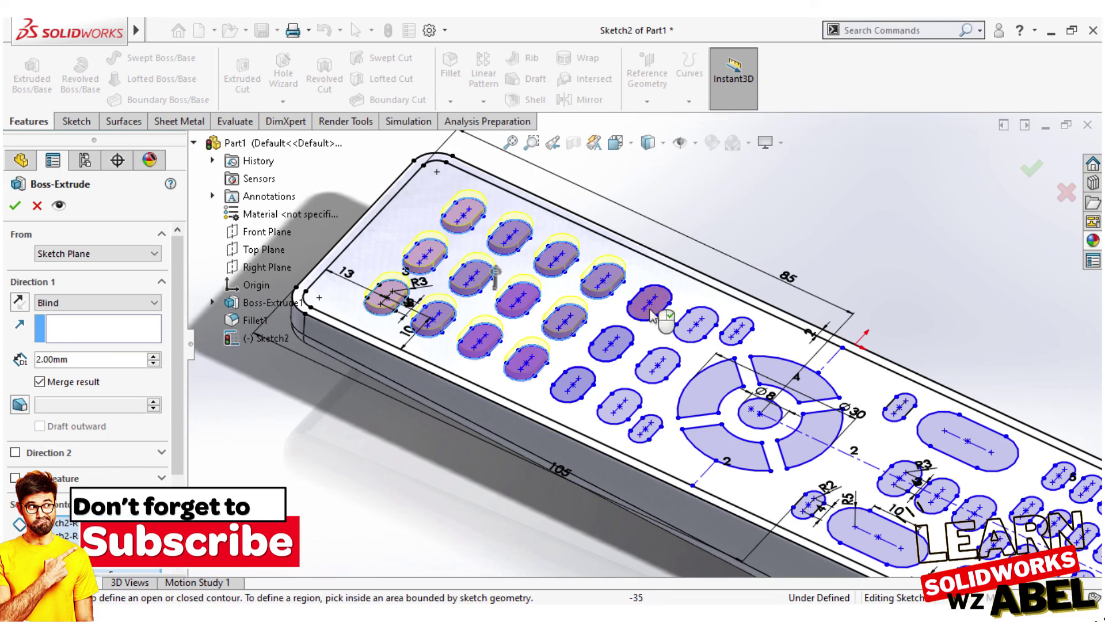
pyautogui.click(611, 343)
pyautogui.click(573, 382)
pyautogui.click(618, 406)
# Add the directional pad segments, its centre button and nearby buttons to the contours.
pyautogui.scroll(-3, 710, 357)
pyautogui.click(626, 392)
pyautogui.click(716, 415)
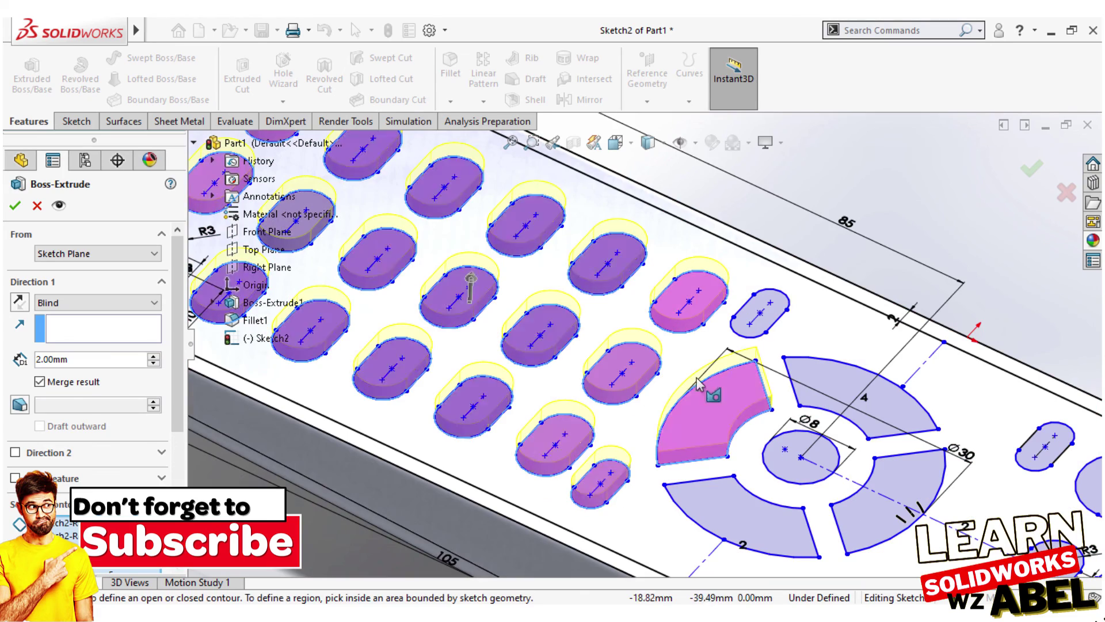
pyautogui.click(863, 400)
pyautogui.click(745, 512)
pyautogui.scroll(3, 745, 513)
pyautogui.click(713, 482)
pyautogui.click(678, 486)
pyautogui.click(787, 454)
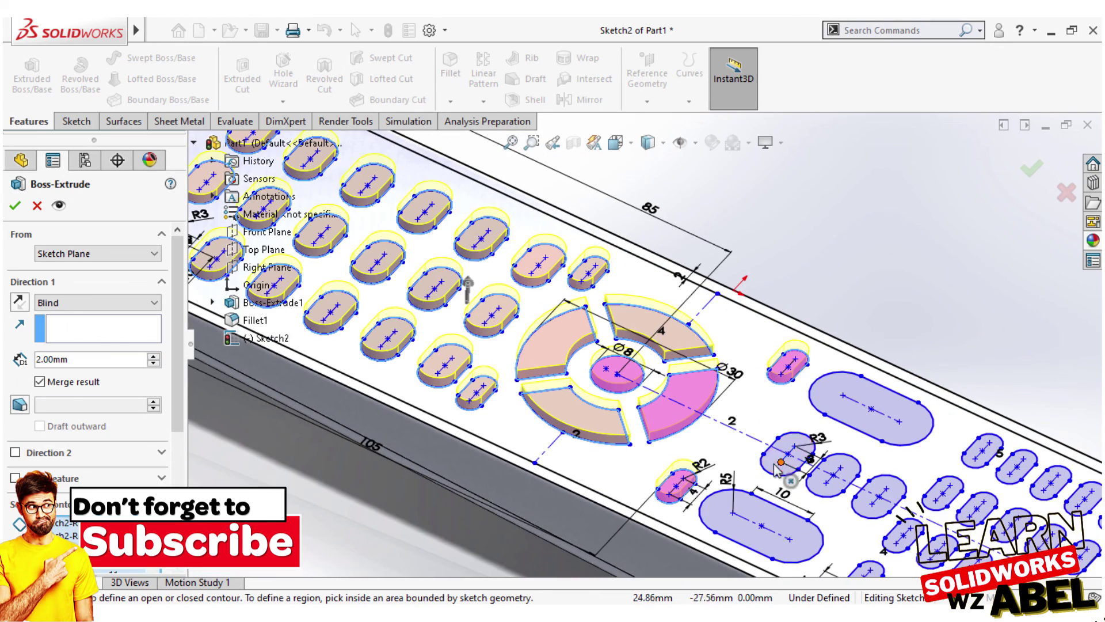
pyautogui.click(835, 475)
pyautogui.scroll(3, 881, 495)
pyautogui.scroll(-3, 668, 437)
# Add the upper-row and middle slot buttons on the right to the contours.
pyautogui.click(653, 425)
pyautogui.click(701, 377)
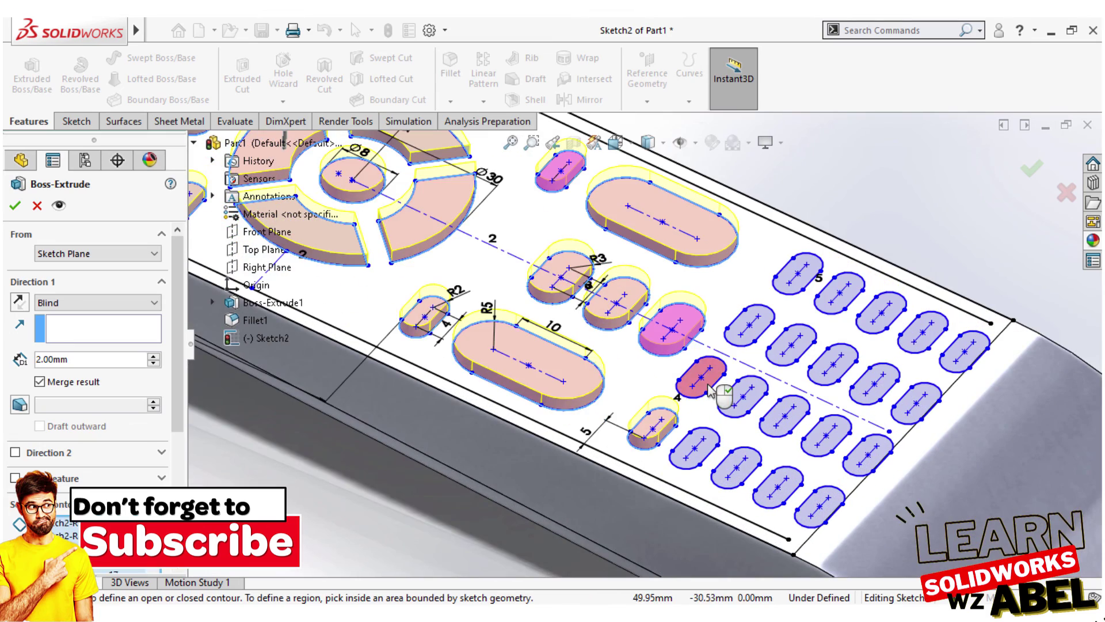
pyautogui.click(750, 325)
pyautogui.click(797, 274)
pyautogui.click(841, 292)
pyautogui.click(880, 310)
pyautogui.click(921, 340)
pyautogui.click(964, 350)
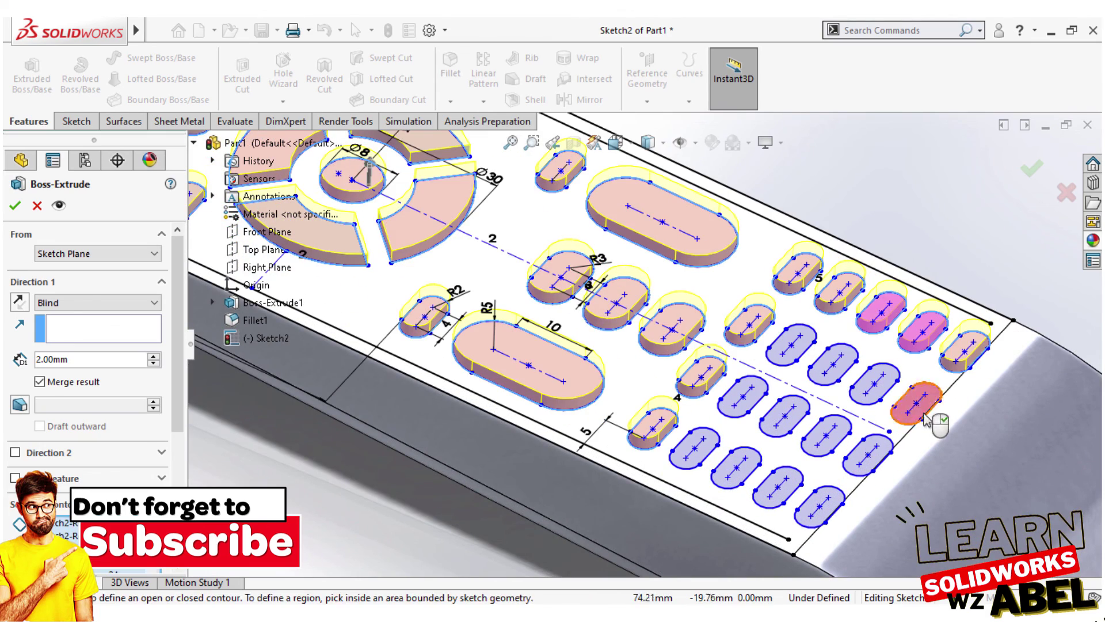
pyautogui.click(915, 403)
pyautogui.click(872, 381)
pyautogui.click(791, 344)
pyautogui.click(742, 397)
# Add the remaining lower-row slot buttons and zoom out to check the preview.
pyautogui.scroll(-3, 774, 425)
pyautogui.click(773, 419)
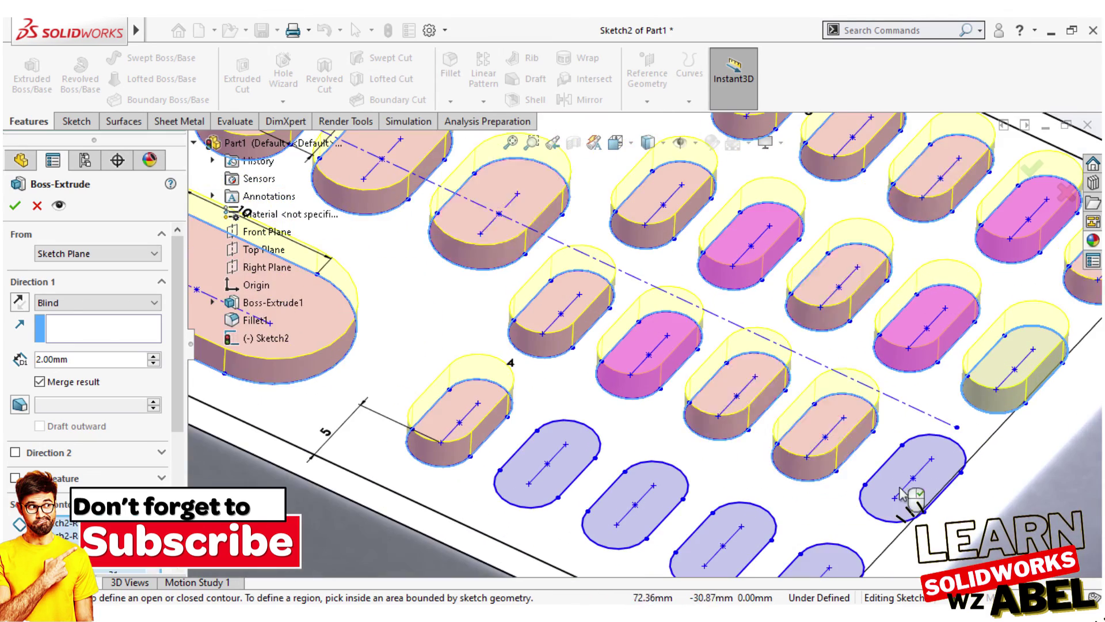
pyautogui.click(826, 436)
pyautogui.click(594, 458)
pyautogui.click(667, 493)
pyautogui.scroll(3, 614, 464)
pyautogui.scroll(3, 615, 464)
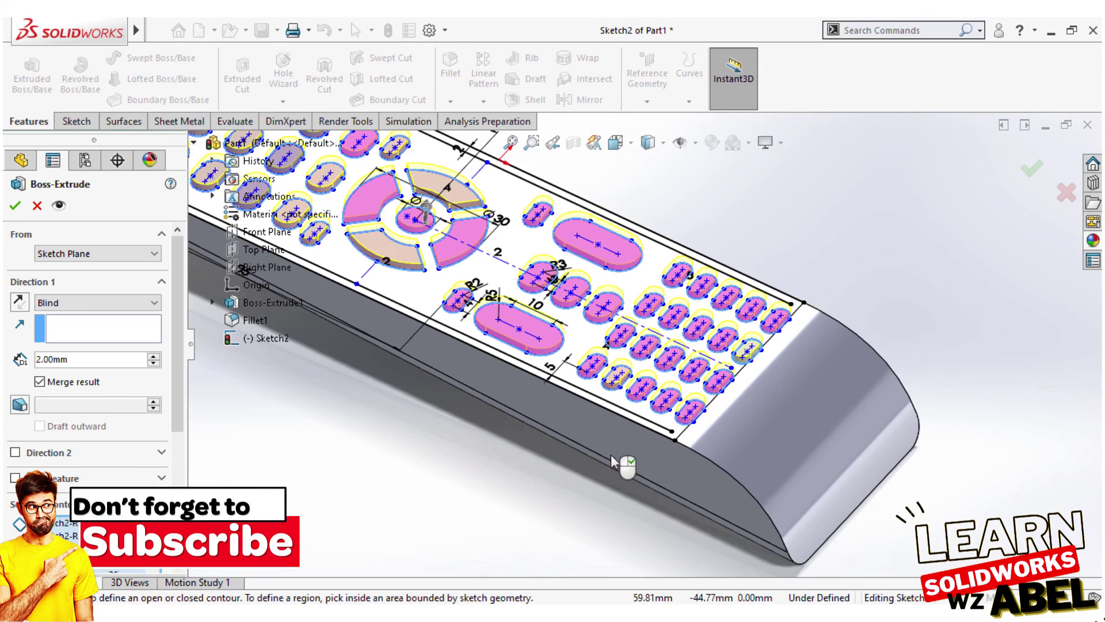
pyautogui.scroll(2, 586, 399)
pyautogui.scroll(3, 403, 276)
pyautogui.scroll(2, 340, 235)
pyautogui.scroll(-2, 341, 235)
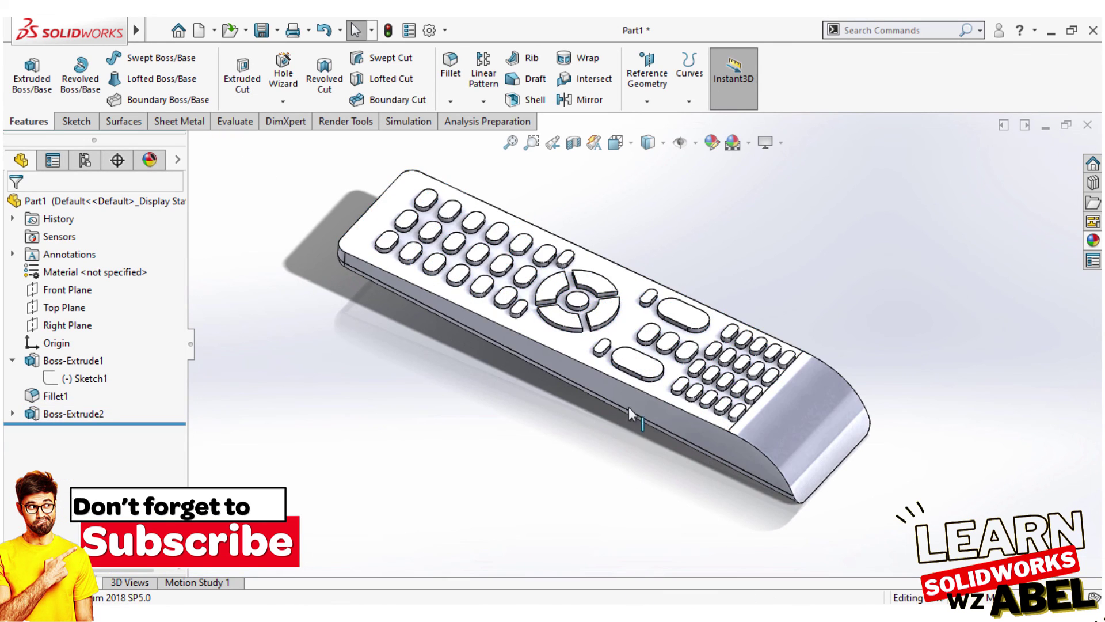
# Orbit the remote to an oblique top view to inspect the 2 mm raised buttons.
pyautogui.moveTo(629, 407)
pyautogui.mouseDown(button='middle')
pyautogui.moveTo(808, 238)
pyautogui.moveTo(735, 252)
pyautogui.moveTo(762, 225)
pyautogui.moveTo(793, 256)
pyautogui.moveTo(904, 308)
pyautogui.moveTo(836, 290)
pyautogui.moveTo(799, 174)
pyautogui.moveTo(713, 182)
pyautogui.moveTo(572, 237)
pyautogui.moveTo(775, 202)
pyautogui.moveTo(817, 267)
pyautogui.moveTo(799, 267)
pyautogui.mouseUp(button='middle')
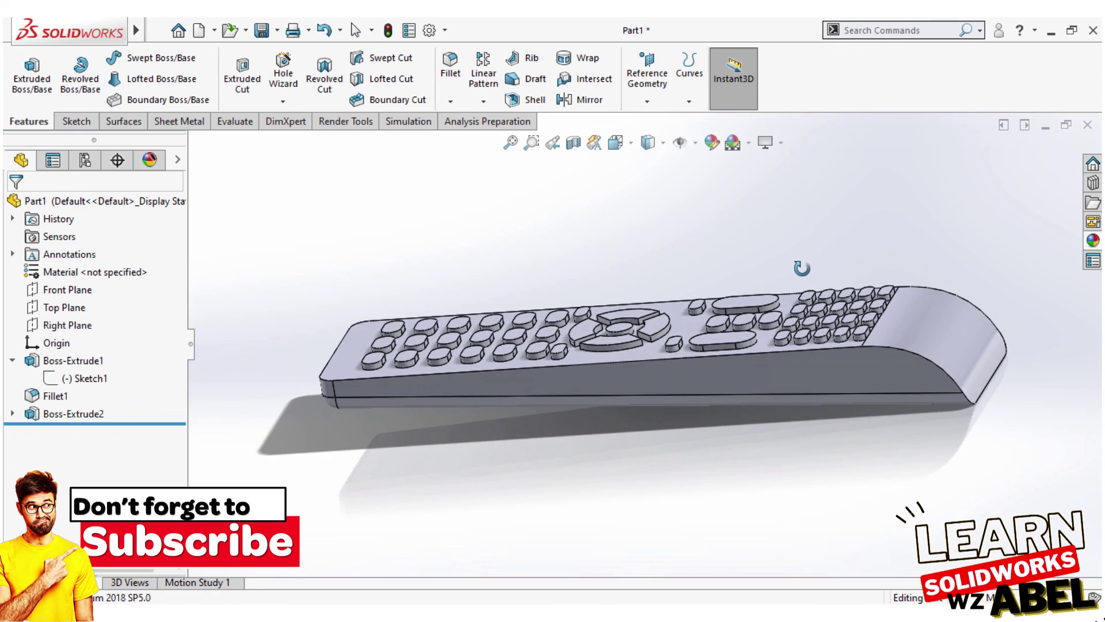
pyautogui.scroll(-2, 699, 330)
pyautogui.scroll(-2, 675, 371)
pyautogui.moveTo(762, 319); pyautogui.dragTo(978, 264, button='middle')
# Apply black medium gloss plastic from the Appearances library to the whole remote.
pyautogui.click(1093, 240)
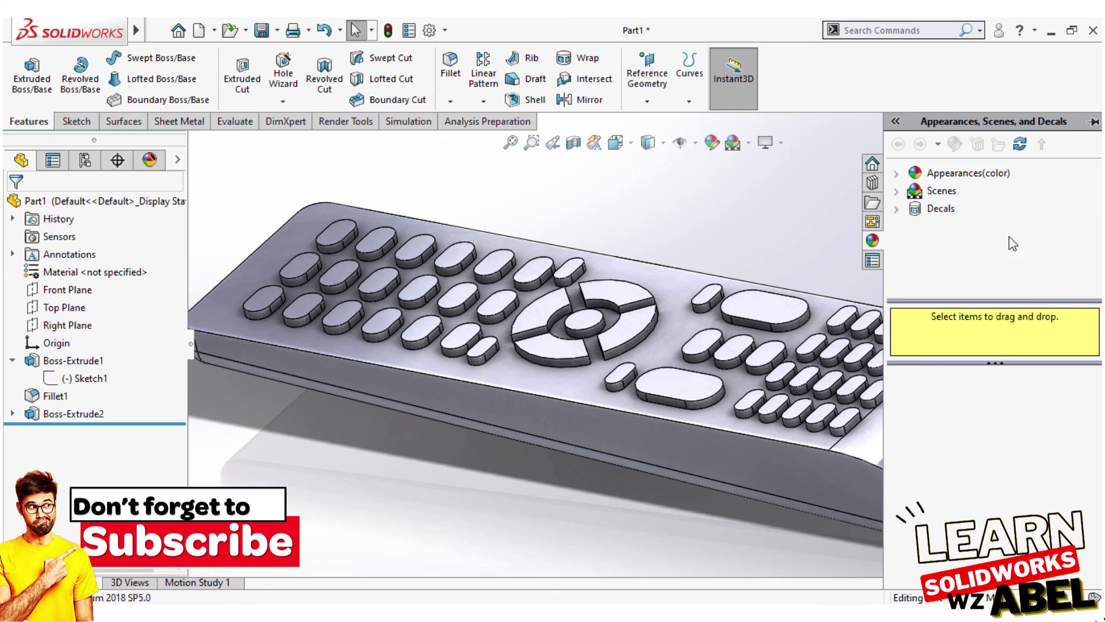
pyautogui.doubleClick(899, 179)
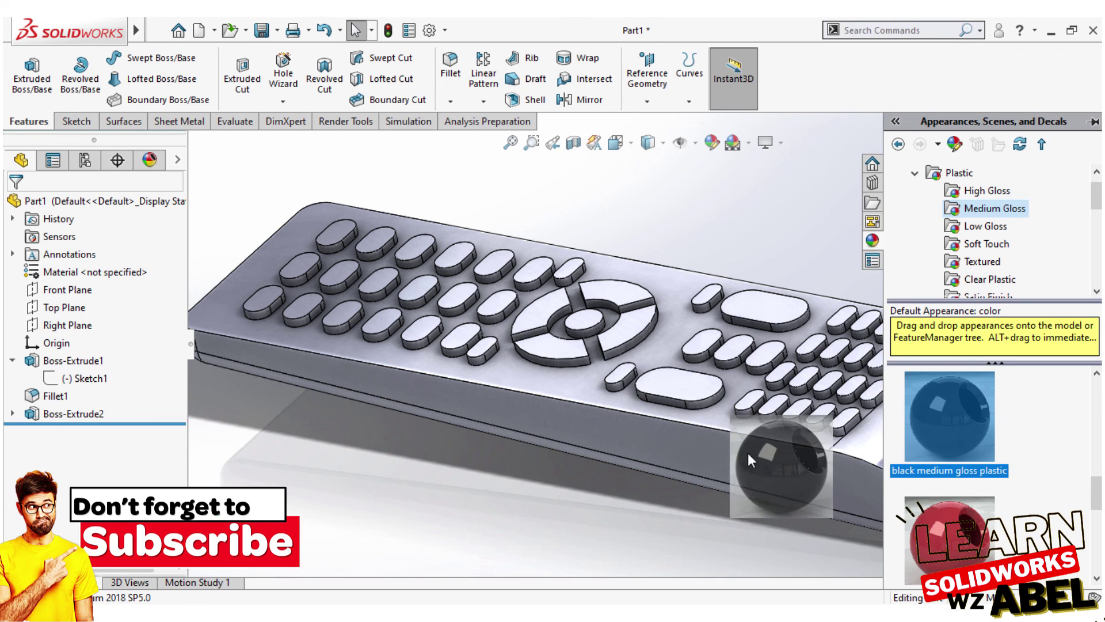
pyautogui.moveTo(952, 410); pyautogui.dragTo(724, 448)
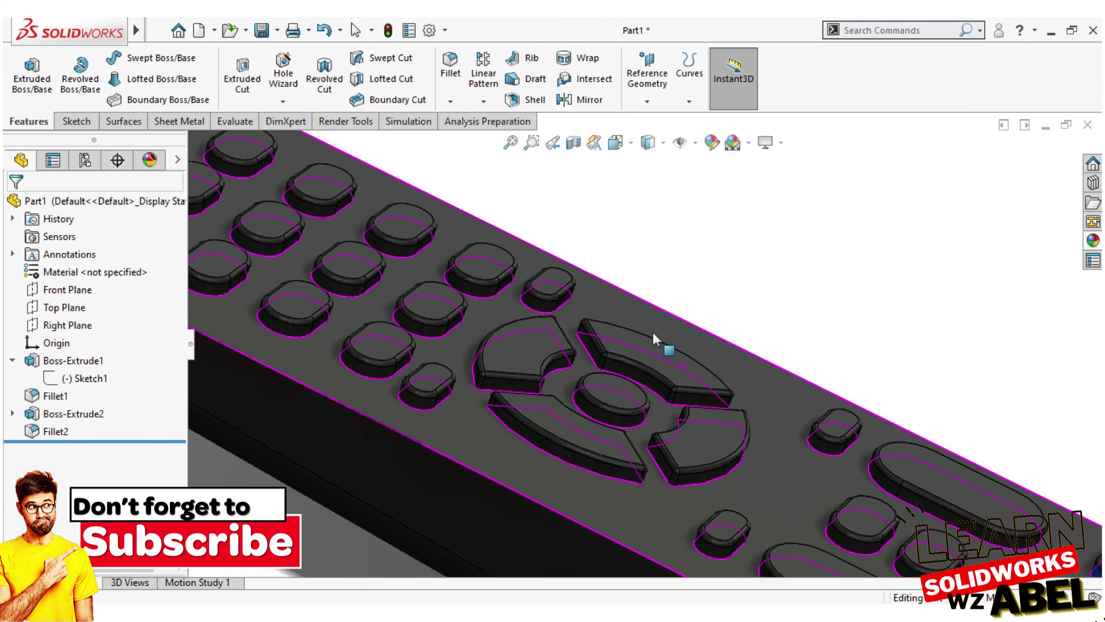
# Zoom and orbit around the finished black remote to inspect its underside and coloured buttons.
pyautogui.scroll(-3, 852, 459)
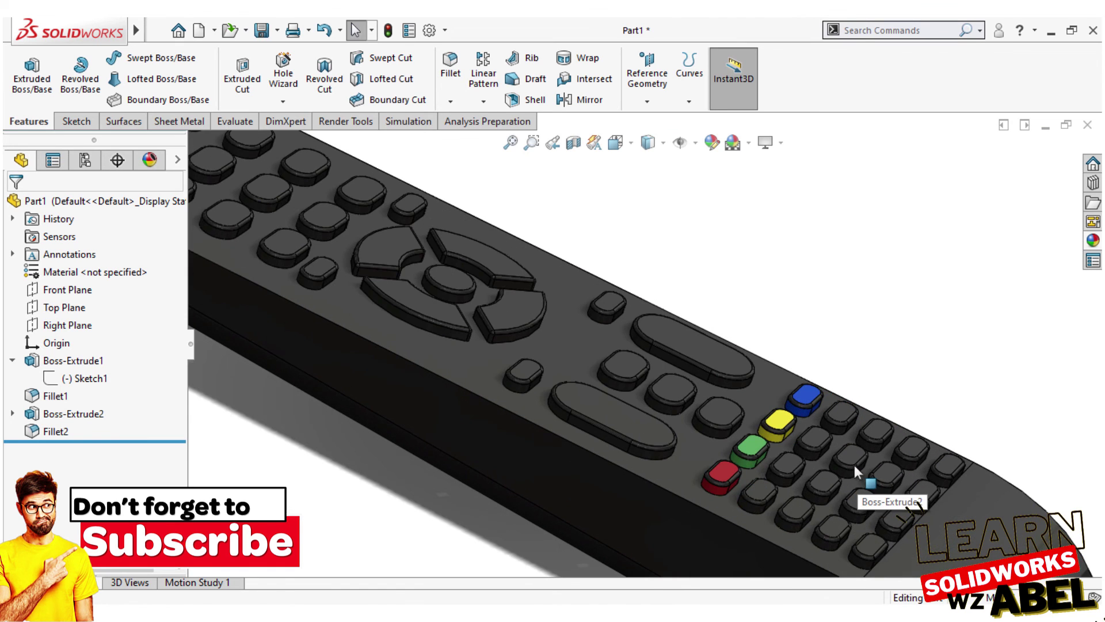
pyautogui.scroll(3, 641, 385)
pyautogui.scroll(2, 709, 377)
pyautogui.moveTo(709, 377)
pyautogui.mouseDown(button='middle')
pyautogui.moveTo(737, 352)
pyautogui.moveTo(769, 360)
pyautogui.moveTo(773, 268)
pyautogui.moveTo(846, 173)
pyautogui.moveTo(754, 311)
pyautogui.moveTo(560, 295)
pyautogui.moveTo(681, 286)
pyautogui.moveTo(712, 360)
pyautogui.moveTo(733, 319)
pyautogui.moveTo(690, 331)
pyautogui.mouseUp(button='middle')
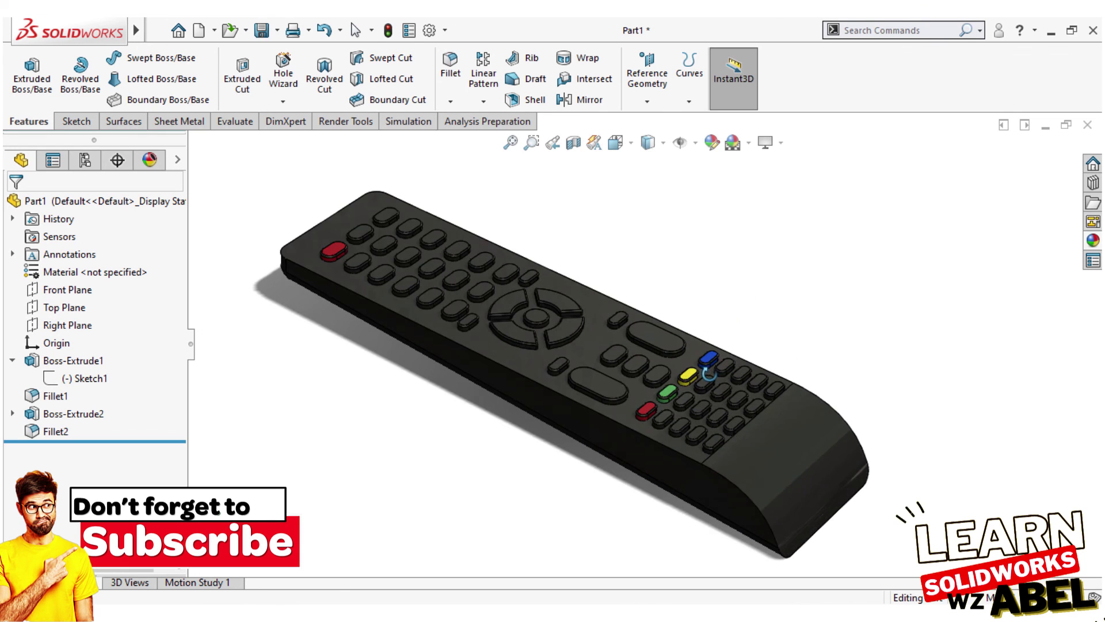
pyautogui.scroll(-5, 558, 309)
pyautogui.scroll(-3, 562, 319)
pyautogui.scroll(2, 591, 364)
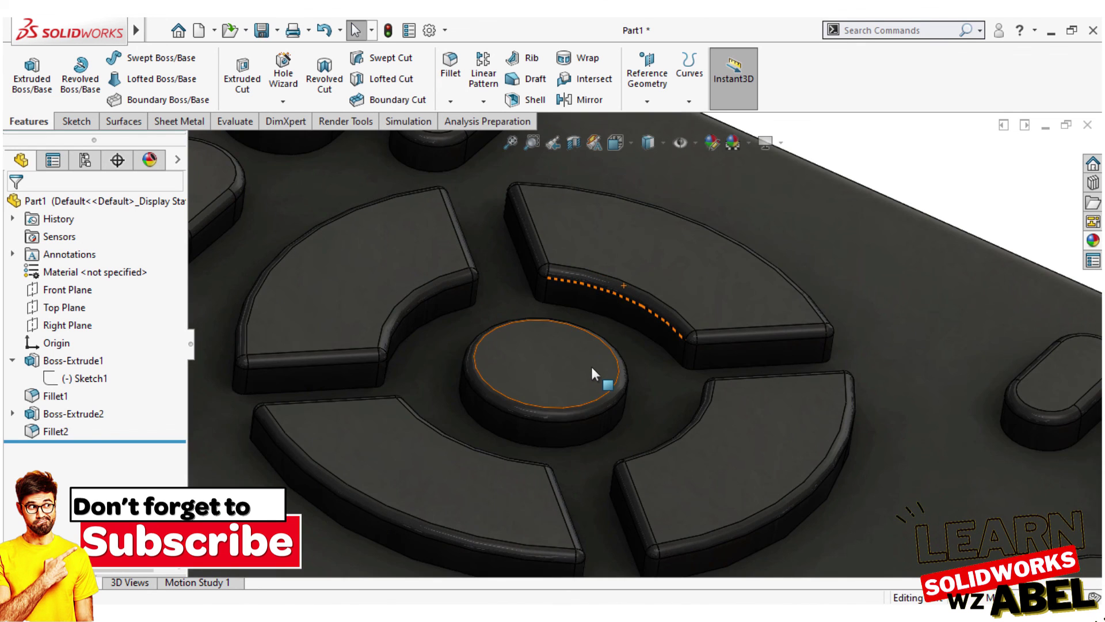
pyautogui.scroll(3, 591, 366)
pyautogui.scroll(3, 591, 364)
pyautogui.scroll(2, 596, 369)
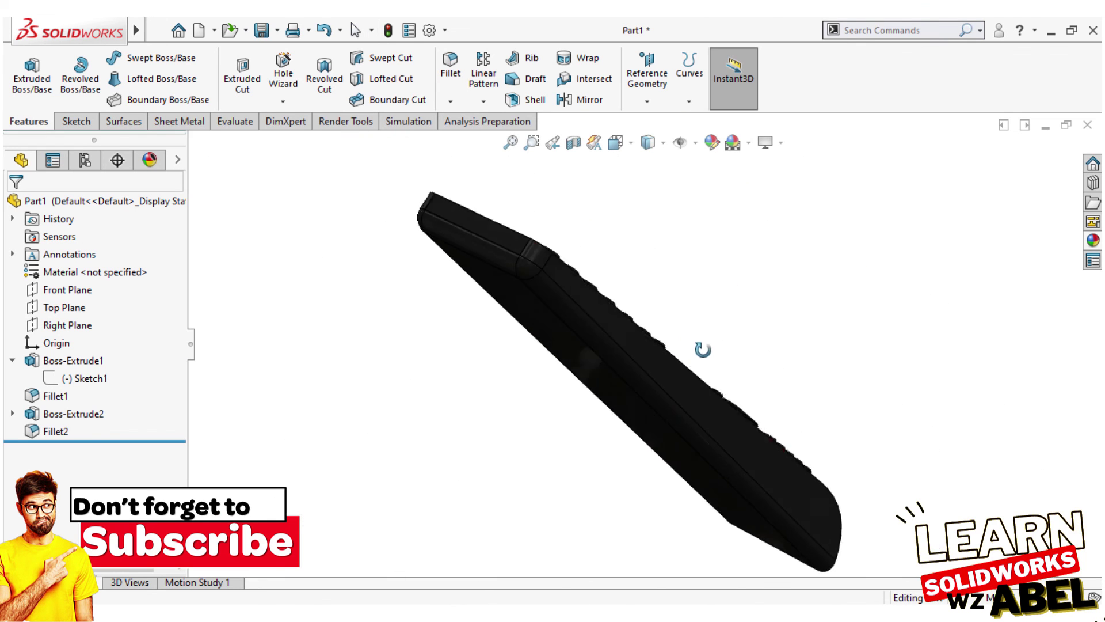